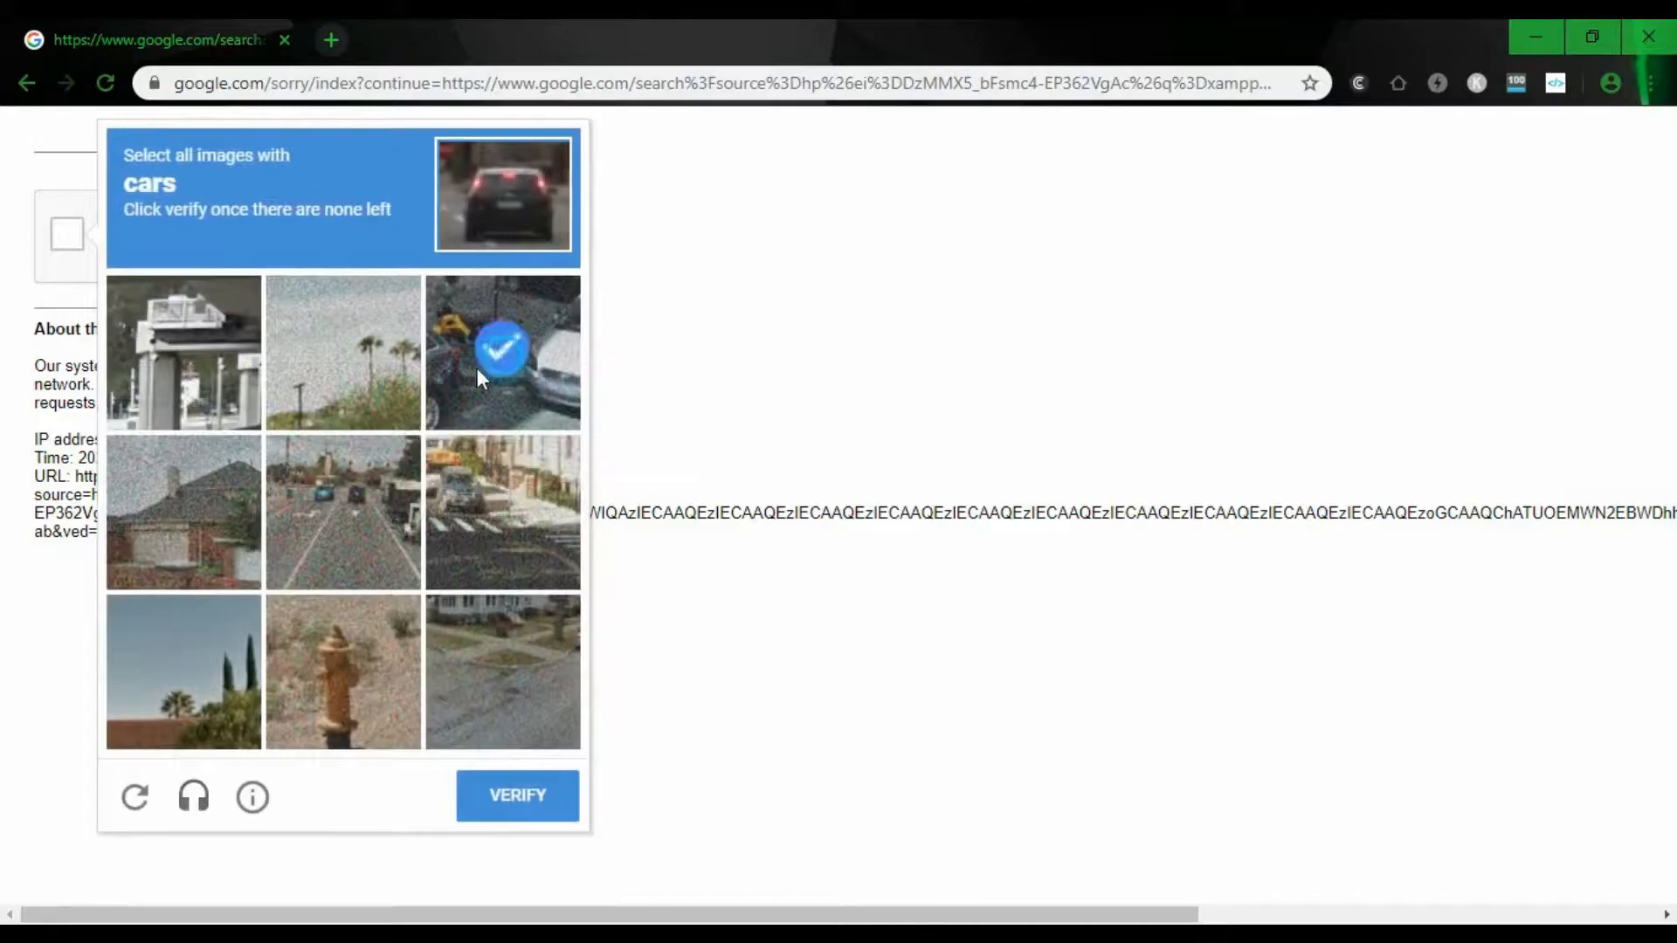
- Pass the car reCAPTCHA and open the 'Download XAMPP' result on apachefriends.org
{"action": "left_click", "coordinate": [527, 515]}
{"action": "left_click", "coordinate": [517, 796]}
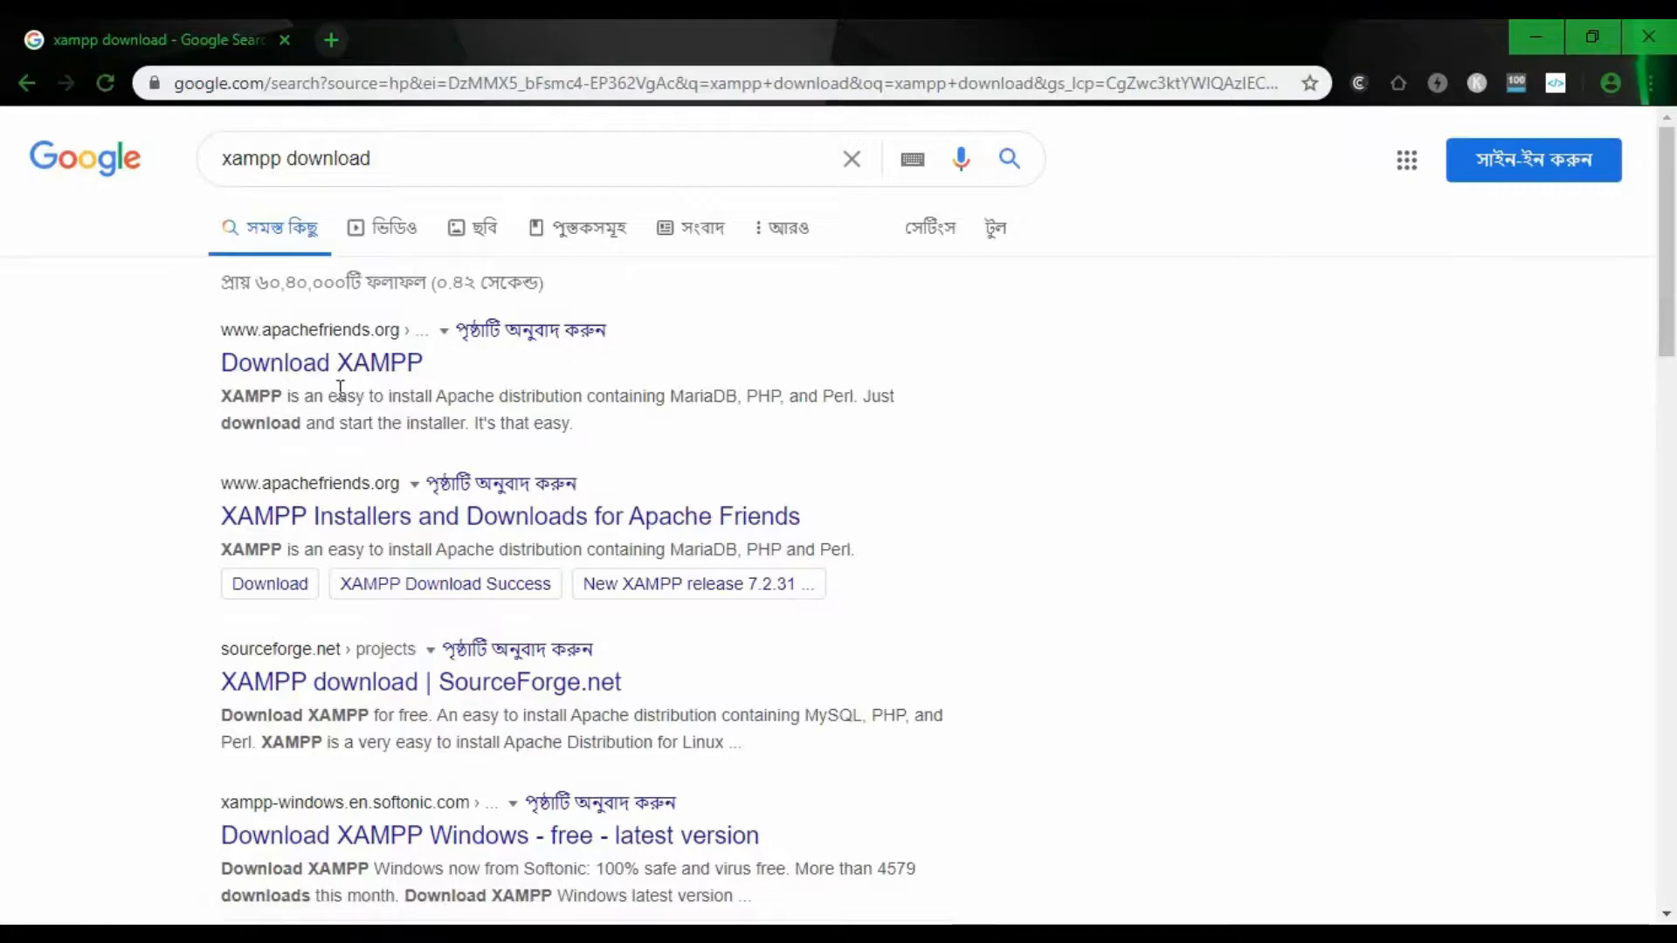
{"action": "left_click", "coordinate": [334, 367]}
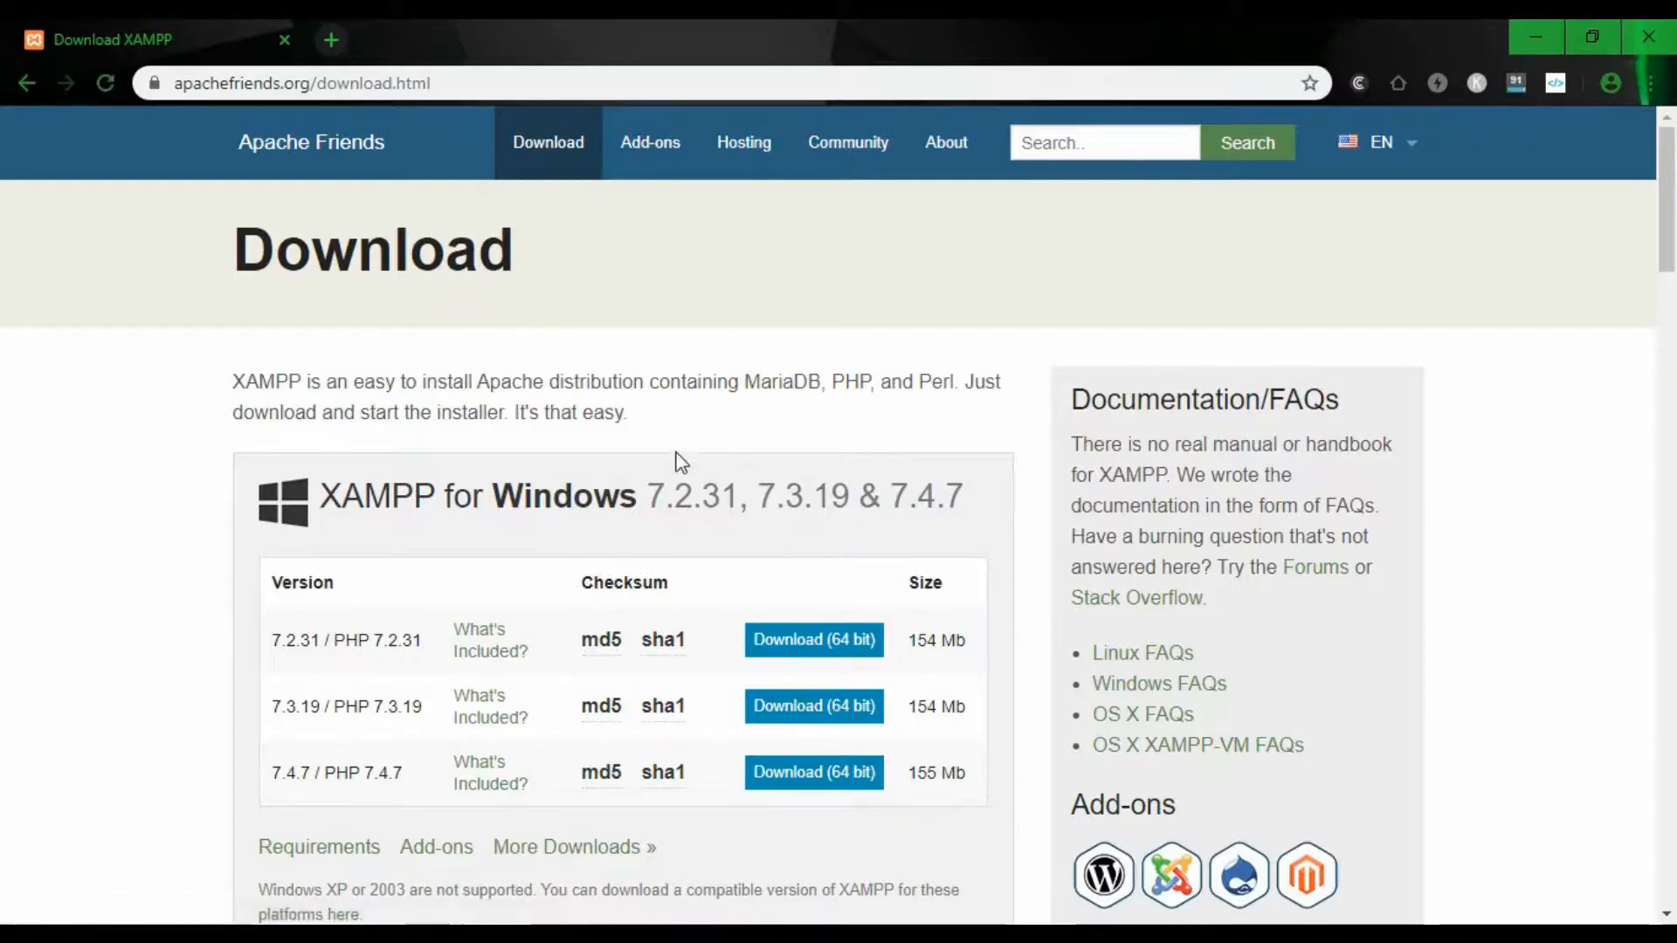
{"action": "scroll", "coordinate": [645, 375], "scroll_direction": "down", "scroll_amount": 5}
{"action": "scroll", "coordinate": [643, 377], "scroll_direction": "up", "scroll_amount": 5}
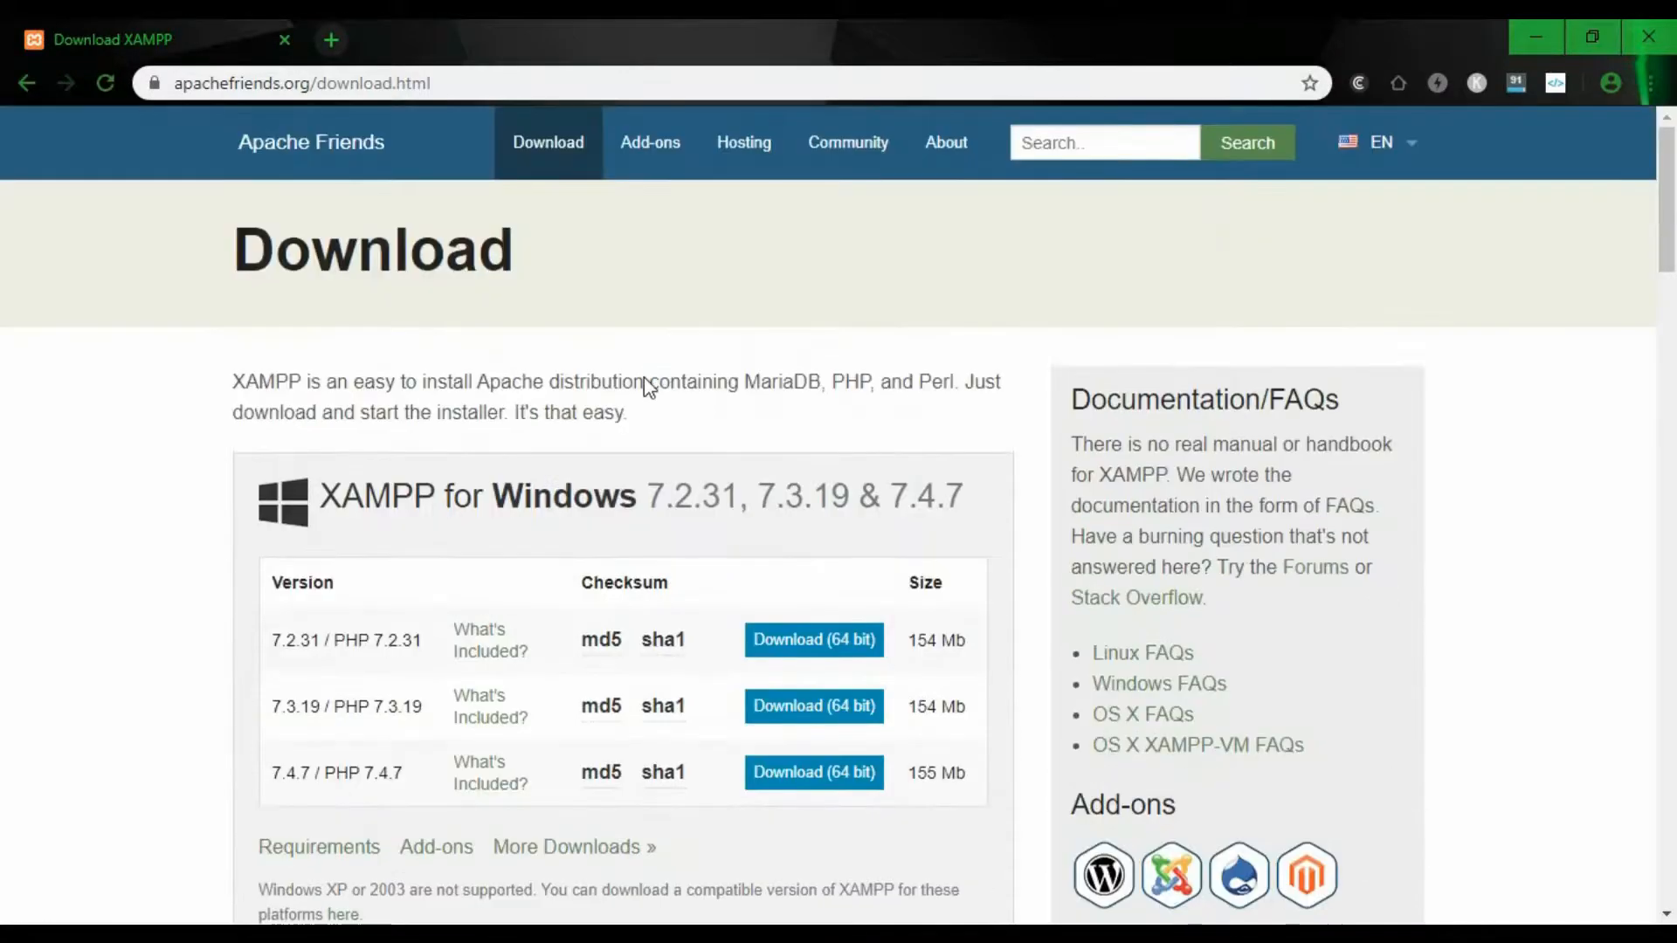
{"action": "scroll", "coordinate": [480, 329], "scroll_direction": "down", "scroll_amount": 2}
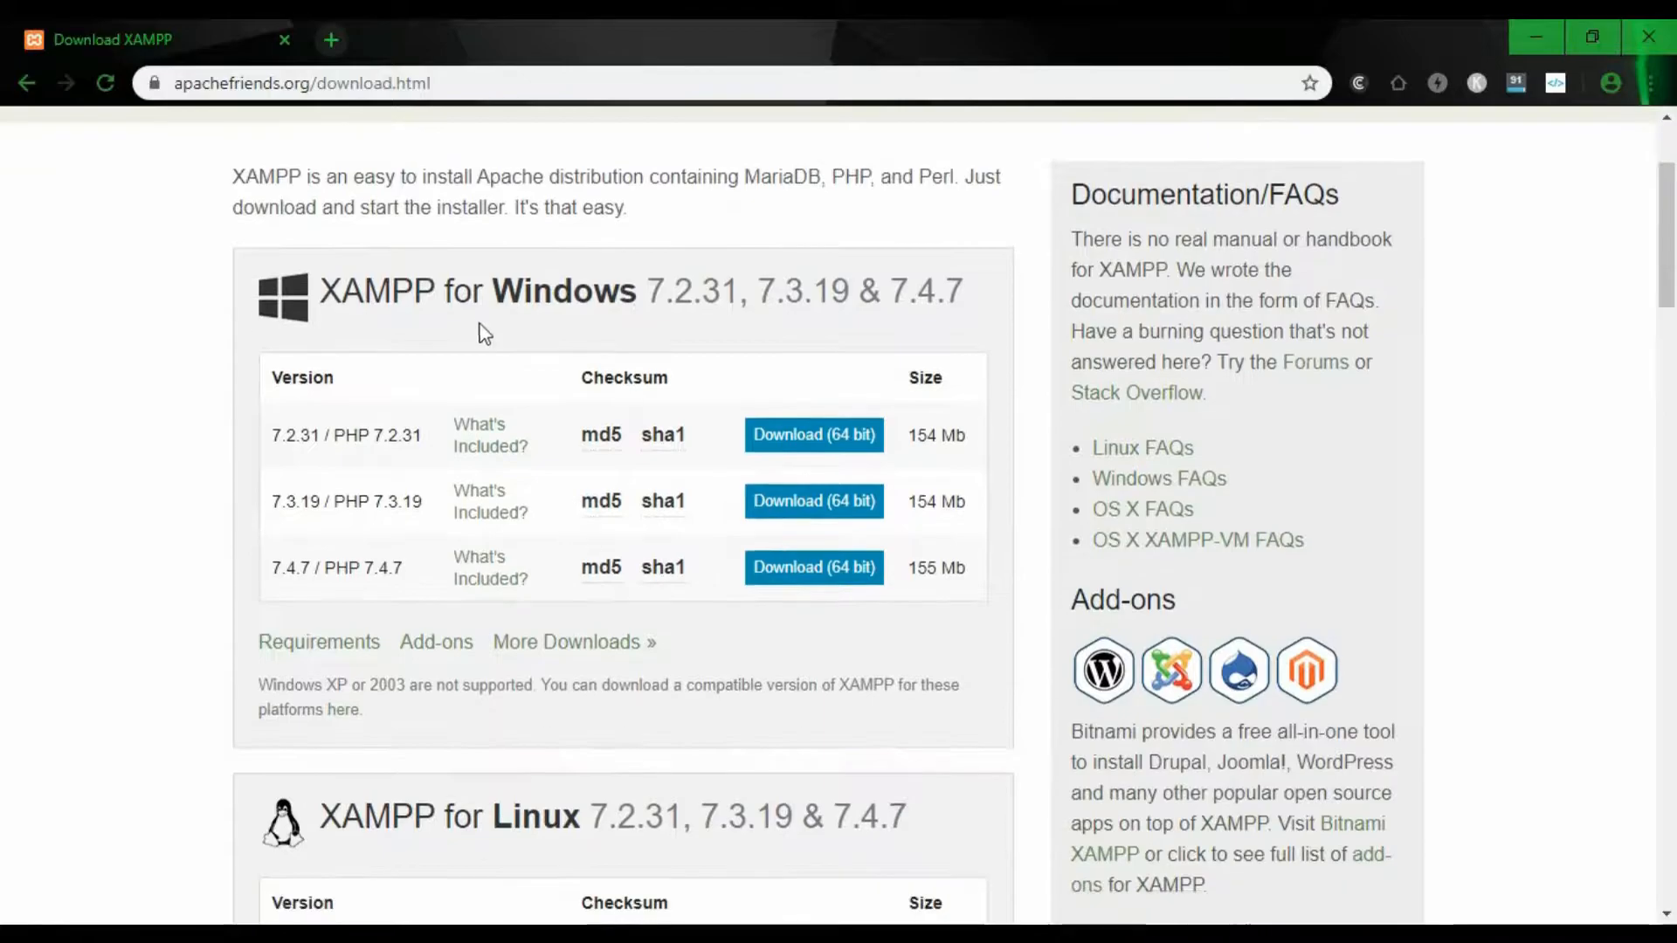
{"action": "scroll", "coordinate": [612, 345], "scroll_direction": "down", "scroll_amount": 2}
{"action": "scroll", "coordinate": [642, 358], "scroll_direction": "down", "scroll_amount": 6}
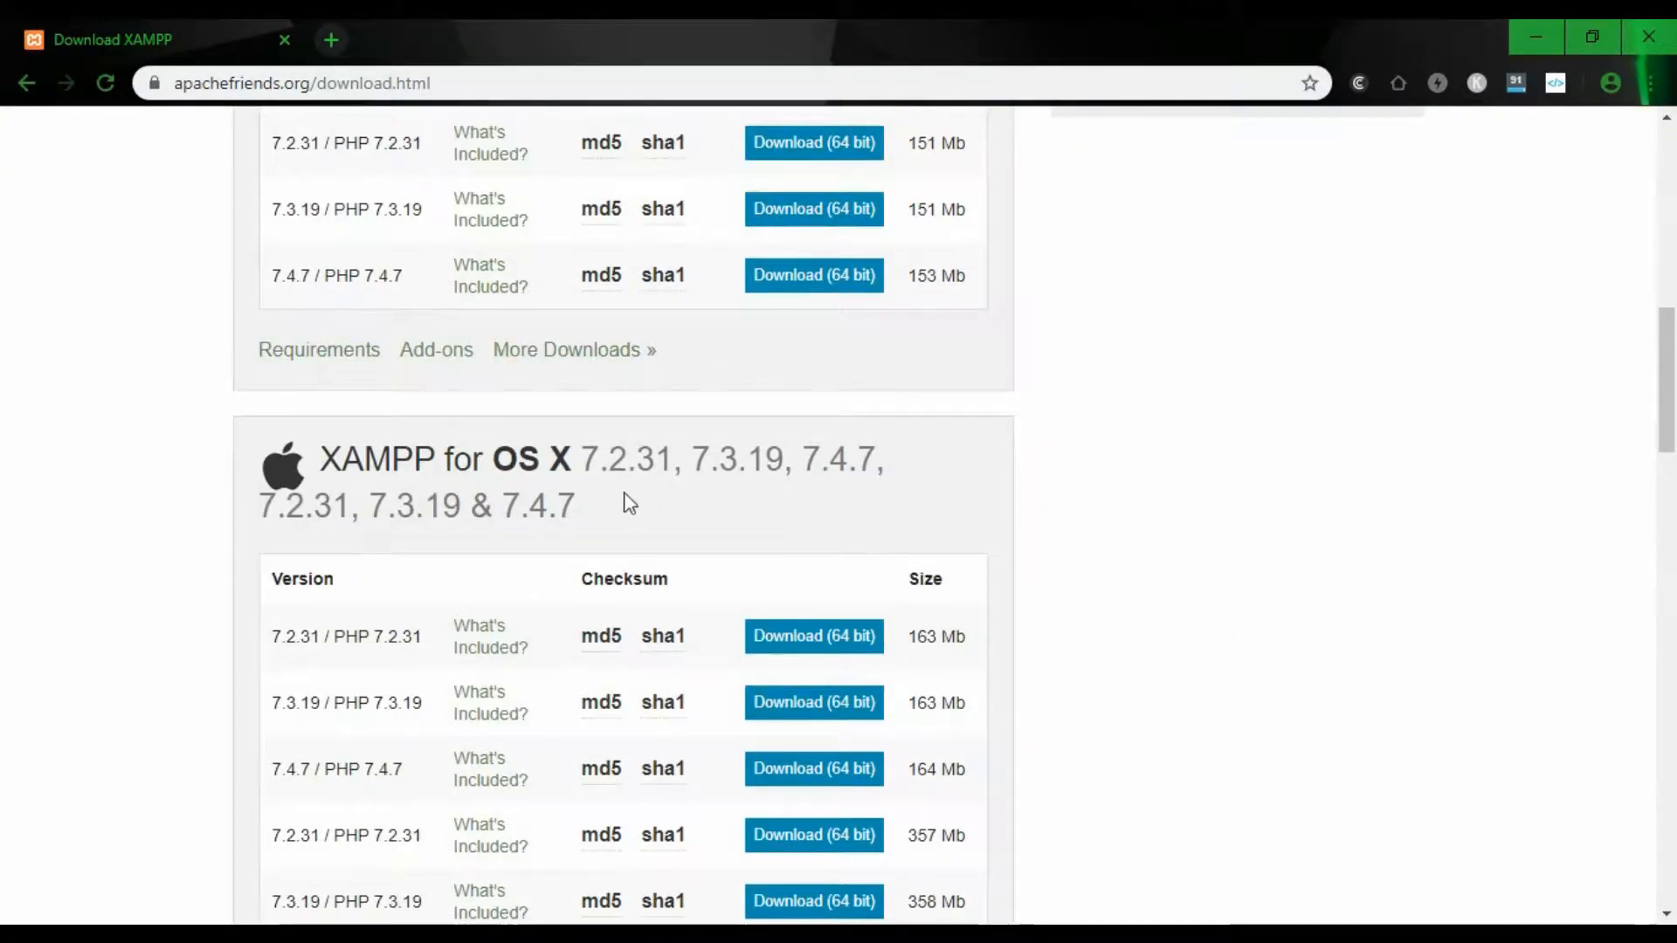
{"action": "scroll", "coordinate": [547, 694], "scroll_direction": "down", "scroll_amount": 9}
{"action": "scroll", "coordinate": [551, 695], "scroll_direction": "up", "scroll_amount": 20}
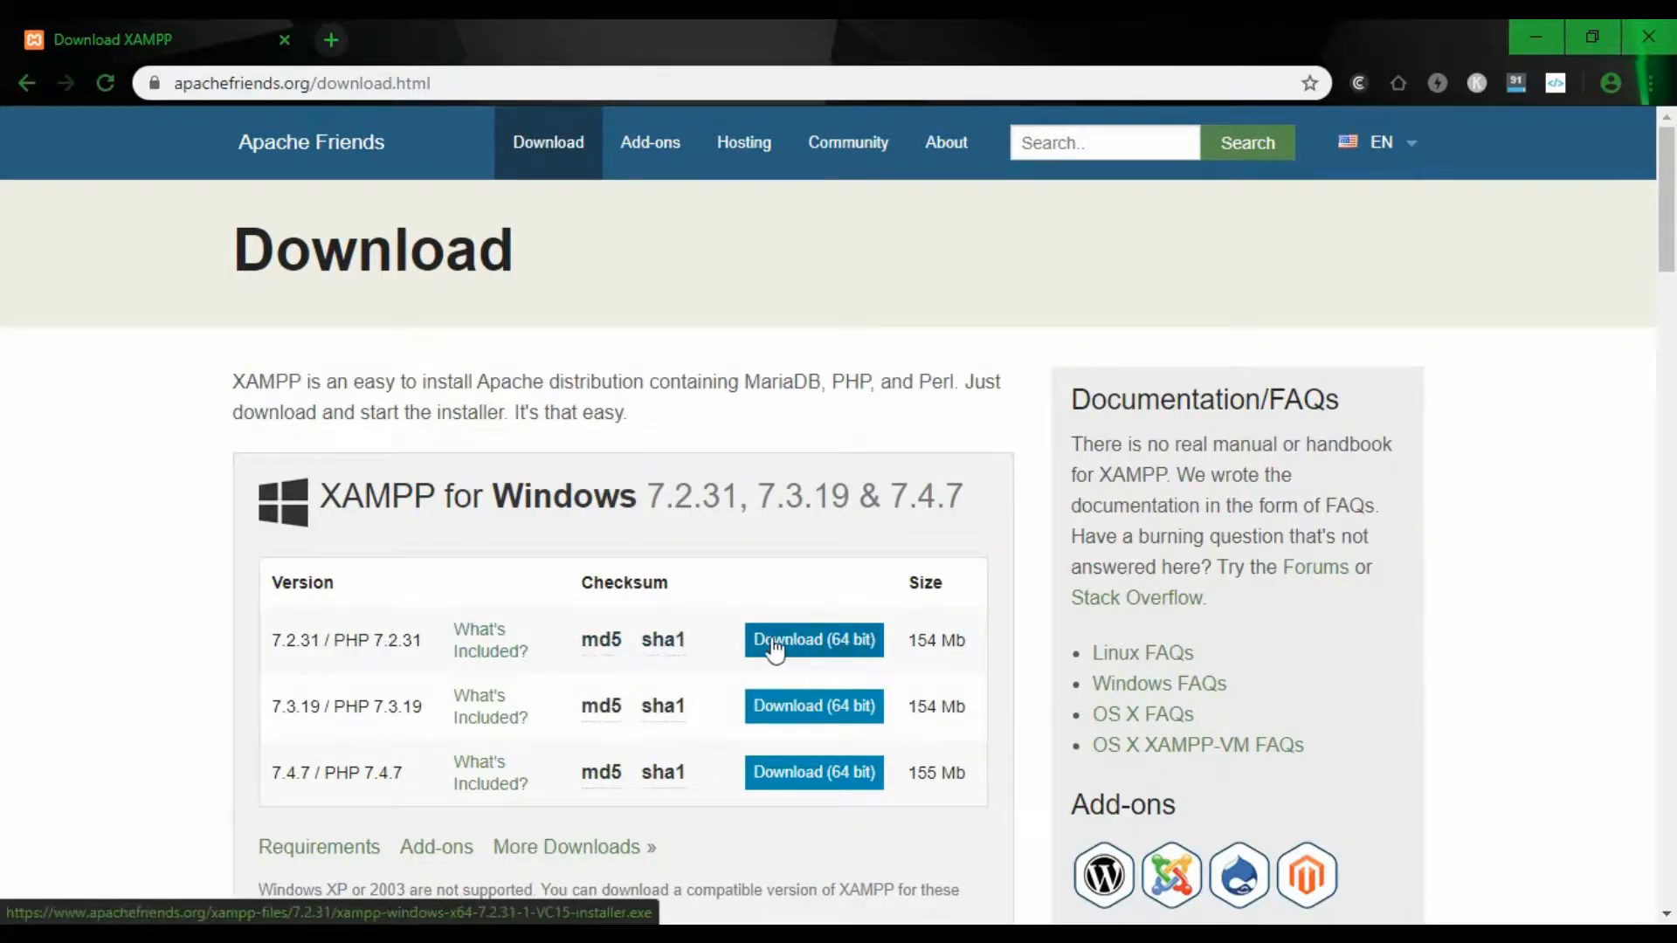
- Download the 64-bit XAMPP 7.2.31 Windows installer and show it in a maximized Downloads folder
{"action": "left_click", "coordinate": [816, 643]}
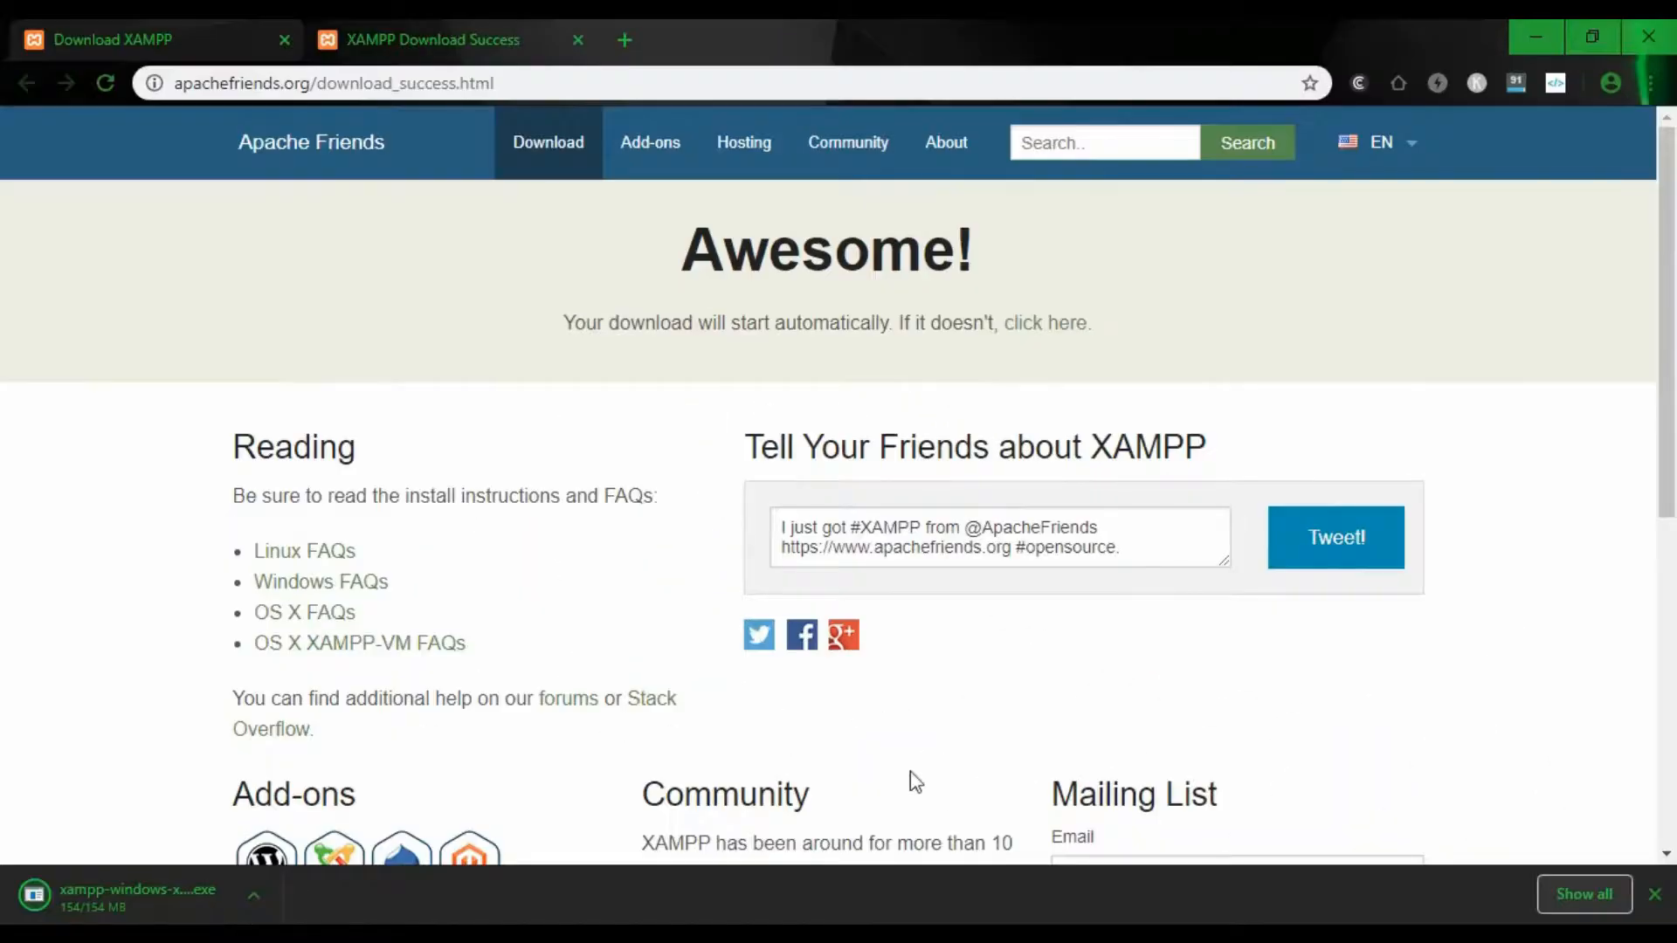
{"action": "left_click", "coordinate": [1572, 894]}
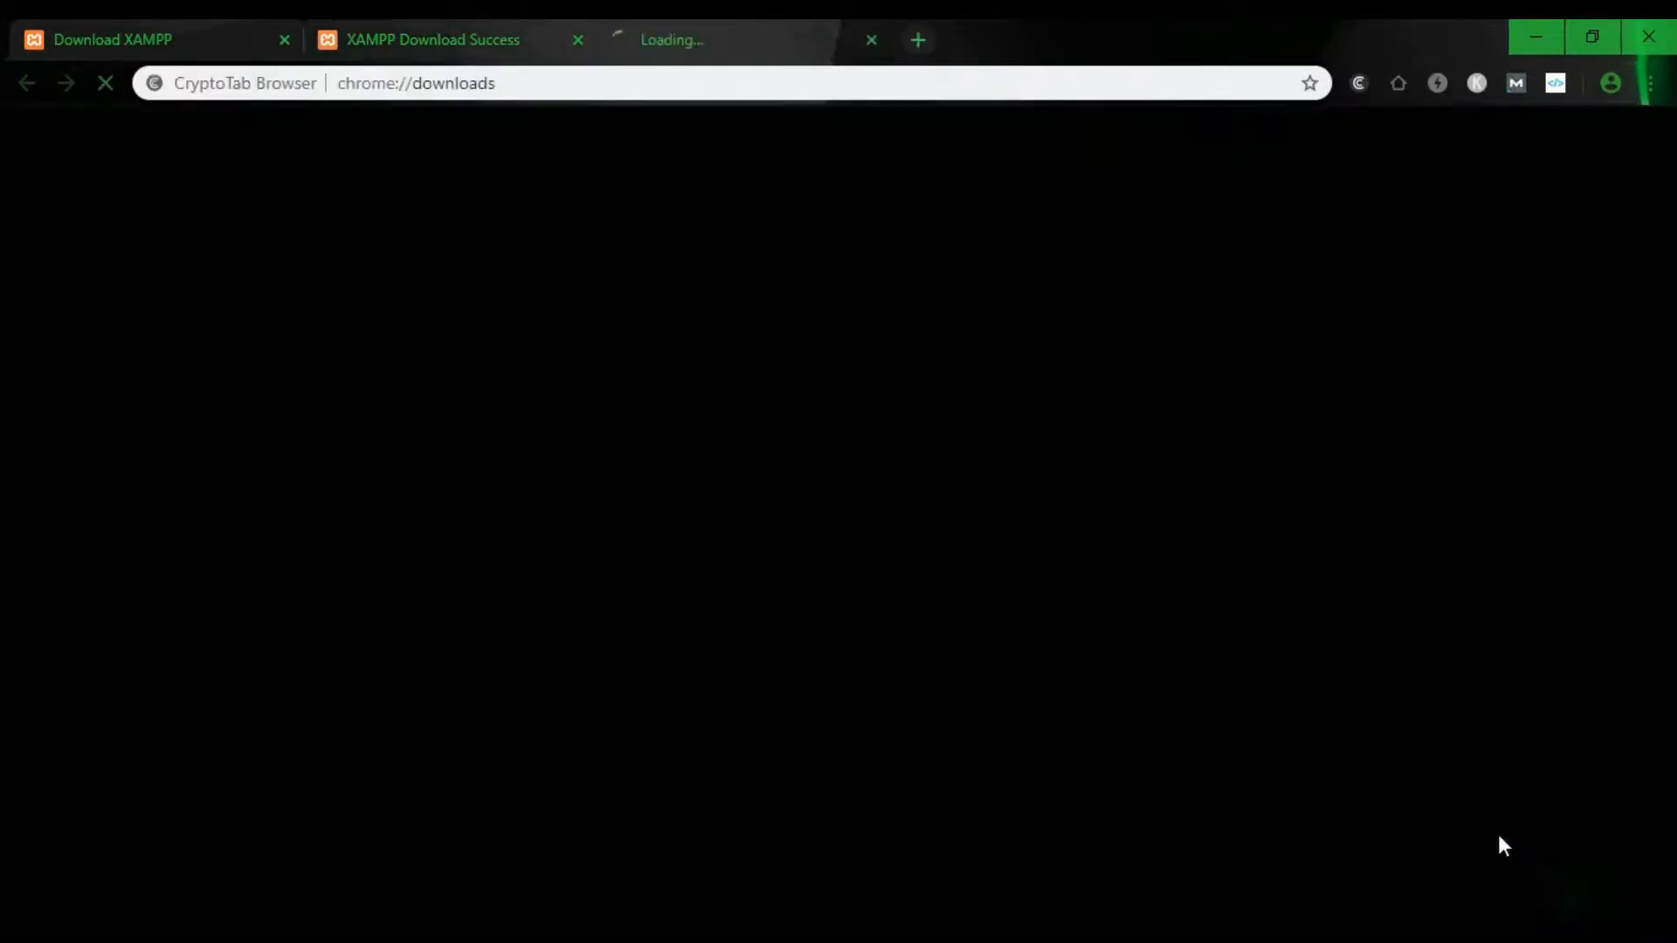
{"action": "left_click", "coordinate": [610, 375]}
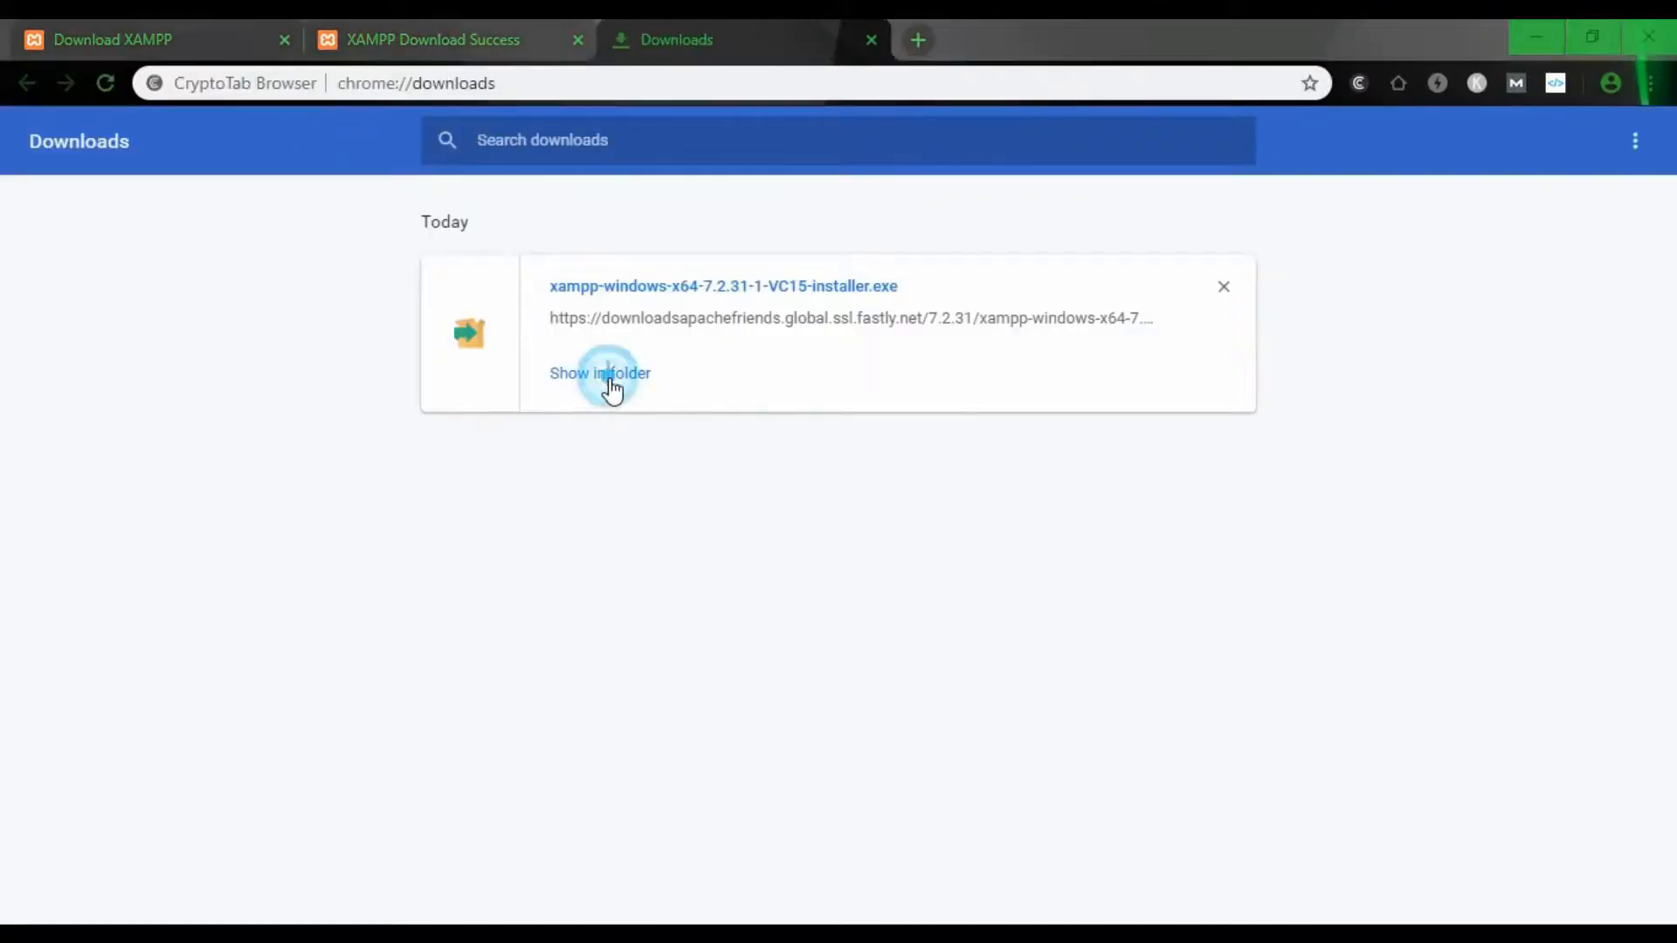
{"action": "left_click", "coordinate": [1176, 96]}
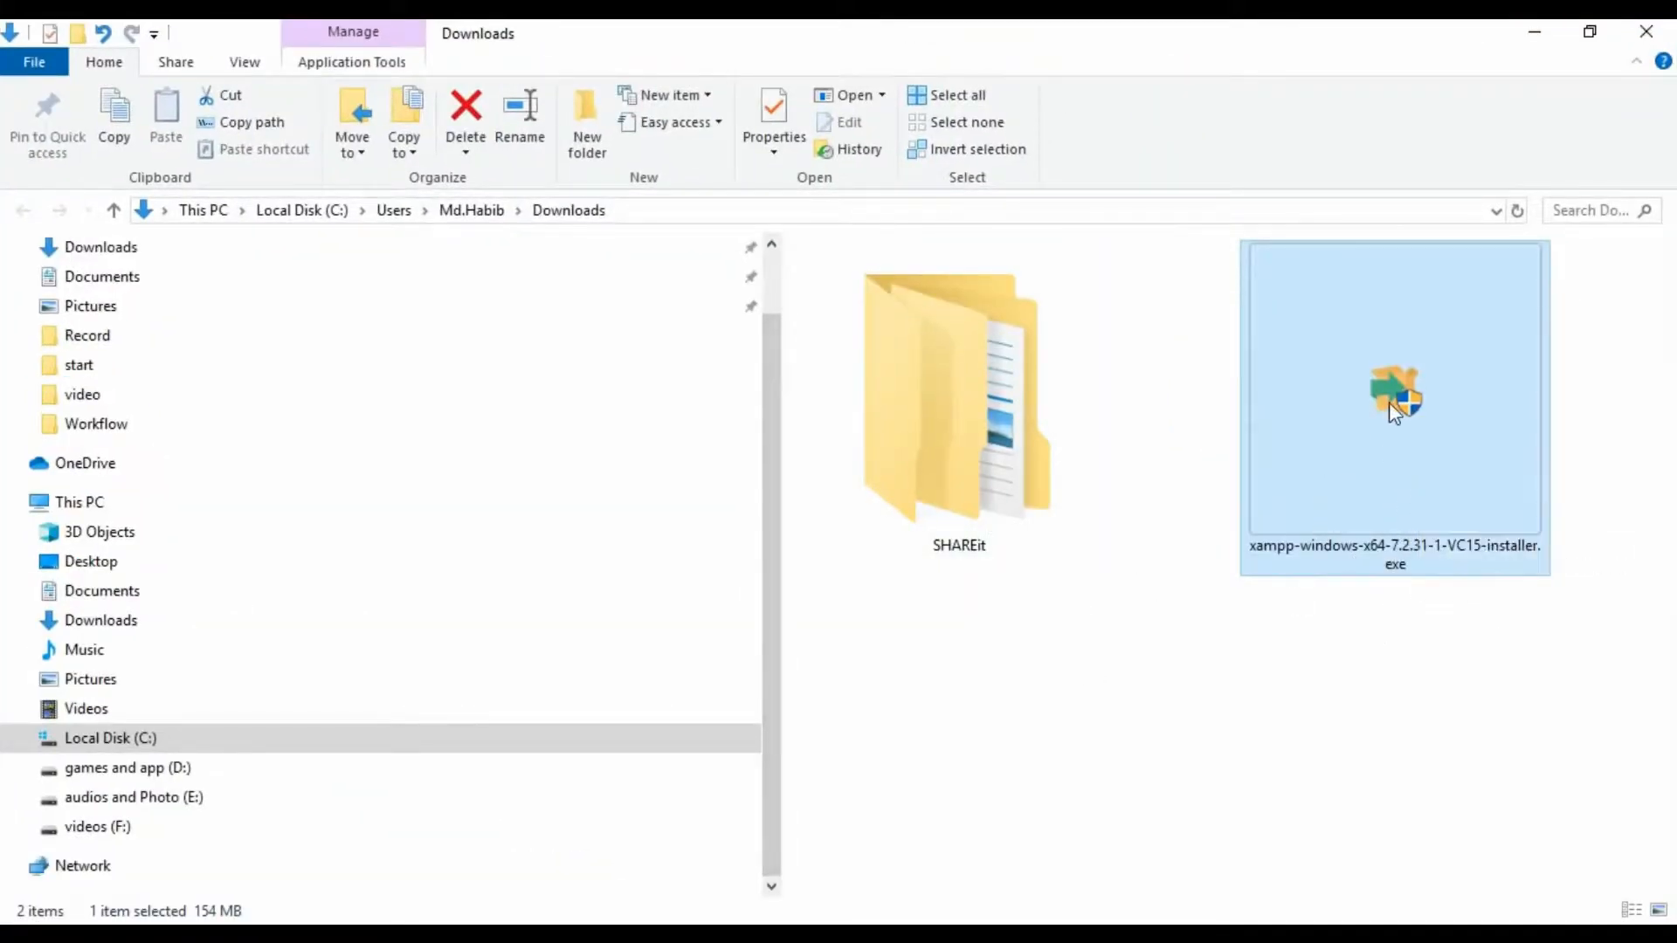
- Run xampp-windows-x64-7.2.31-1-VC15-installer.exe and approve the User Account Control prompt
{"action": "double_click", "coordinate": [1353, 457]}
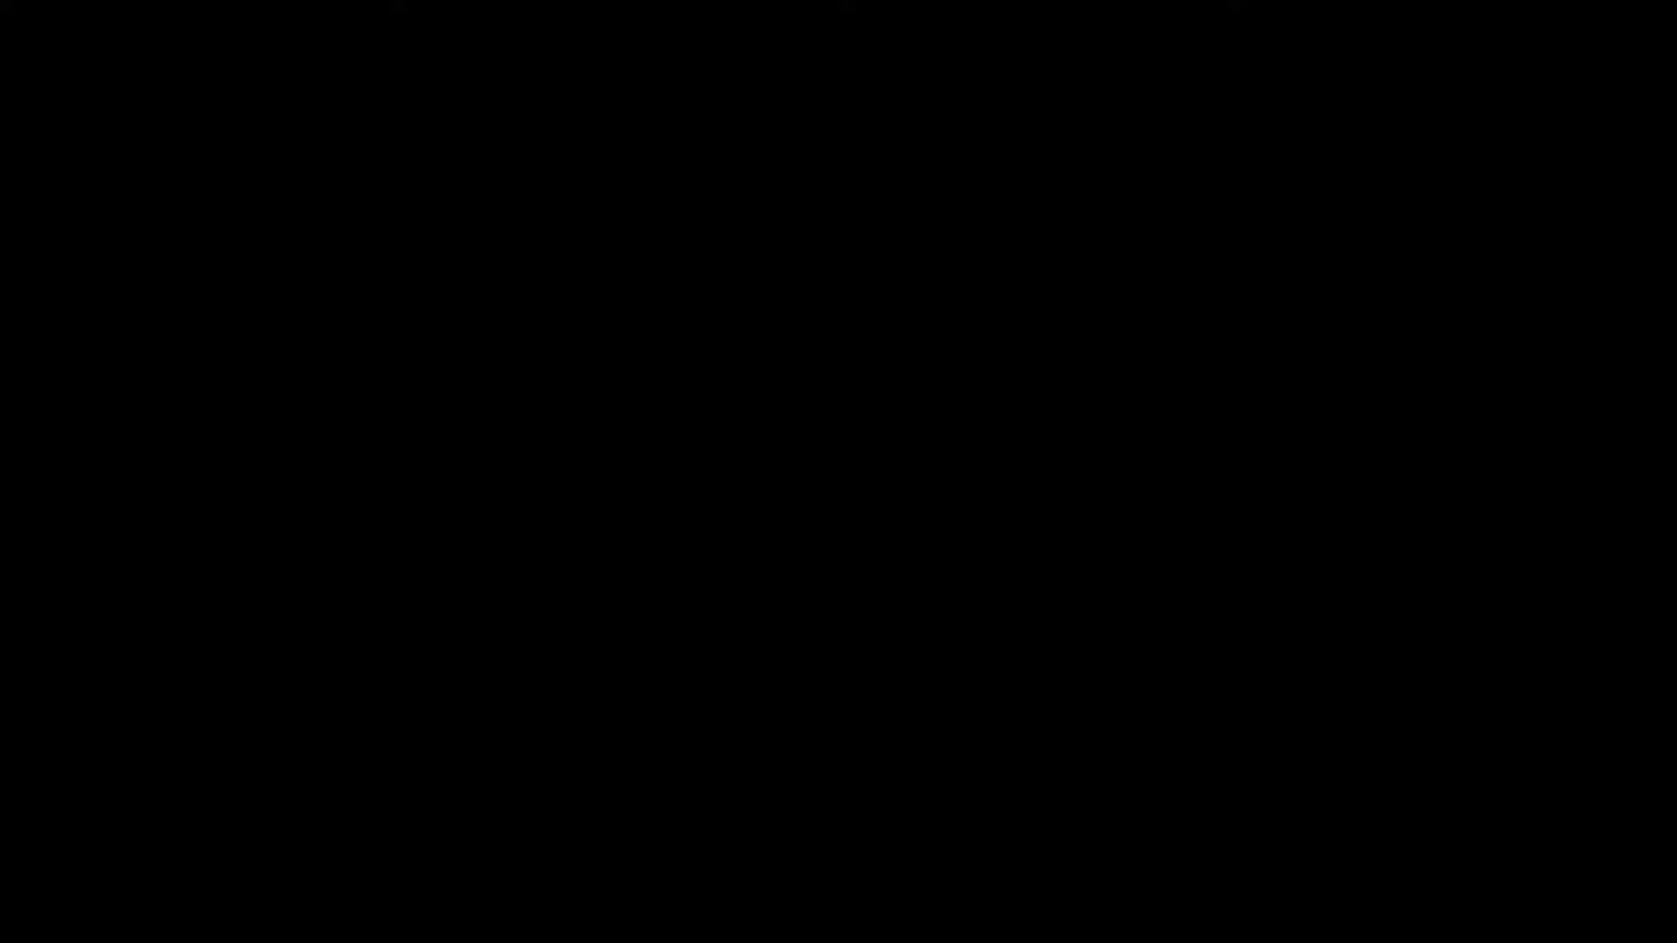
{"action": "left_click", "coordinate": [742, 649]}
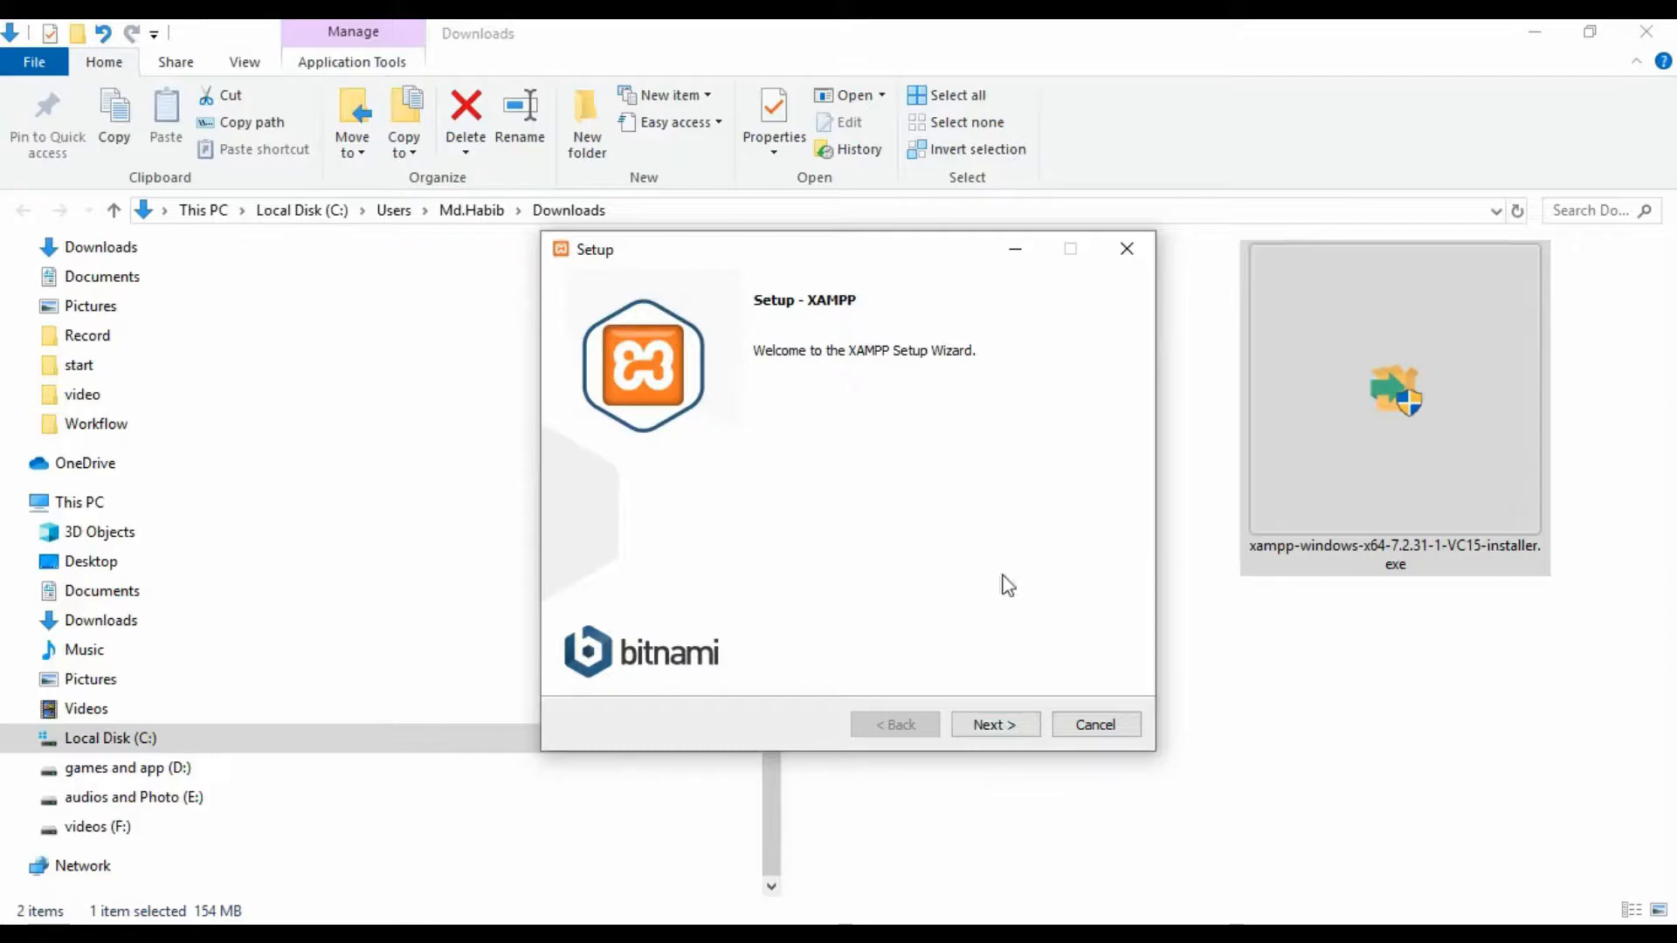
- Install XAMPP with all default components into C:\xampp in English, then view the Bitnami page
{"action": "left_click", "coordinate": [1006, 732]}
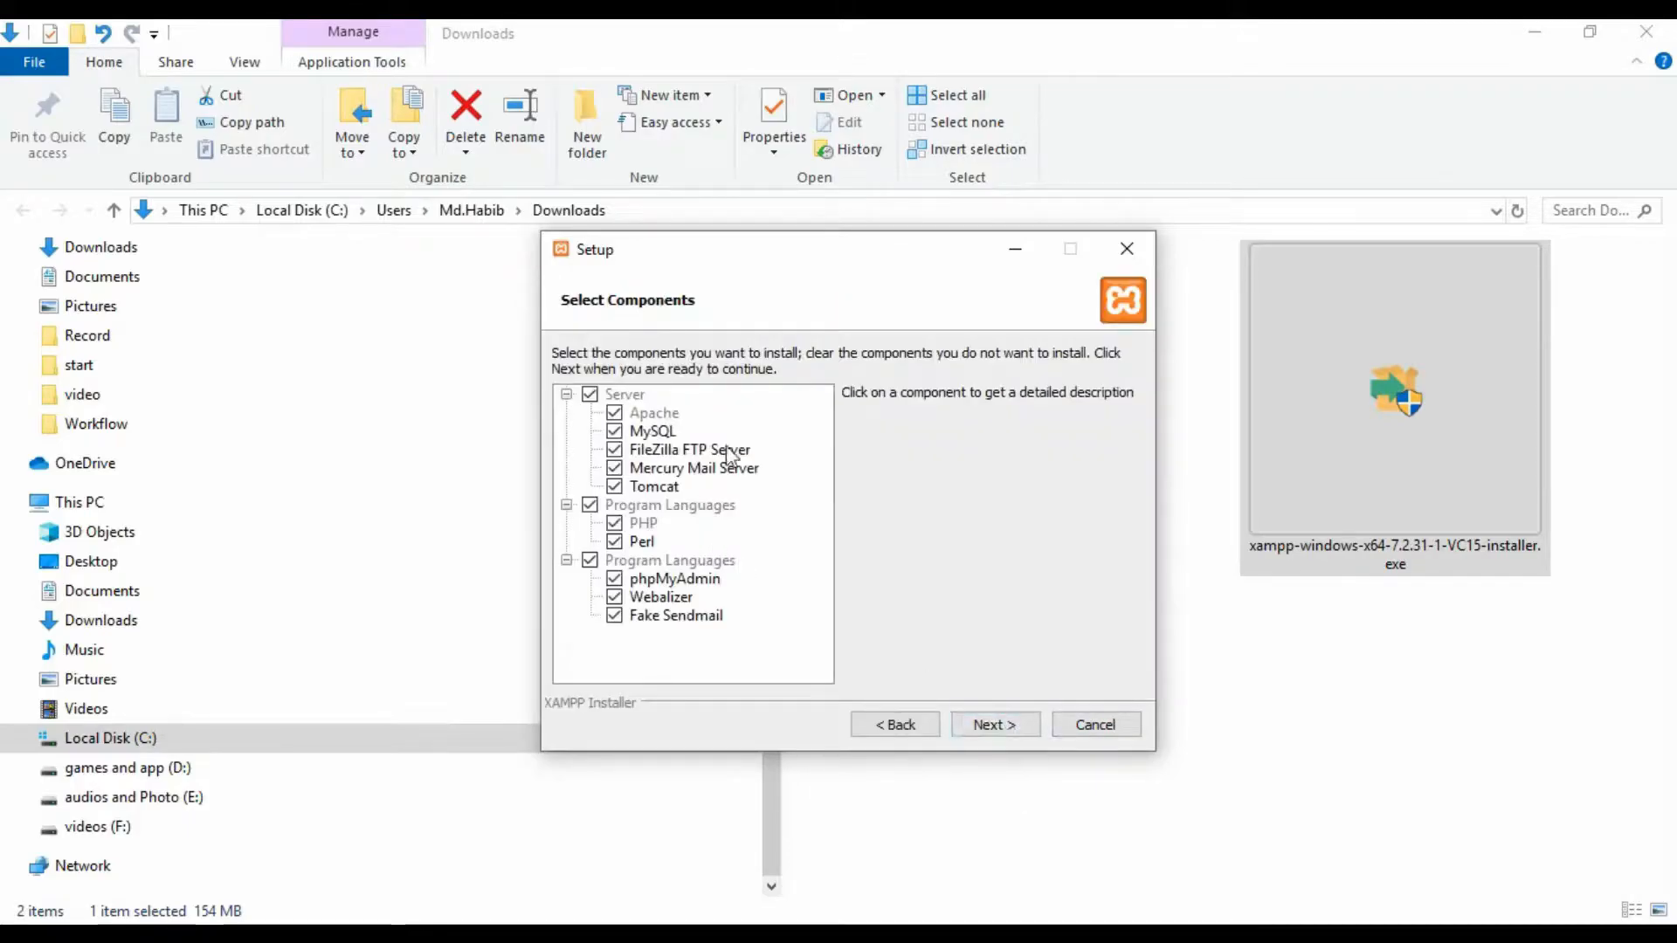
{"action": "left_click", "coordinate": [1001, 733]}
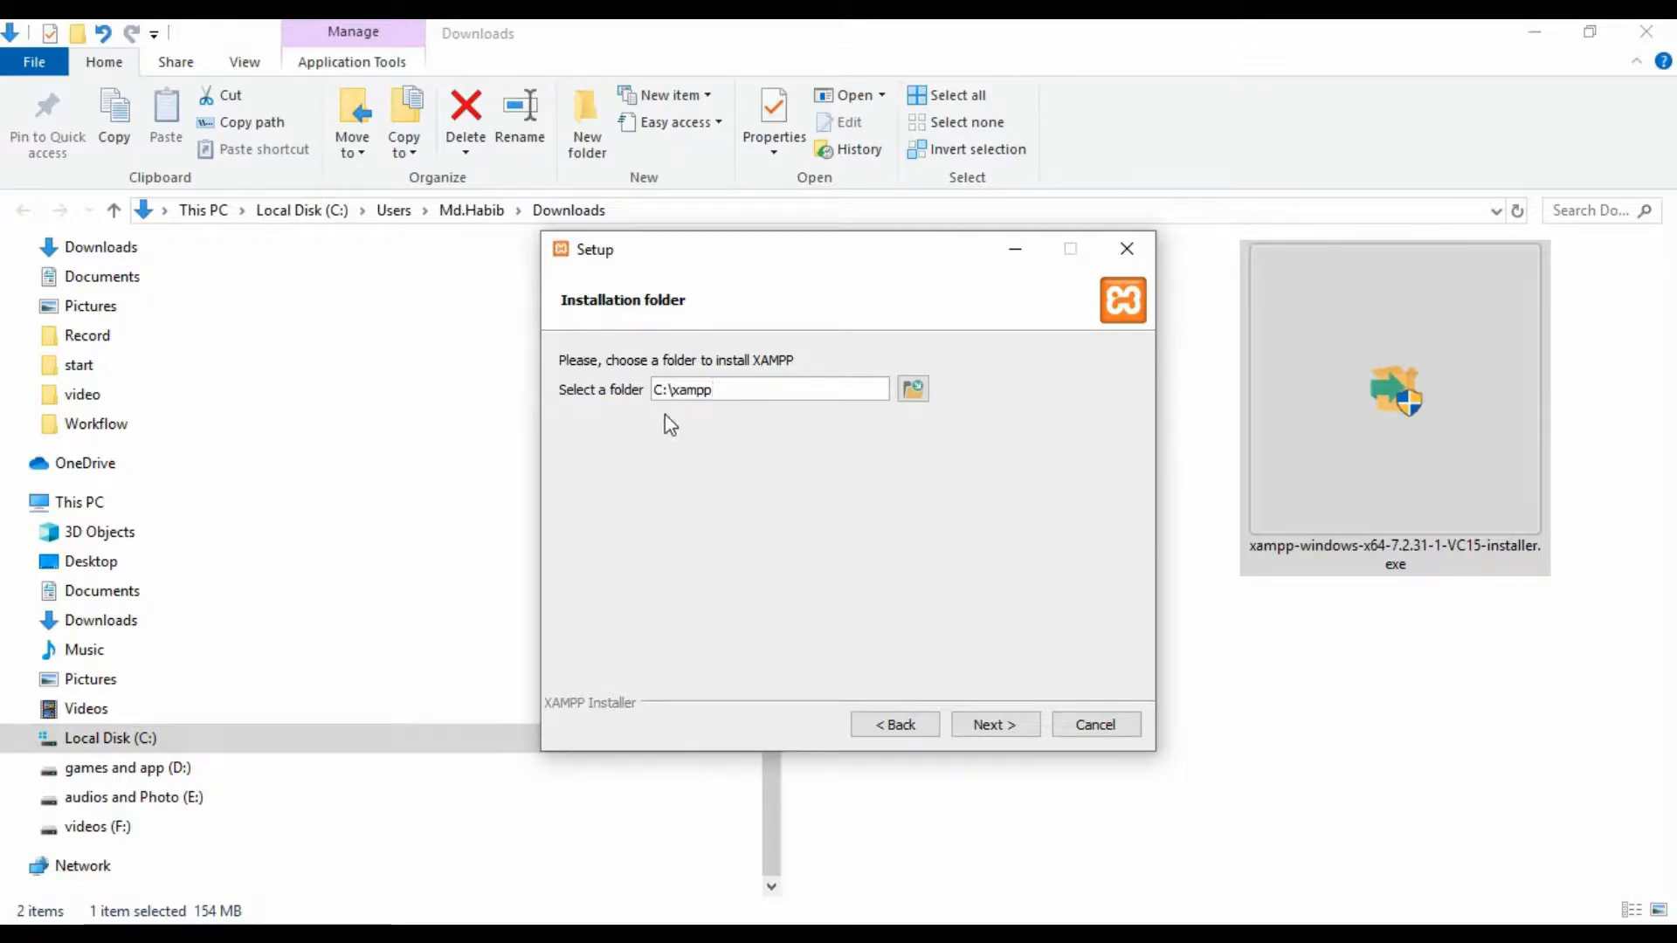
{"action": "left_click", "coordinate": [991, 730]}
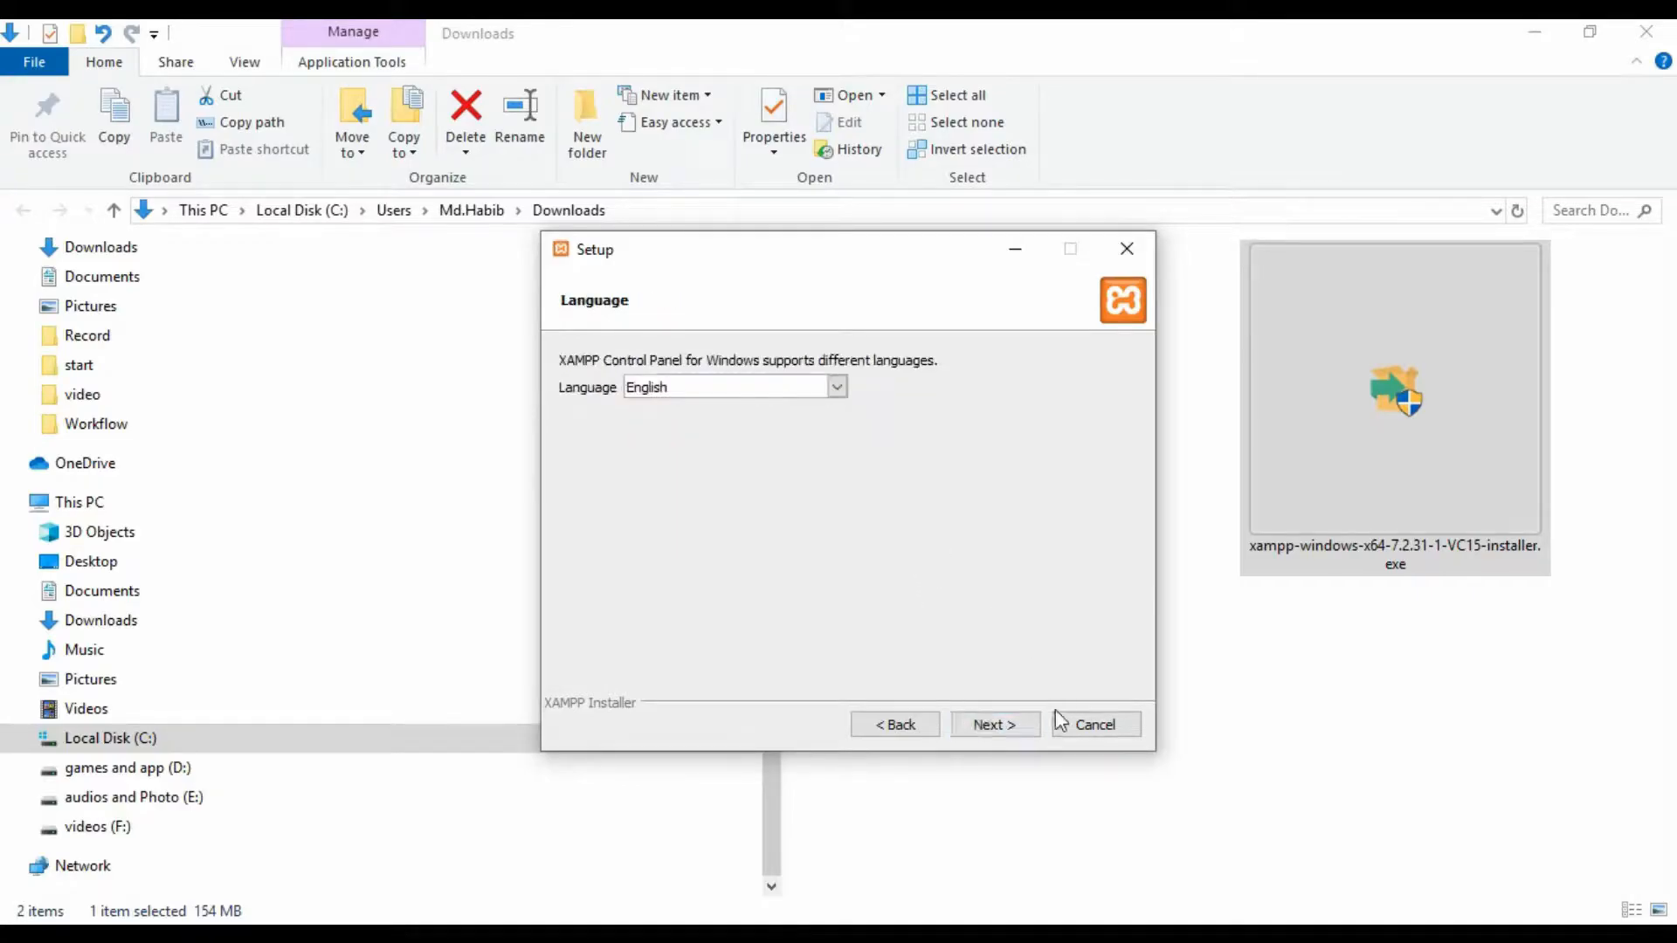
{"action": "left_click", "coordinate": [1004, 728]}
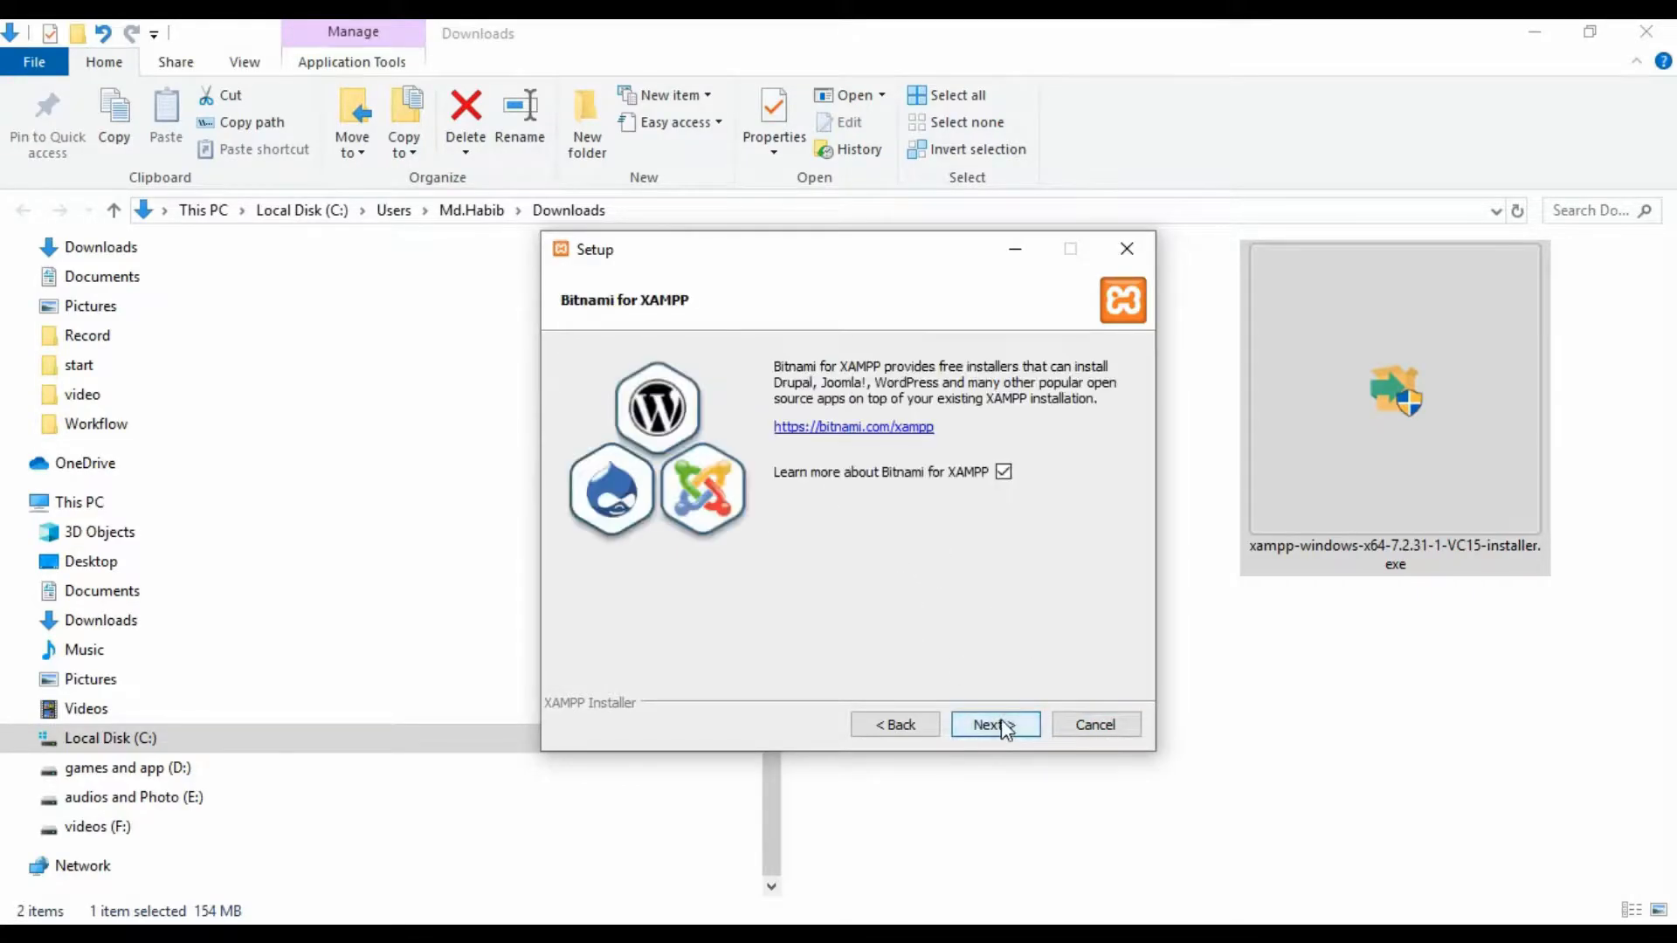
{"action": "left_click", "coordinate": [994, 729]}
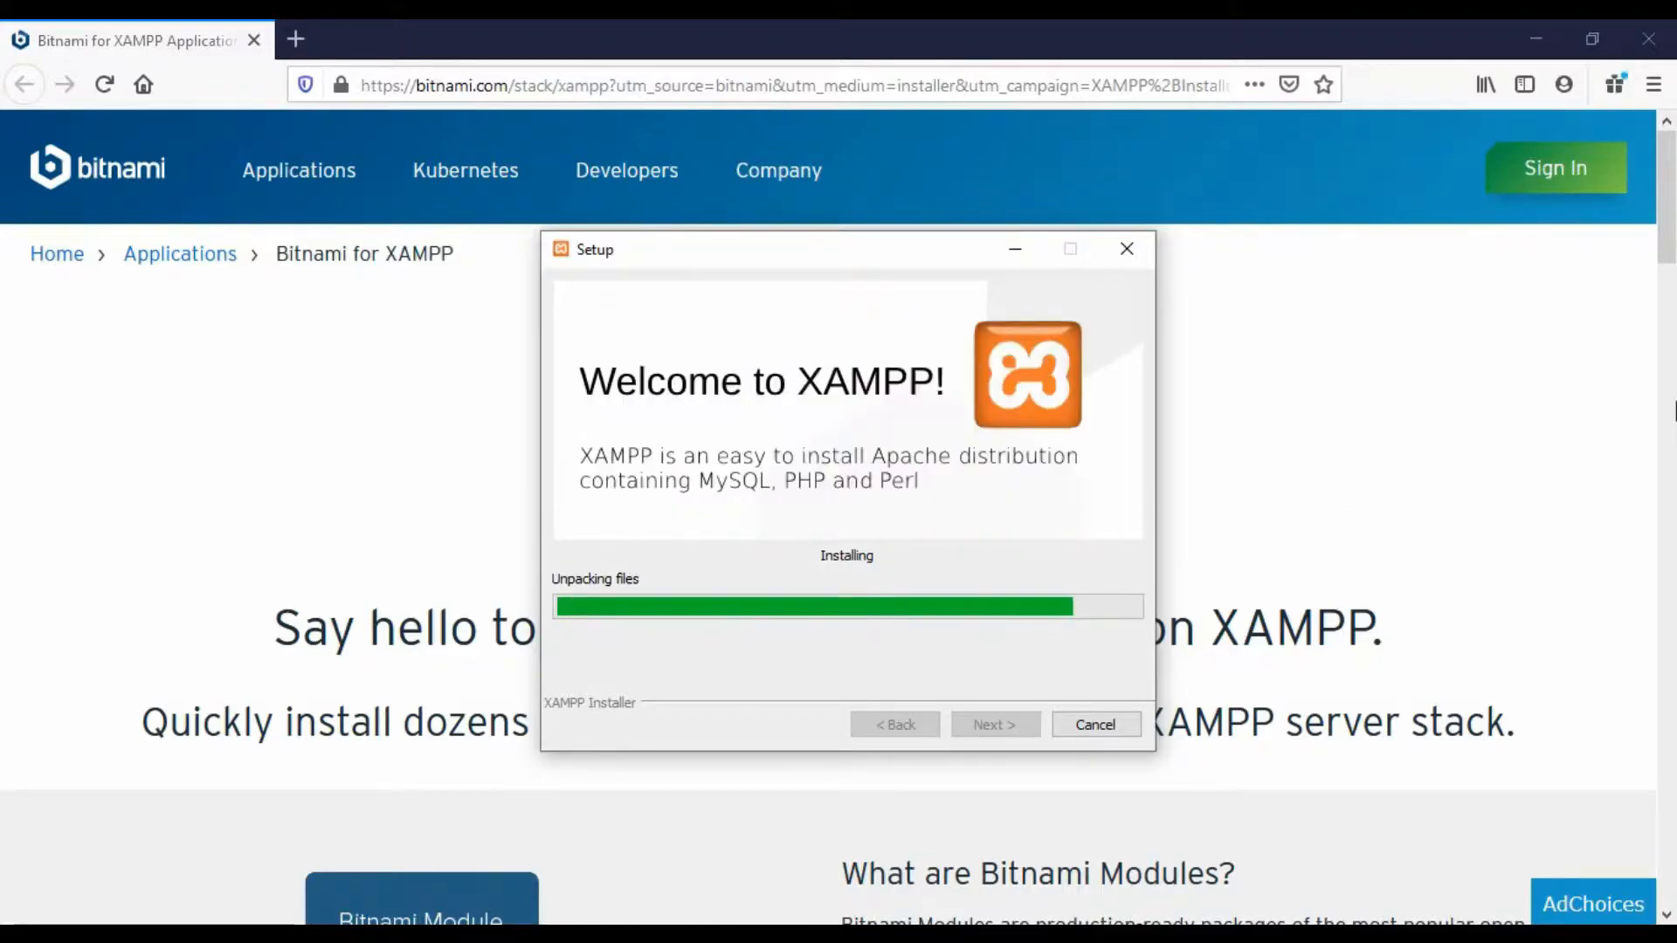
{"action": "left_click", "coordinate": [1400, 442]}
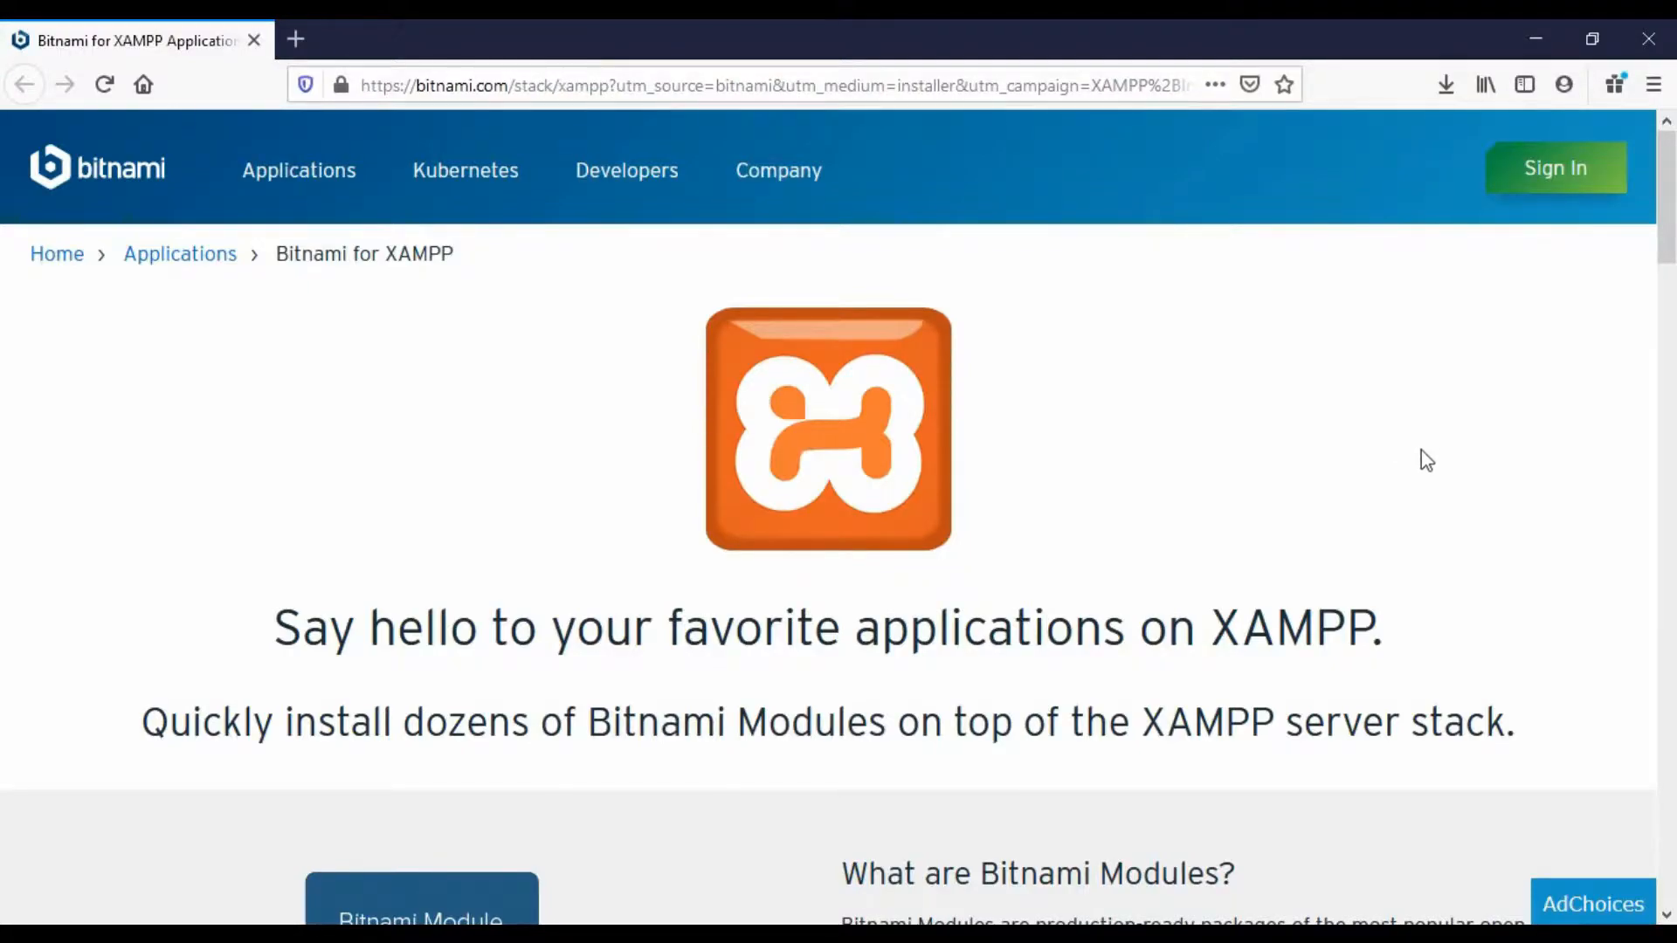
- Browse from This PC through Local Disk (C:) and xampp into the htdocs folder
{"action": "left_click", "coordinate": [1536, 45]}
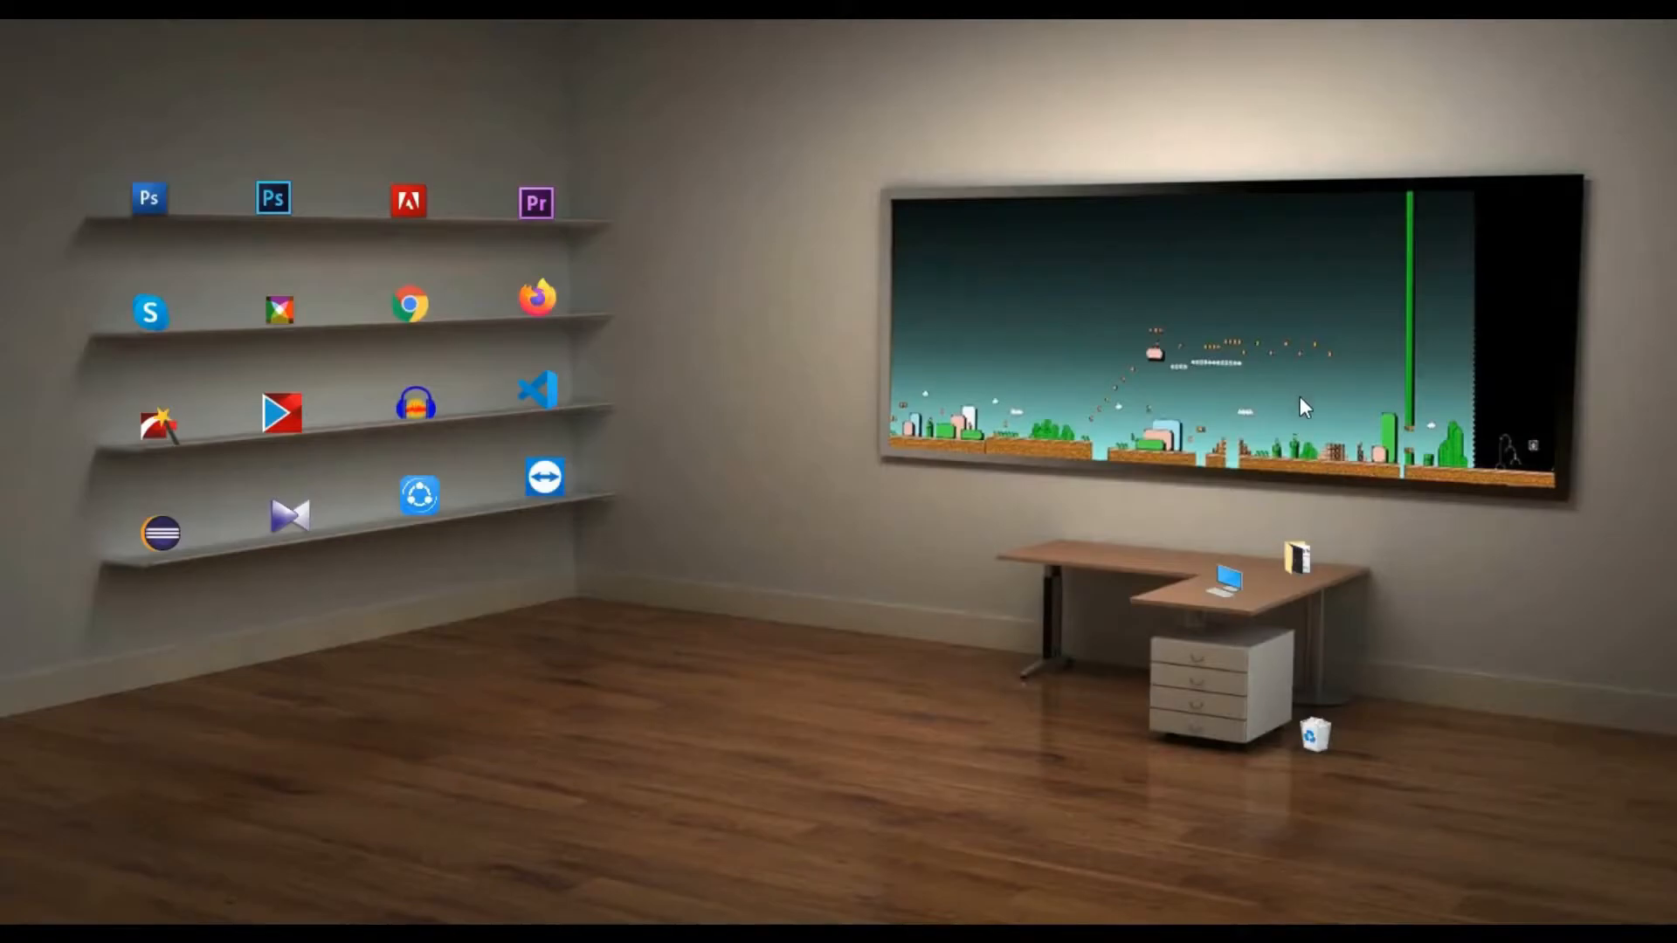
{"action": "double_click", "coordinate": [1227, 588]}
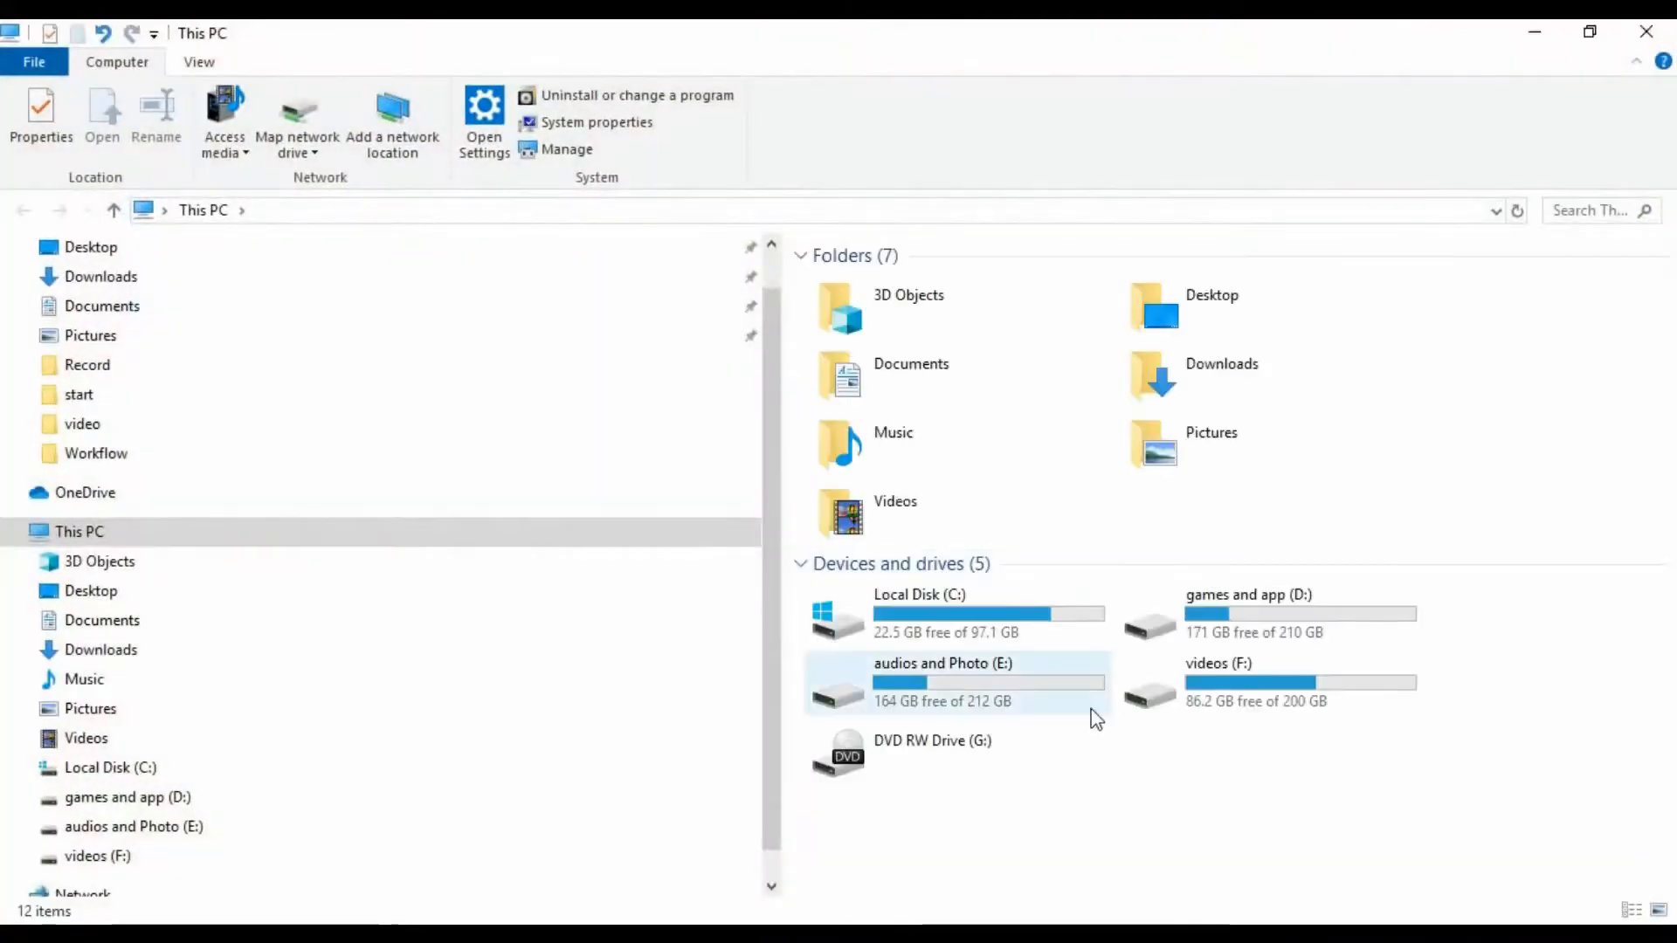
{"action": "double_click", "coordinate": [1004, 619]}
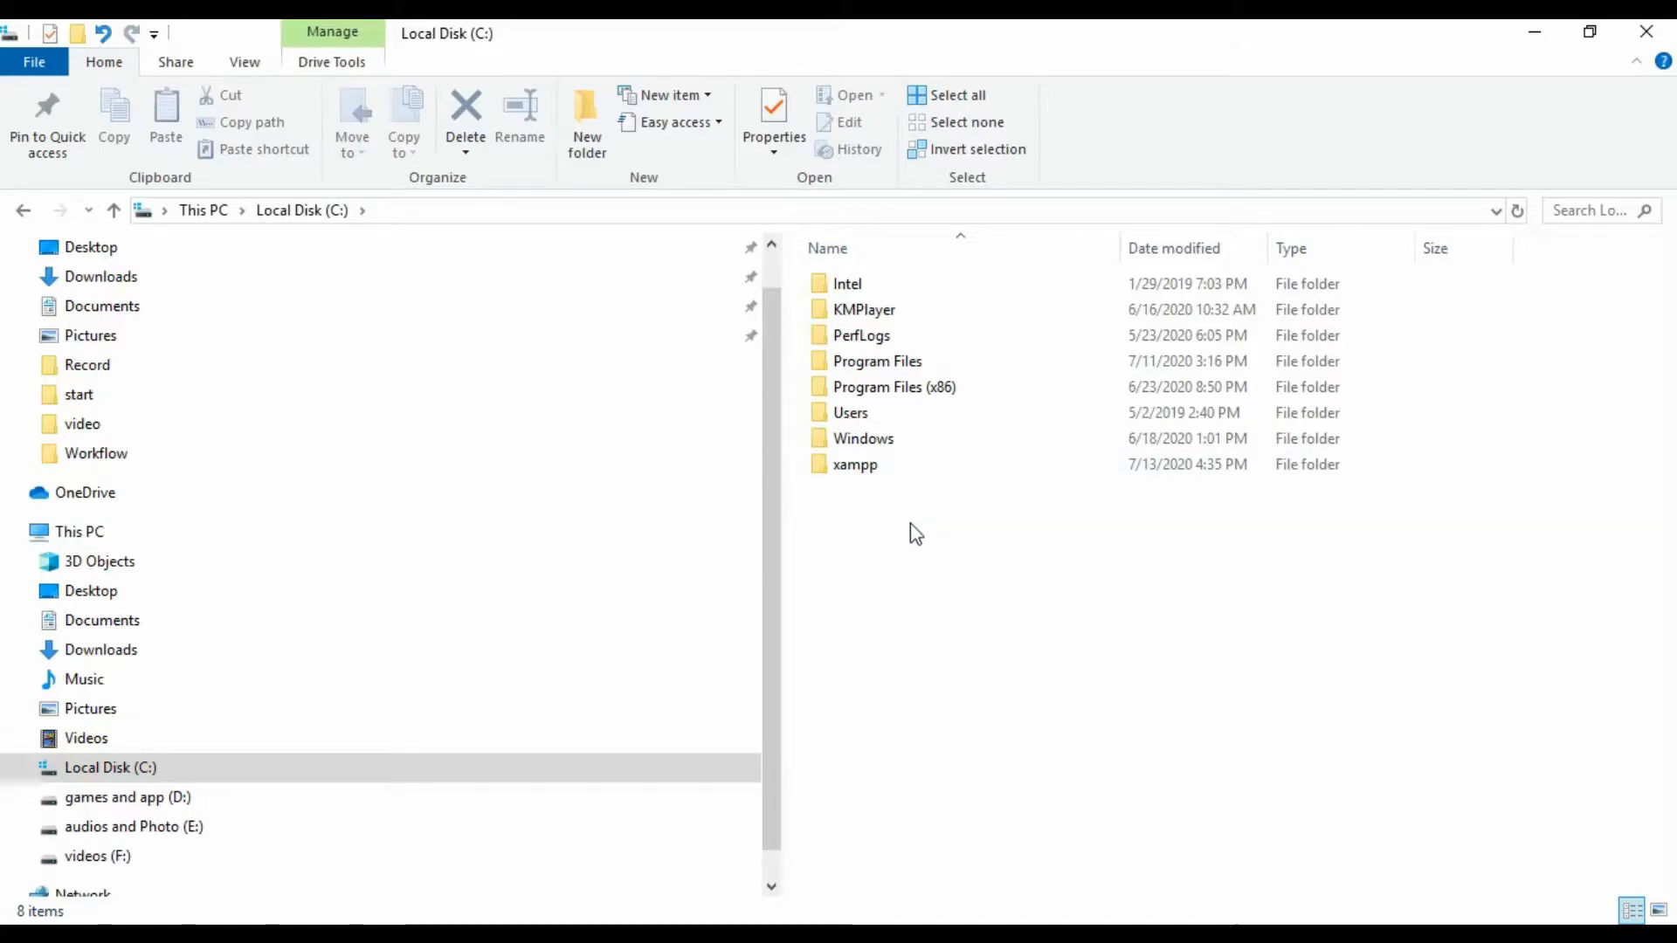
{"action": "double_click", "coordinate": [899, 468]}
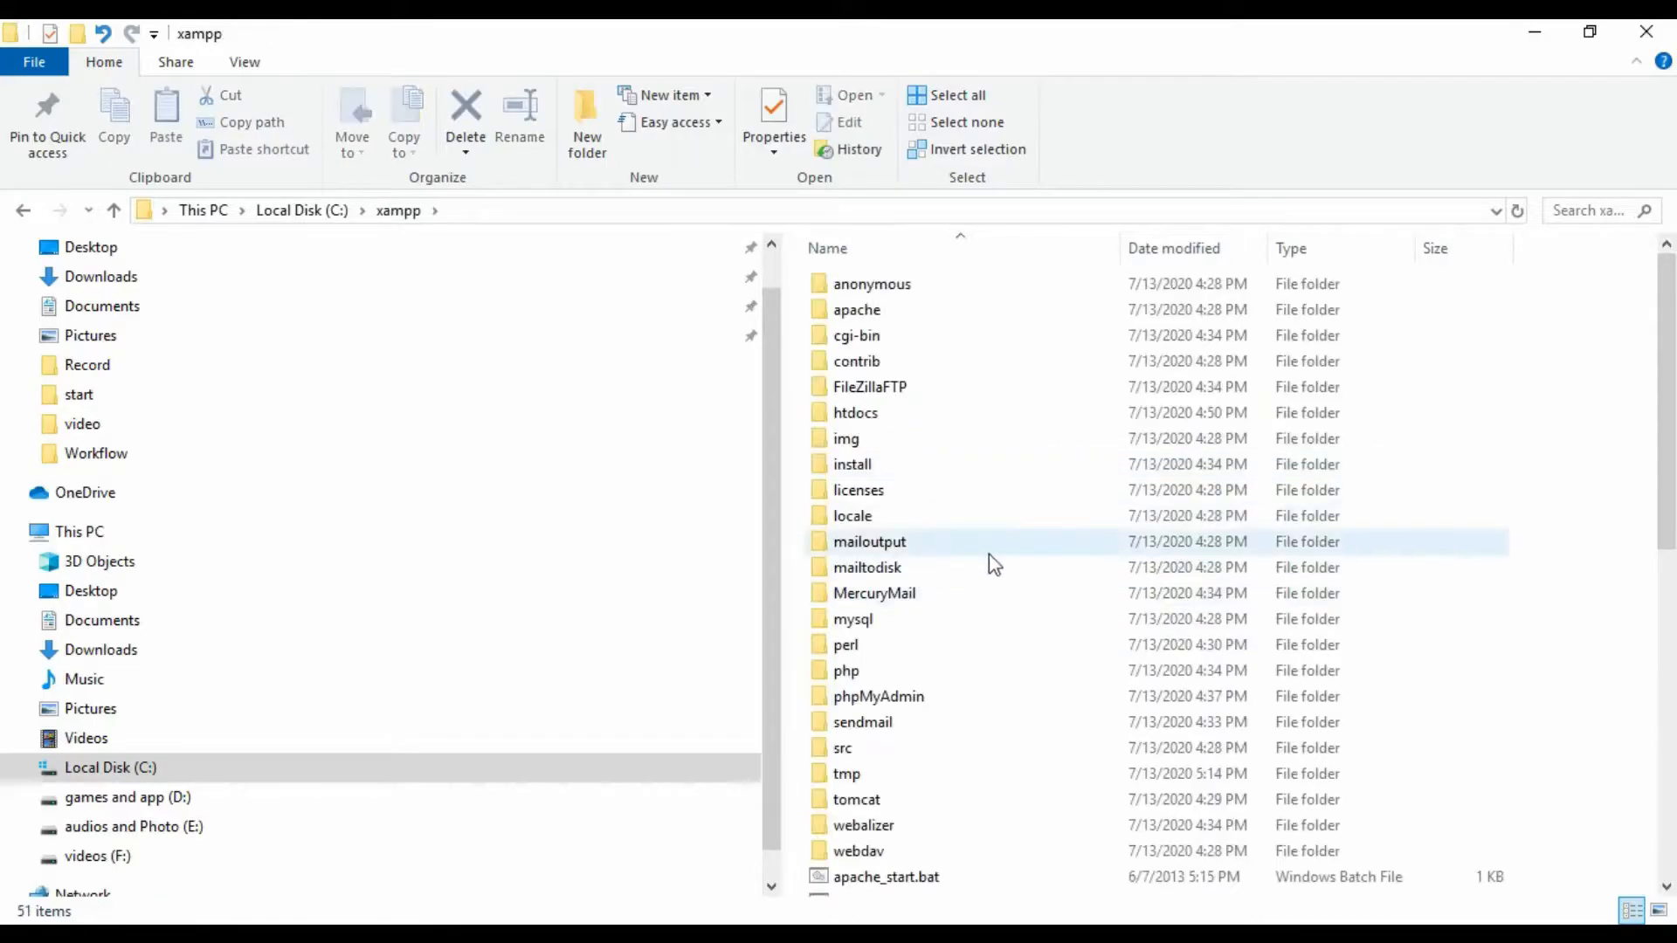
{"action": "scroll", "coordinate": [987, 541], "scroll_direction": "down", "scroll_amount": 7}
{"action": "scroll", "coordinate": [991, 554], "scroll_direction": "down", "scroll_amount": 3}
{"action": "scroll", "coordinate": [1003, 566], "scroll_direction": "up", "scroll_amount": 9}
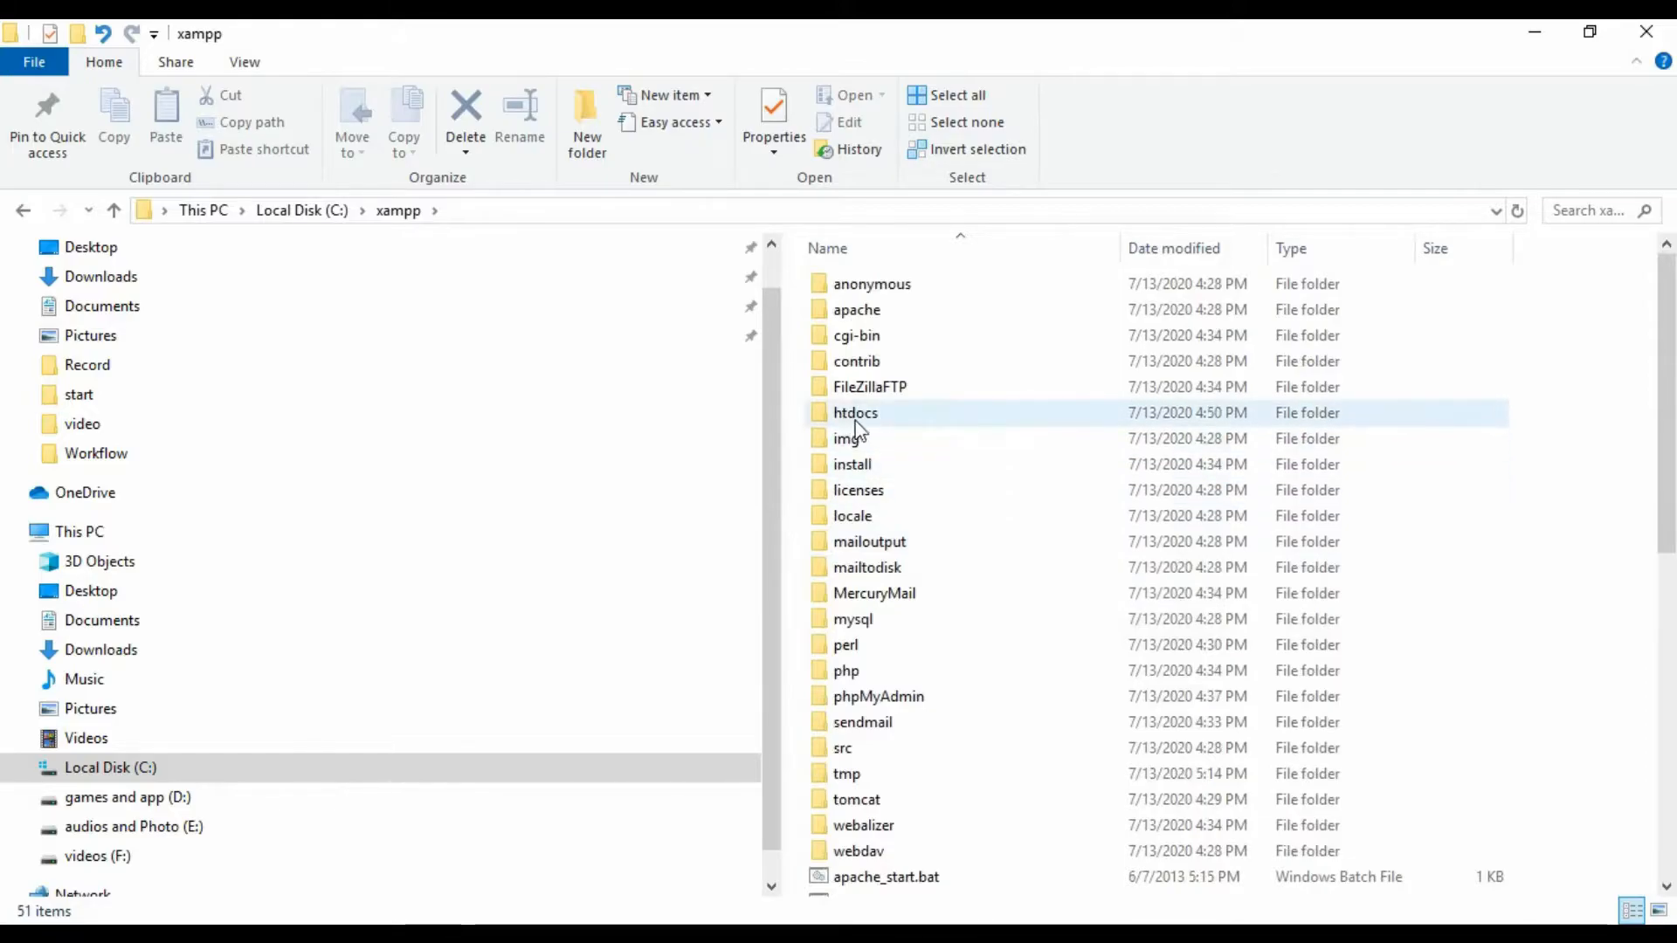
{"action": "double_click", "coordinate": [883, 417]}
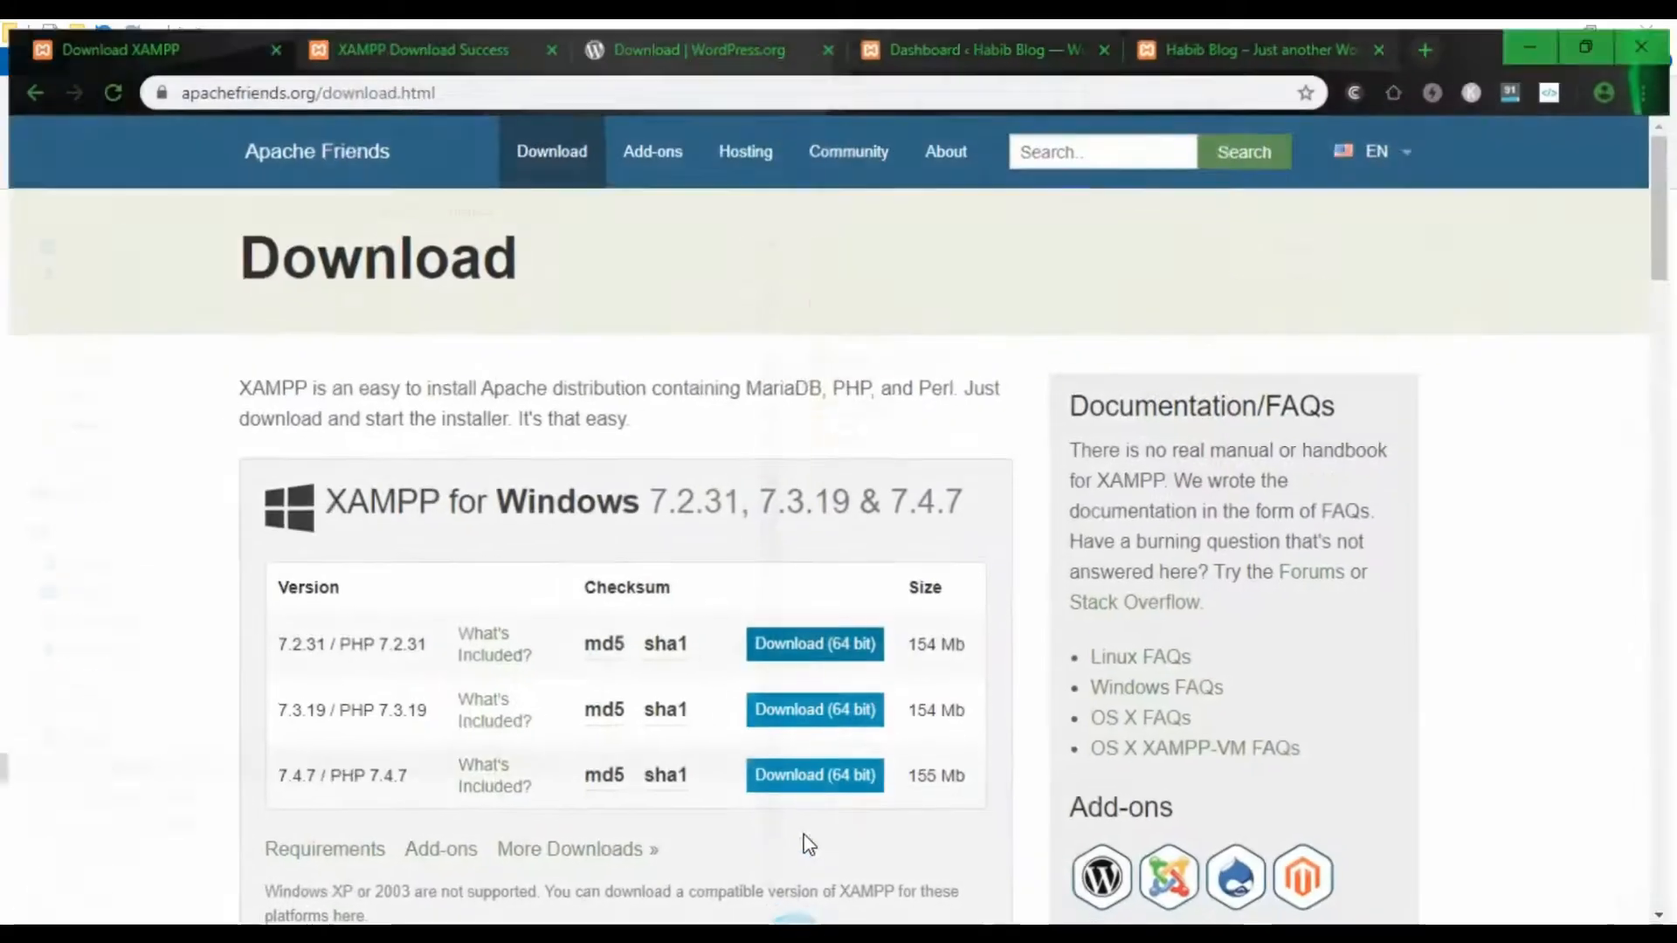
- In a new tab, go to wordpress.org and download the WordPress 5.4.2 zip
{"action": "left_click", "coordinate": [1430, 40]}
{"action": "left_click", "coordinate": [808, 85]}
{"action": "type", "text": "w"}
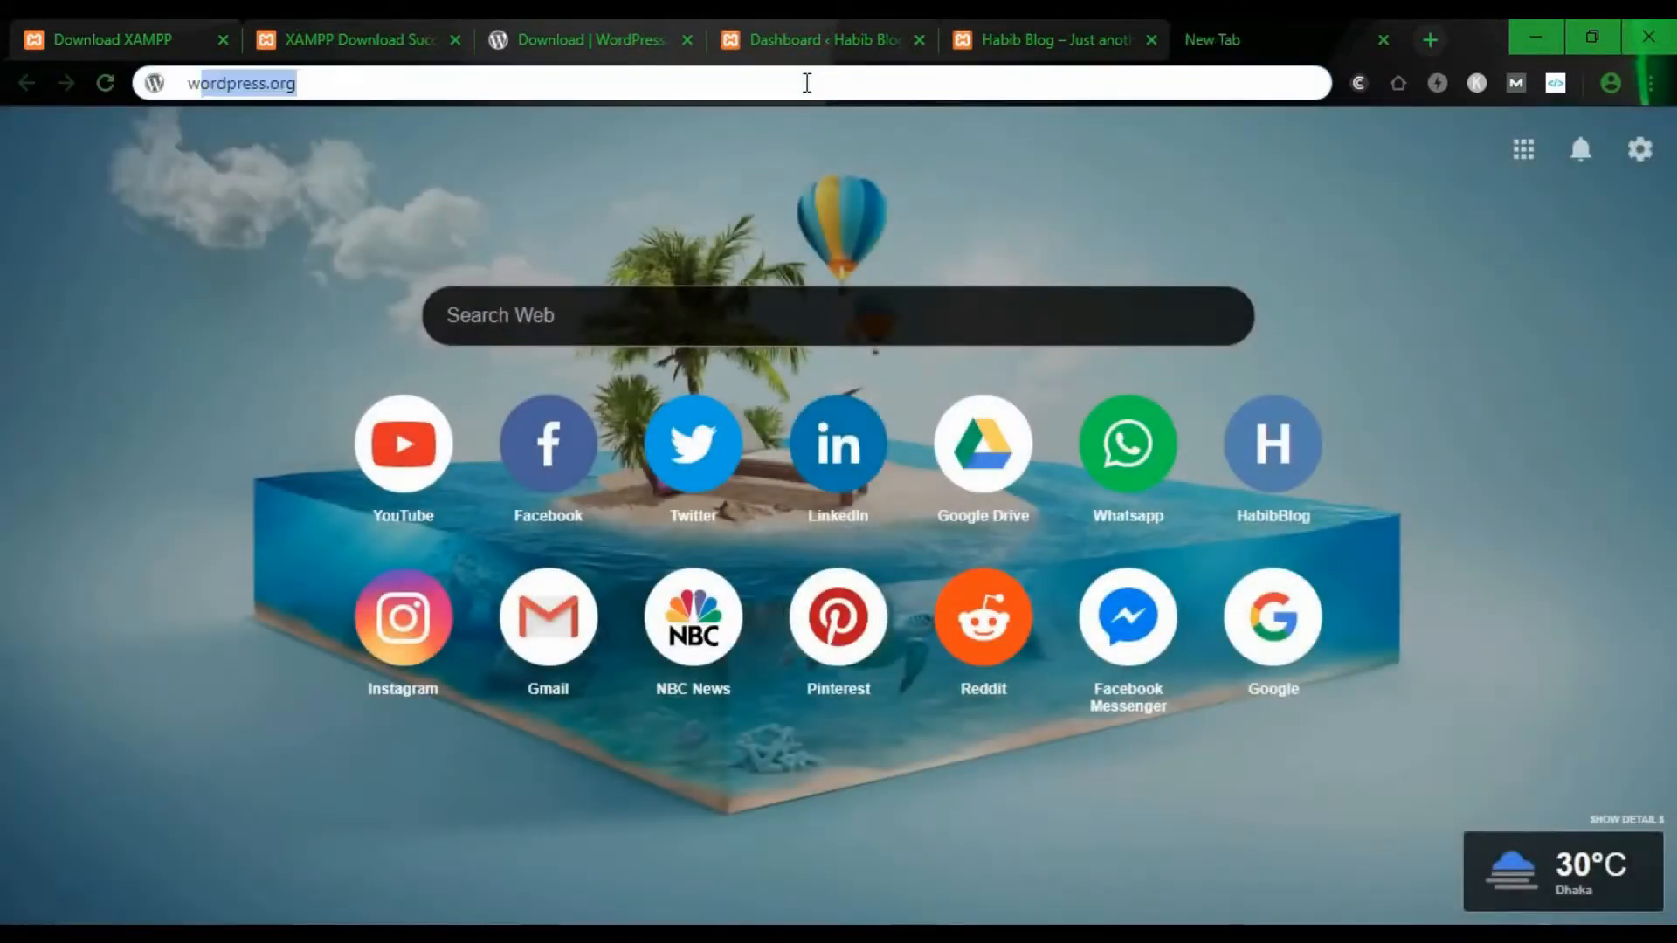
{"action": "type", "text": "ordpres"}
{"action": "key", "text": "Return"}
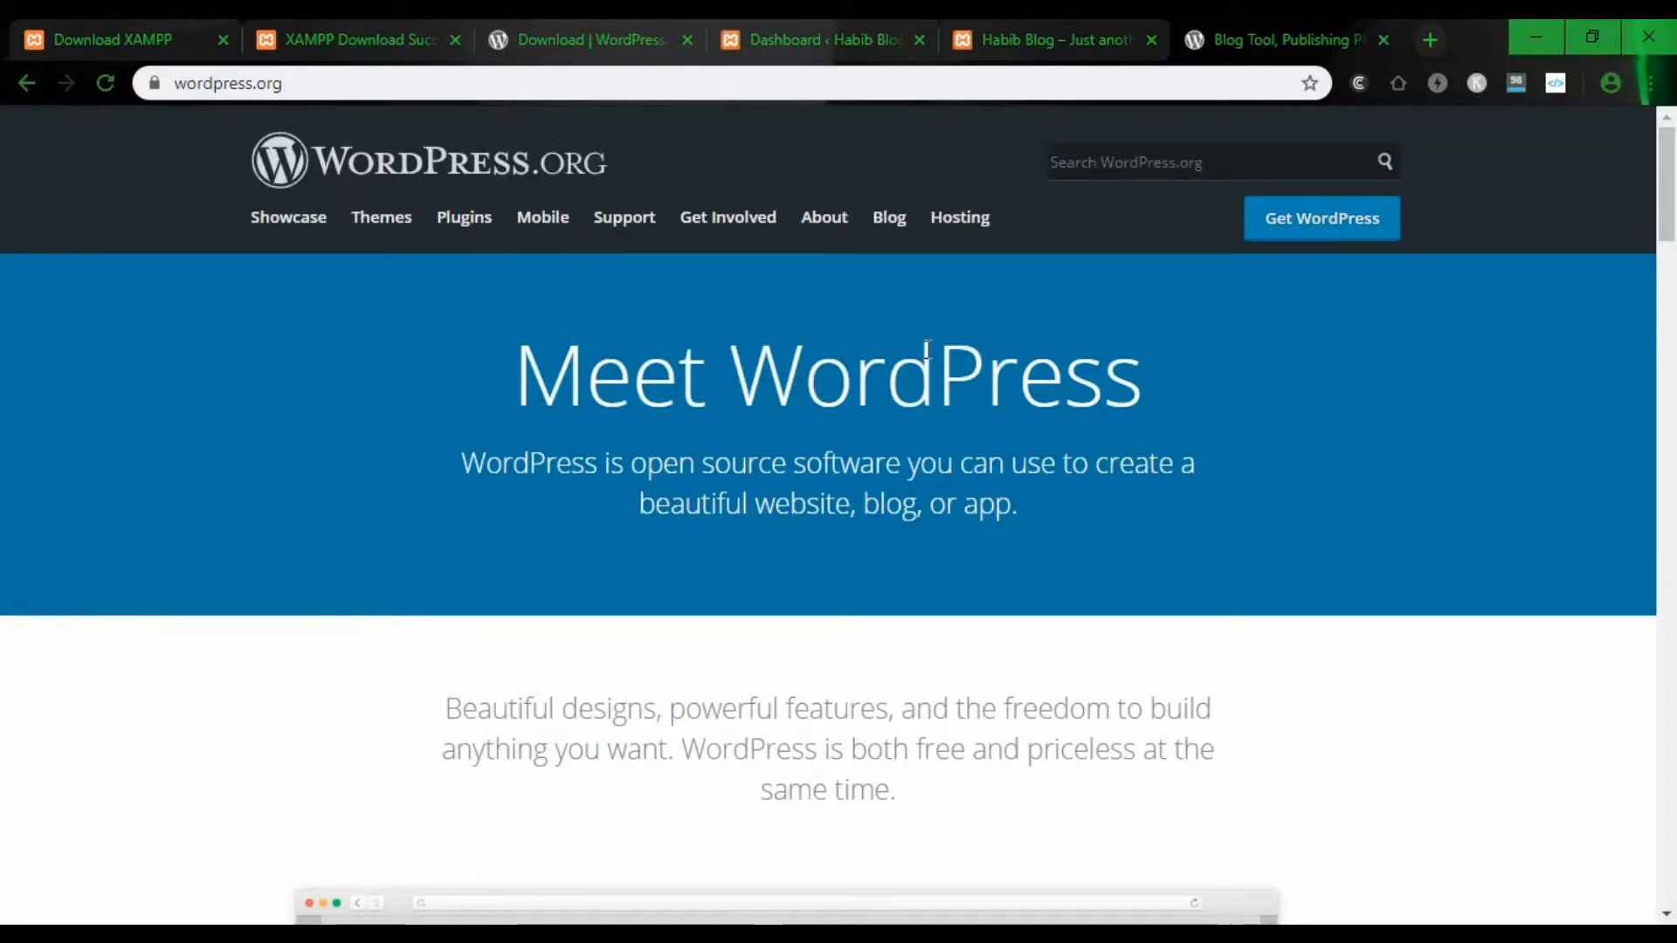
{"action": "left_click", "coordinate": [1304, 225]}
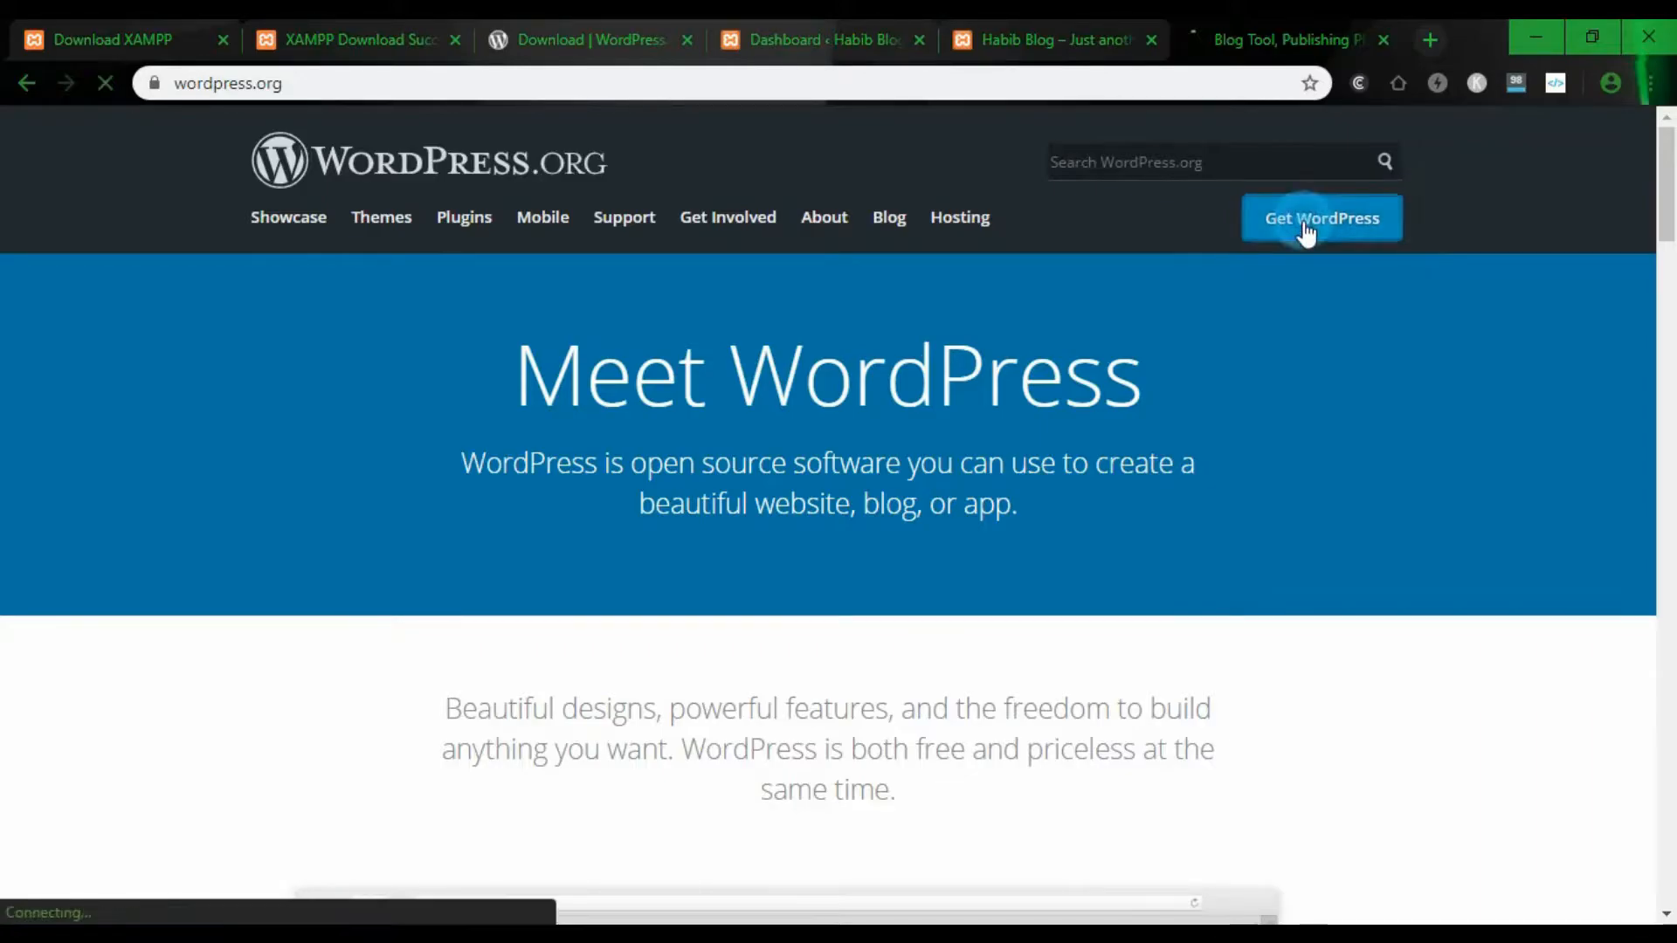
{"action": "scroll", "coordinate": [1281, 325], "scroll_direction": "down", "scroll_amount": 5}
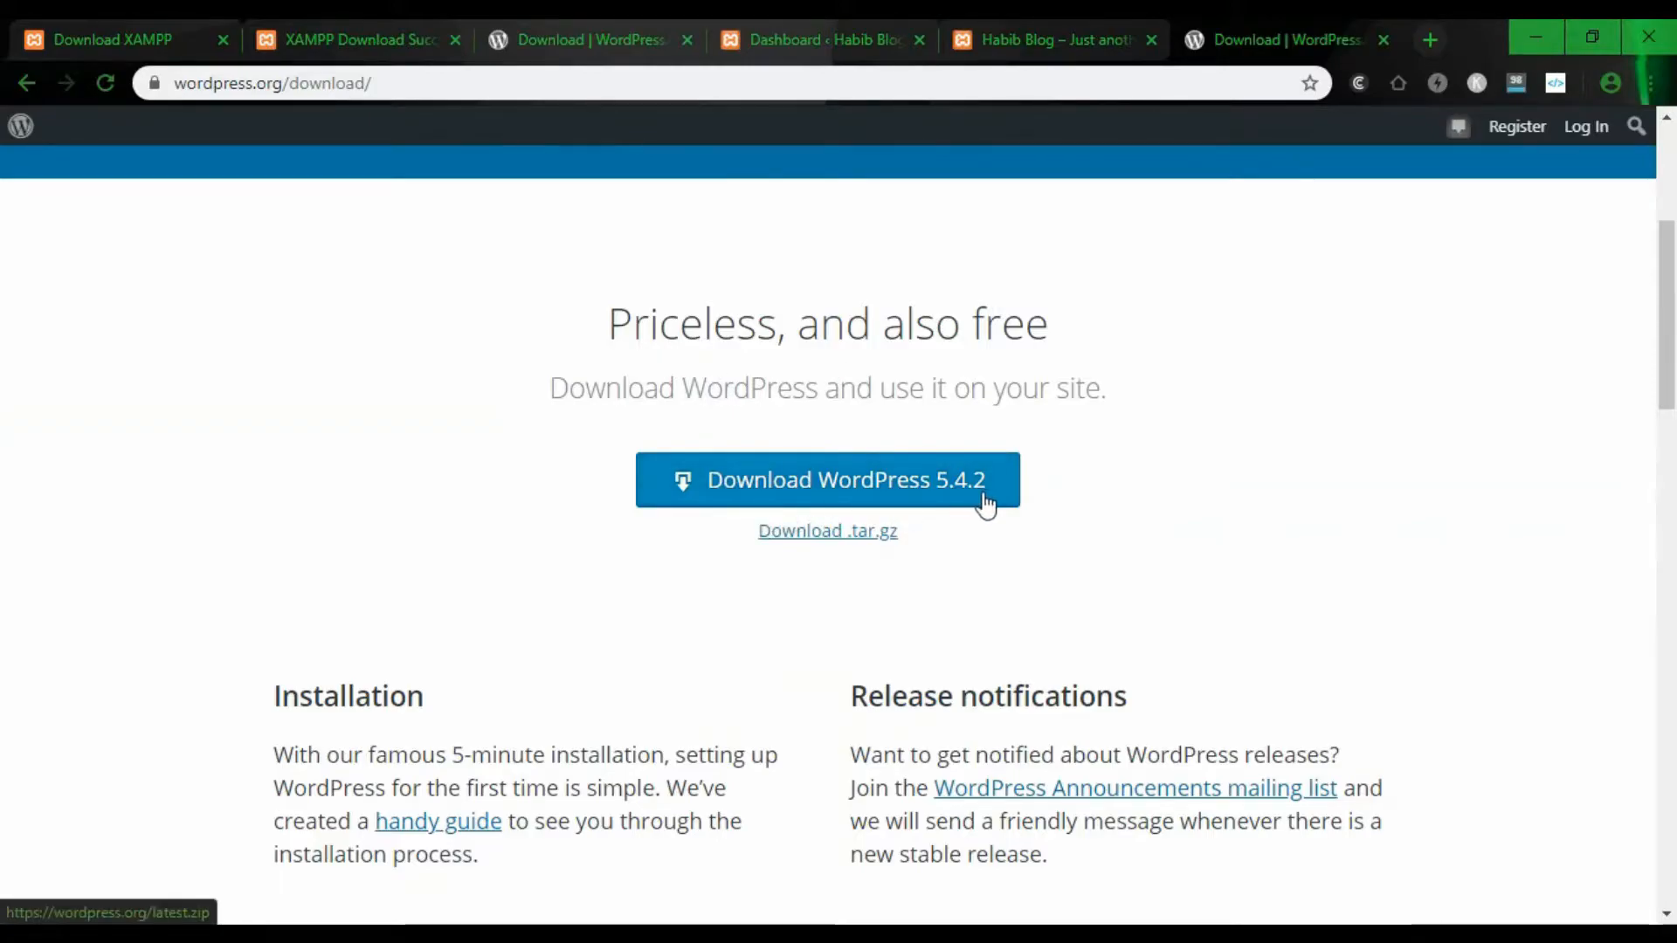
{"action": "left_click", "coordinate": [846, 488]}
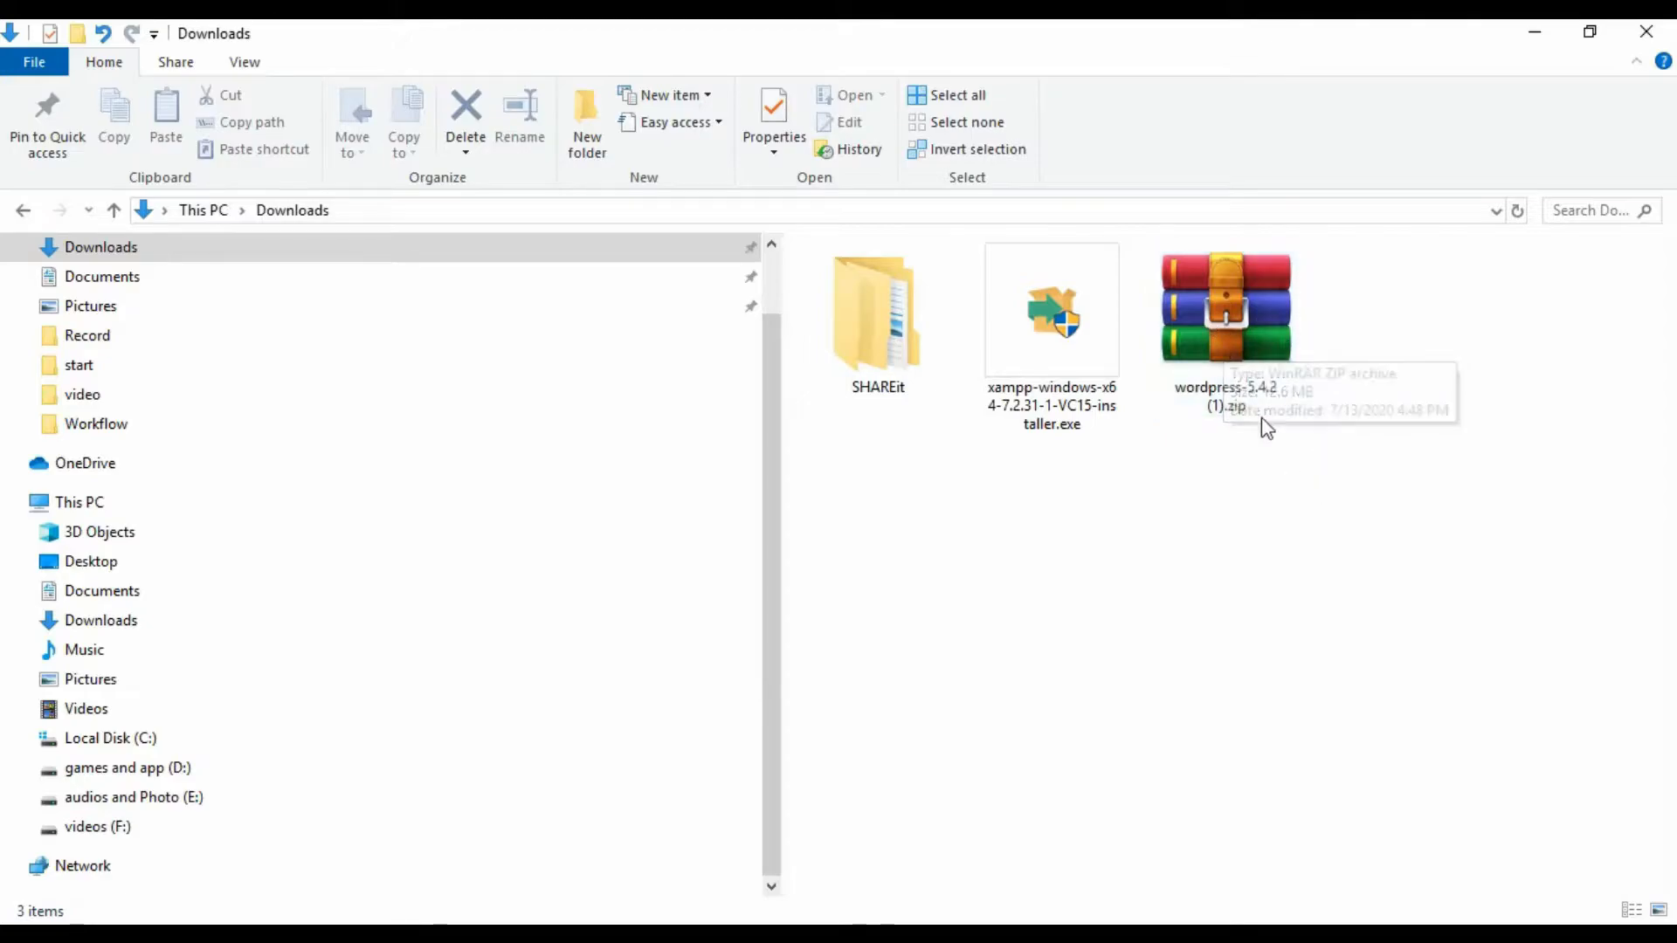
- Extract the WordPress zip in place and minimize the browser windows
{"action": "right_click", "coordinate": [1225, 311]}
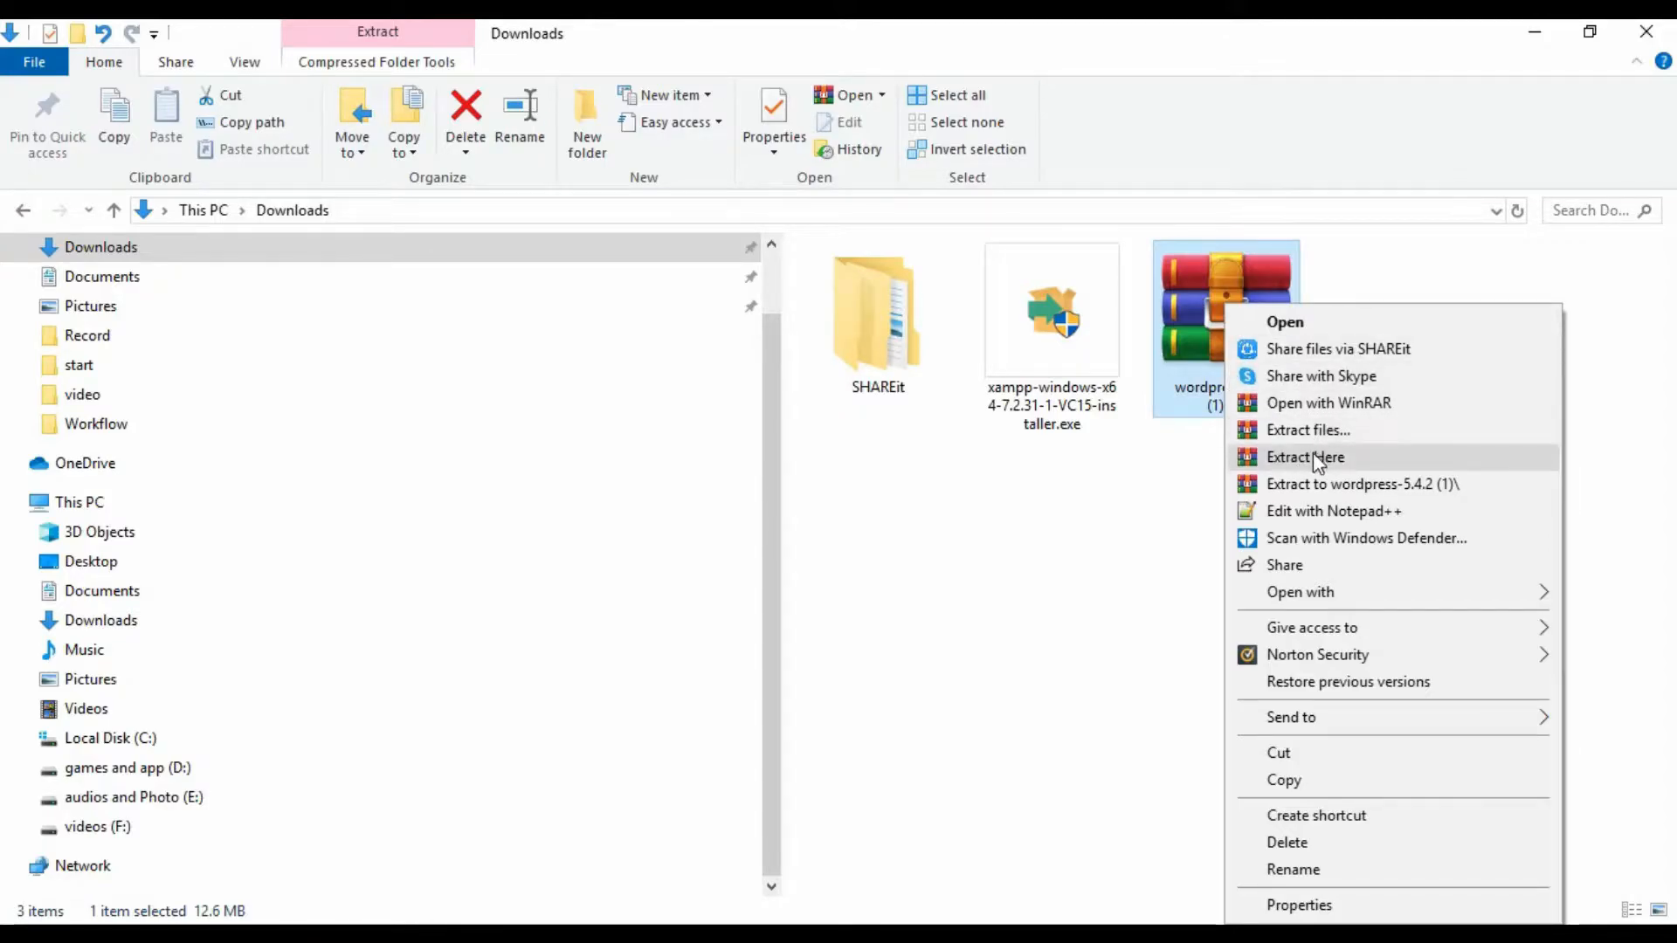
{"action": "left_click", "coordinate": [1349, 456]}
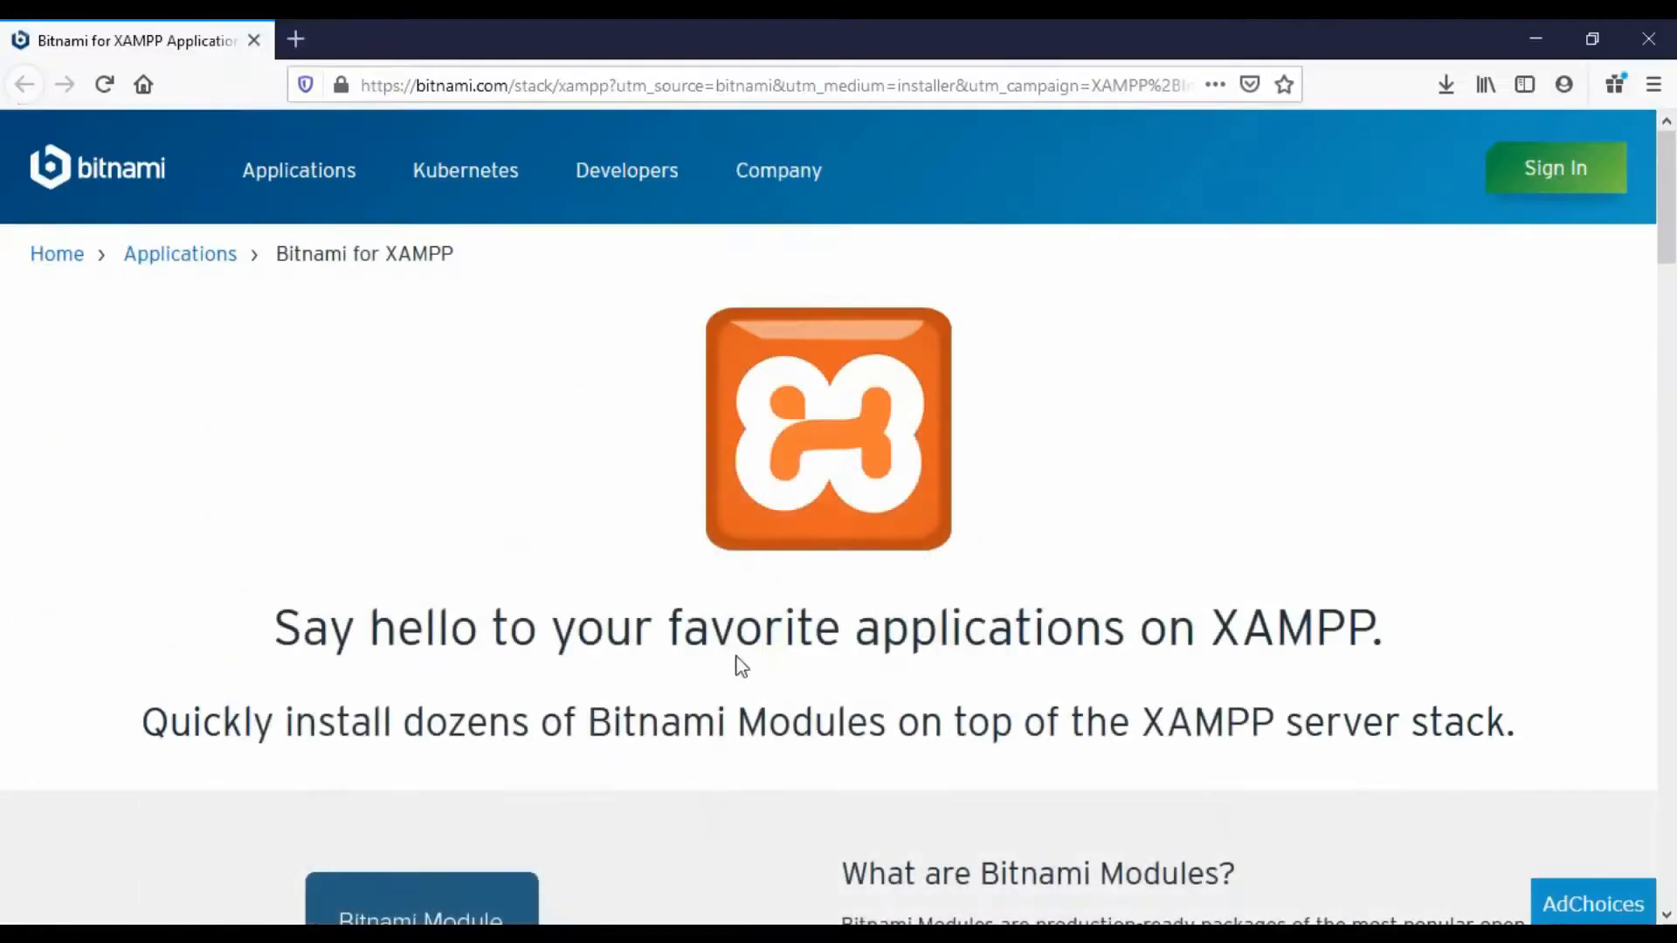
{"action": "left_click", "coordinate": [1536, 39]}
{"action": "left_click", "coordinate": [1529, 35]}
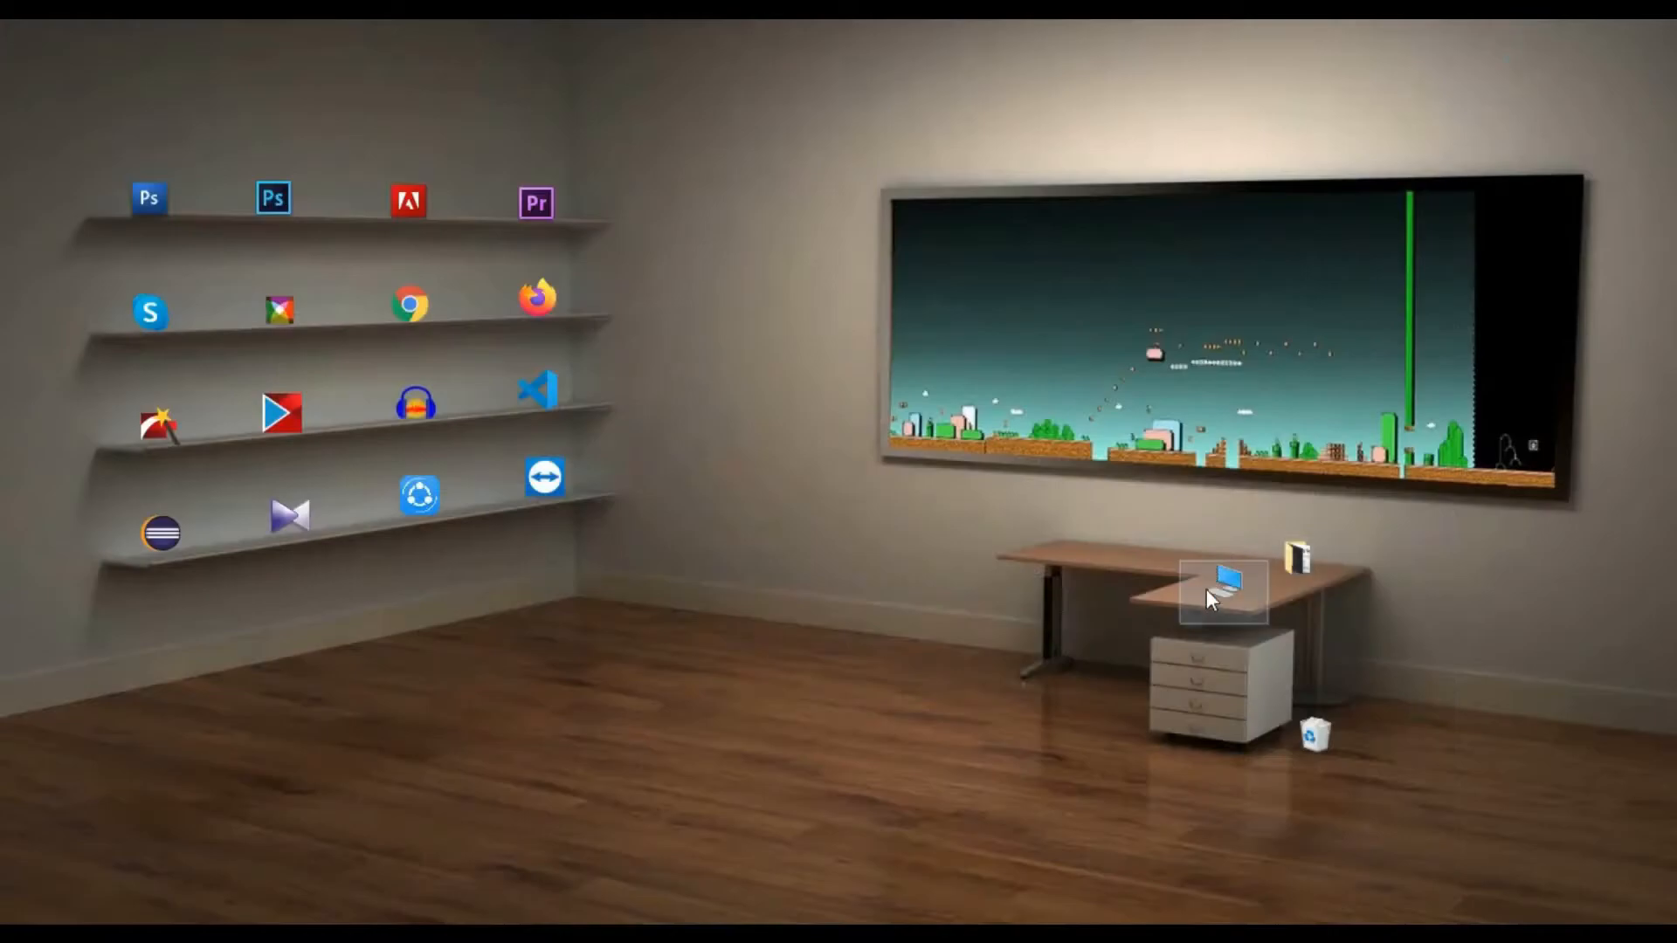
- Open the C:\xampp folder in a maximized This PC window
{"action": "double_click", "coordinate": [1207, 589]}
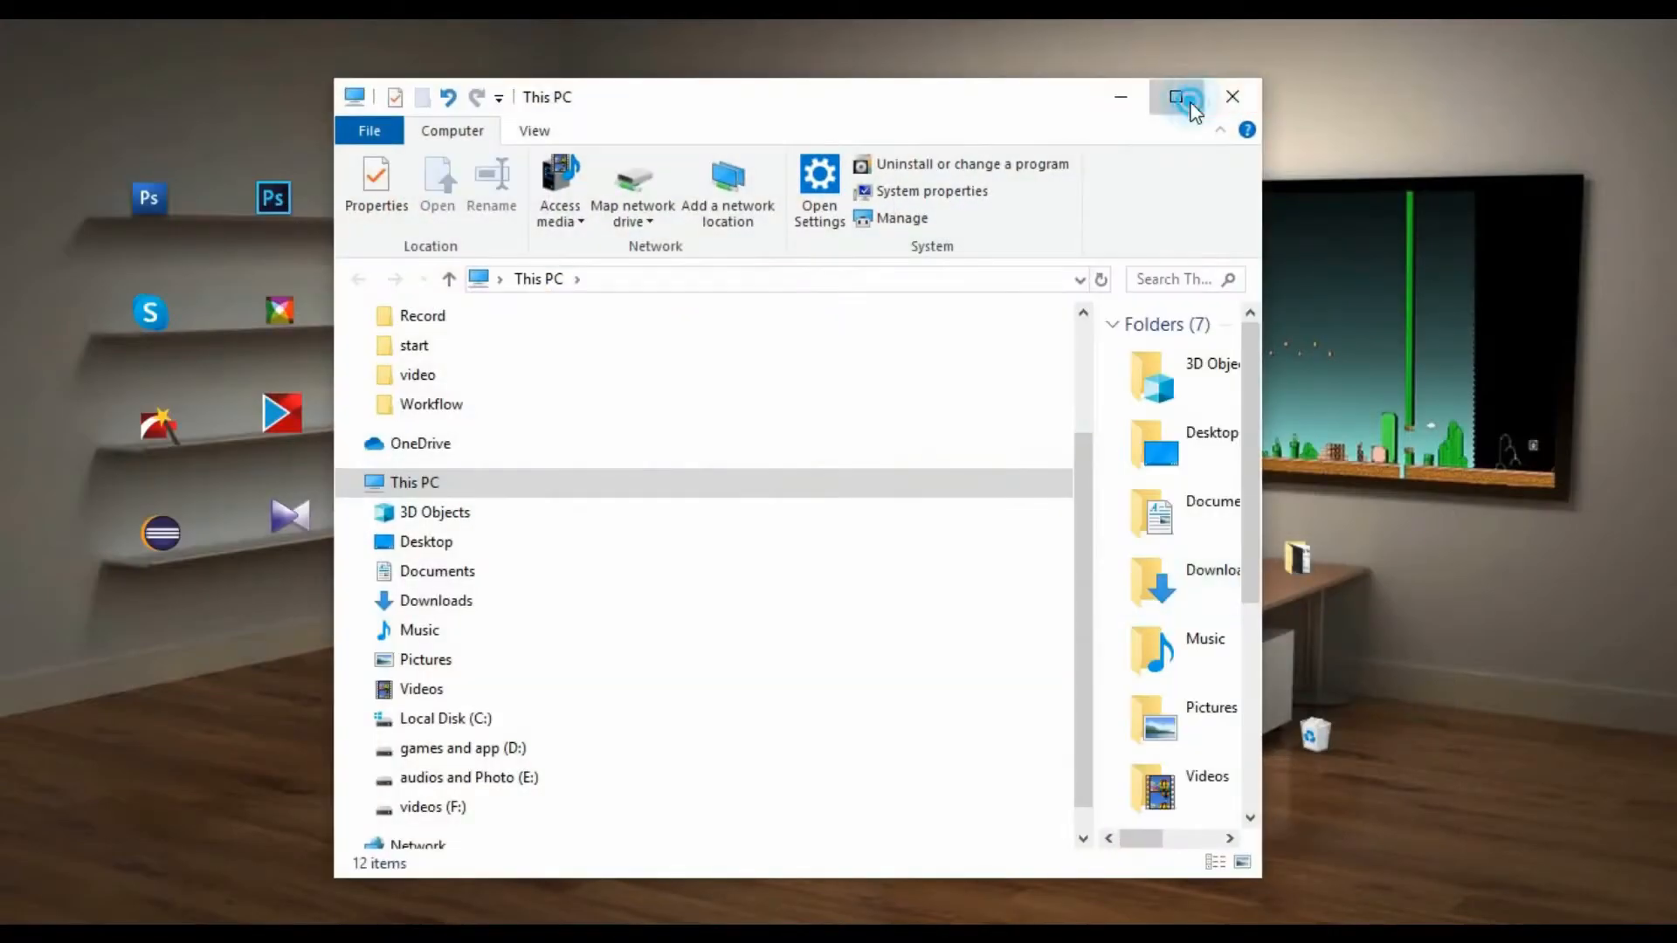
{"action": "left_click", "coordinate": [1190, 102]}
{"action": "double_click", "coordinate": [965, 627]}
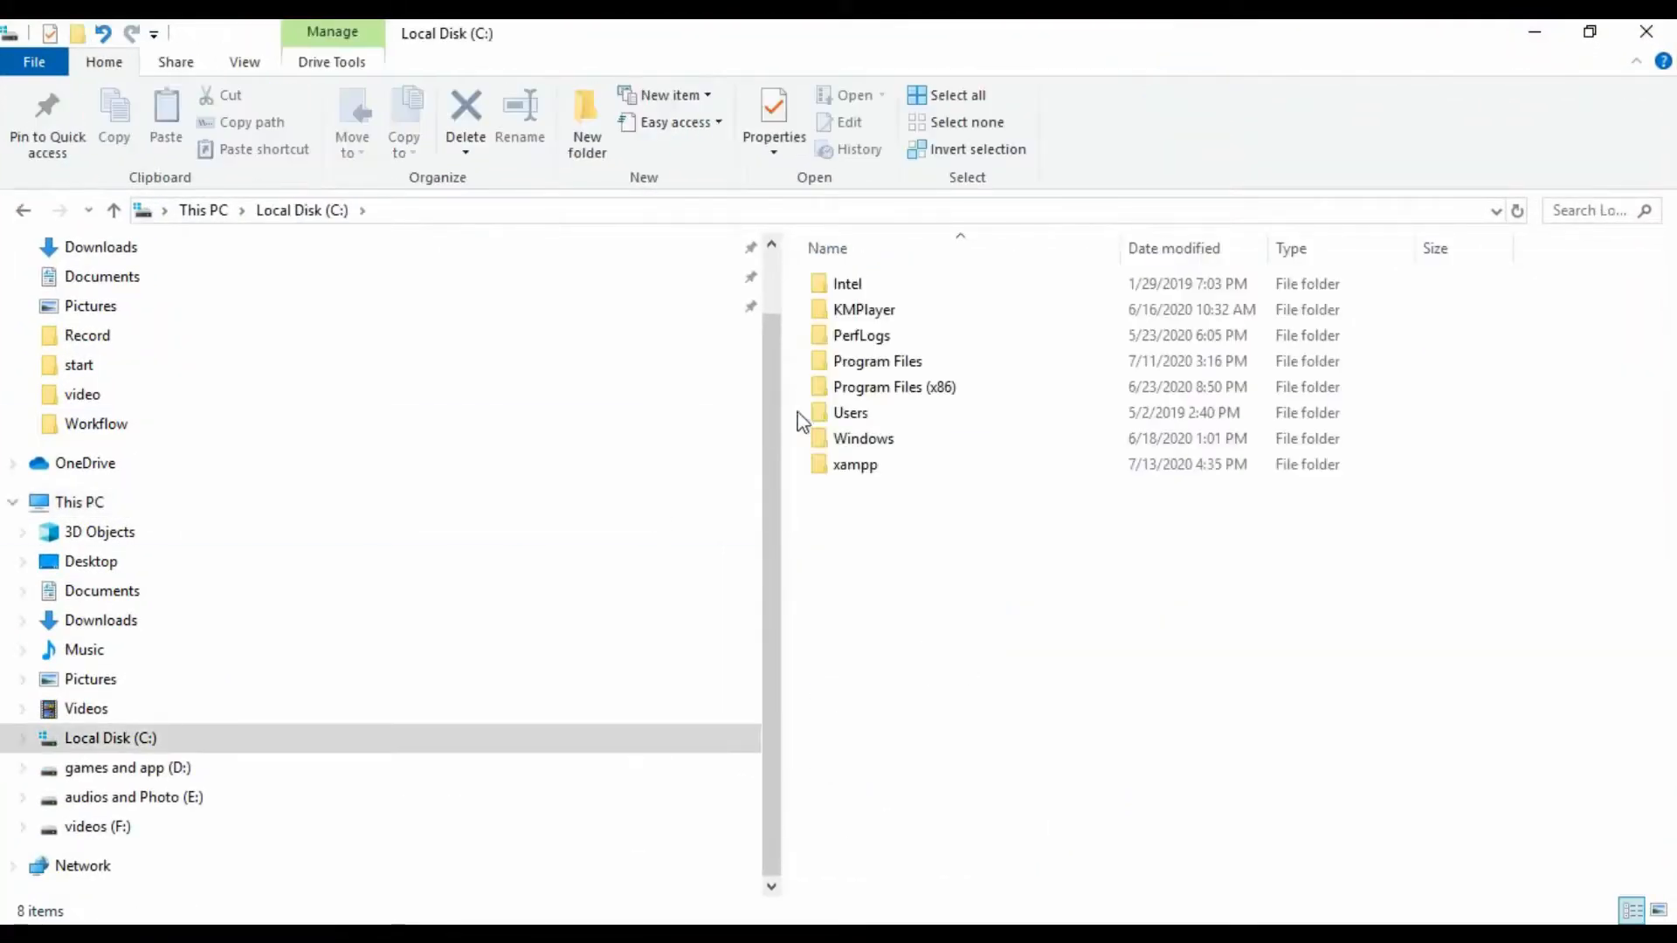
{"action": "double_click", "coordinate": [880, 470]}
{"action": "scroll", "coordinate": [1107, 407], "scroll_direction": "down", "scroll_amount": 9}
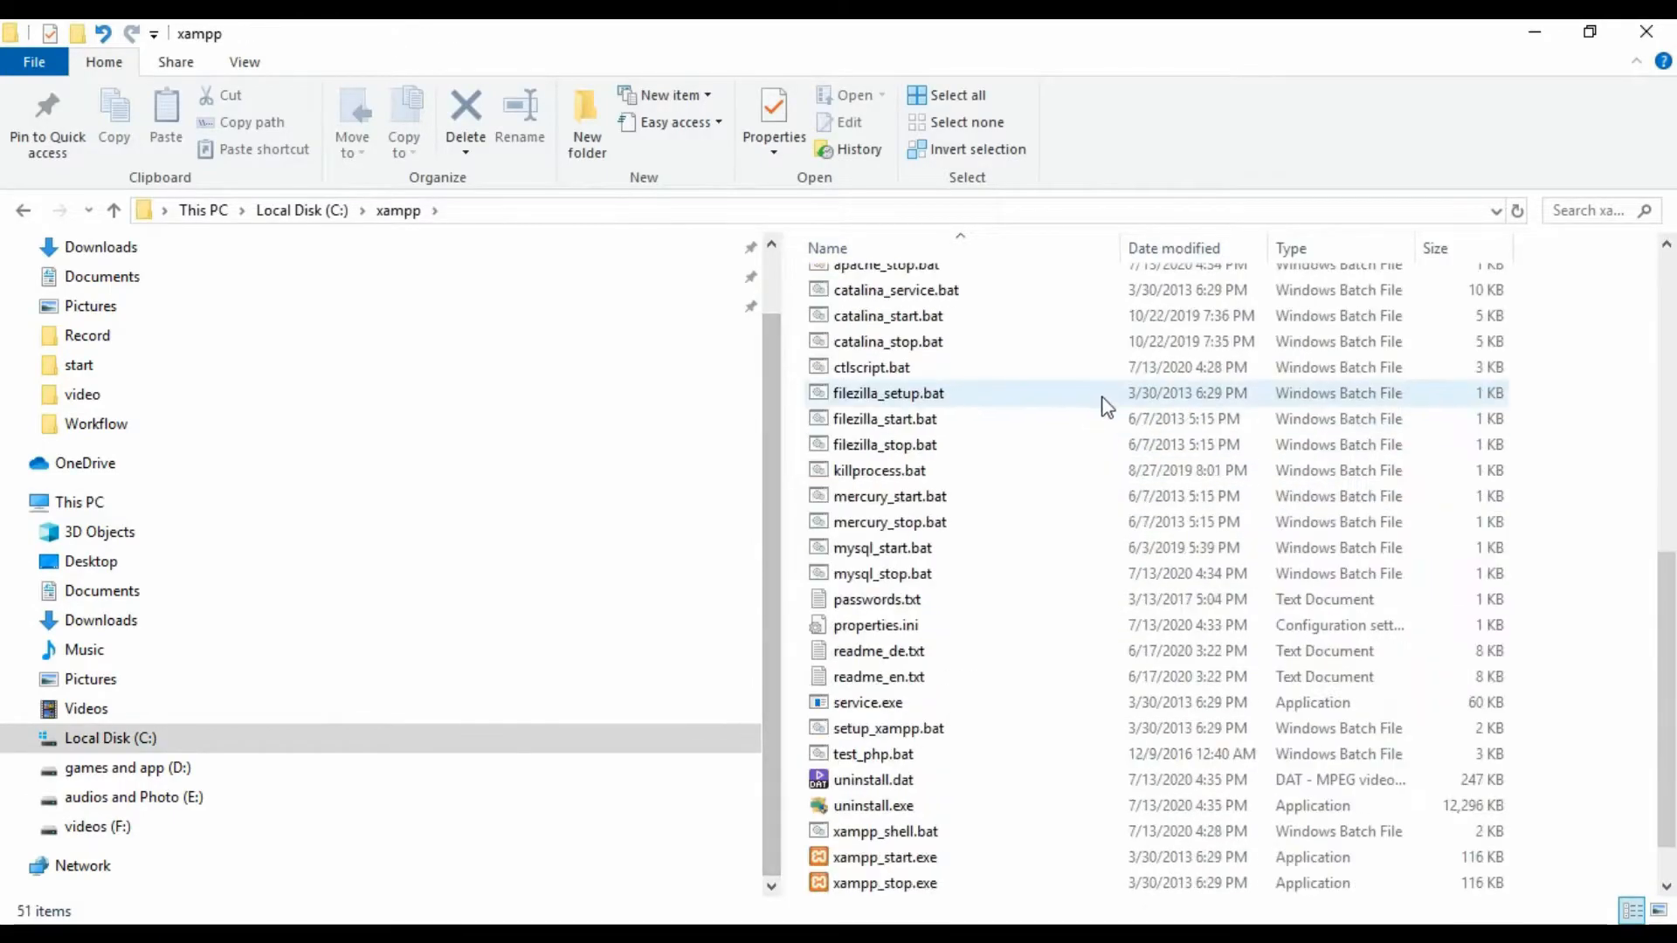
{"action": "scroll", "coordinate": [1386, 700], "scroll_direction": "down", "scroll_amount": 1}
{"action": "scroll", "coordinate": [1112, 542], "scroll_direction": "up", "scroll_amount": 8}
{"action": "scroll", "coordinate": [1112, 543], "scroll_direction": "down", "scroll_amount": 8}
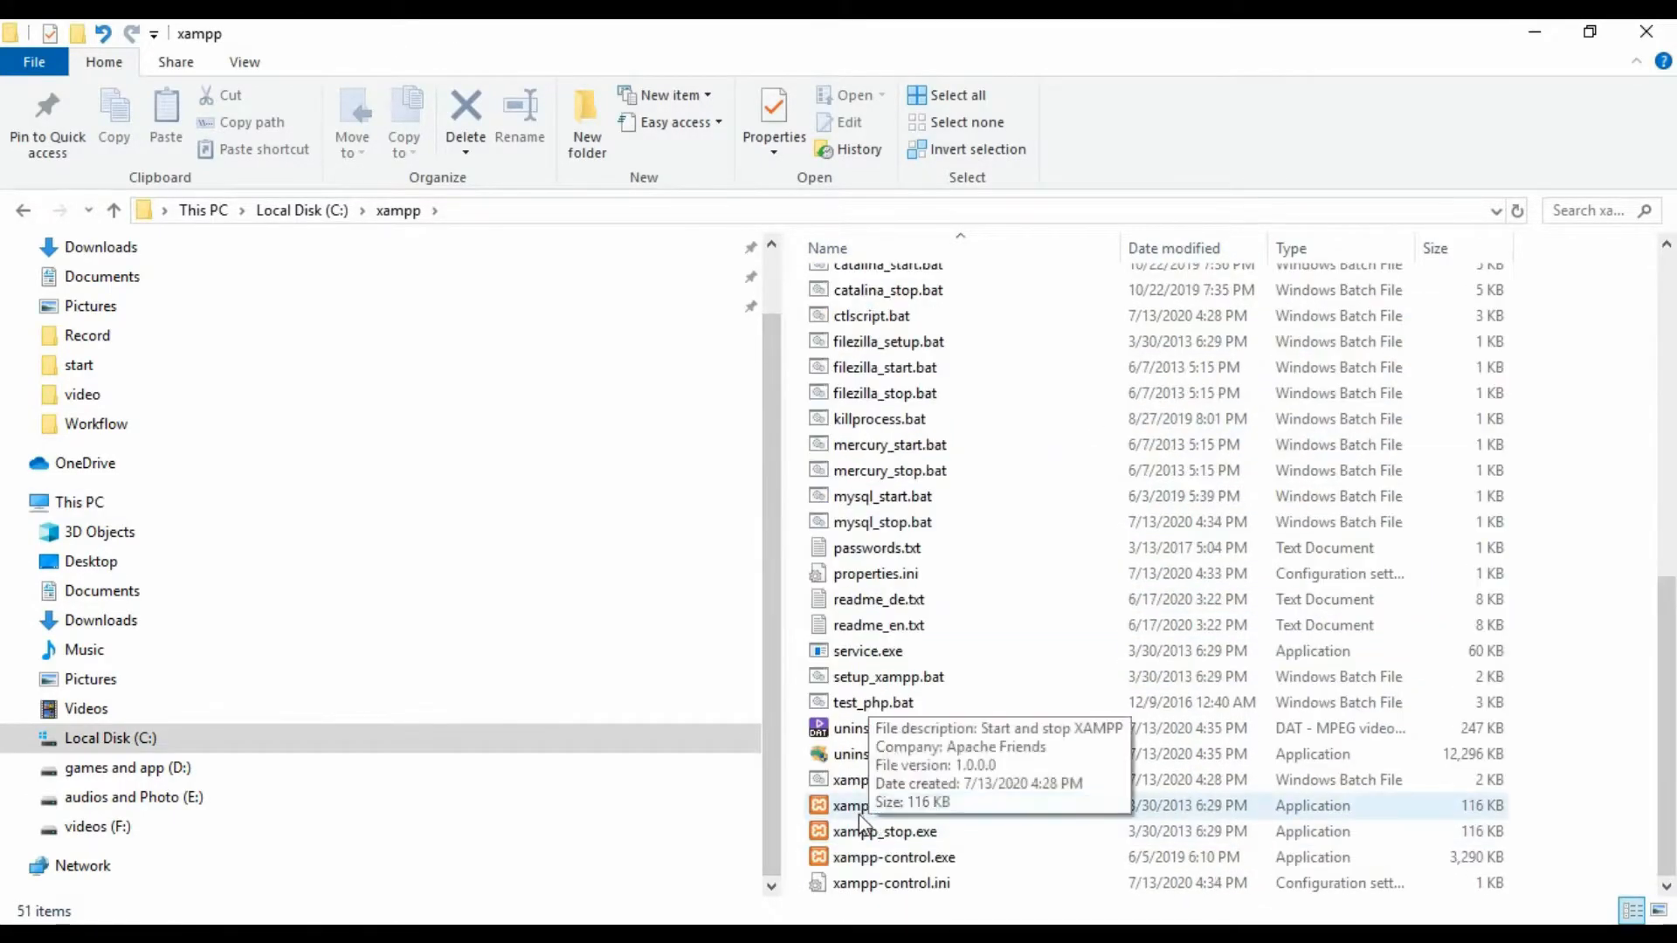
- Launch the XAMPP Control Panel and start Apache (ports 80, 443) and MySQL (port 3306)
{"action": "double_click", "coordinate": [919, 864]}
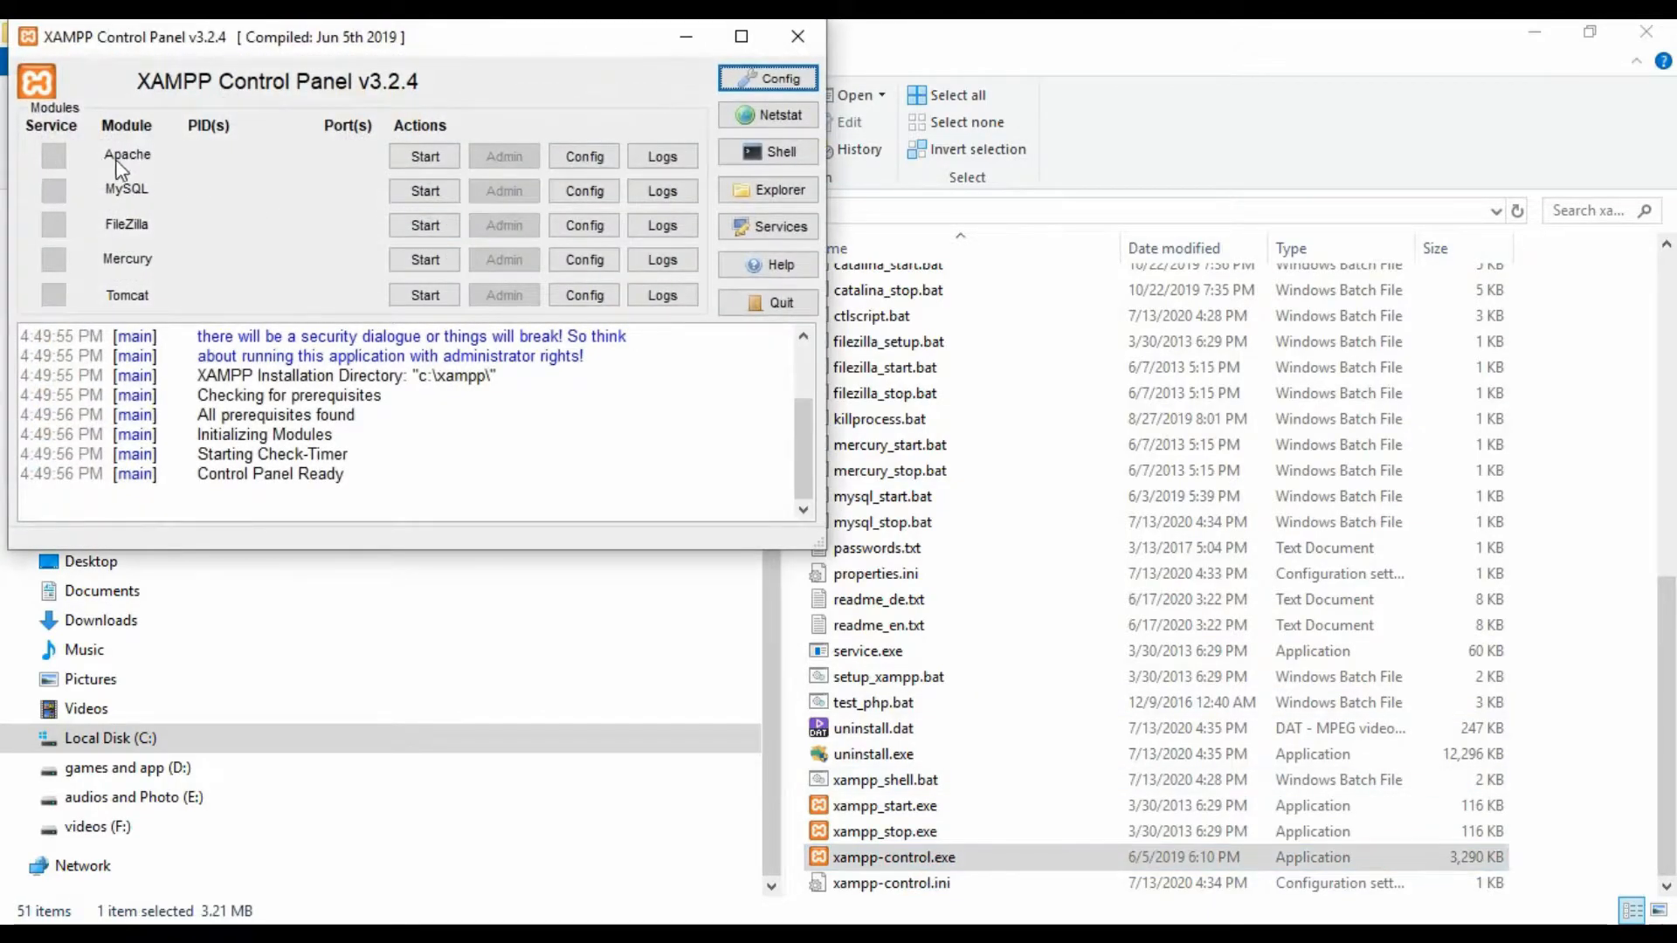
{"action": "left_click", "coordinate": [420, 163]}
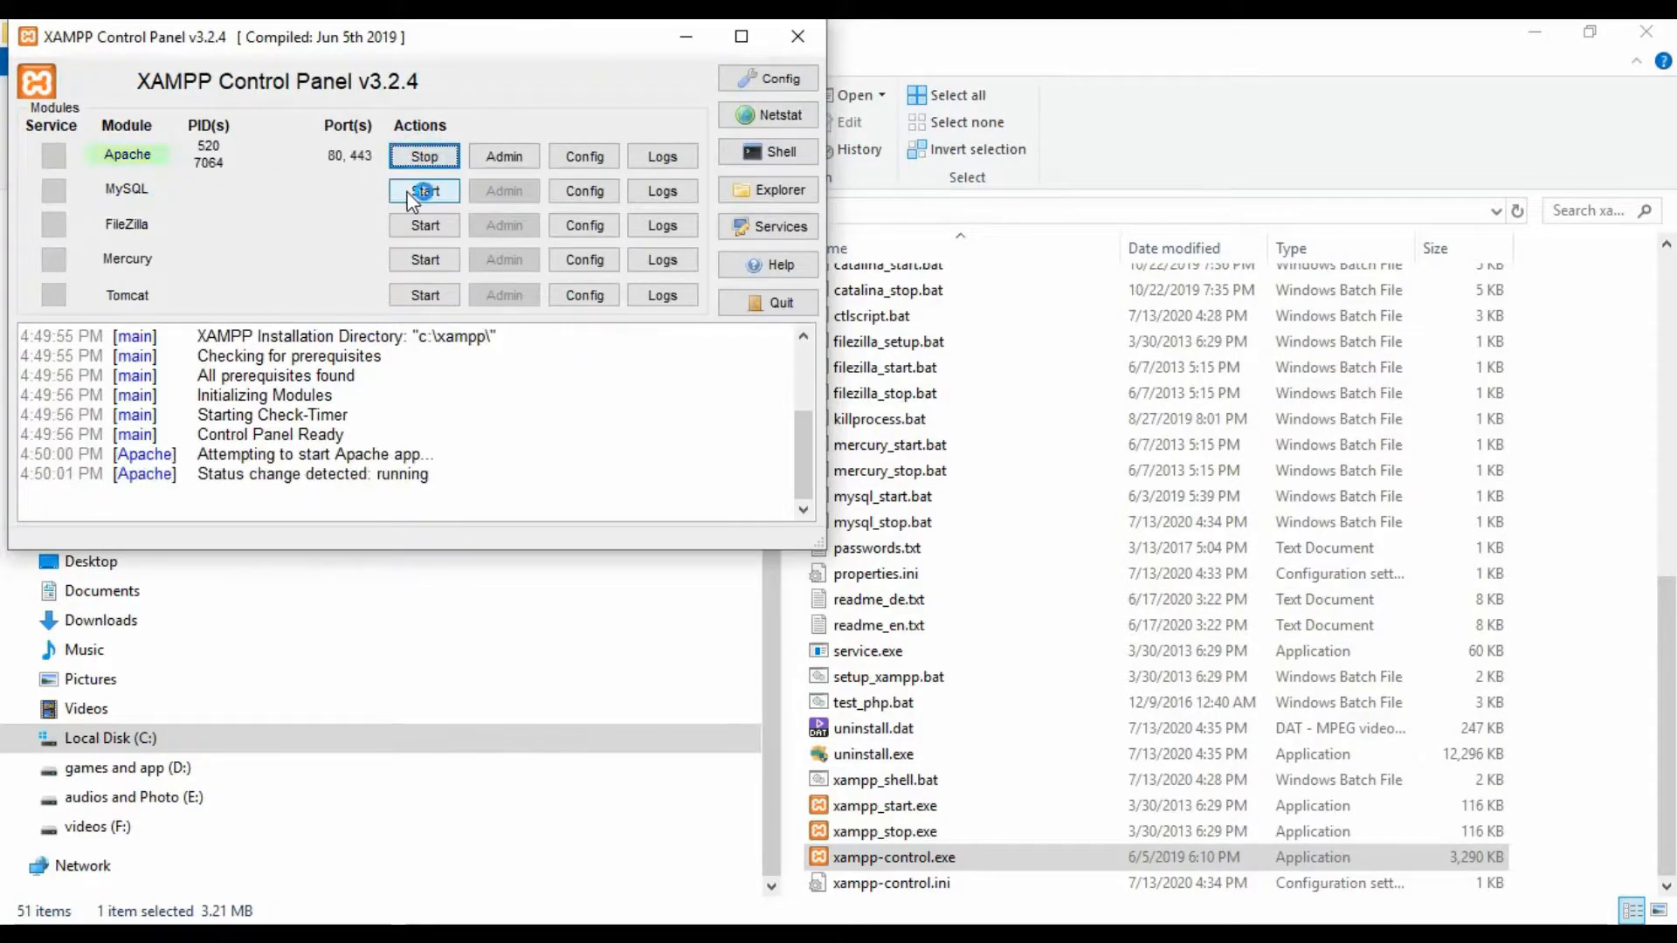
{"action": "left_click", "coordinate": [424, 192]}
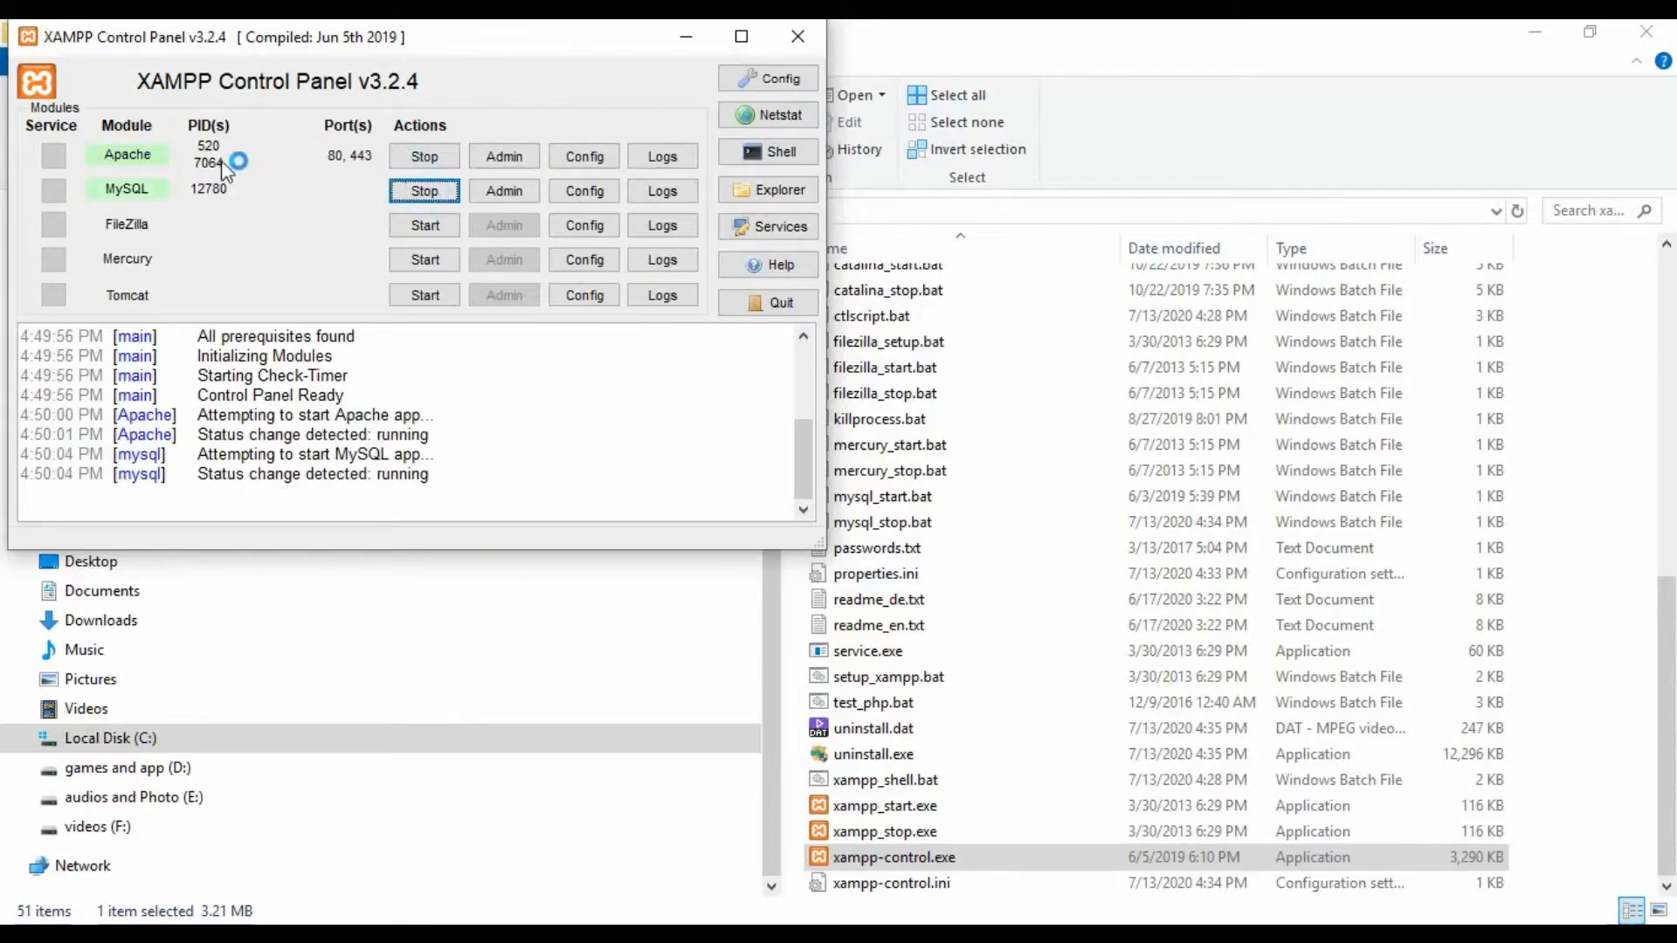
{"action": "left_click_drag", "start_coordinate": [633, 36], "coordinate": [1032, 168]}
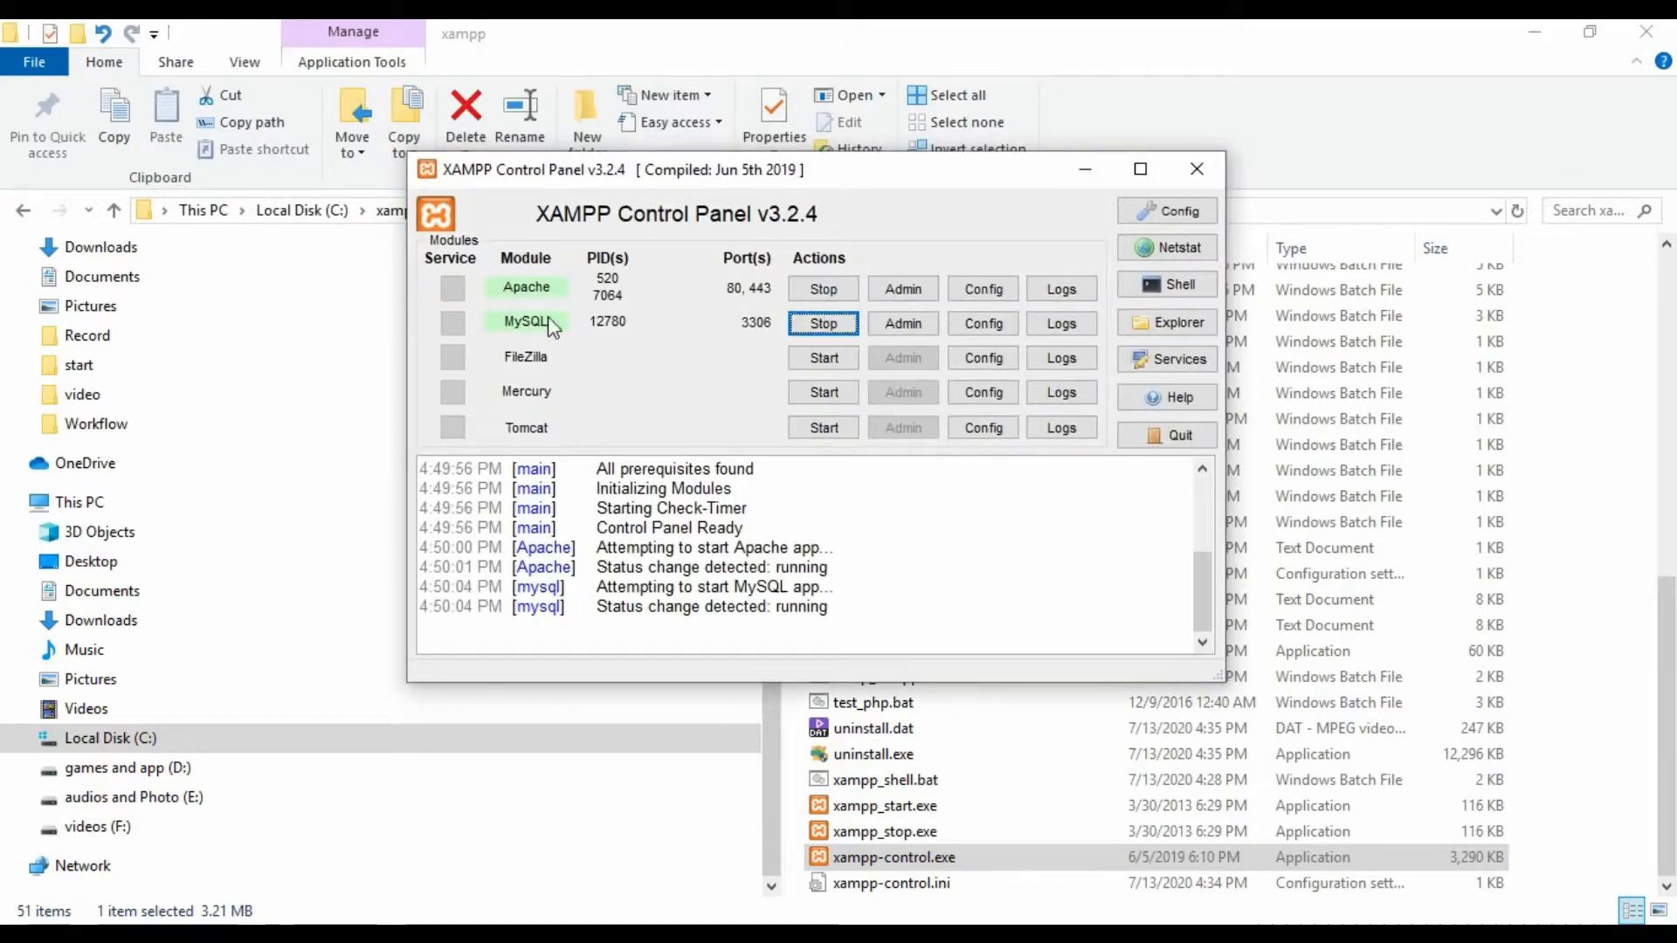
- Minimize the control panel, open C:\xampp\htdocs, and create a new folder there
{"action": "left_click", "coordinate": [1083, 170]}
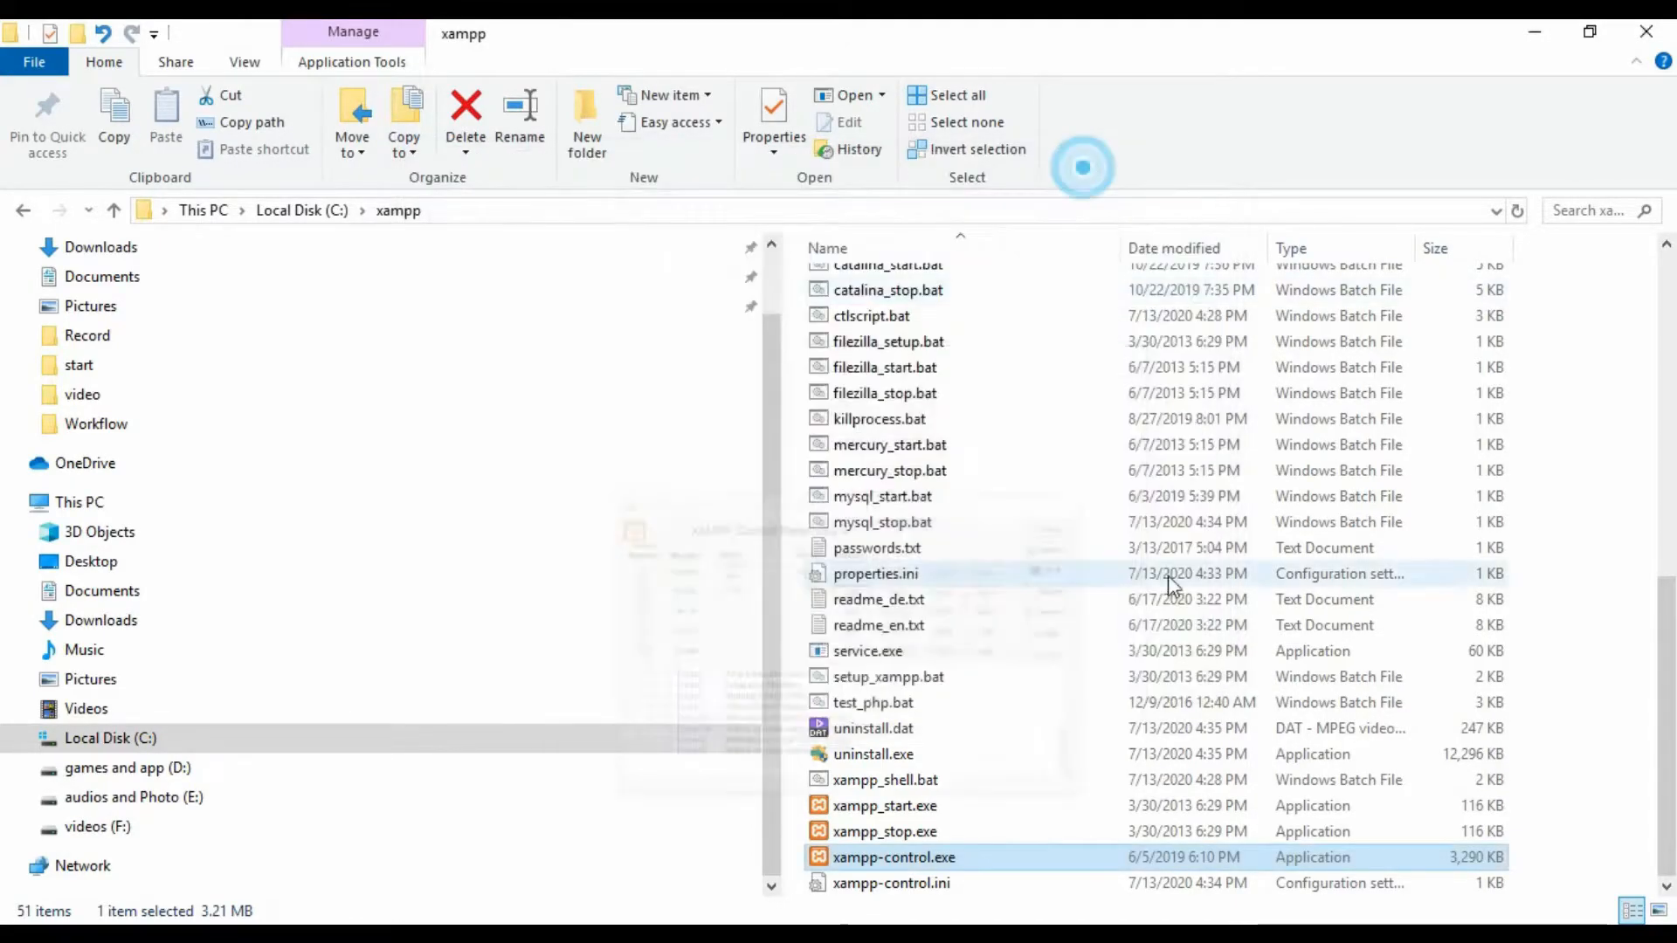
{"action": "scroll", "coordinate": [1082, 521], "scroll_direction": "up", "scroll_amount": 8}
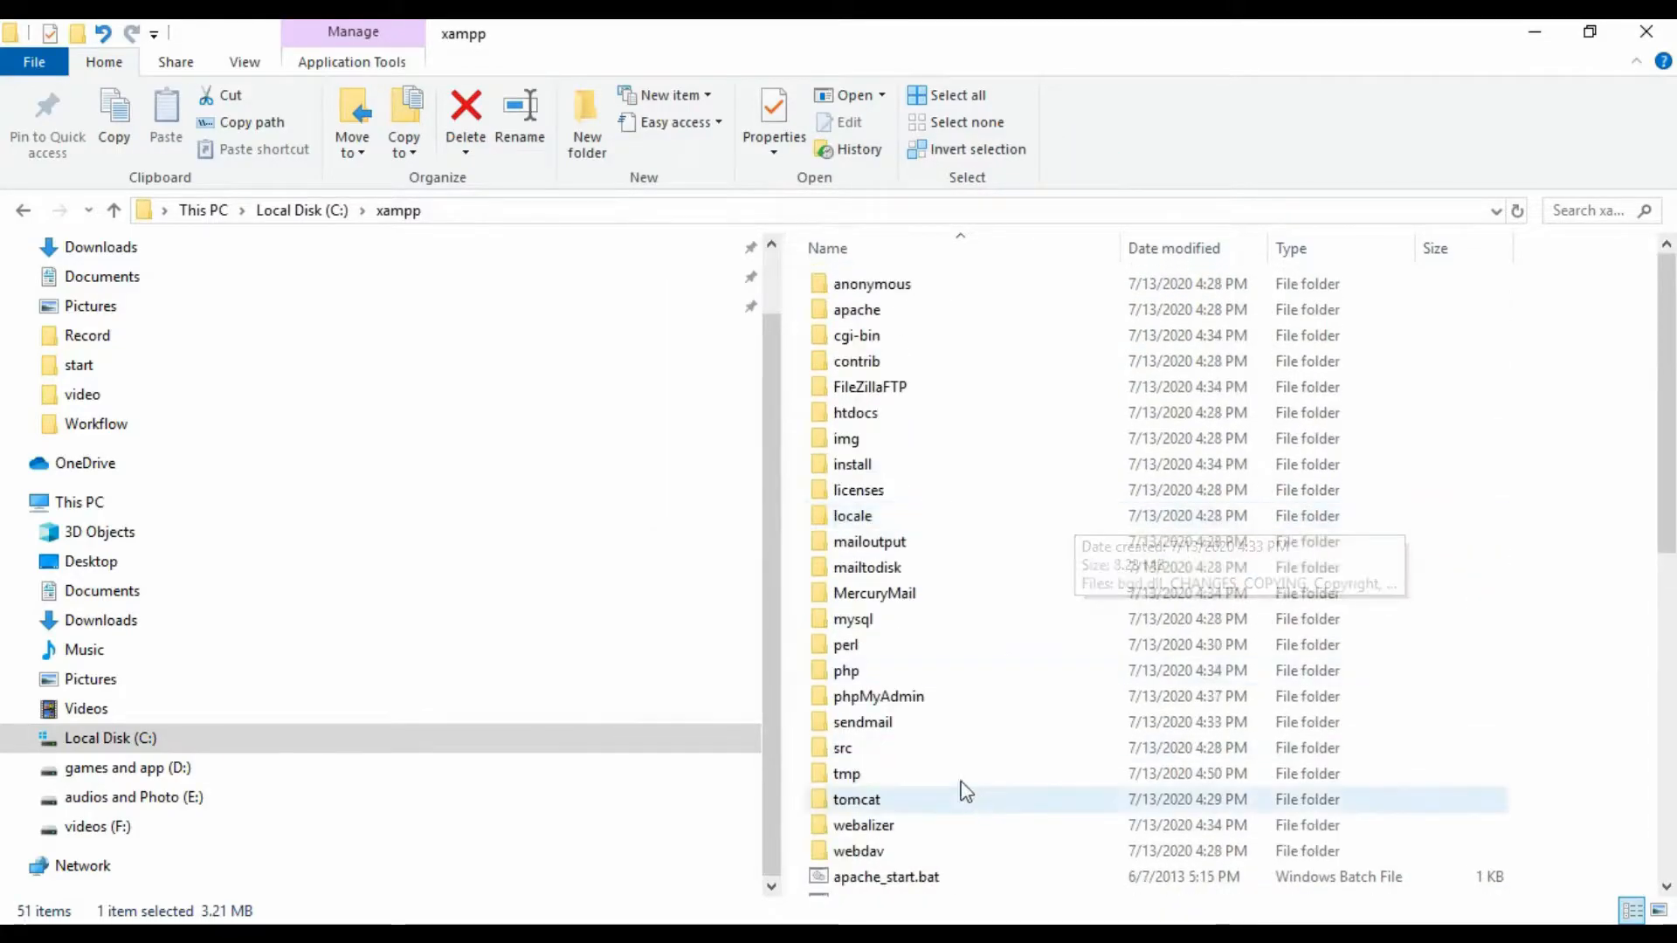
{"action": "double_click", "coordinate": [878, 412]}
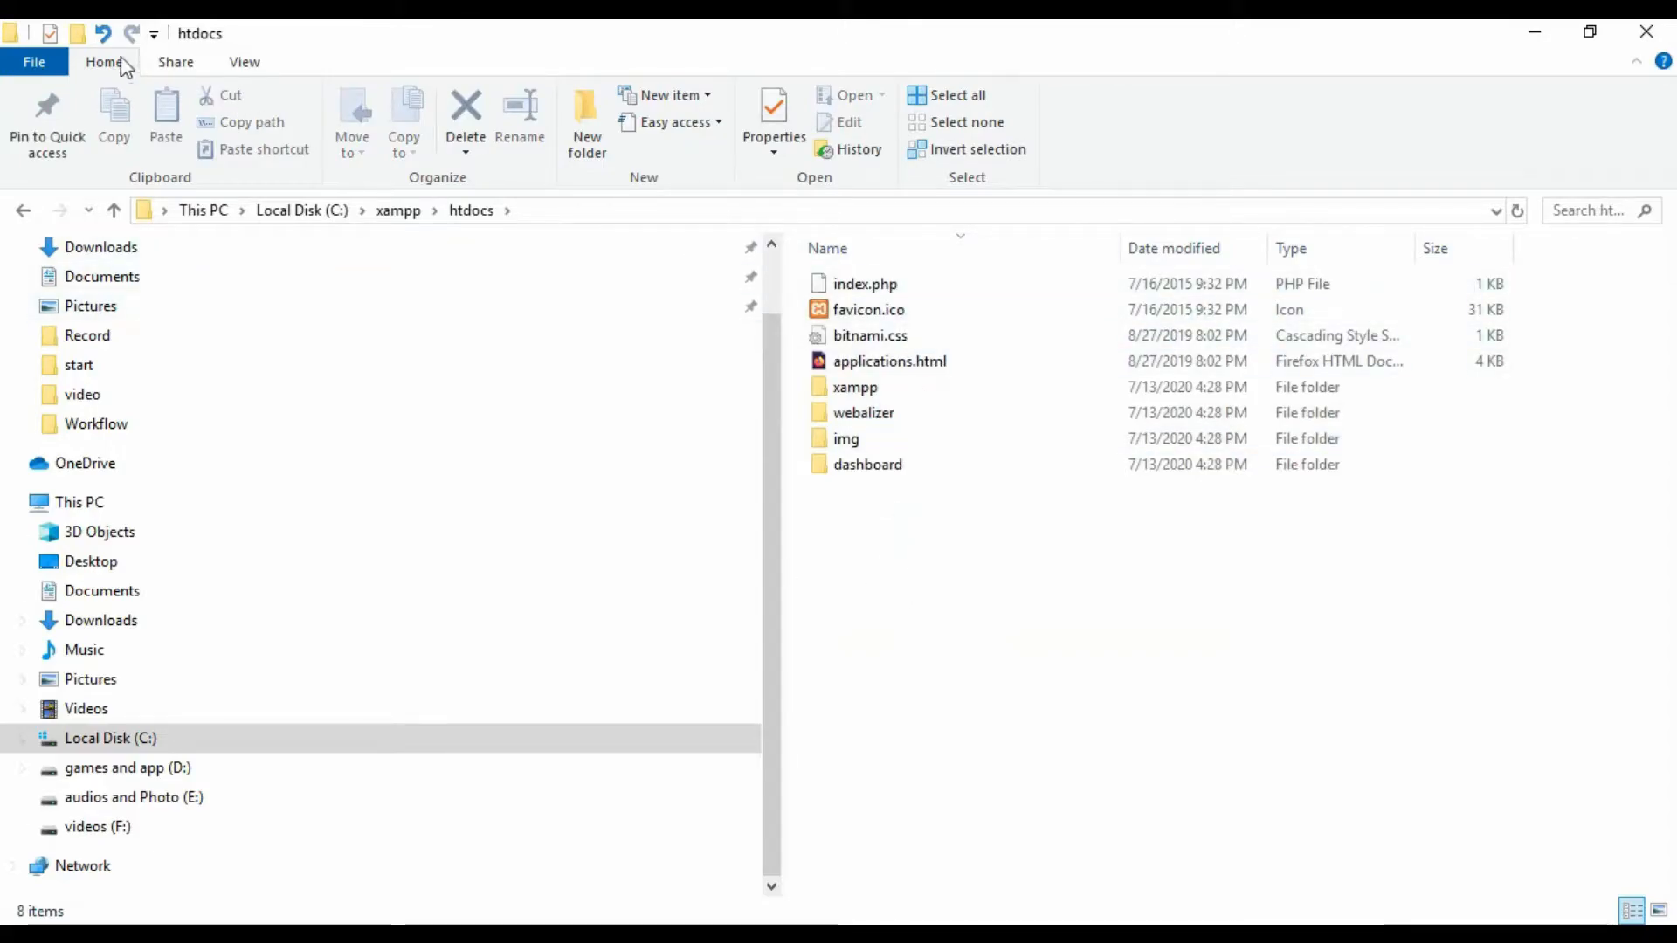
{"action": "left_click", "coordinate": [75, 33]}
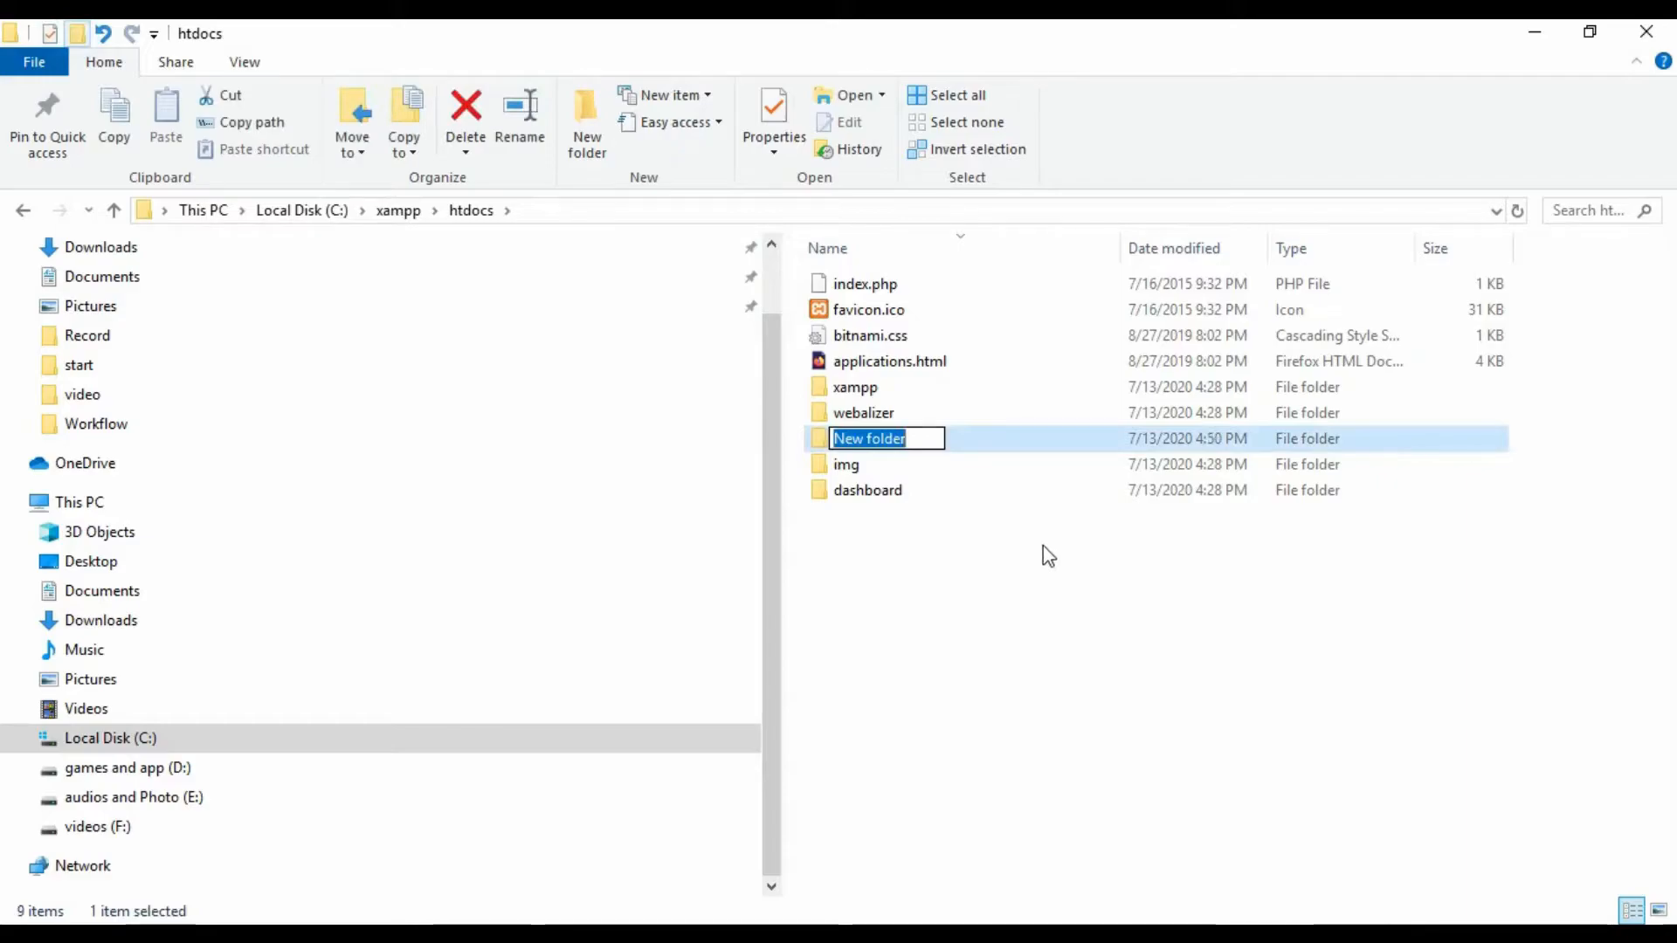
- Name the new htdocs folder habibblog, open it, and return to the Downloads window
{"action": "type", "text": "habibblog"}
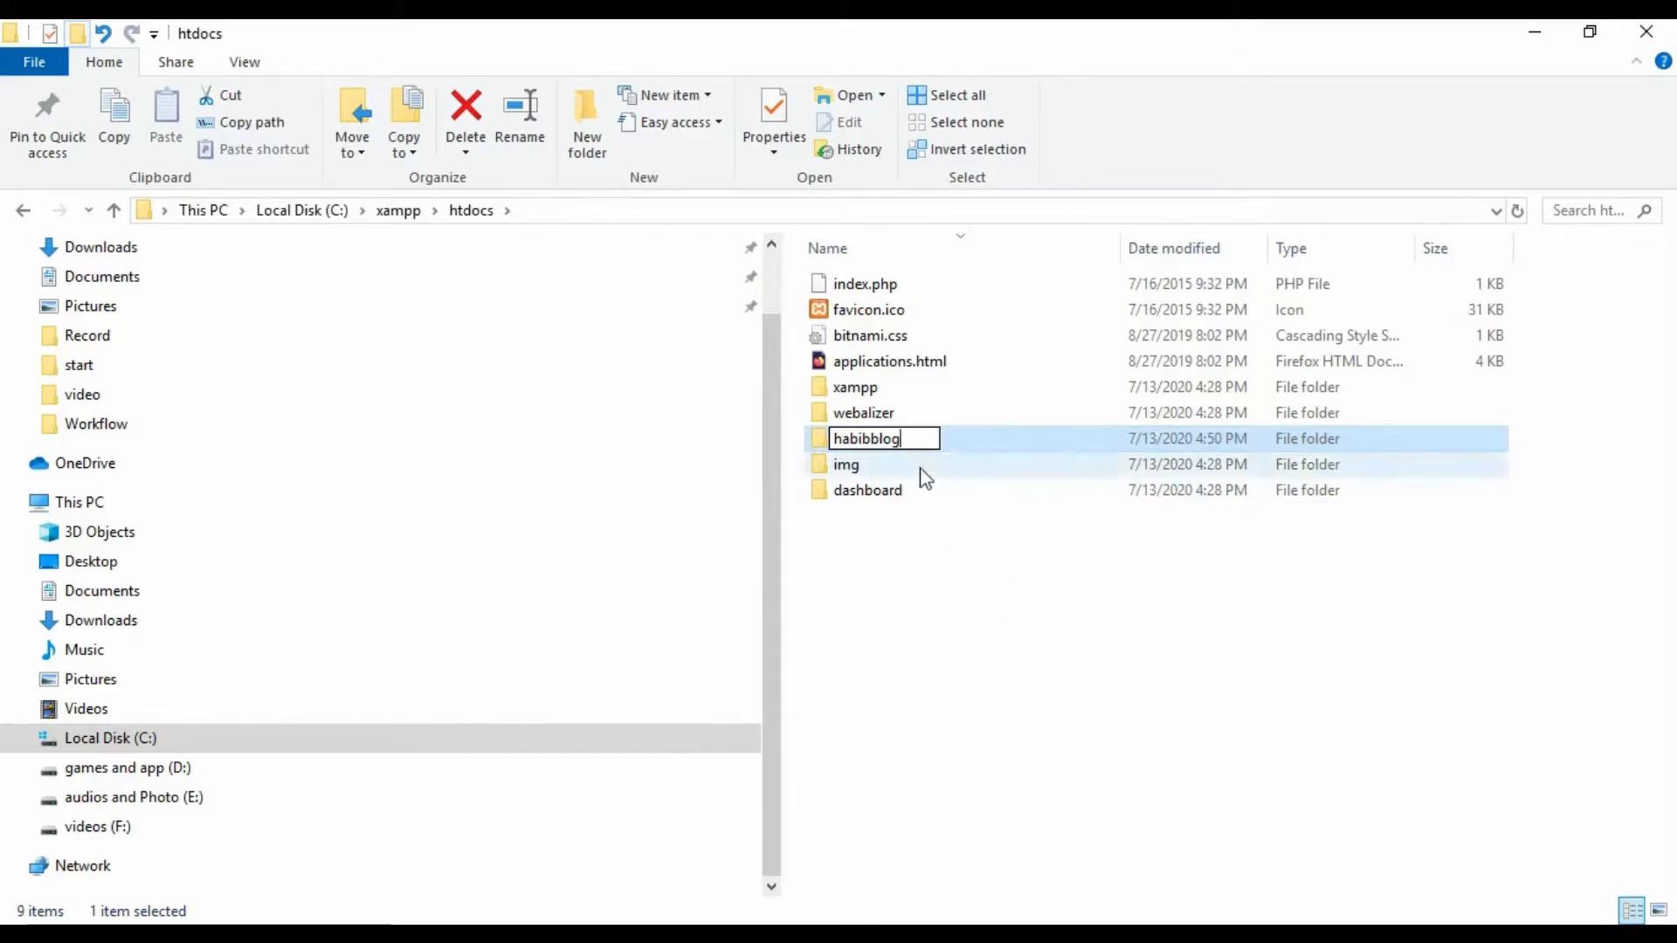
{"action": "left_click", "coordinate": [940, 557]}
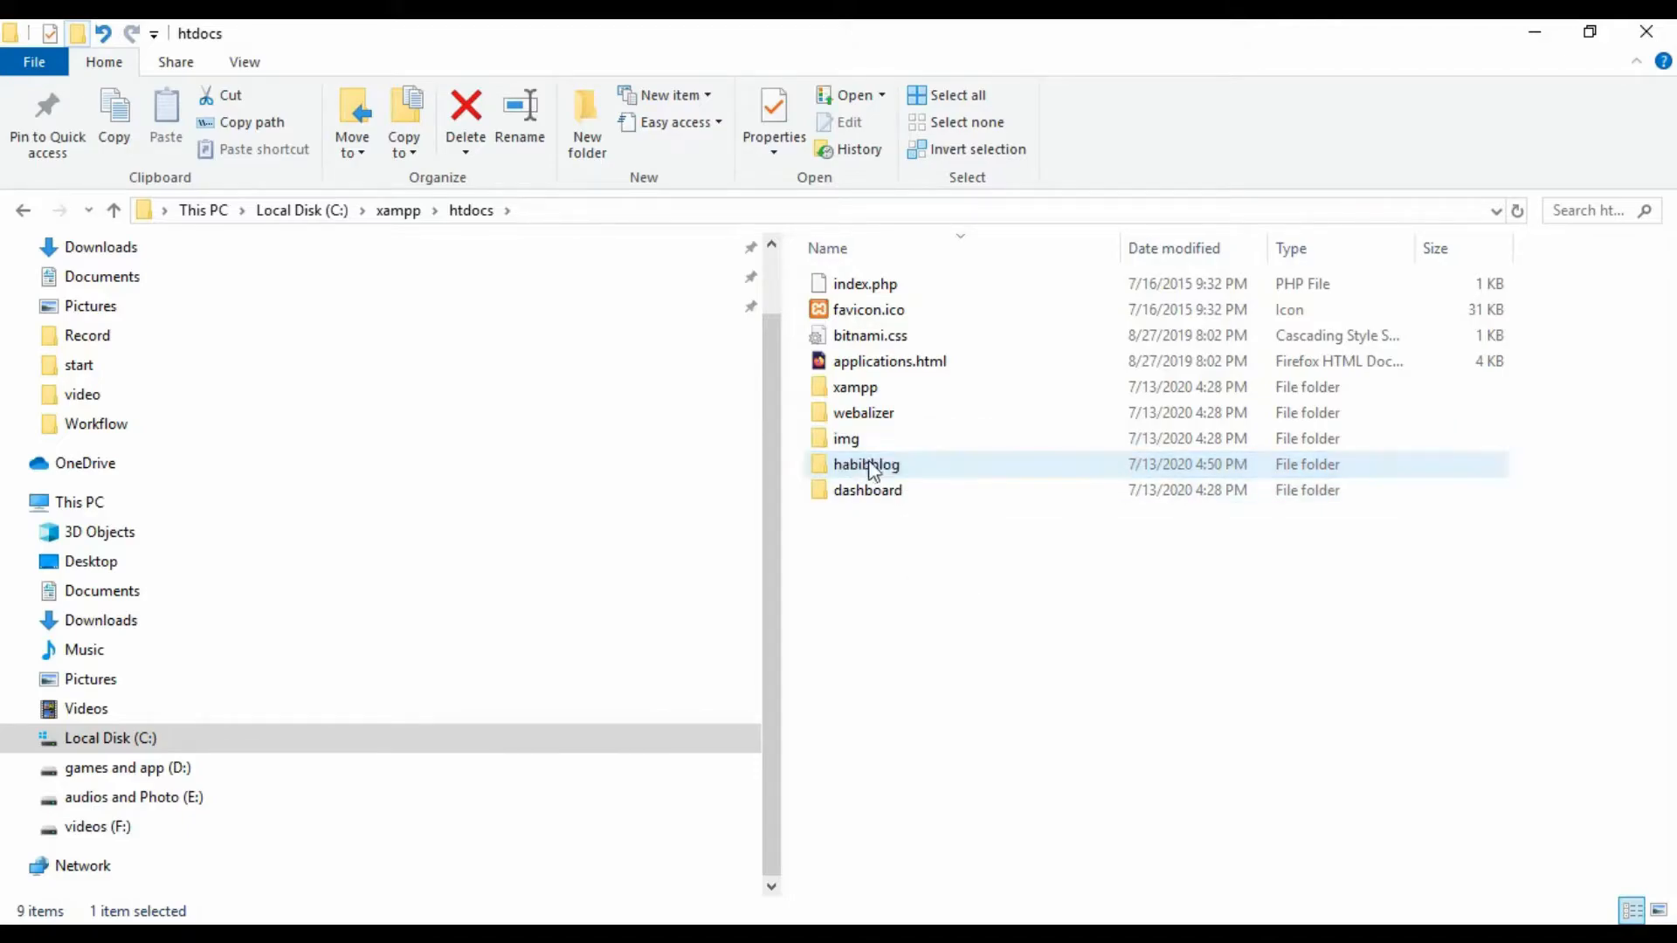
{"action": "double_click", "coordinate": [887, 470]}
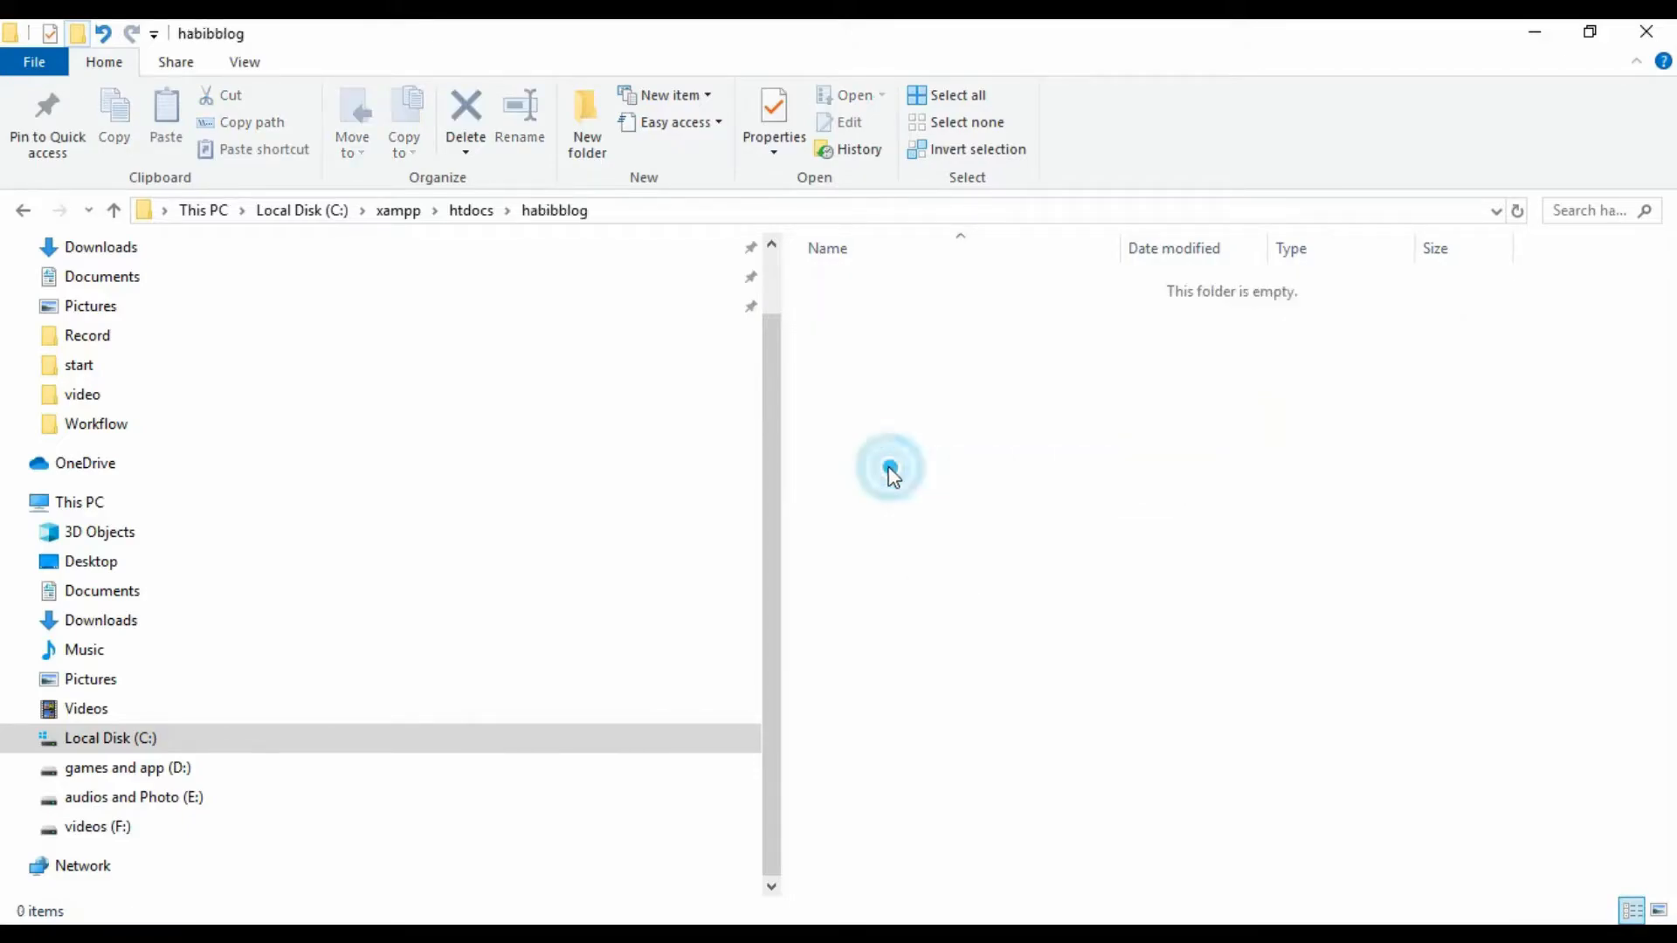
{"action": "right_click", "coordinate": [1003, 476]}
{"action": "left_click", "coordinate": [934, 489]}
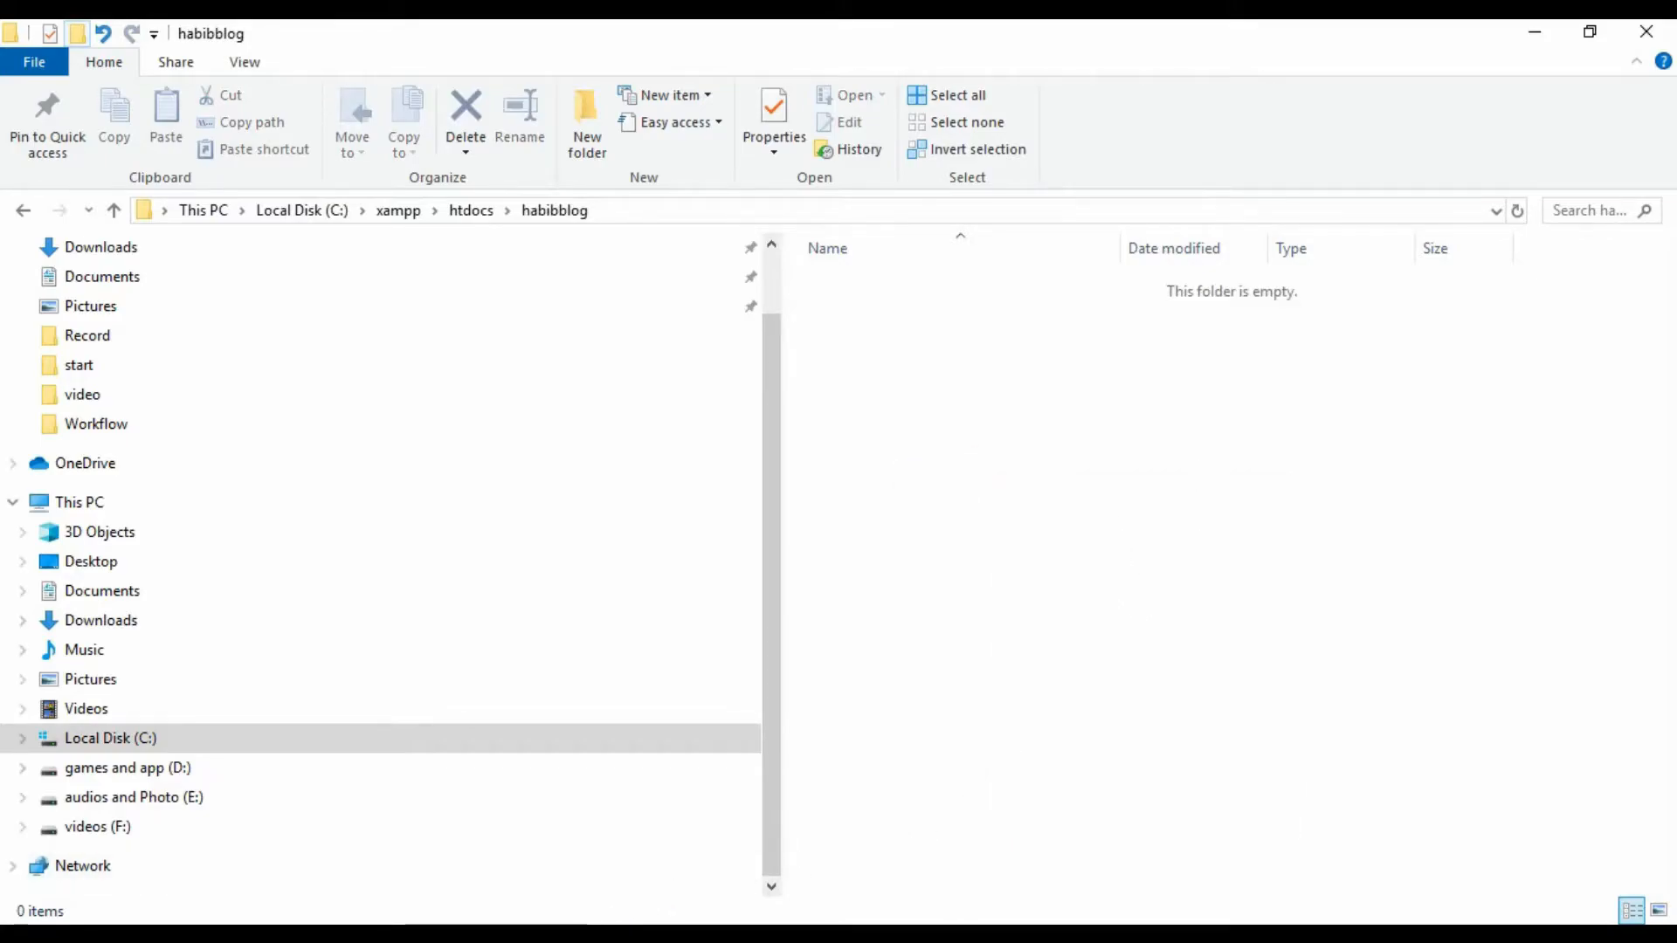
{"action": "left_click", "coordinate": [566, 935]}
- Open the WordPress zip in WinRAR and select all files inside its wordpress folder
{"action": "left_click", "coordinate": [460, 850]}
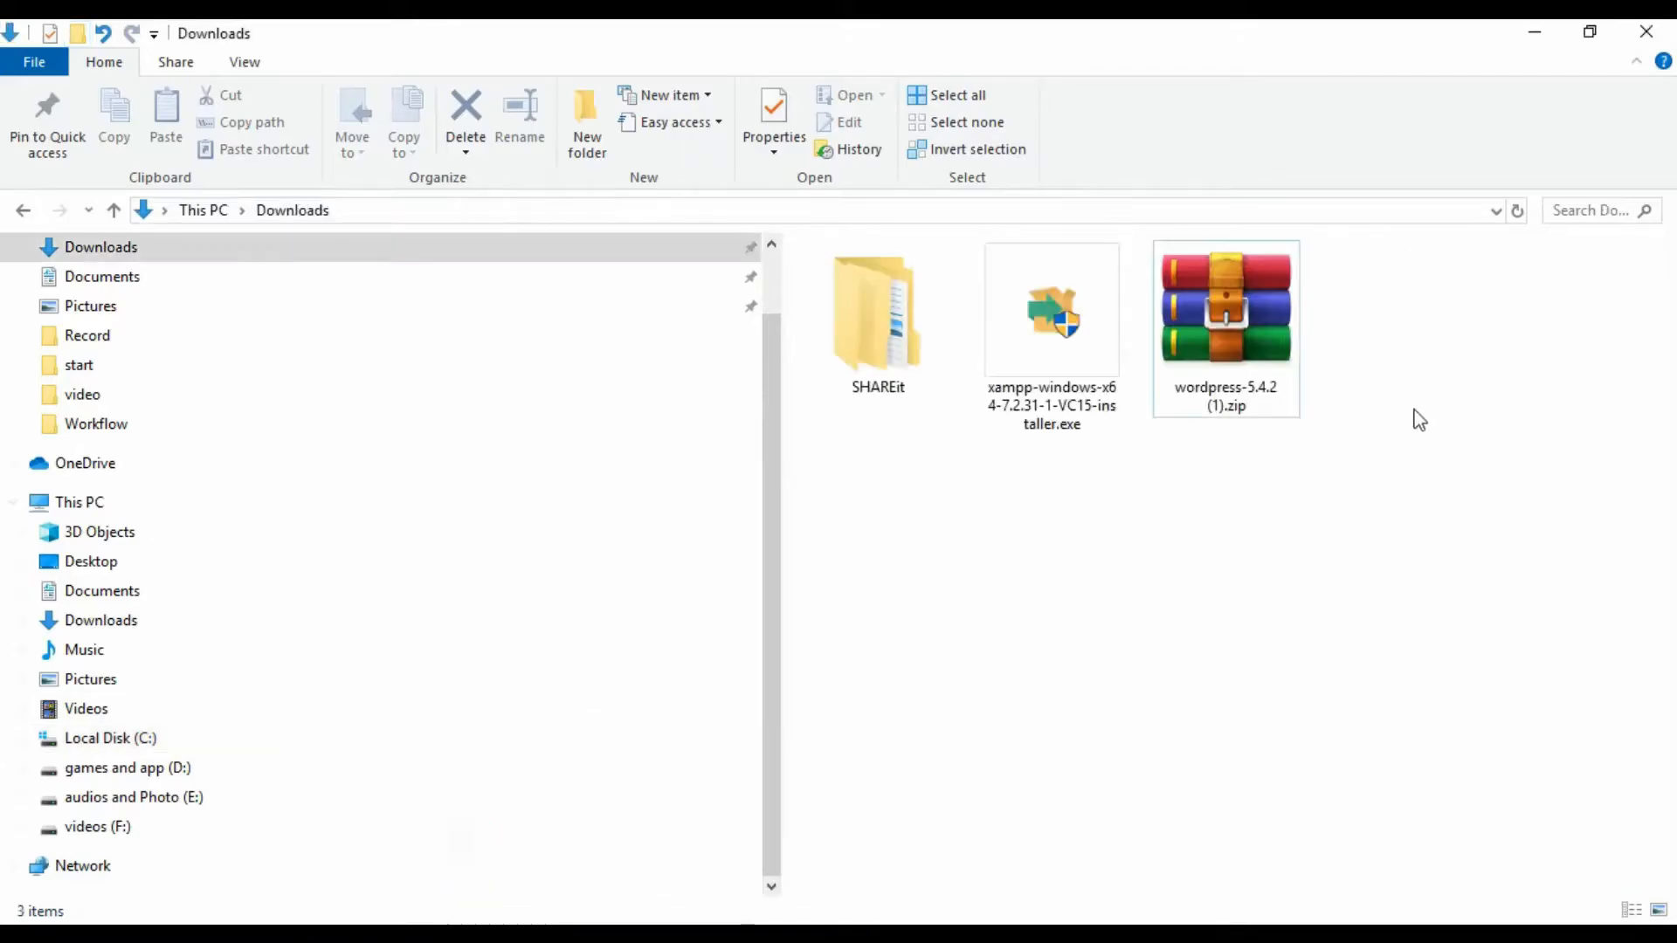
{"action": "double_click", "coordinate": [1226, 316]}
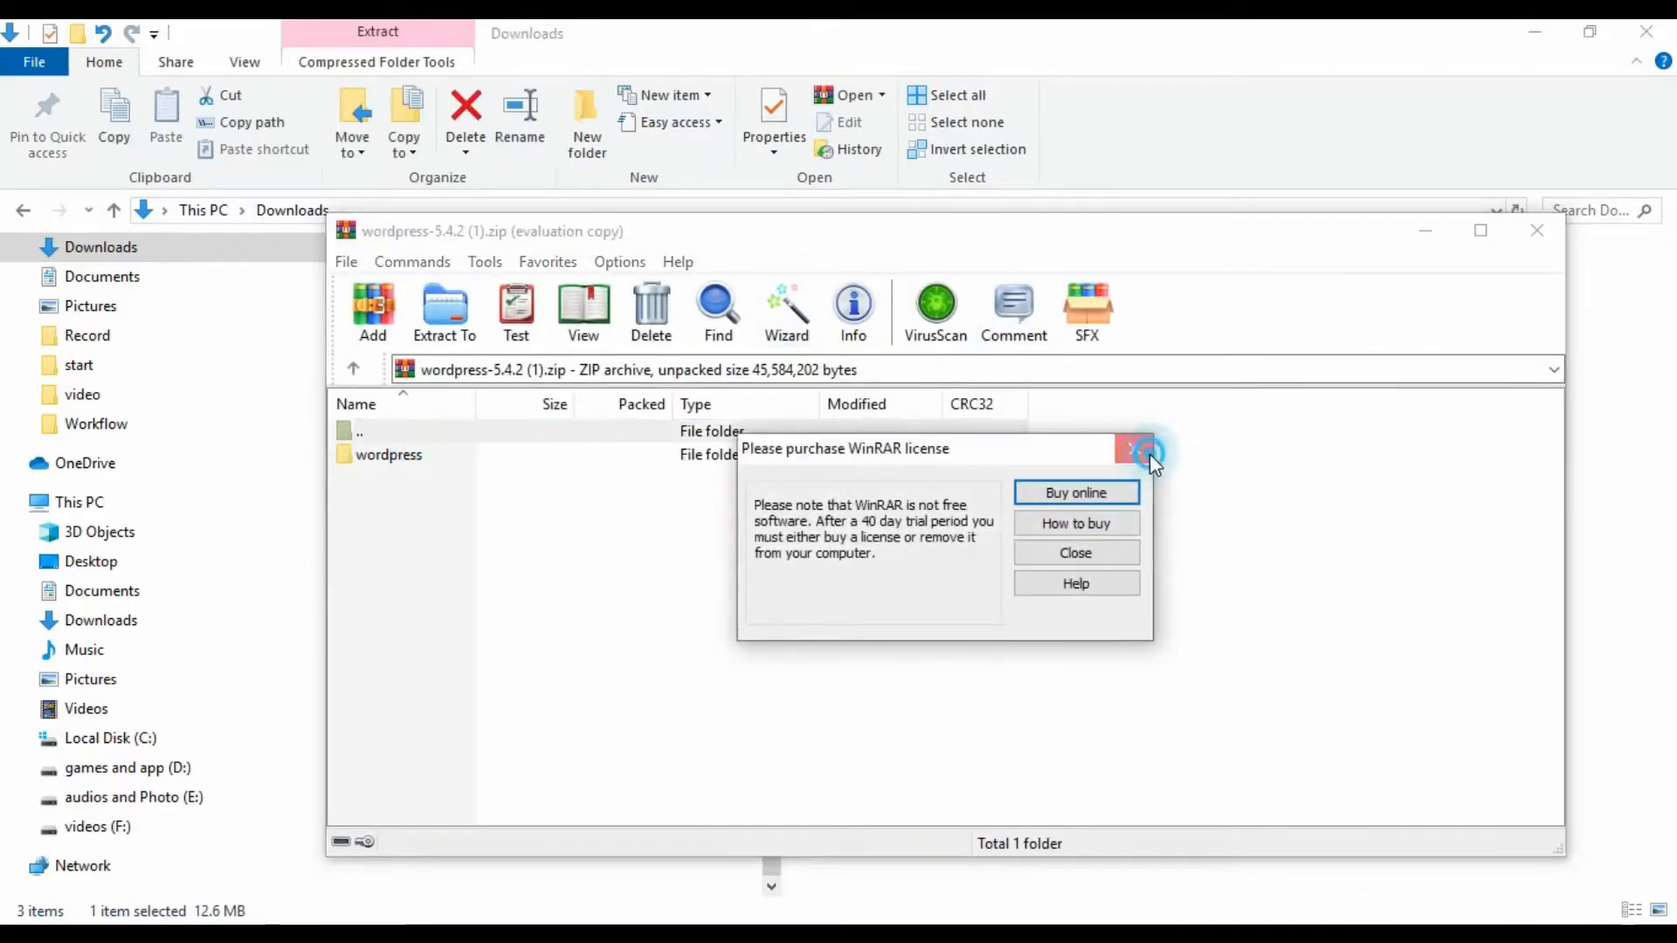
{"action": "left_click", "coordinate": [1134, 447]}
{"action": "double_click", "coordinate": [422, 449]}
{"action": "scroll", "coordinate": [961, 568], "scroll_direction": "down", "scroll_amount": 1}
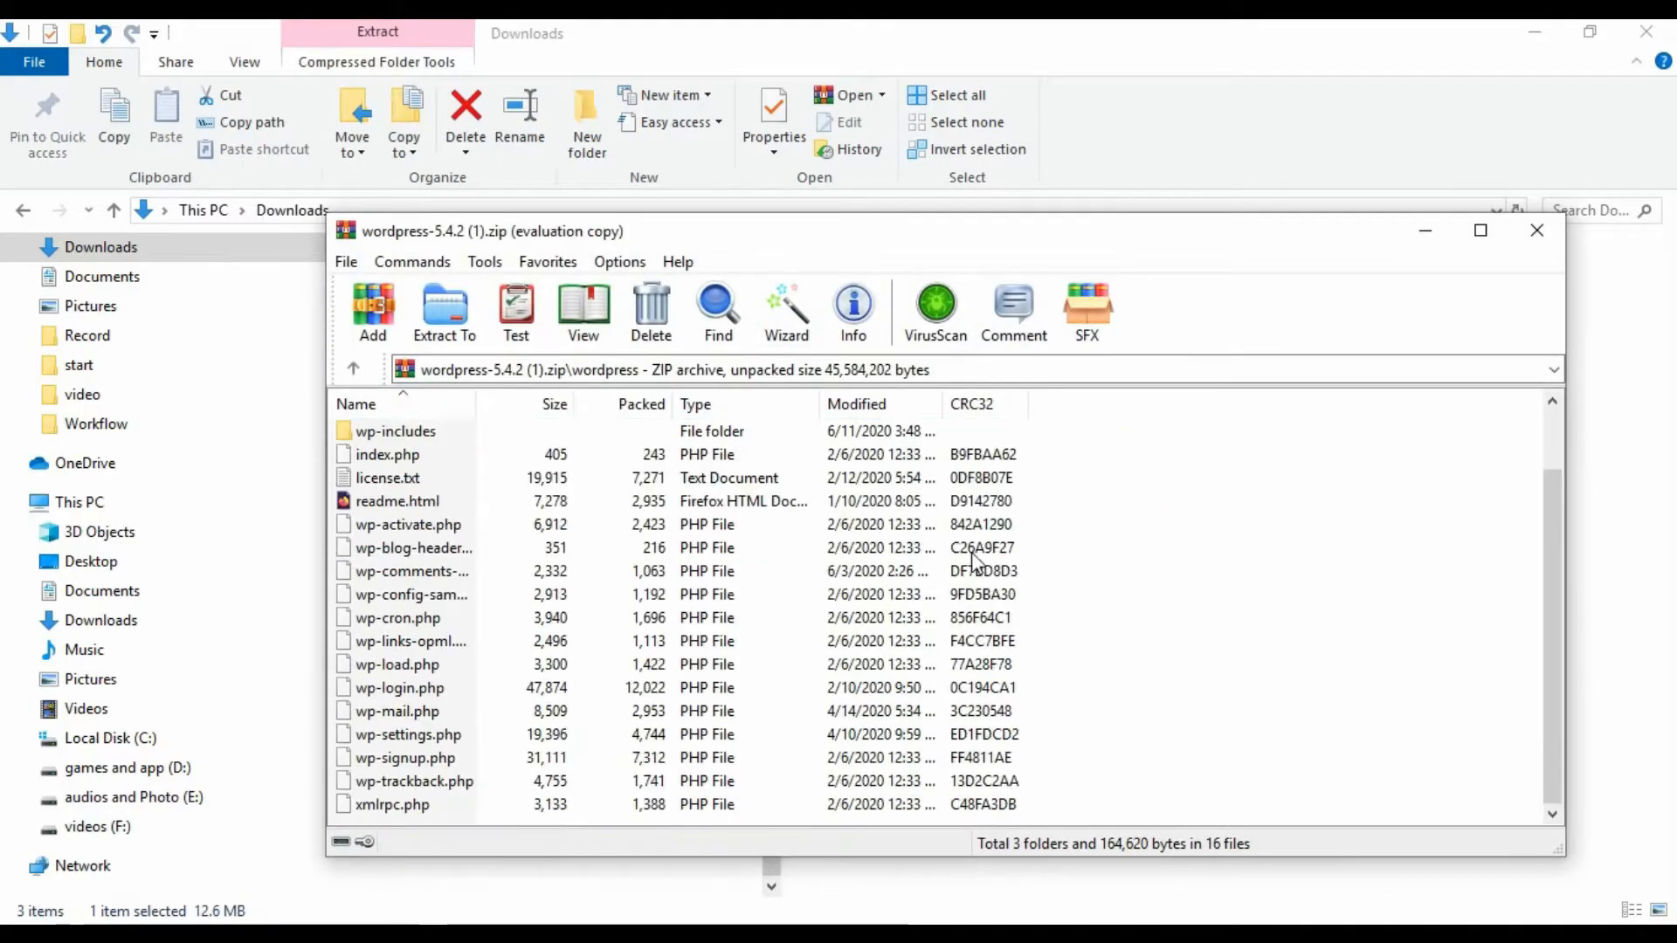
{"action": "left_click", "coordinate": [769, 575]}
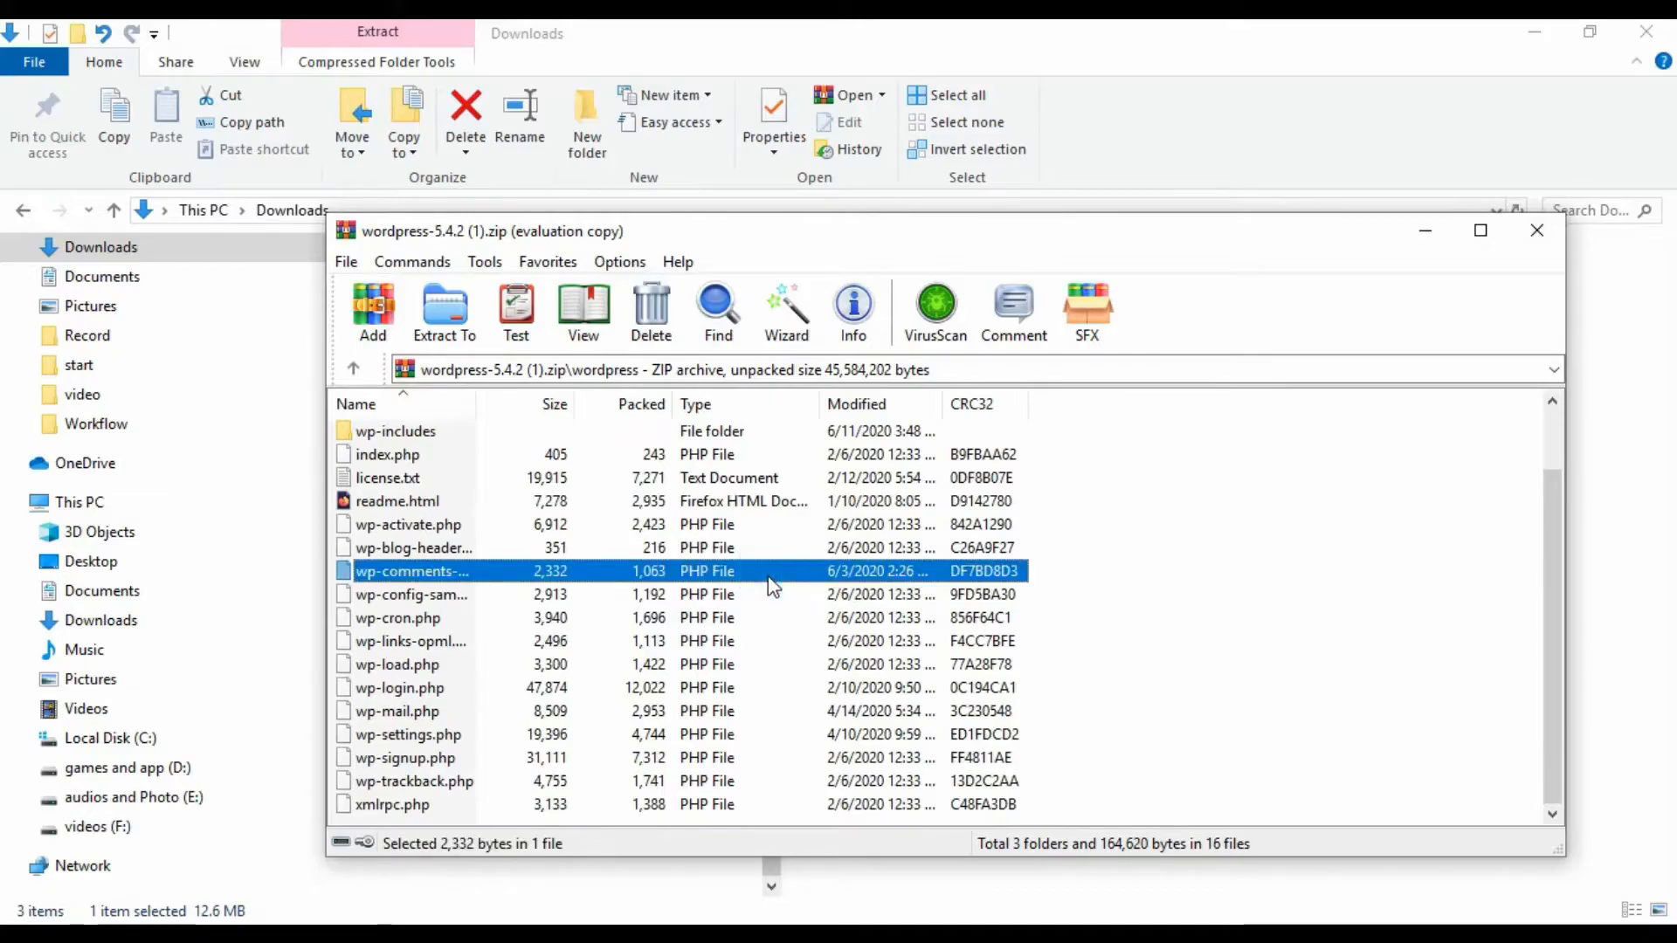
{"action": "key", "text": "ctrl+a"}
{"action": "scroll", "coordinate": [694, 589], "scroll_direction": "up", "scroll_amount": 1}
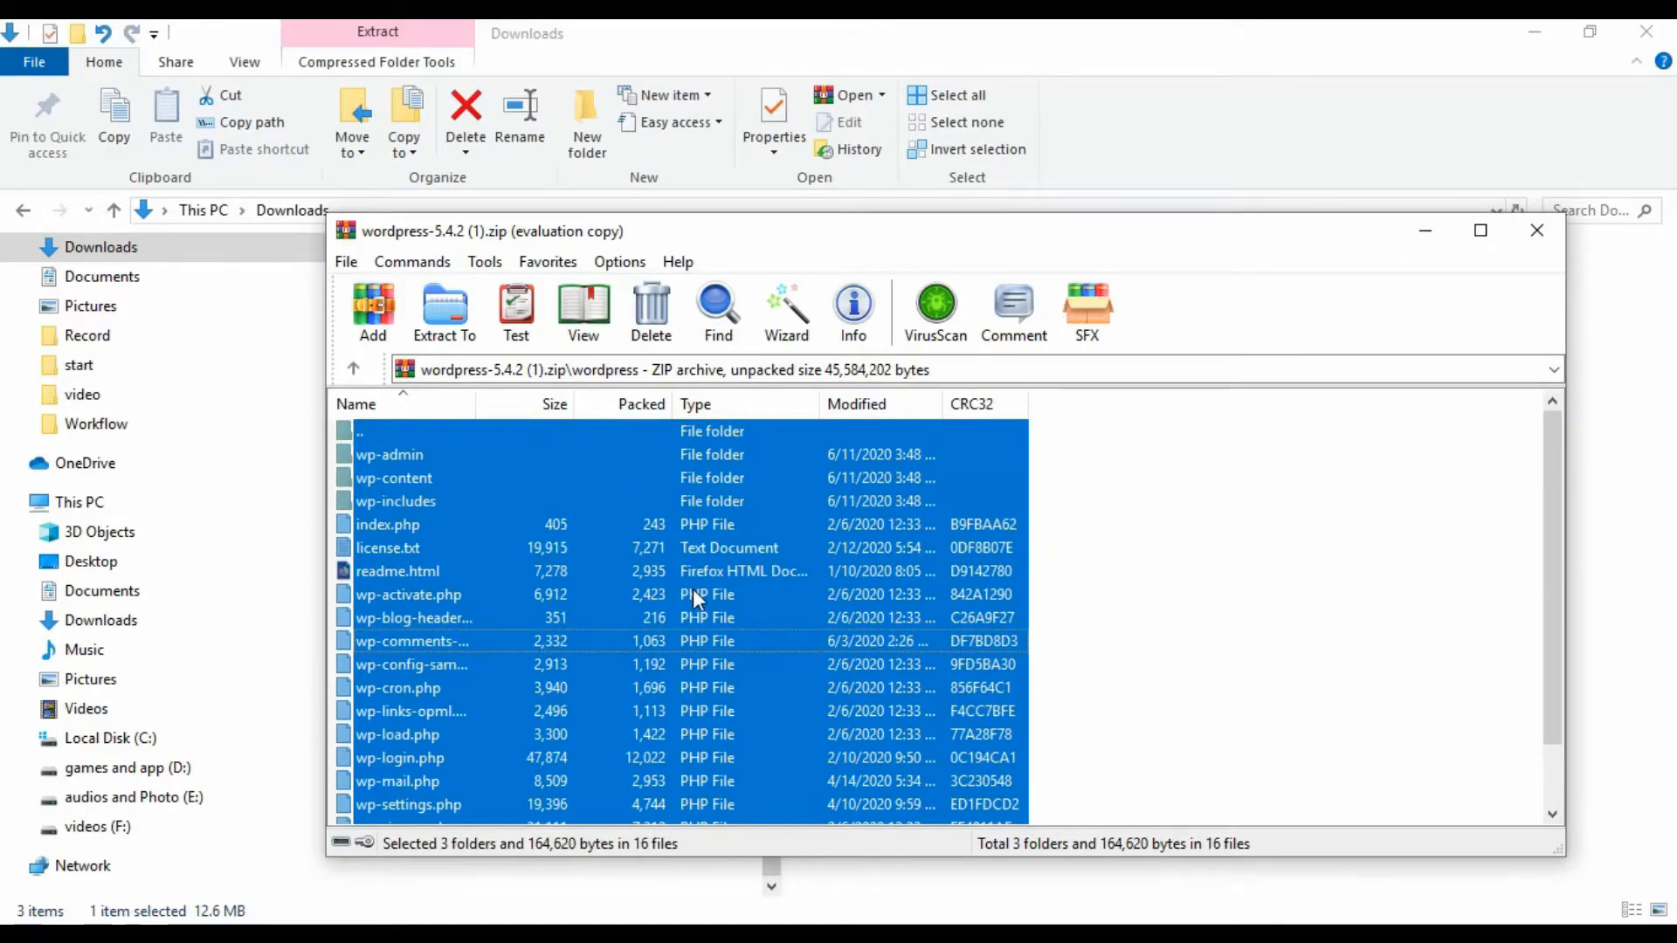
- Extract the WordPress files into the habibblog folder and bring XAMPP Control Panel forward
{"action": "left_click_drag", "start_coordinate": [732, 620], "coordinate": [846, 868]}
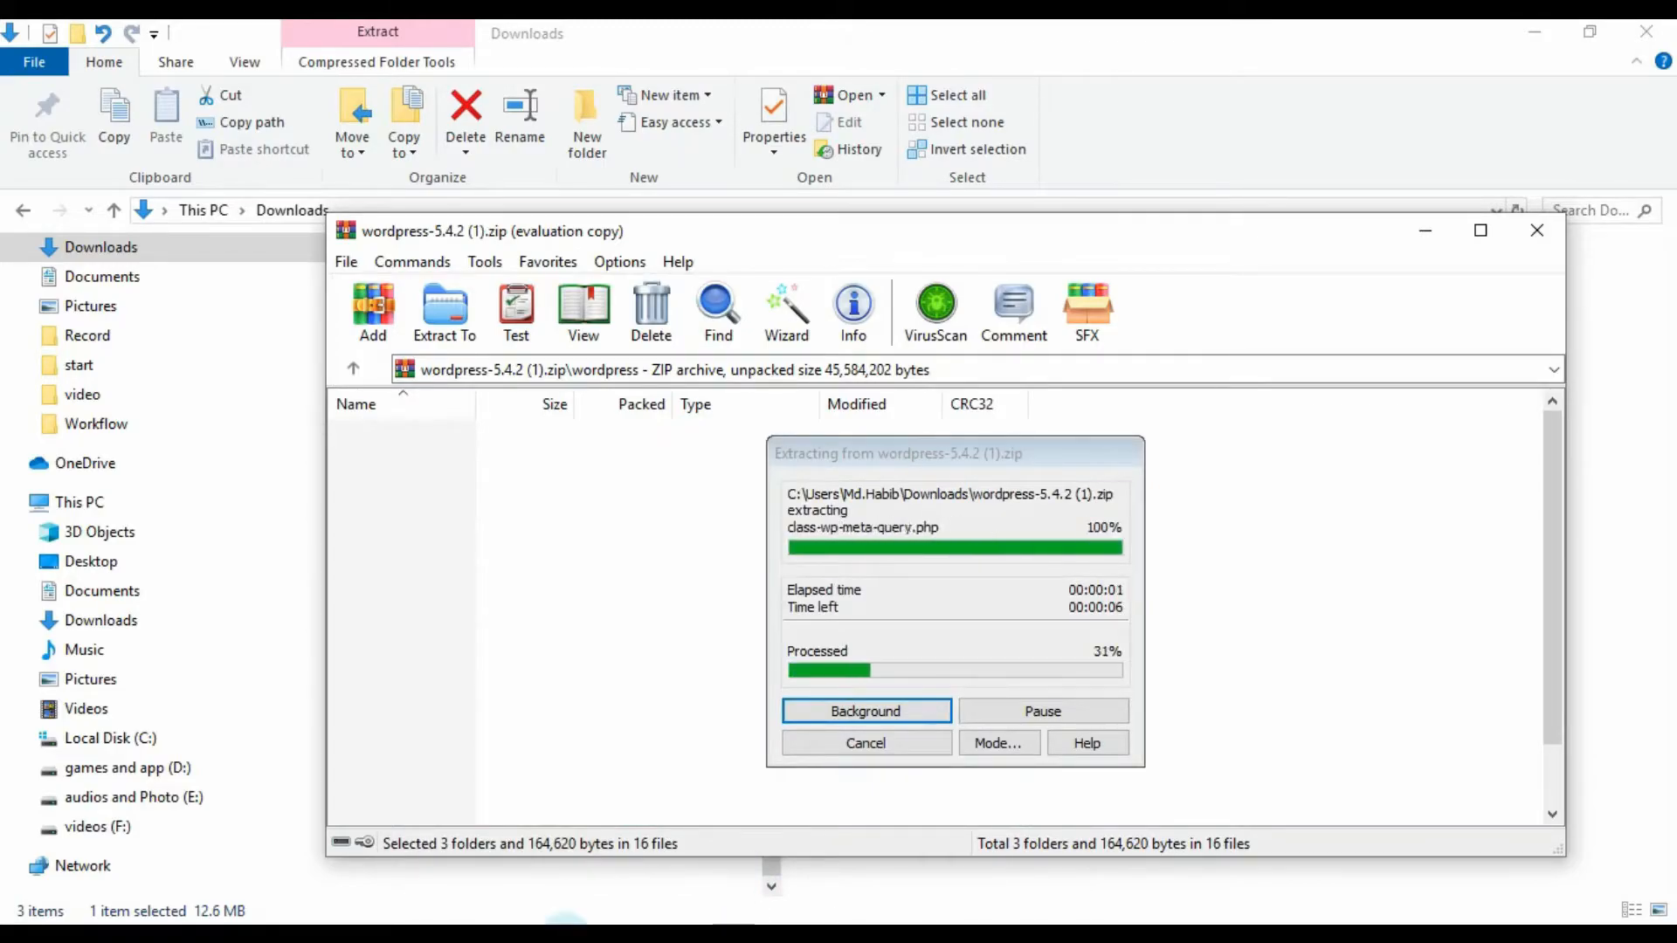
{"action": "mouse_move", "coordinate": [566, 923]}
{"action": "left_click", "coordinate": [678, 856]}
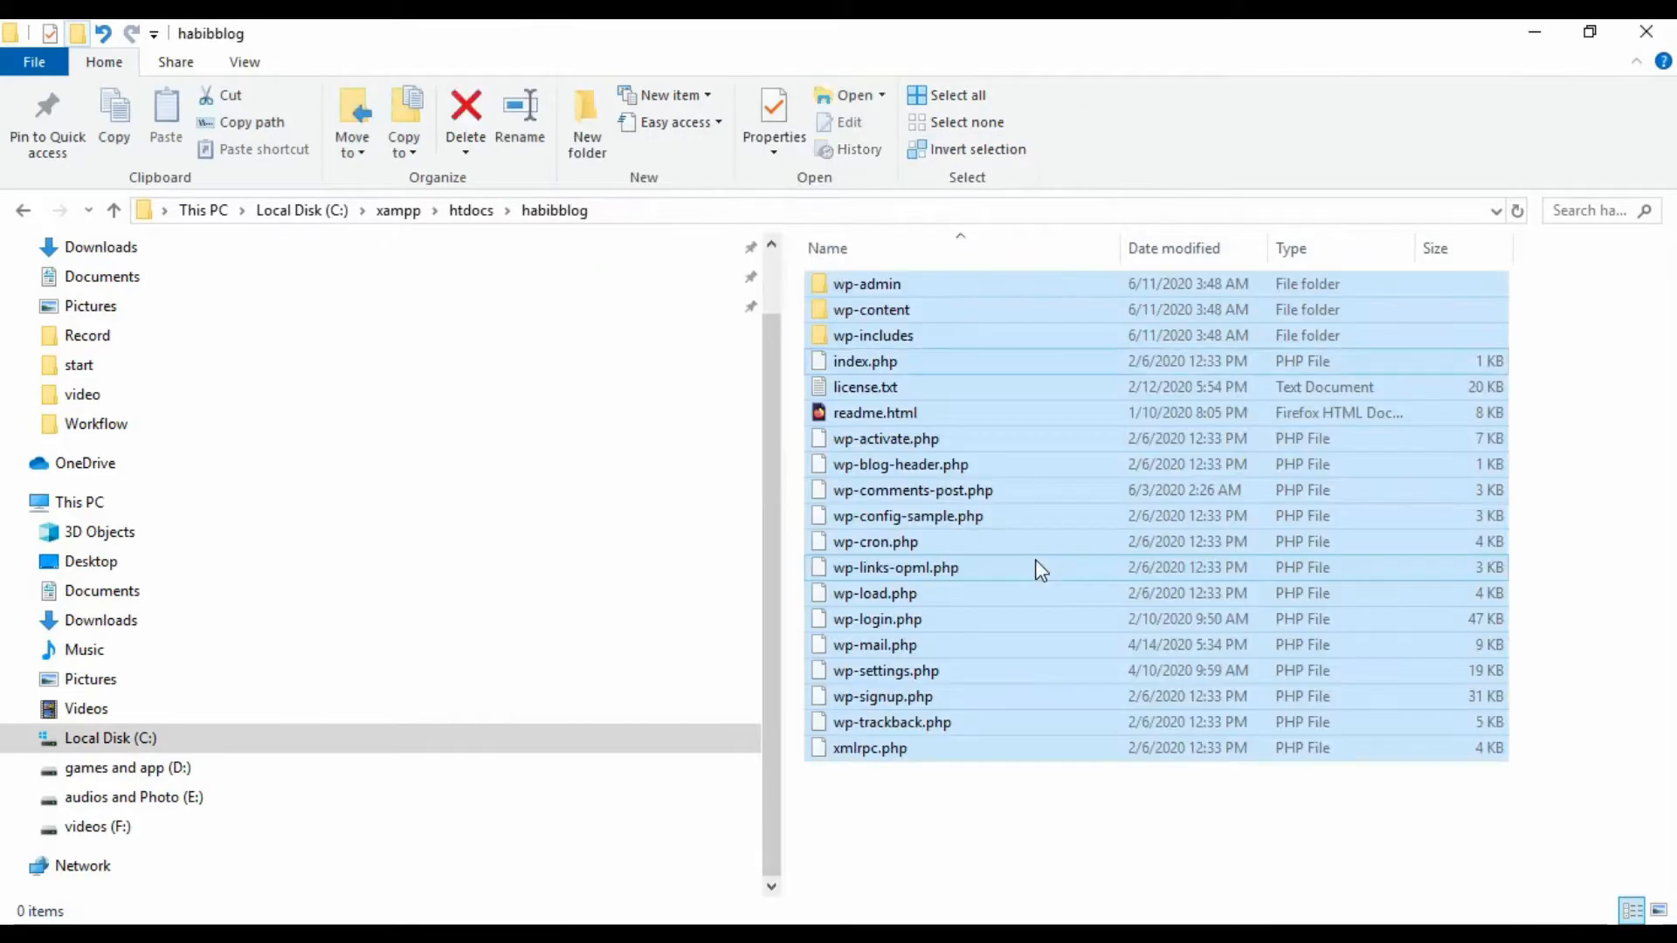
{"action": "left_click", "coordinate": [1059, 843]}
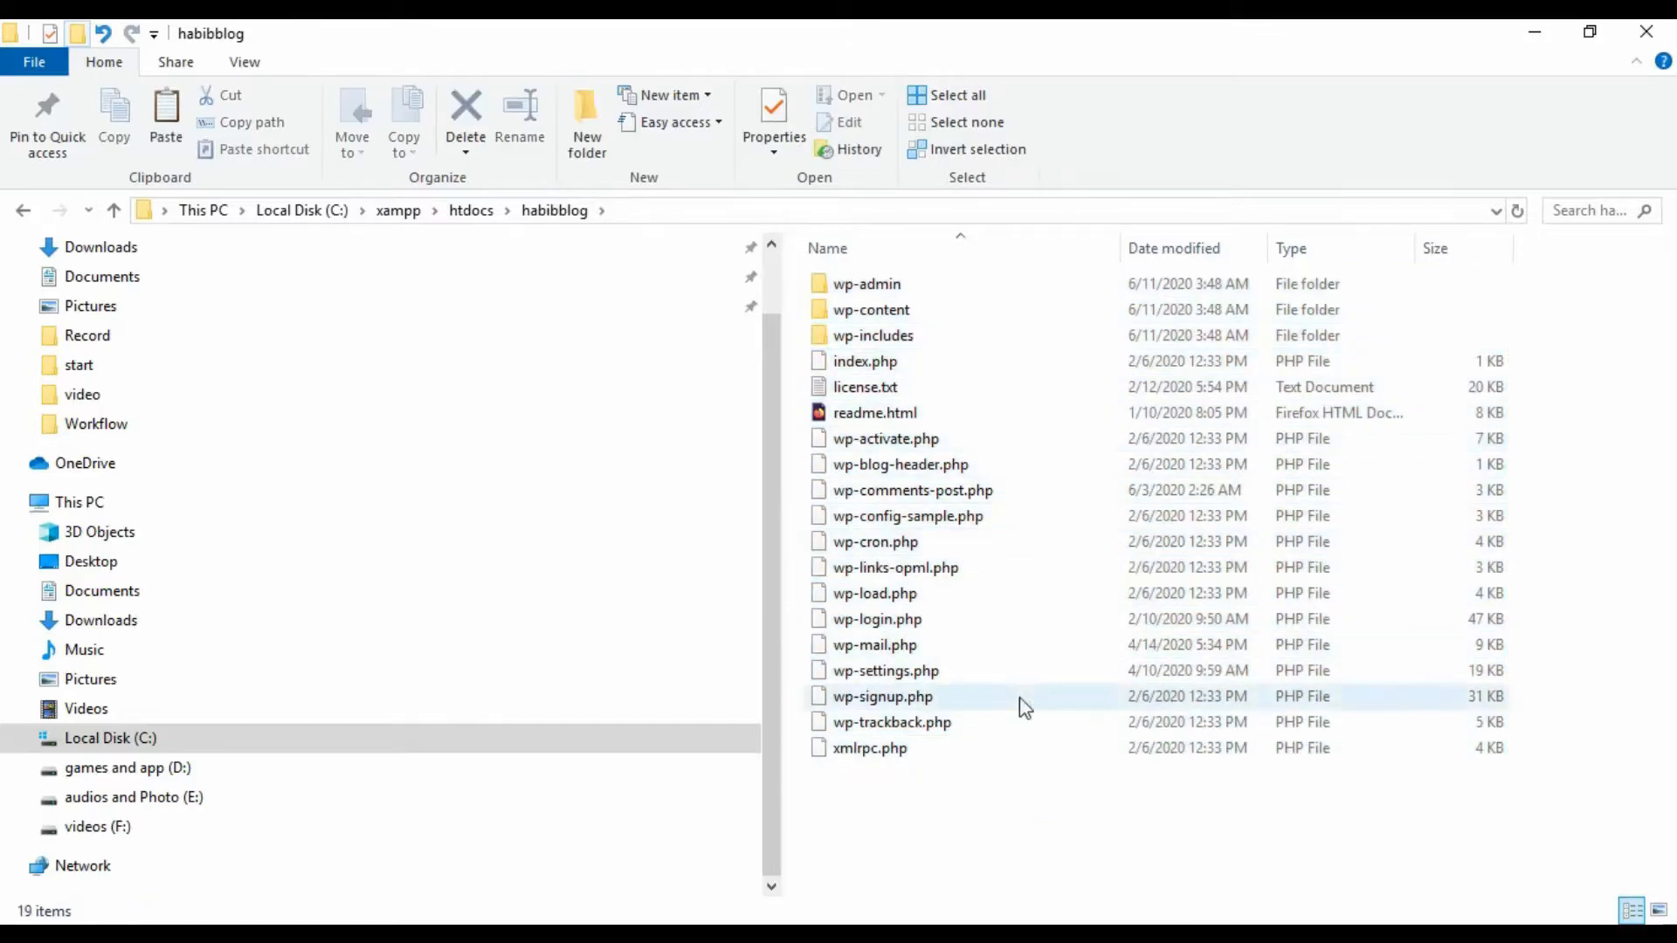
{"action": "left_click", "coordinate": [904, 918]}
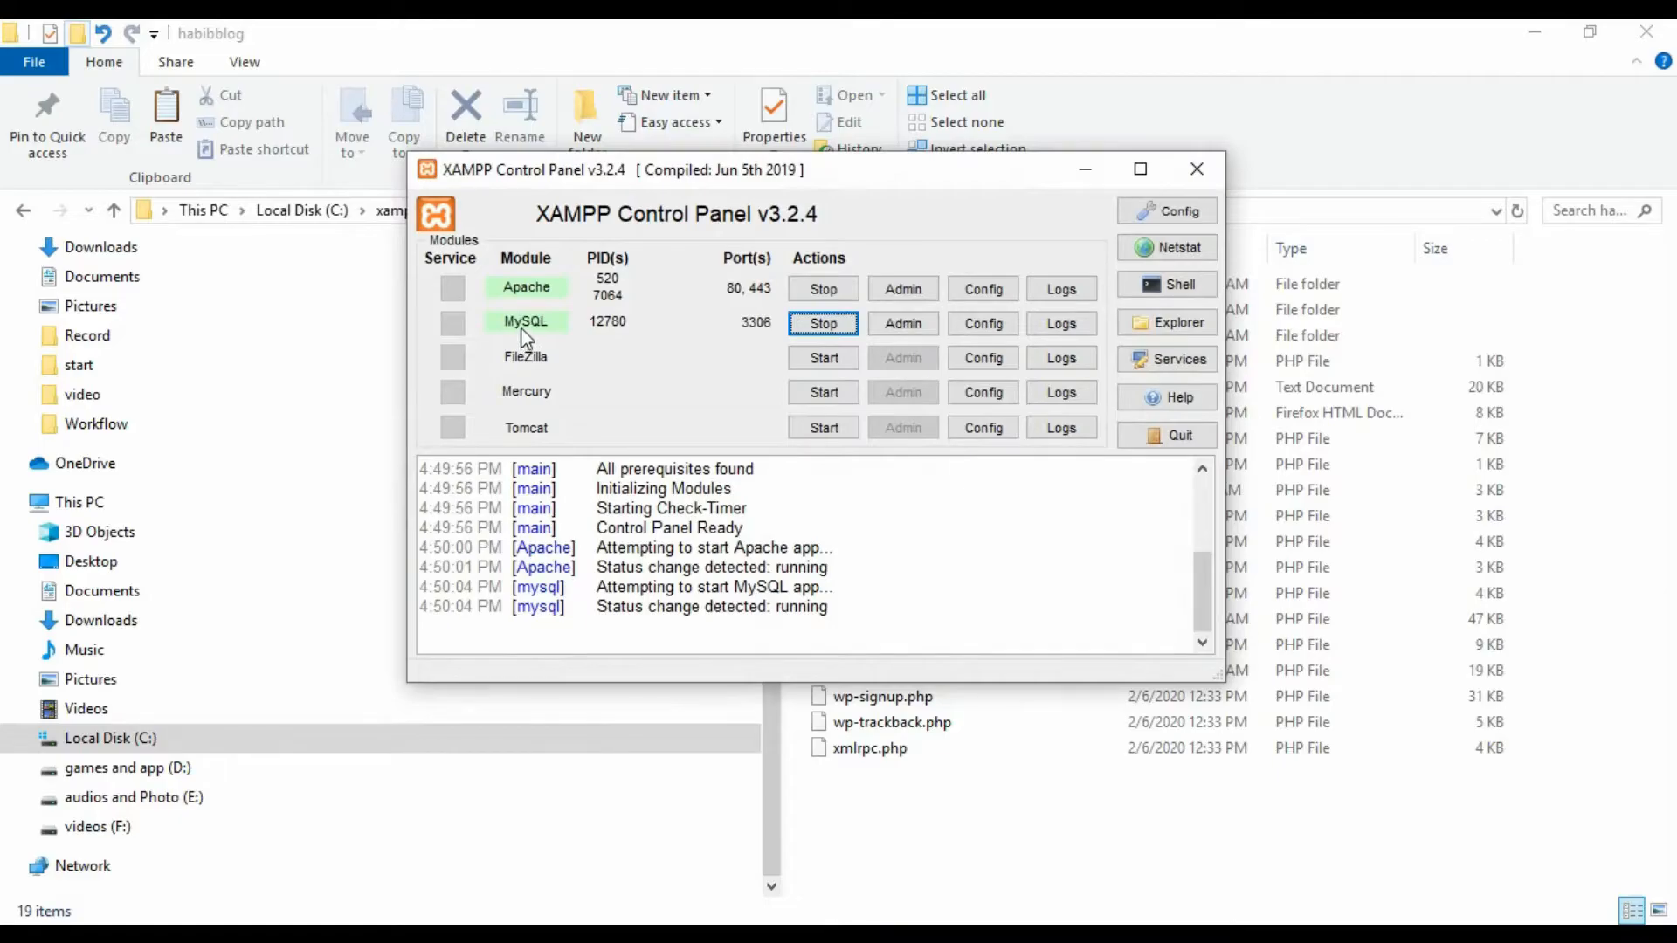
- Create an empty database named habibblog in phpMyAdmin's Databases tab, then close the tab
{"action": "left_click", "coordinate": [900, 325]}
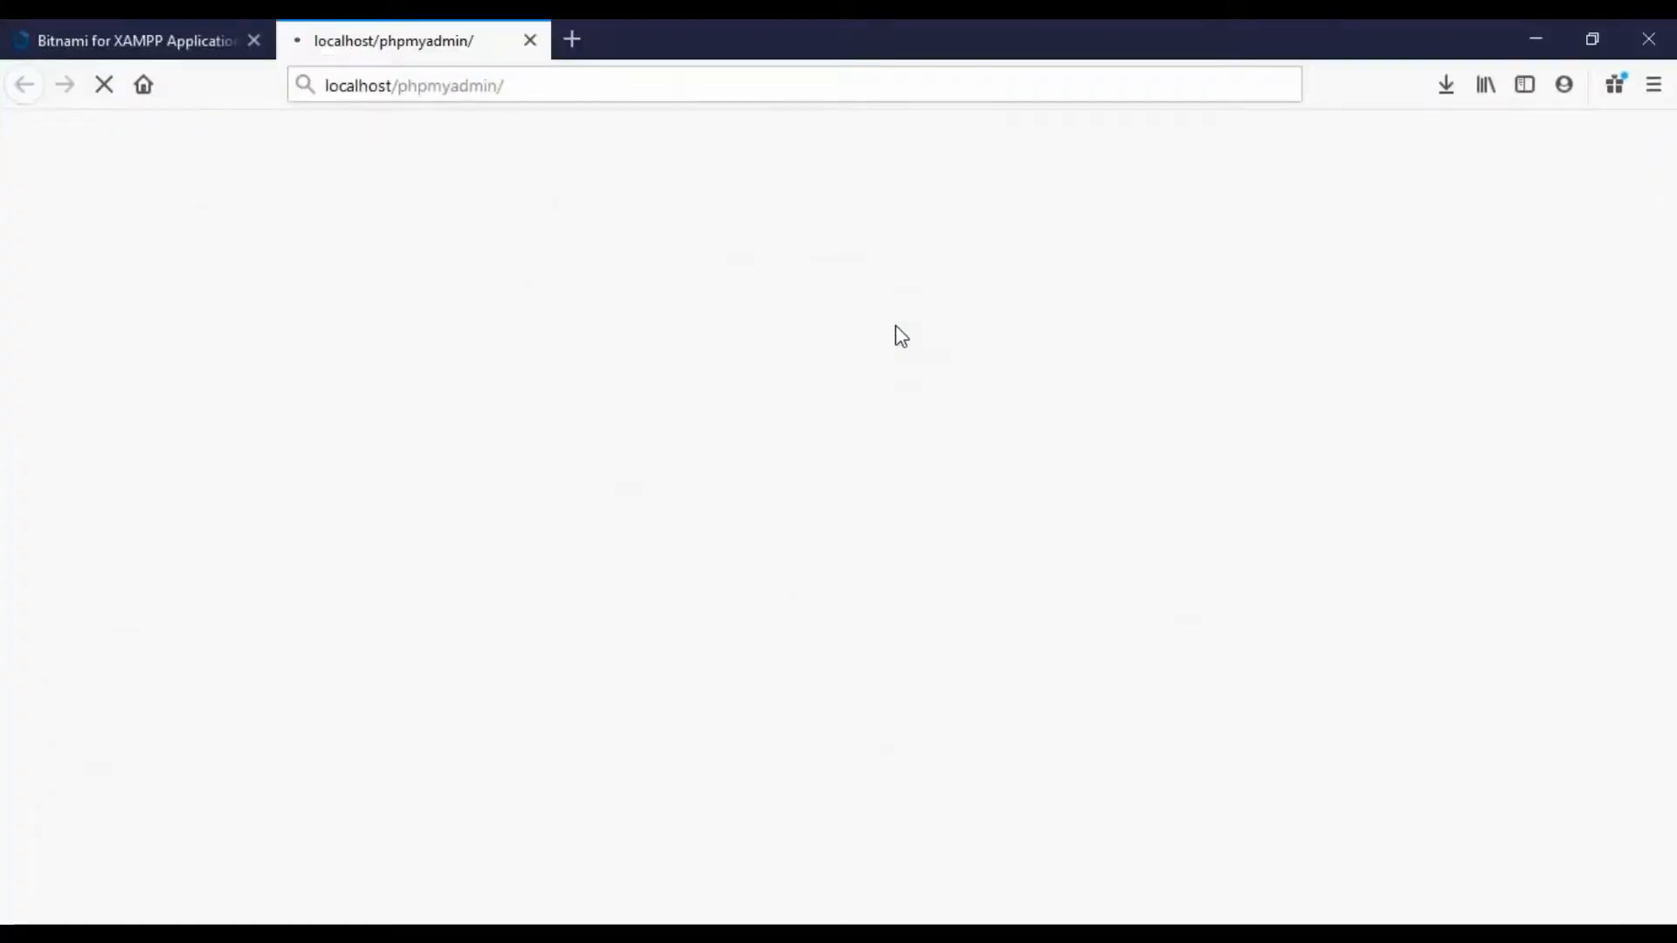
{"action": "scroll", "coordinate": [856, 432], "scroll_direction": "down", "scroll_amount": 3}
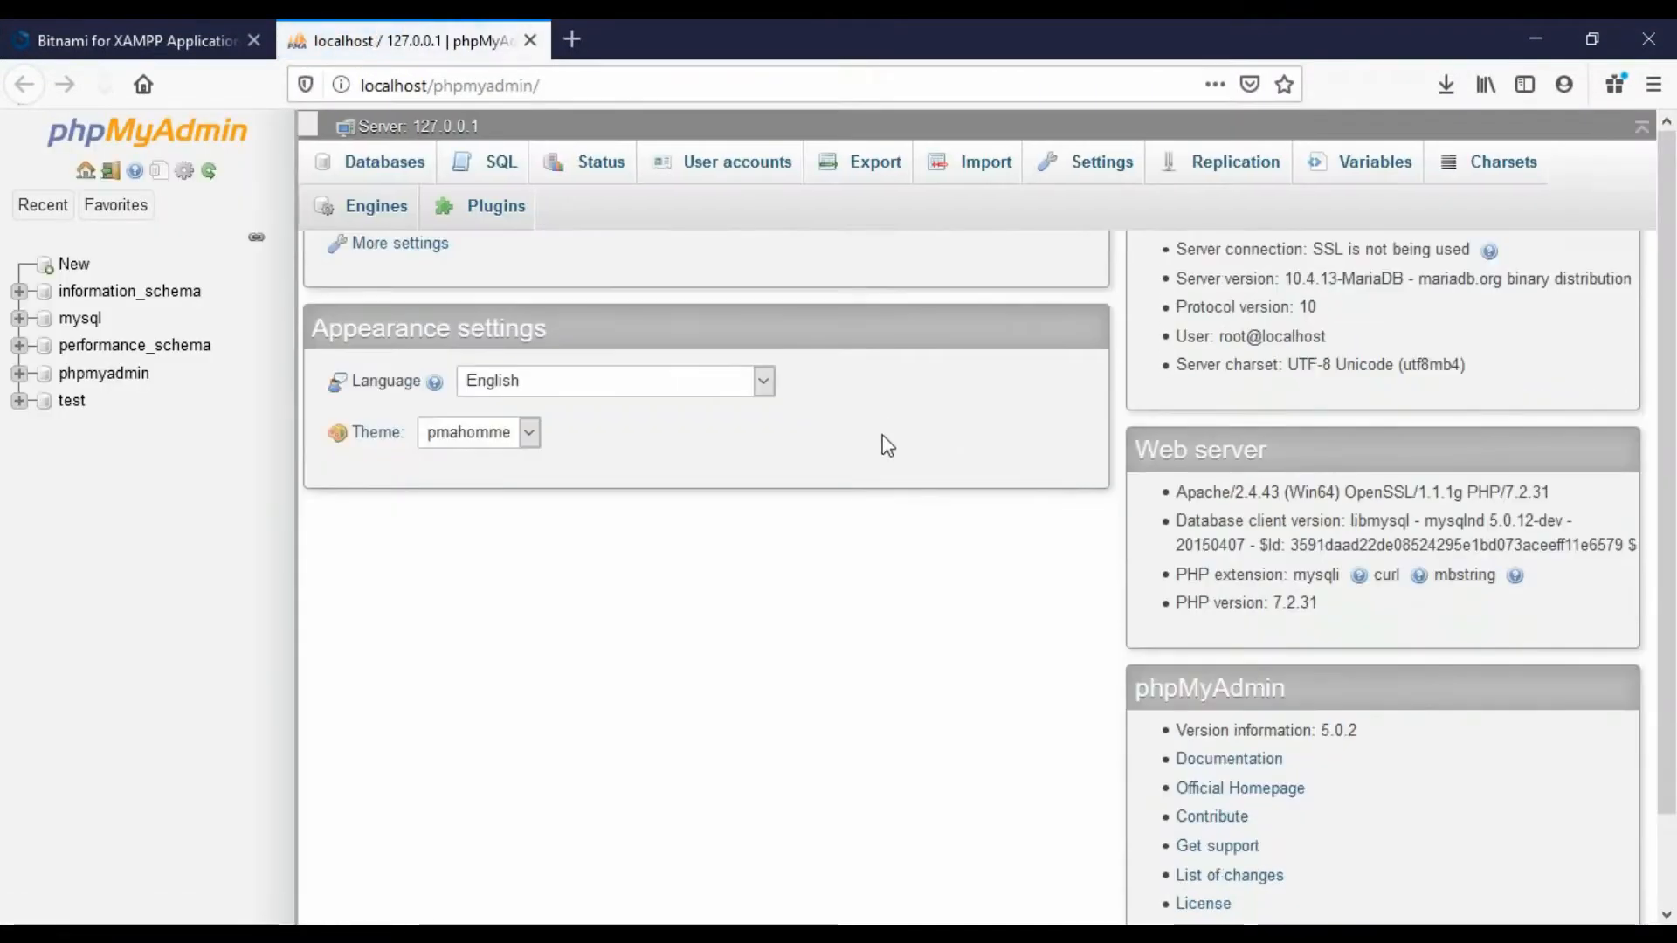
{"action": "scroll", "coordinate": [779, 487], "scroll_direction": "up", "scroll_amount": 2}
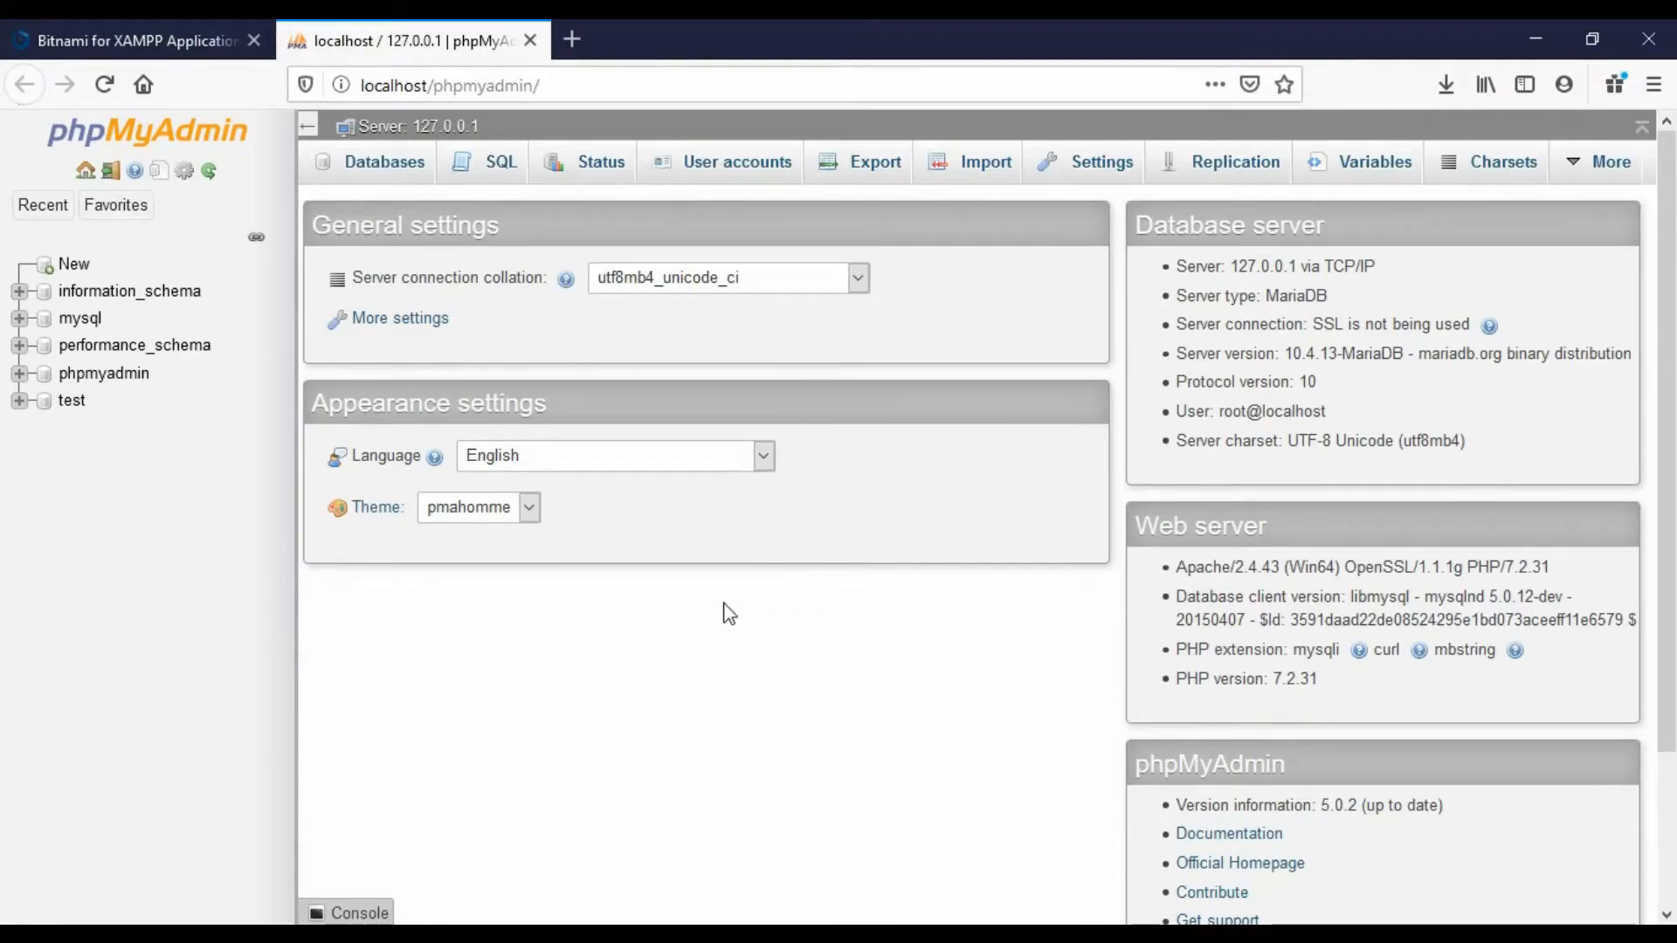
{"action": "left_click", "coordinate": [379, 170]}
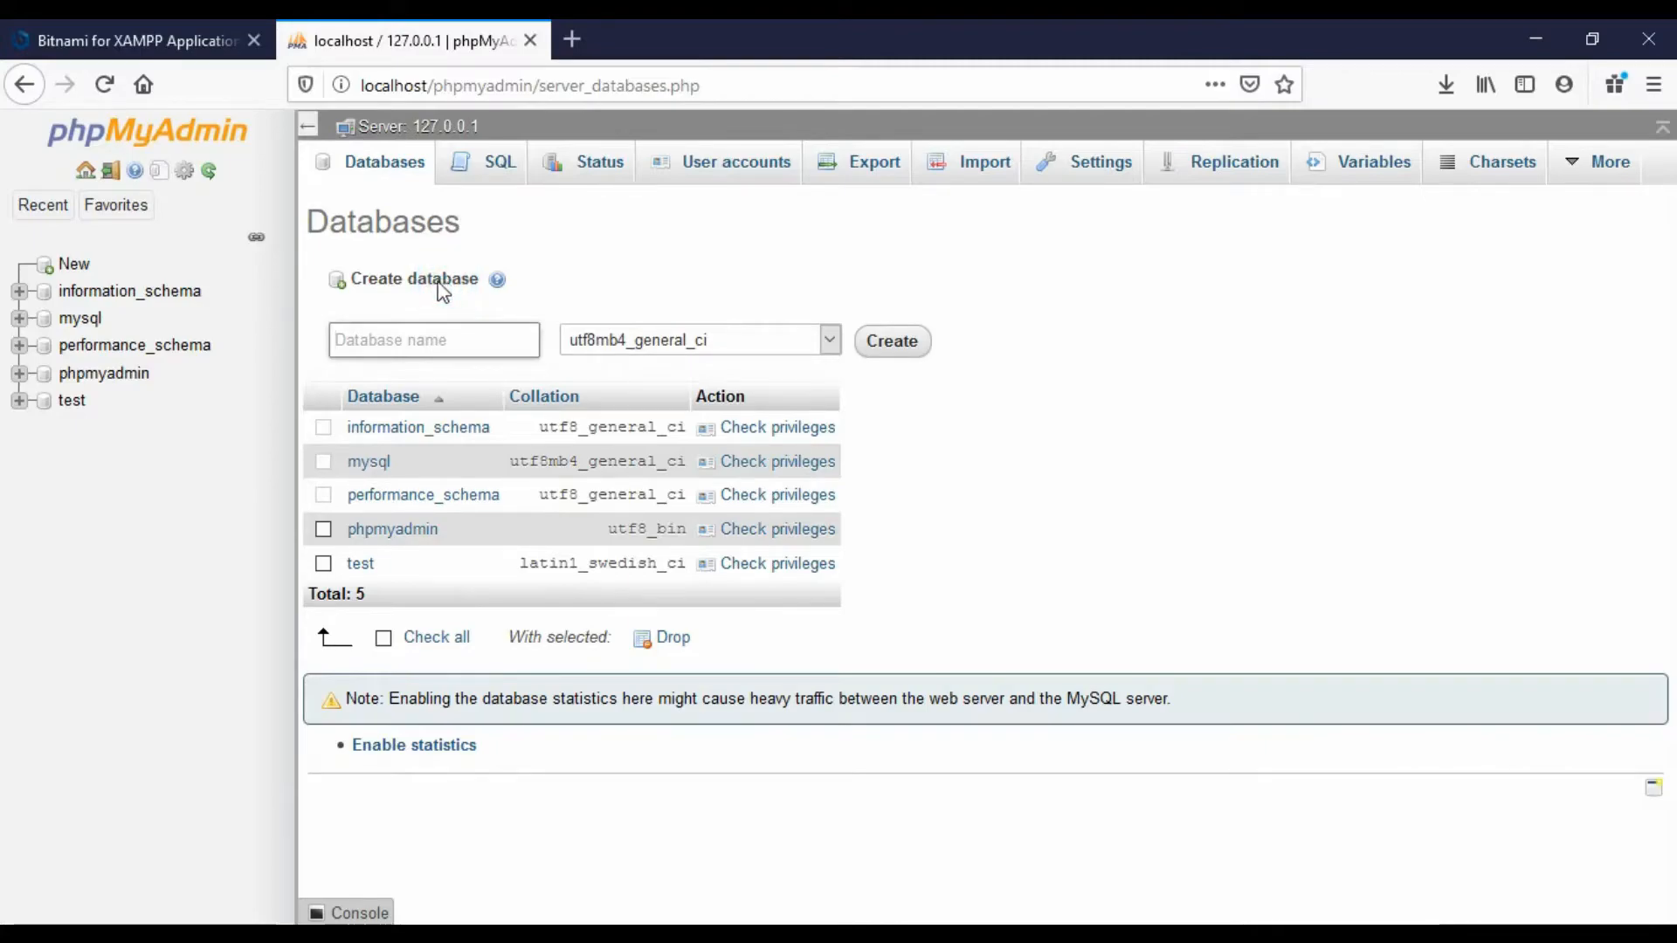
{"action": "left_click", "coordinate": [379, 336]}
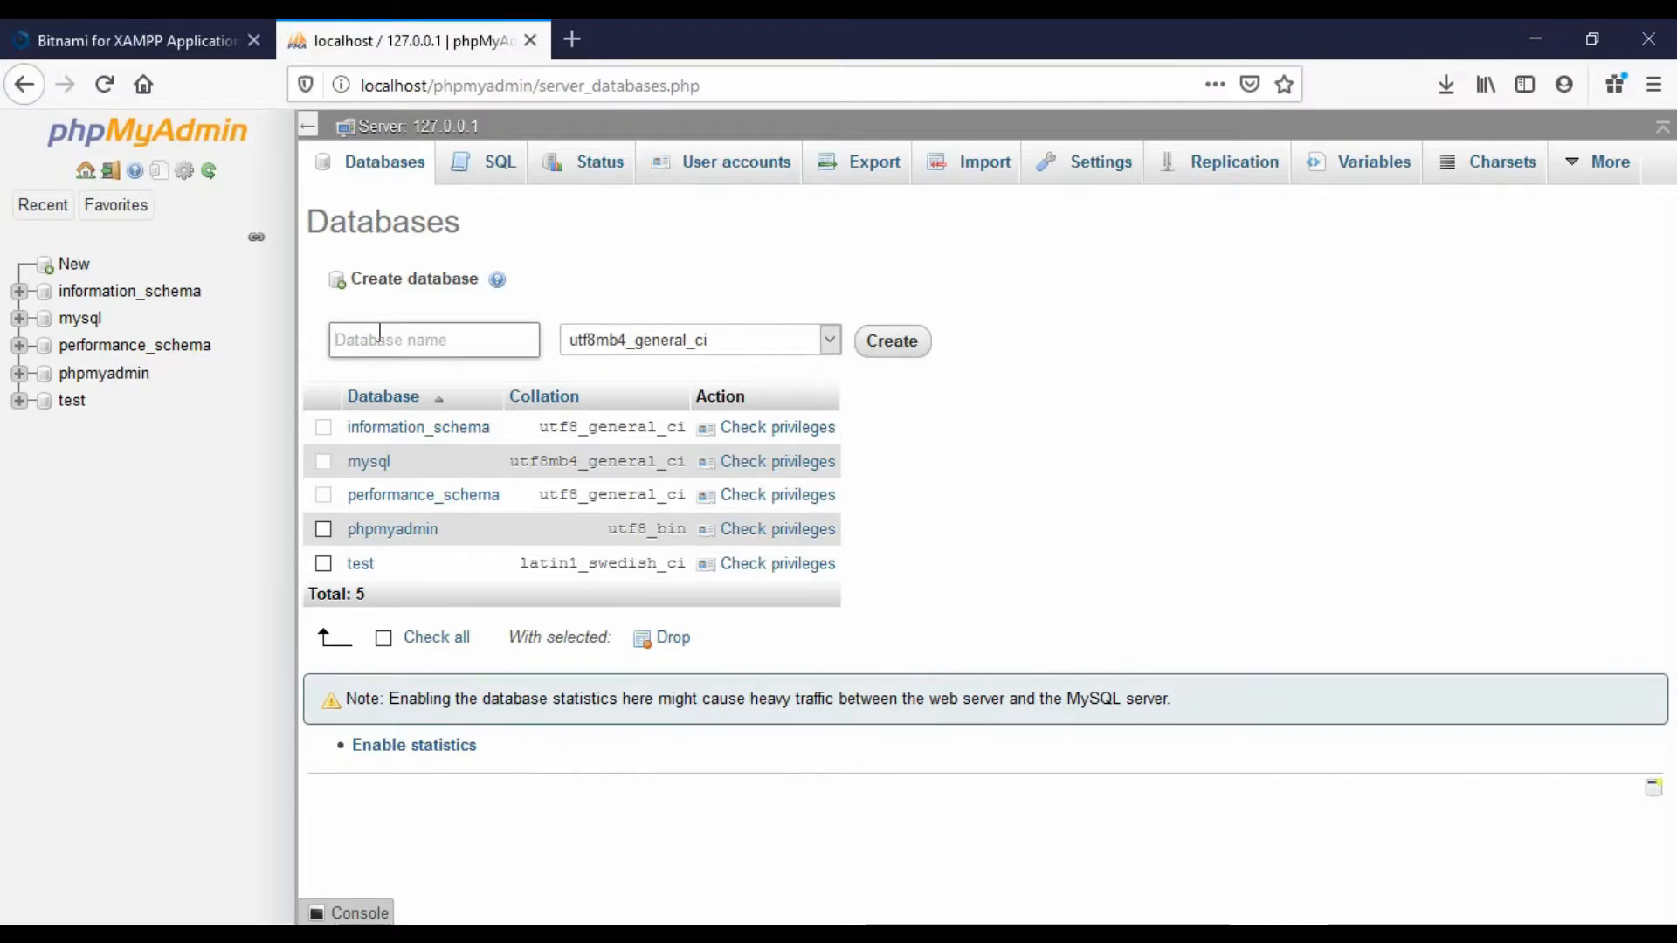
{"action": "type", "text": "habibblog"}
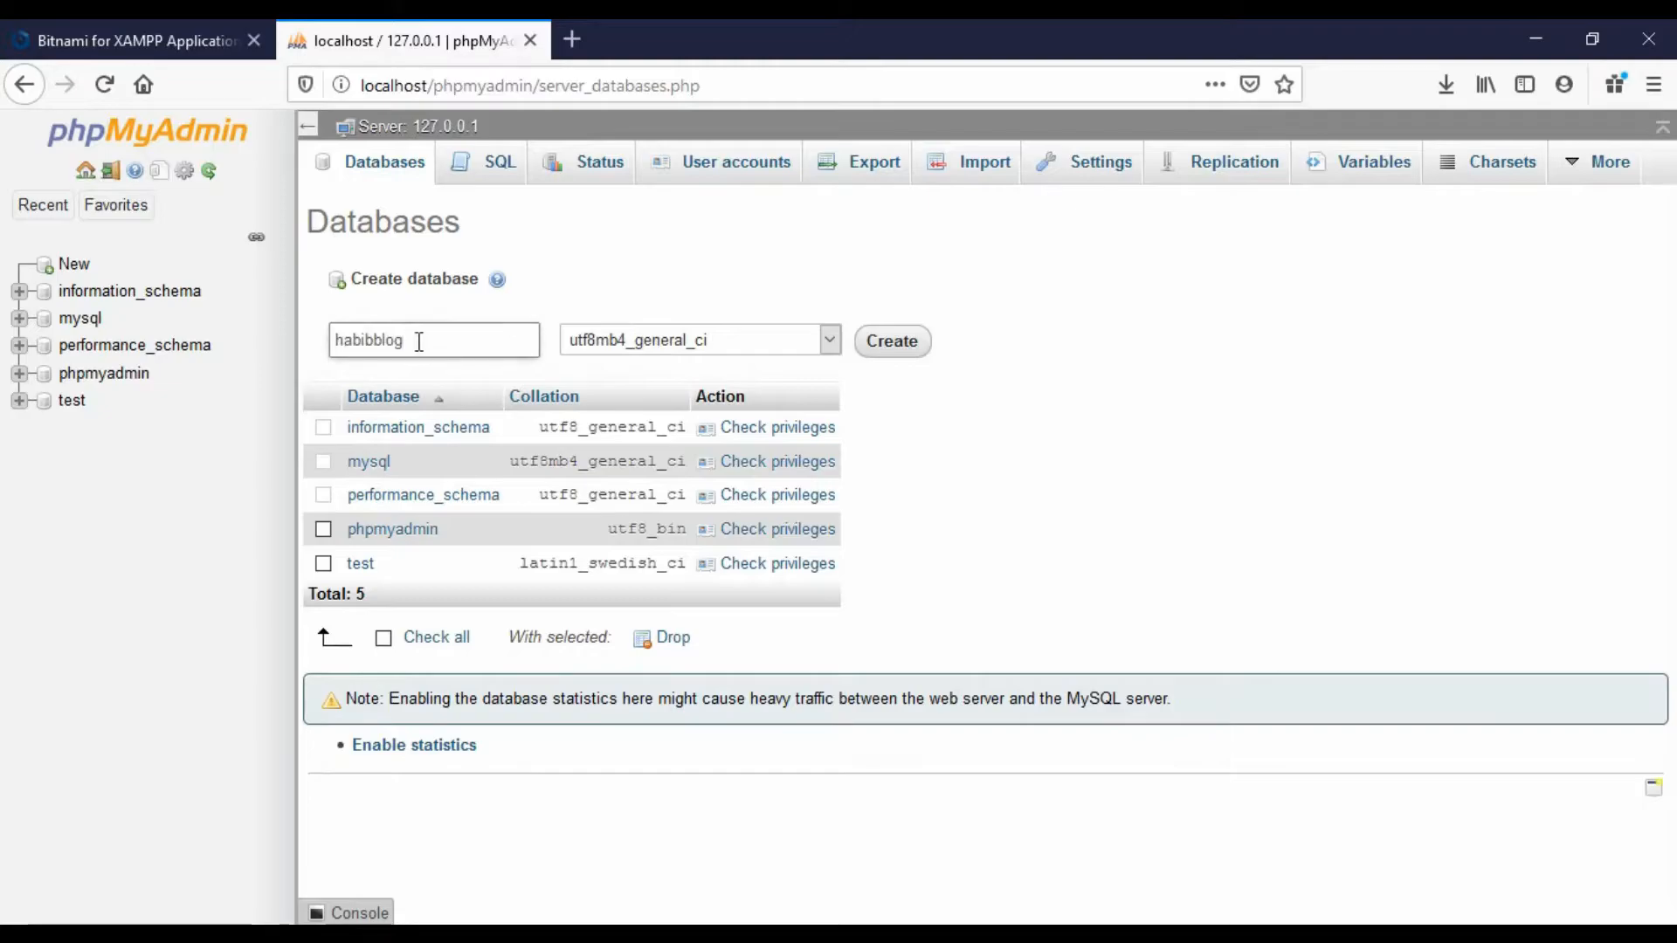
{"action": "left_click", "coordinate": [891, 349]}
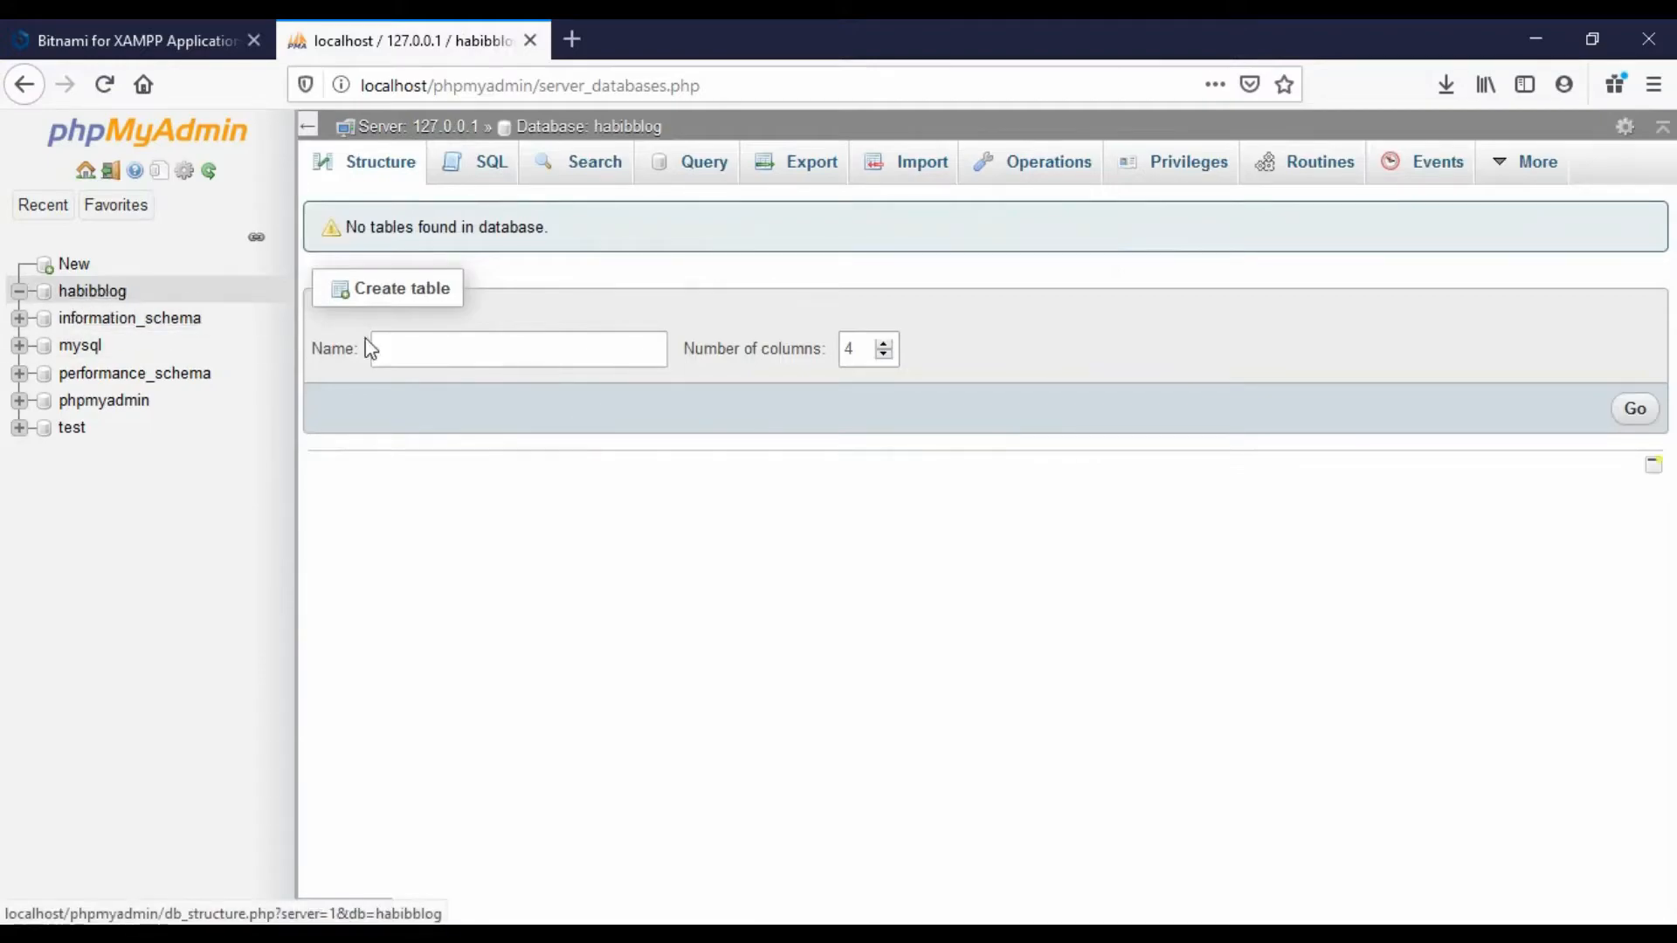
{"action": "left_click", "coordinate": [529, 41]}
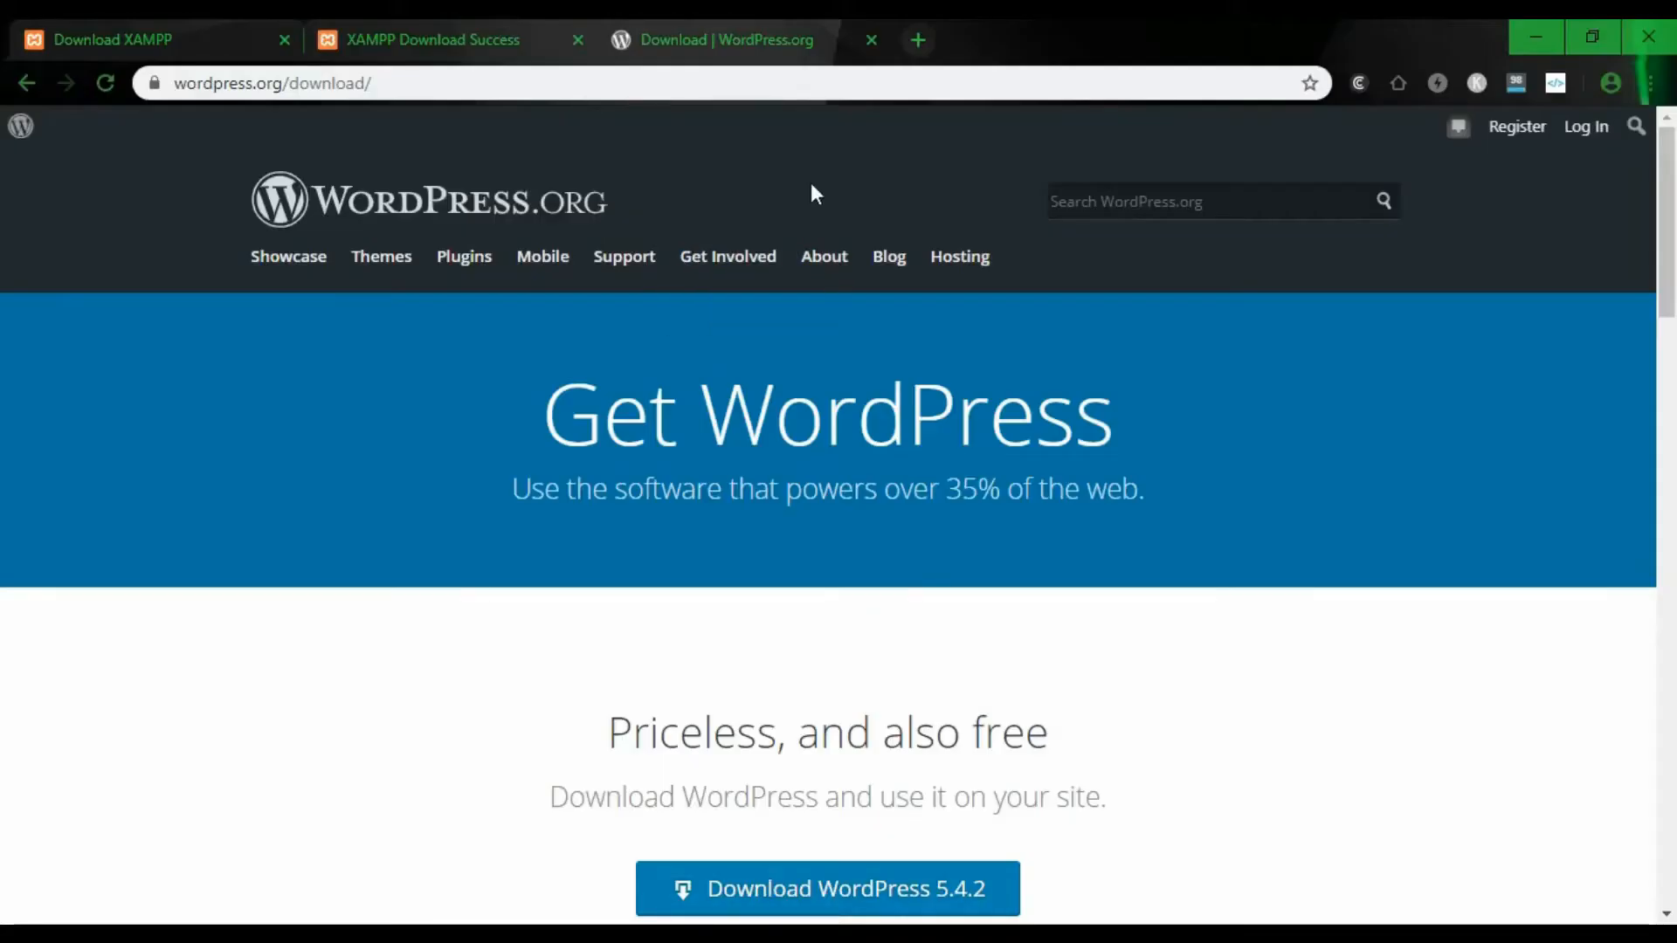
- Load localhost/habibblog in a new Chrome tab to reach the WordPress setup page
{"action": "left_click", "coordinate": [917, 40]}
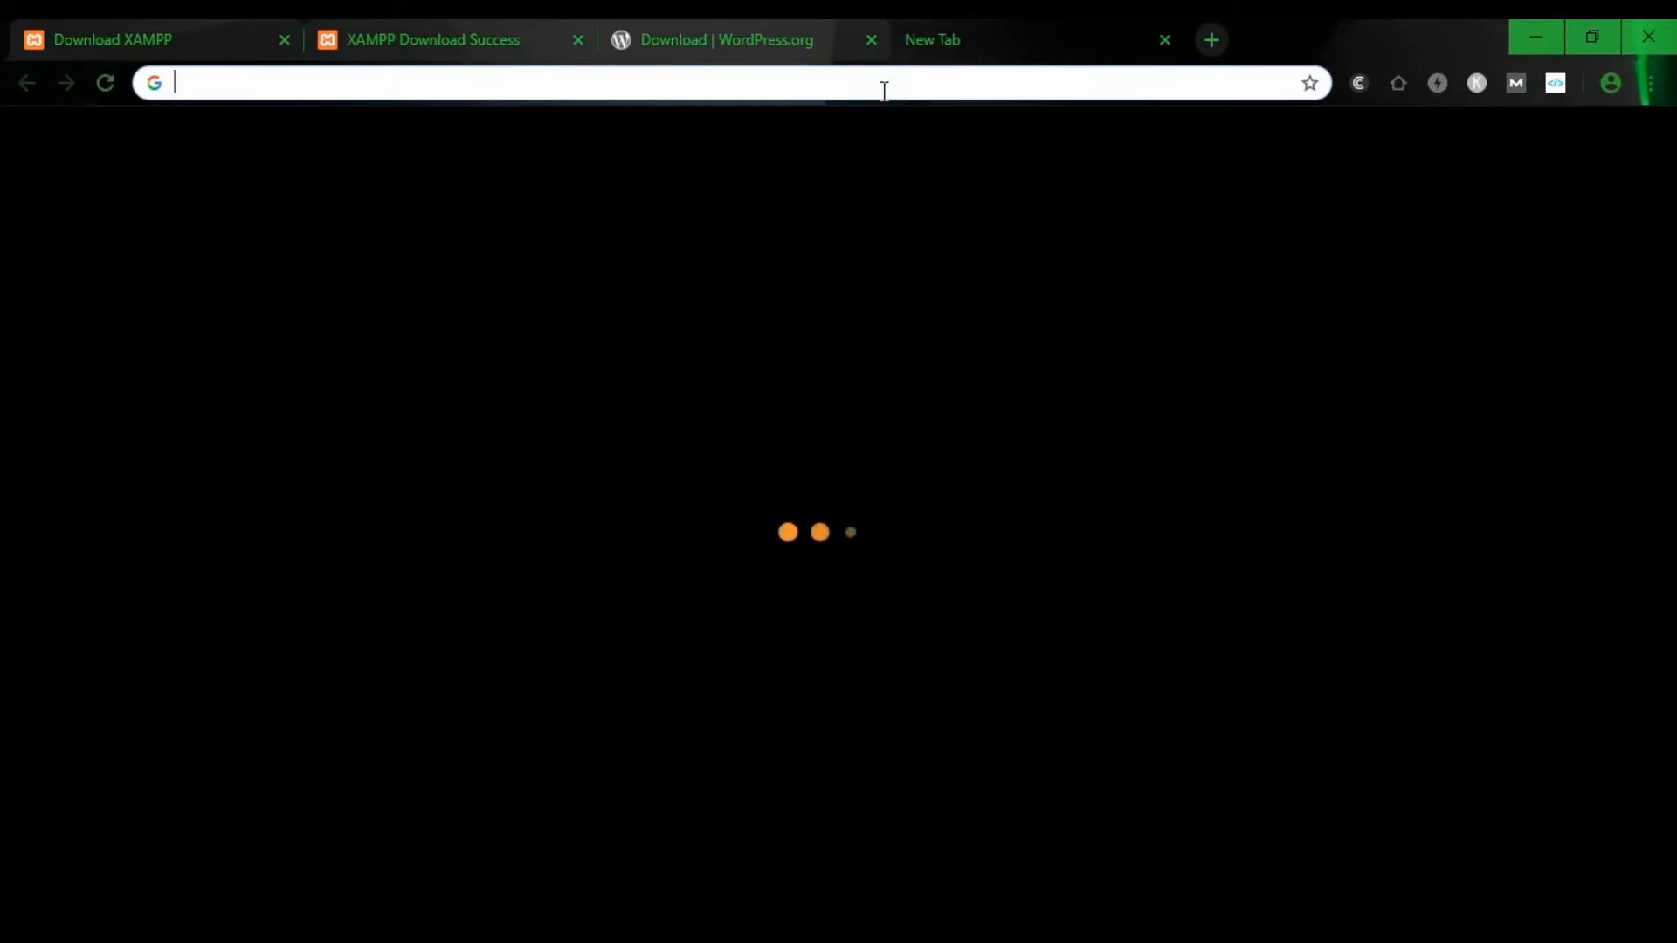
{"action": "type", "text": "loca"}
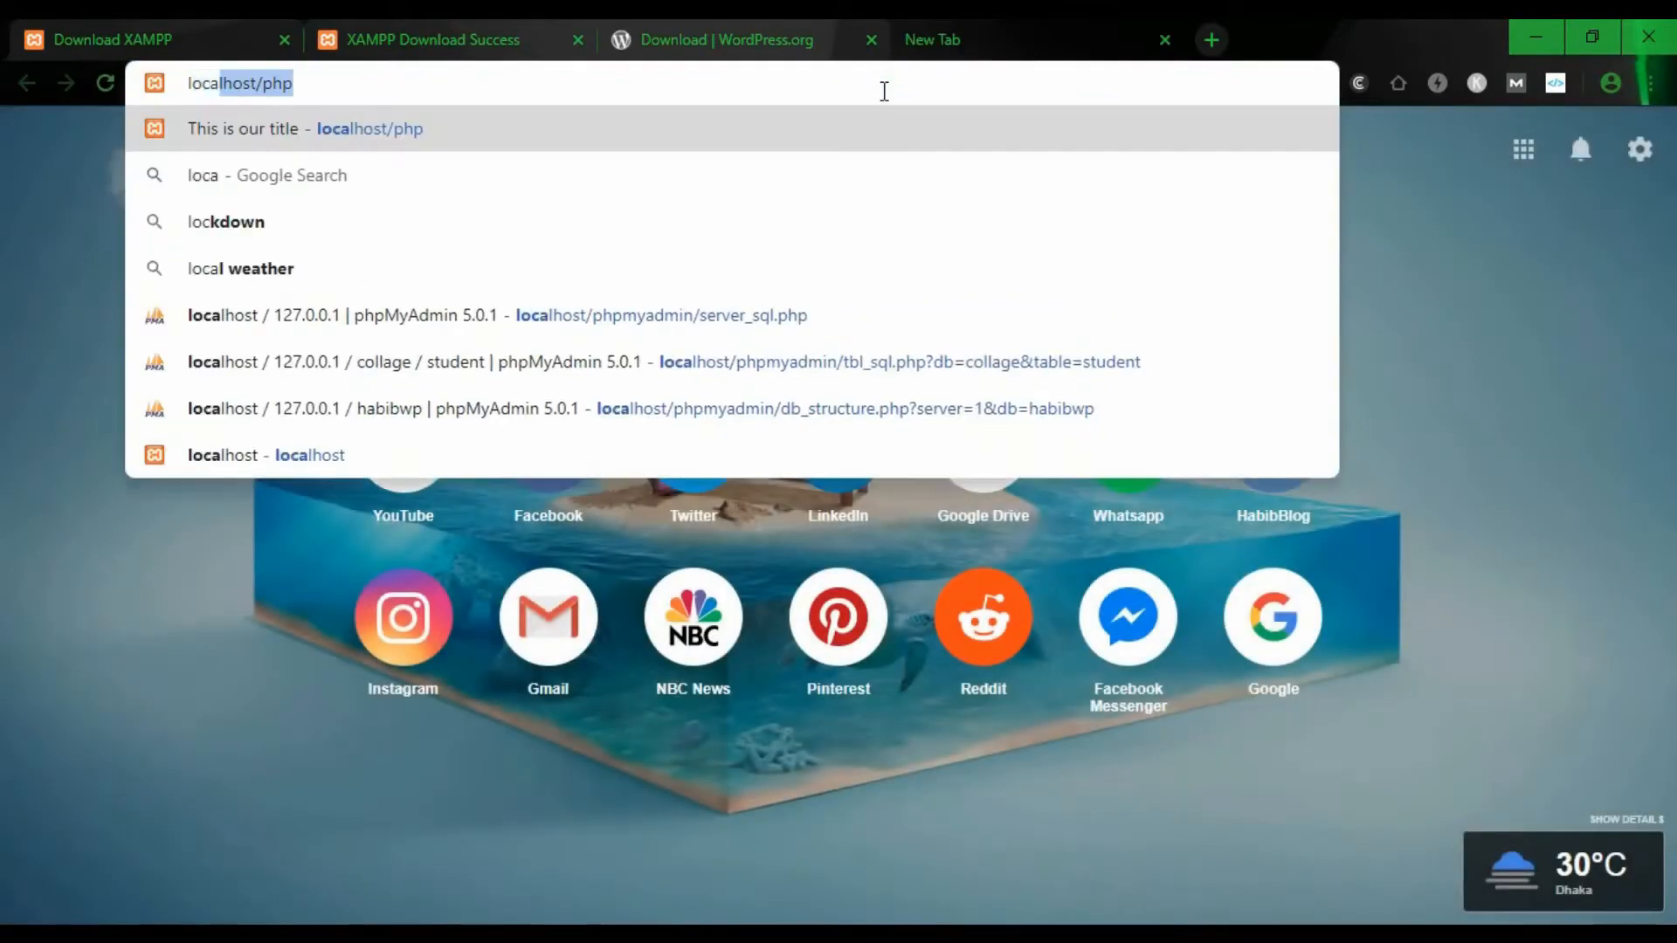
{"action": "type", "text": "l"}
{"action": "key", "text": "Right"}
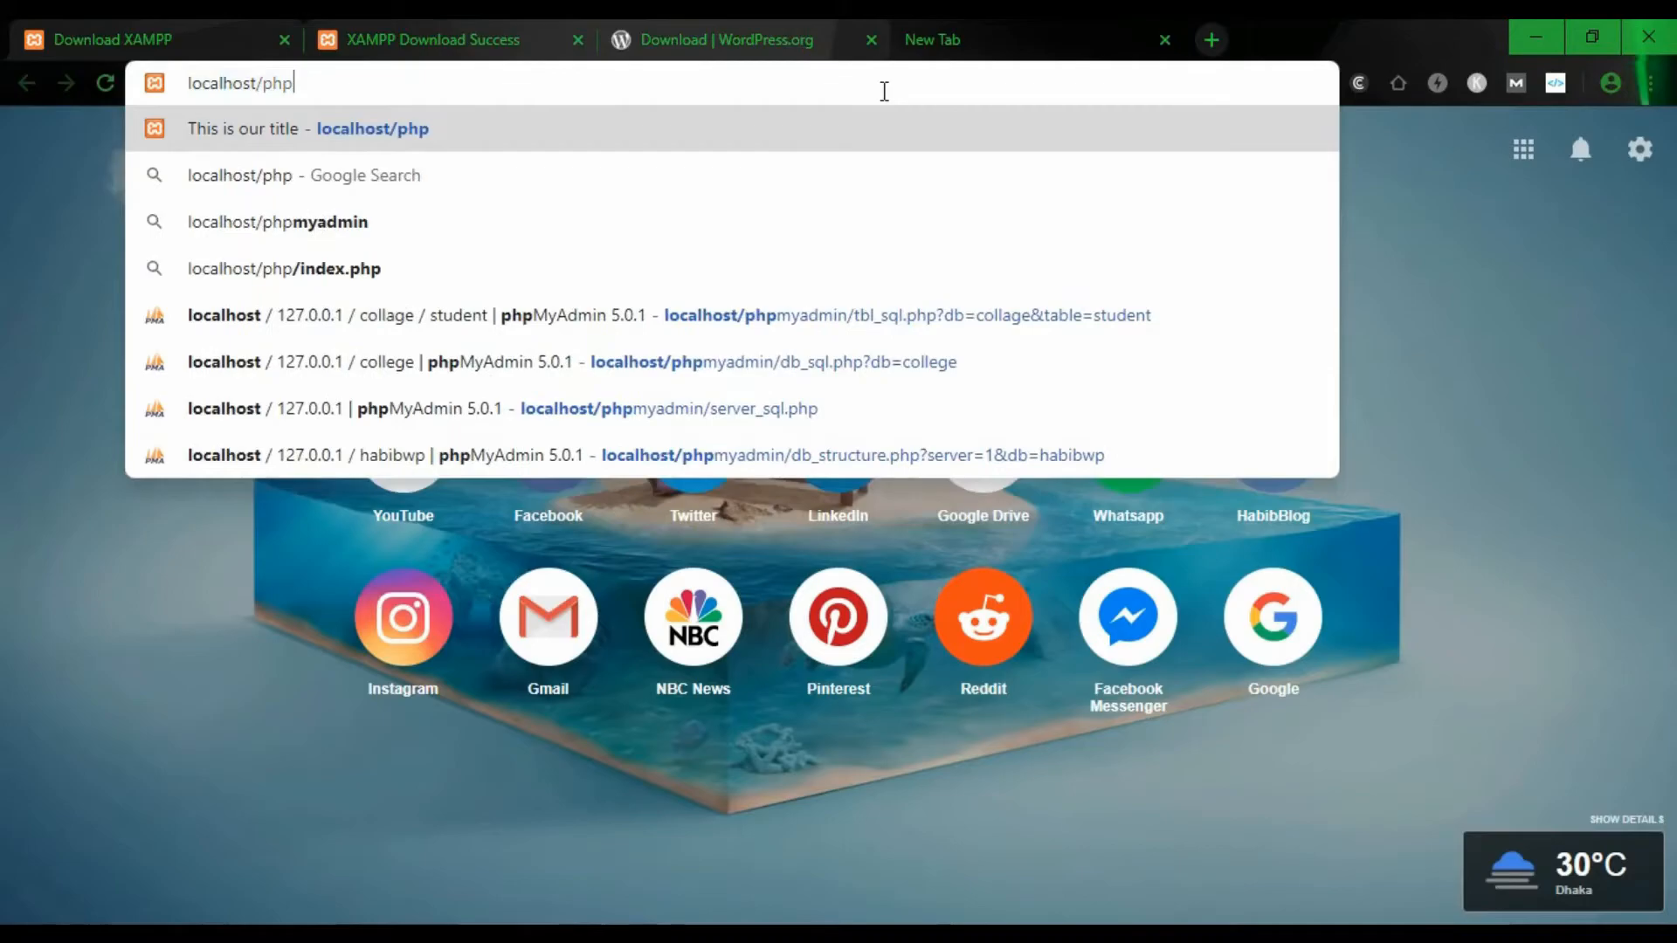
{"action": "key", "text": "BackSpace"}
{"action": "key", "text": "BackSpace"}
{"action": "key", "text": "BackSpace"}
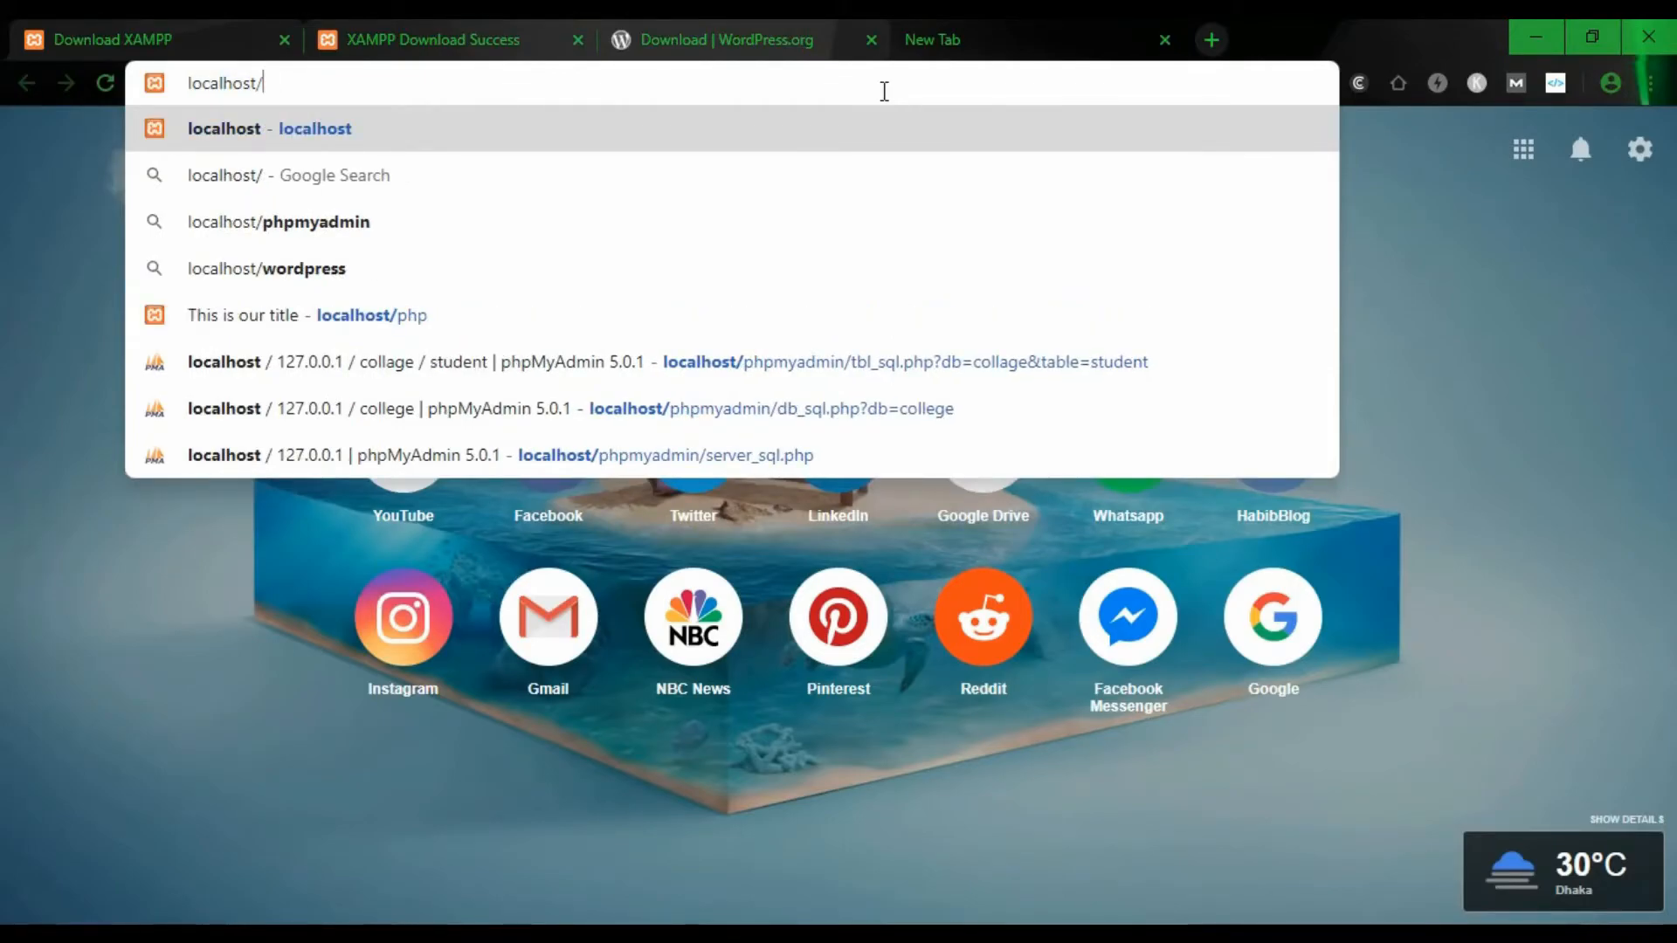
{"action": "type", "text": "habibblo"}
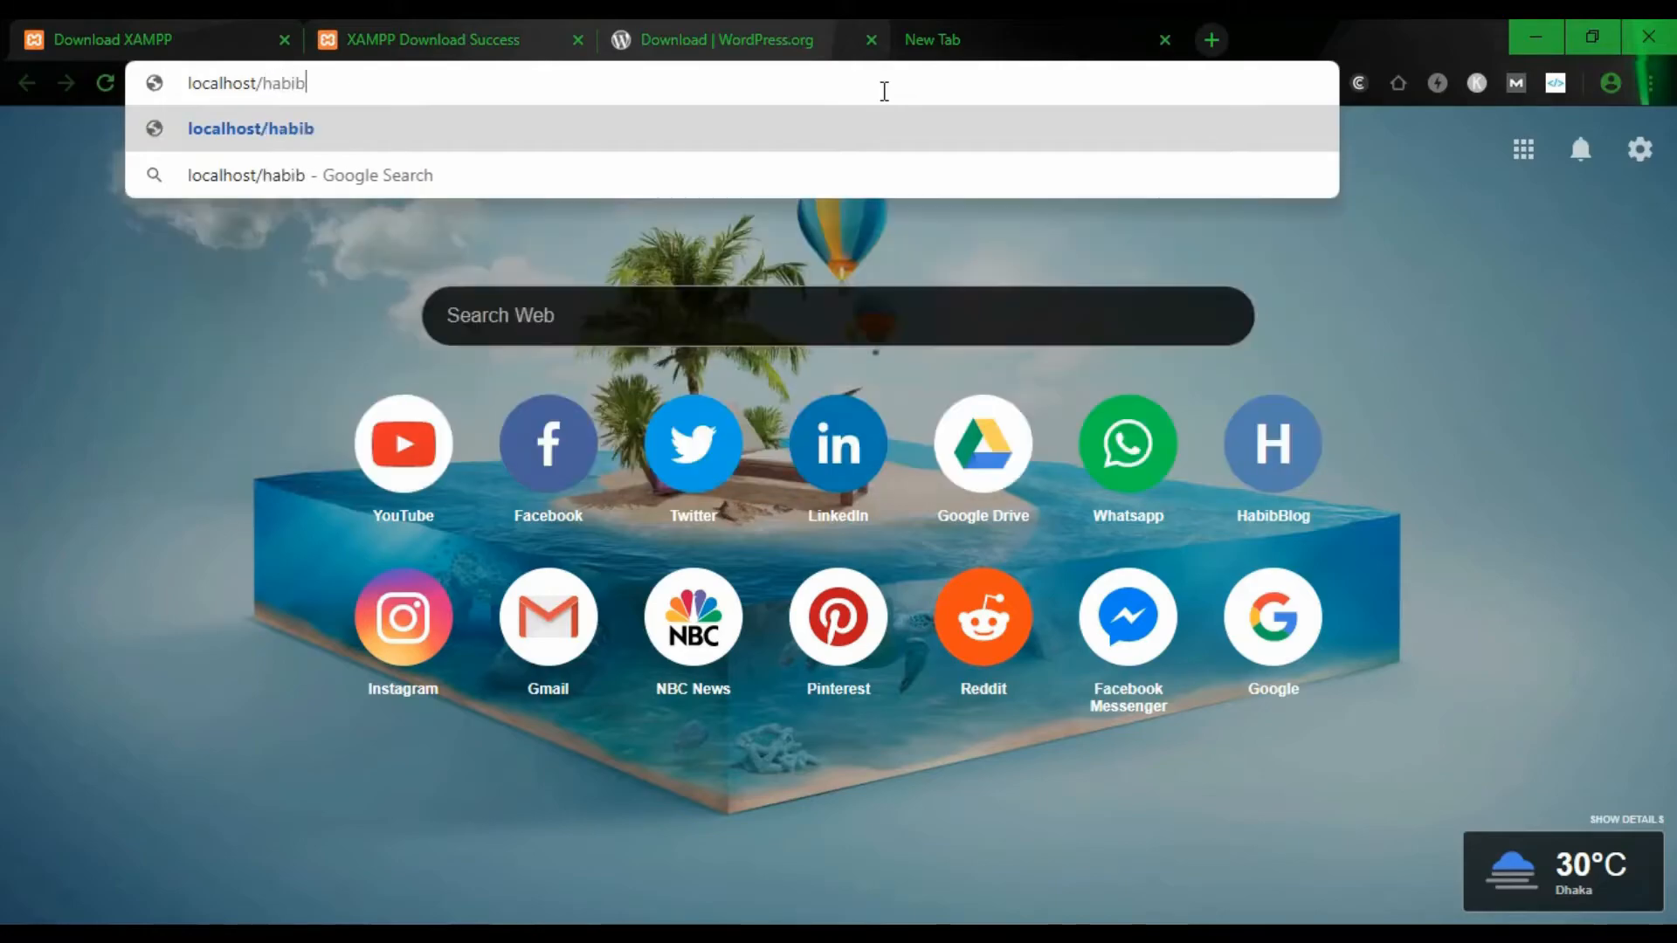
{"action": "type", "text": "g"}
{"action": "key", "text": "Return"}
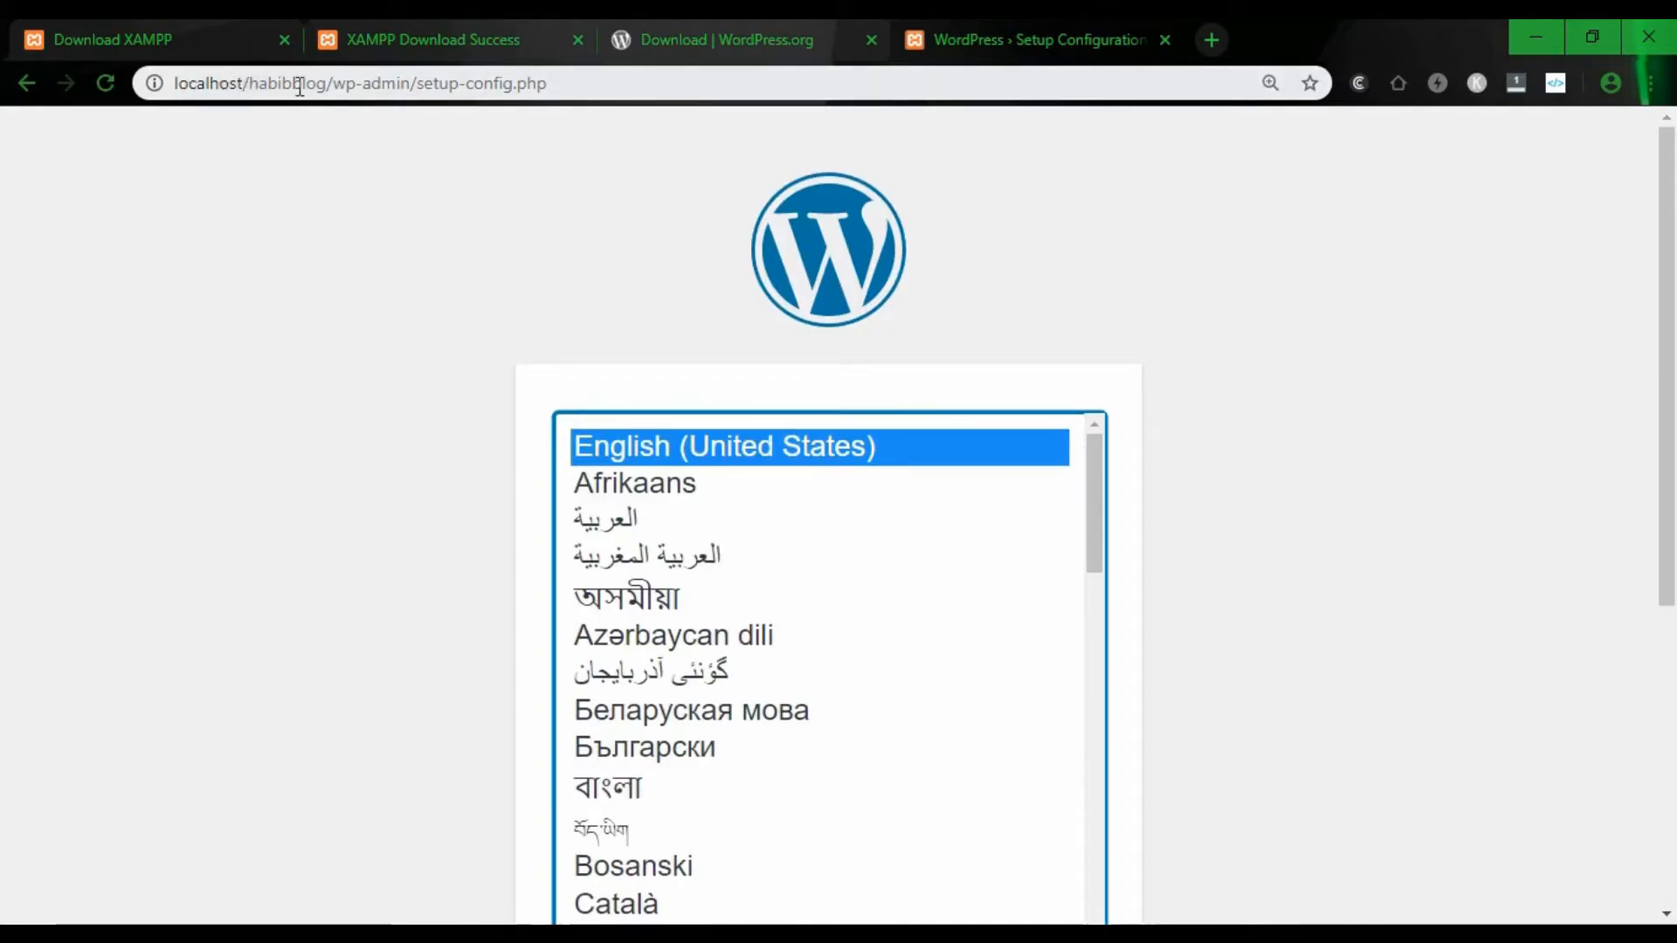
- Glance at the XAMPP Control Panel and minimize it again
{"action": "left_click_drag", "start_coordinate": [327, 83], "coordinate": [165, 85]}
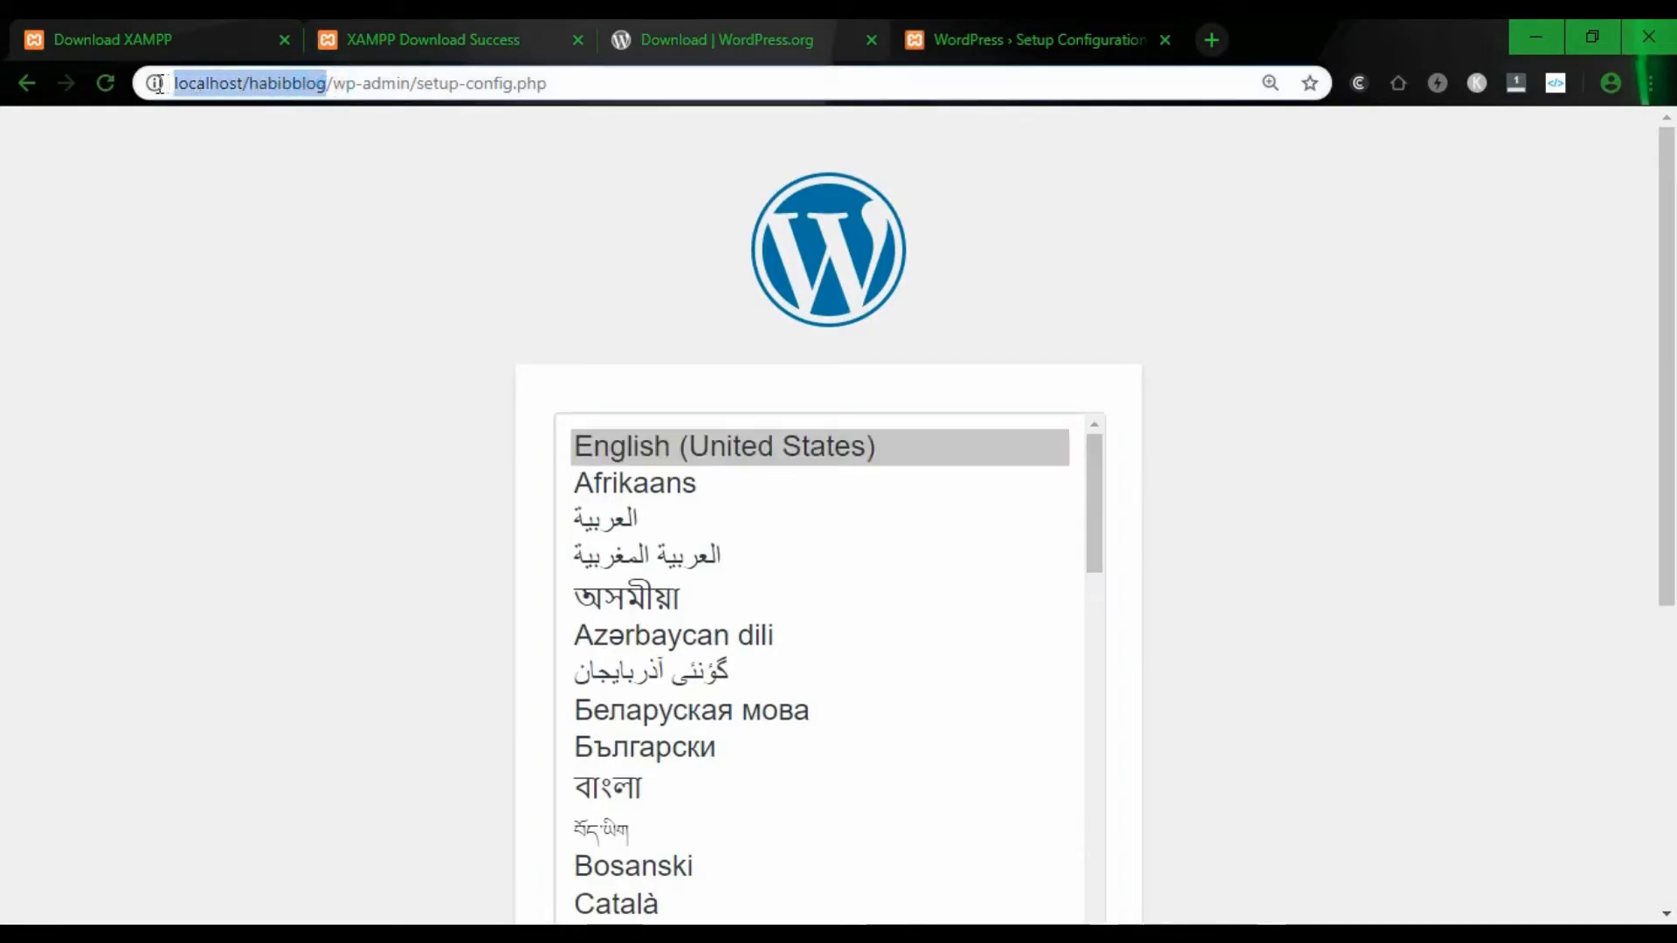
{"action": "left_click", "coordinate": [367, 247]}
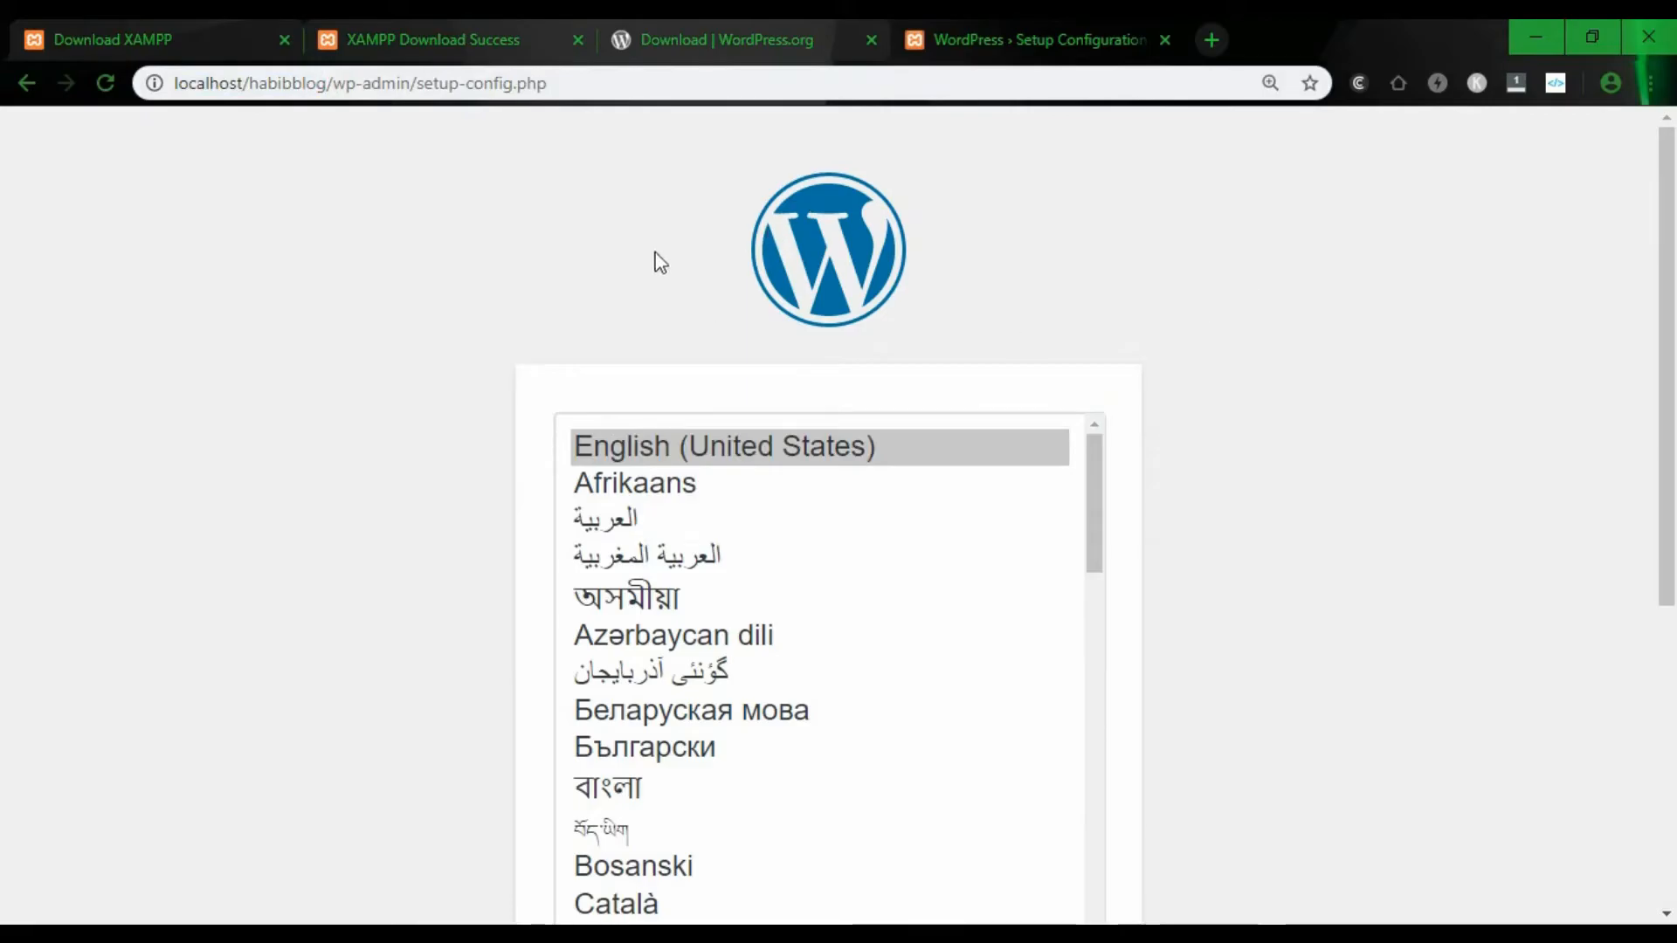
{"action": "key", "text": "alt+Tab"}
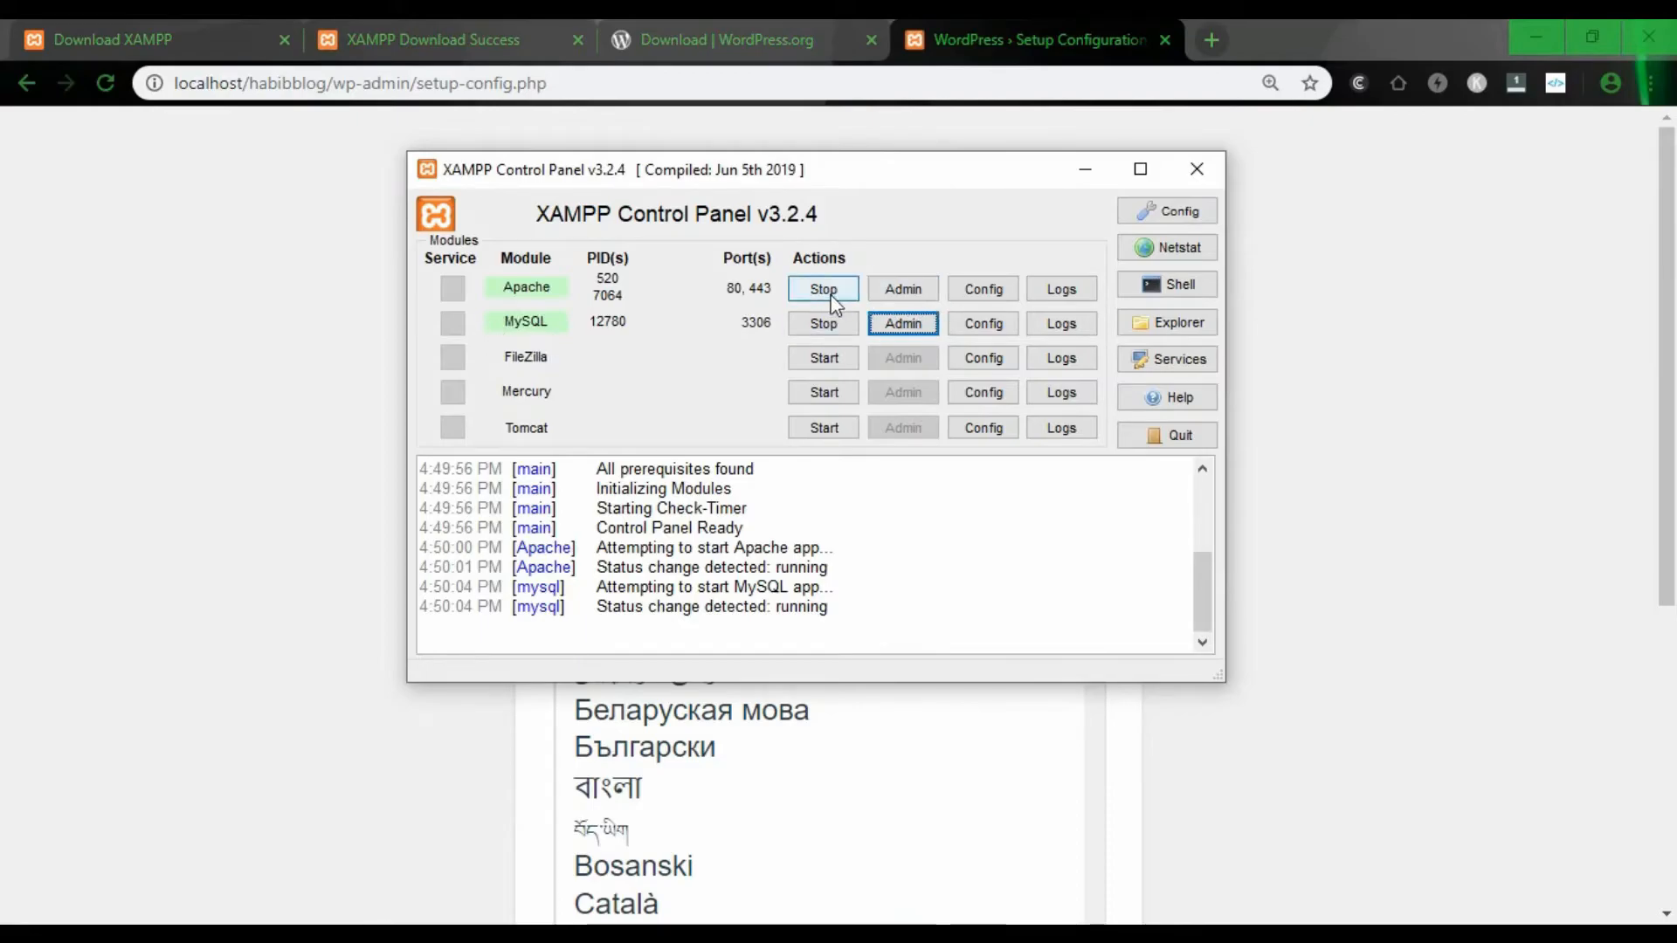
{"action": "left_click", "coordinate": [1084, 170]}
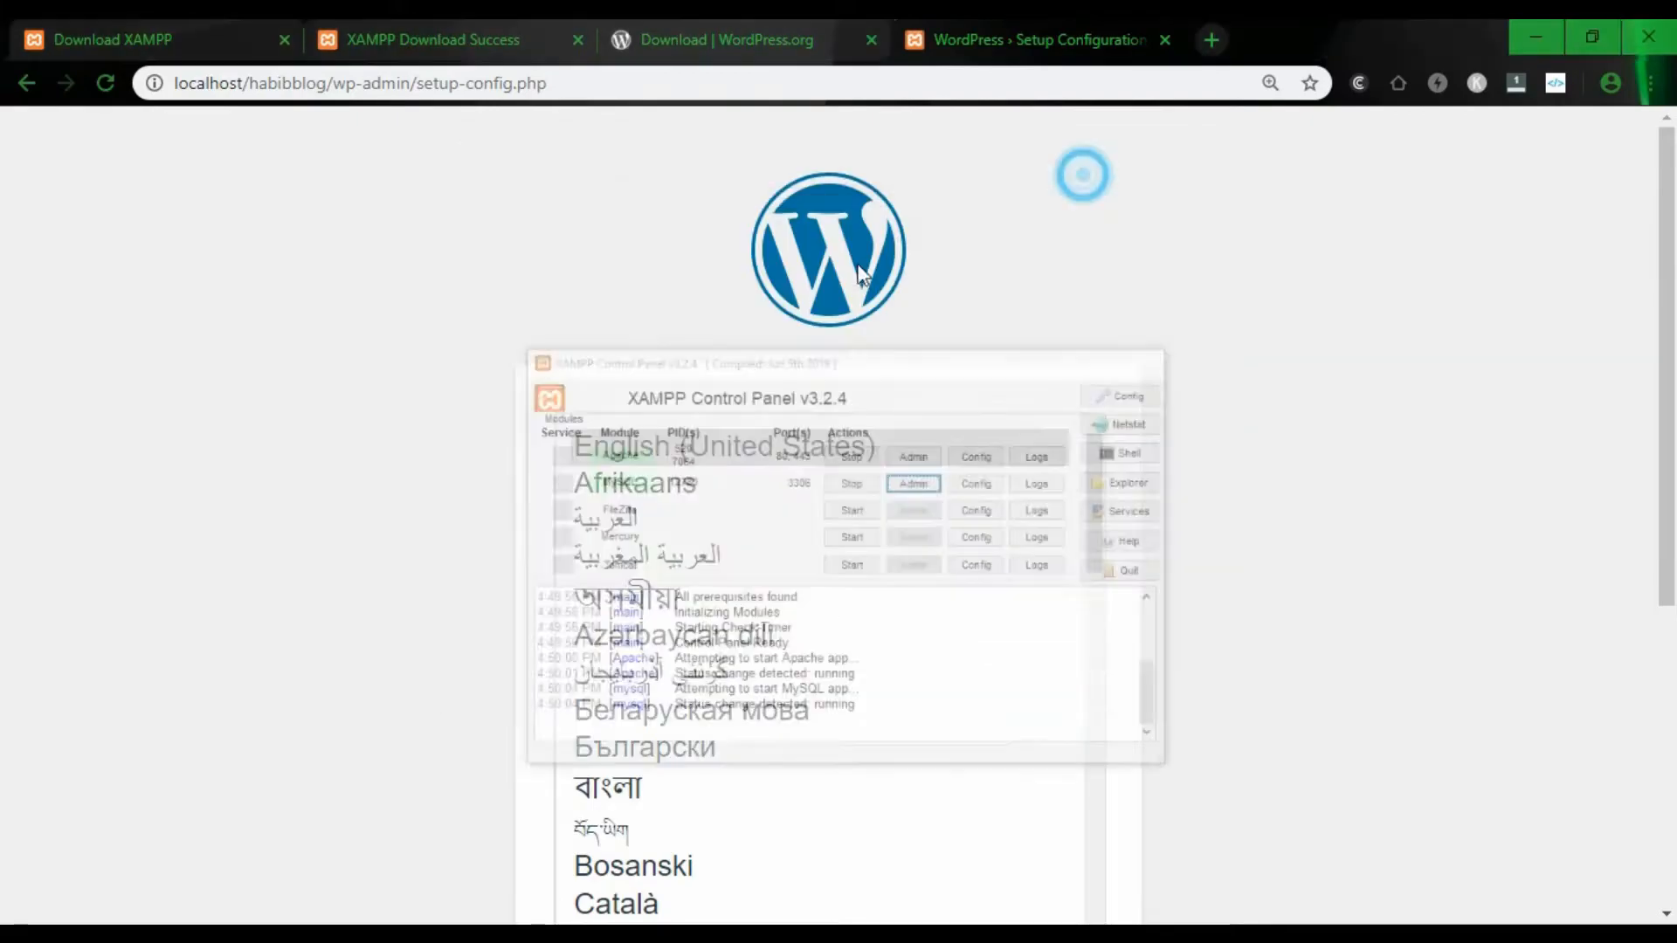
- Continue WordPress setup with English (United States) as the language
{"action": "scroll", "coordinate": [746, 472], "scroll_direction": "down", "scroll_amount": 2}
{"action": "scroll", "coordinate": [747, 472], "scroll_direction": "down", "scroll_amount": 5}
{"action": "scroll", "coordinate": [824, 569], "scroll_direction": "up", "scroll_amount": 6}
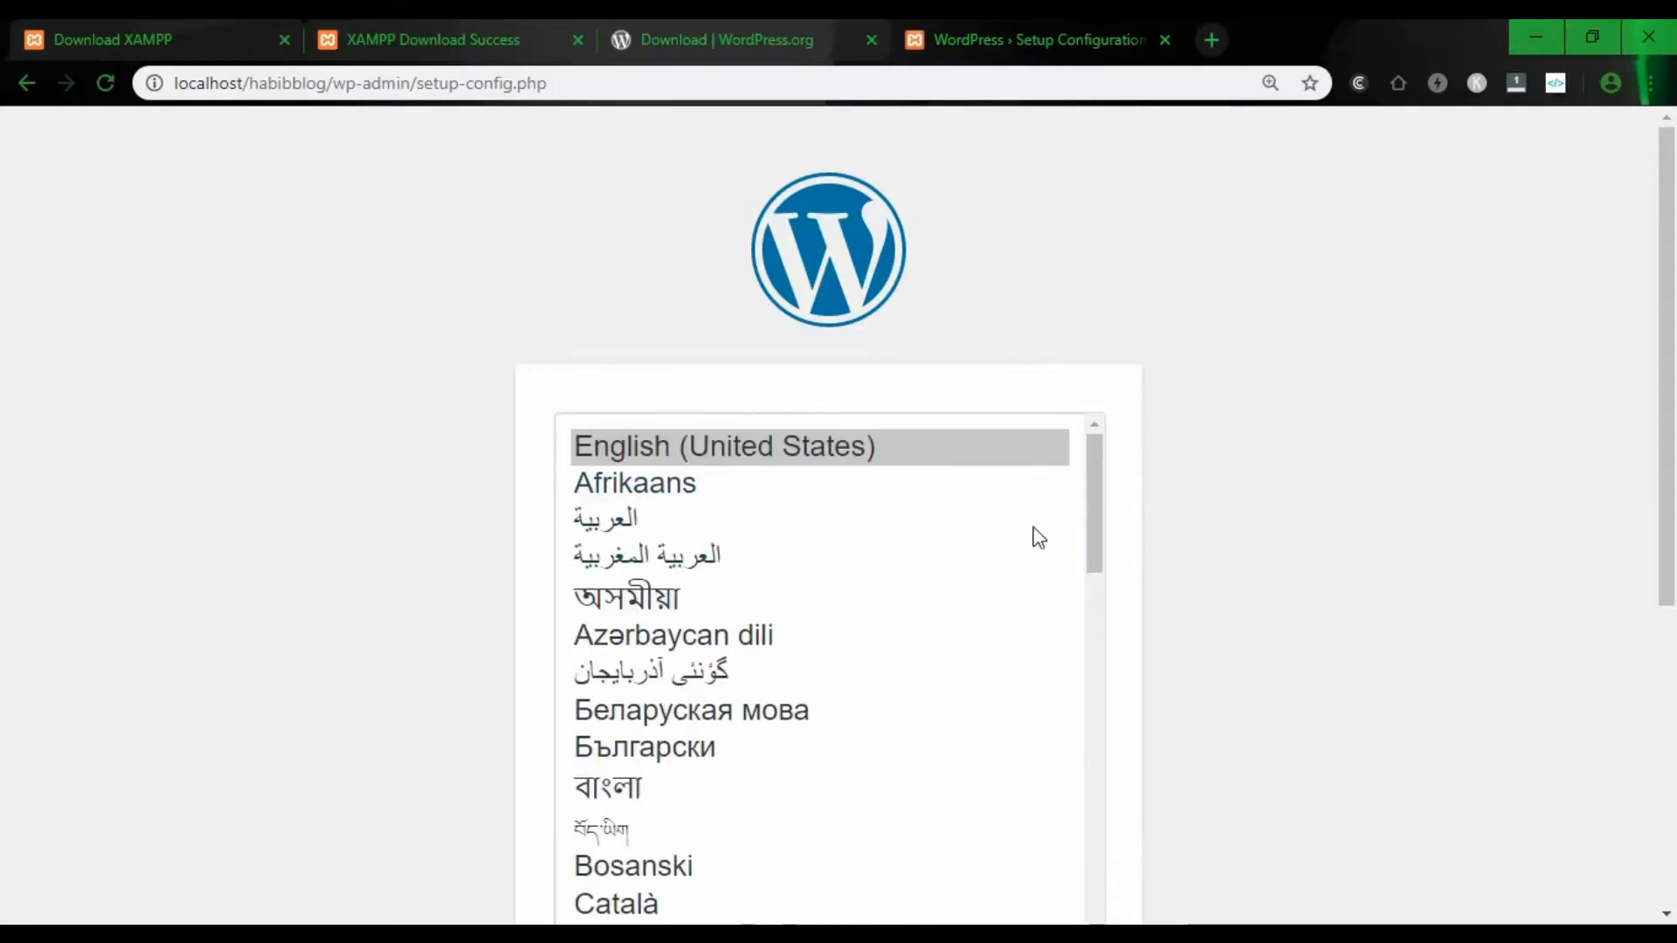
{"action": "scroll", "coordinate": [1271, 400], "scroll_direction": "down", "scroll_amount": 5}
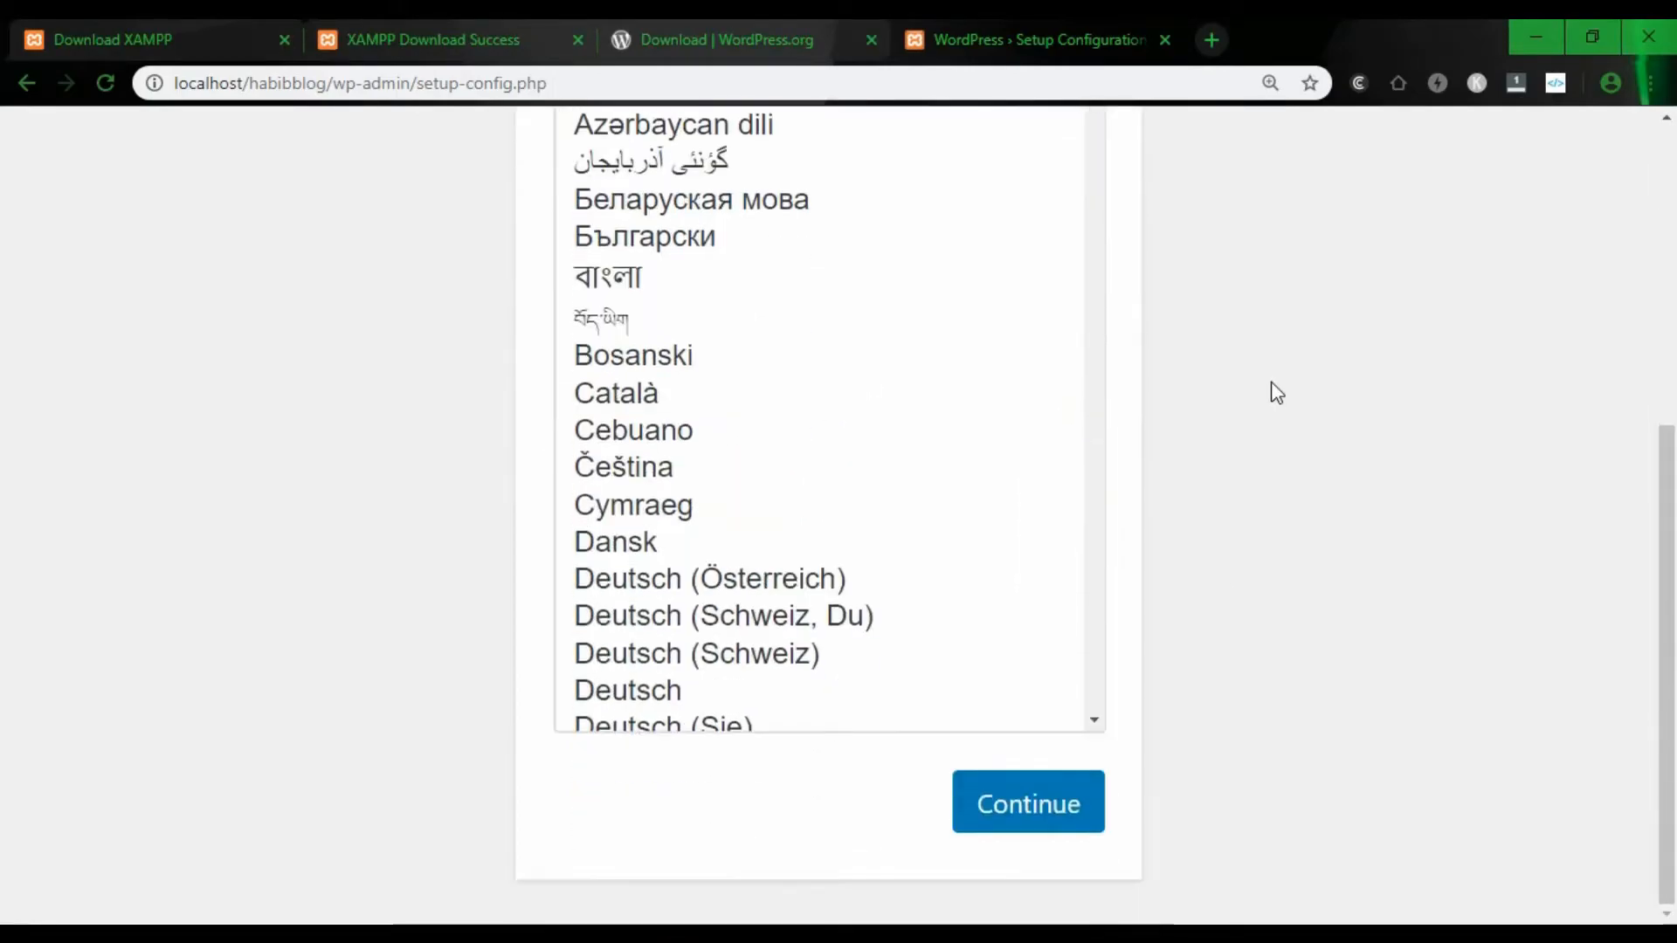
{"action": "scroll", "coordinate": [1277, 403], "scroll_direction": "up", "scroll_amount": 5}
{"action": "scroll", "coordinate": [779, 568], "scroll_direction": "down", "scroll_amount": 12}
{"action": "scroll", "coordinate": [749, 580], "scroll_direction": "up", "scroll_amount": 6}
{"action": "scroll", "coordinate": [738, 638], "scroll_direction": "up", "scroll_amount": 5}
{"action": "scroll", "coordinate": [1149, 569], "scroll_direction": "down", "scroll_amount": 5}
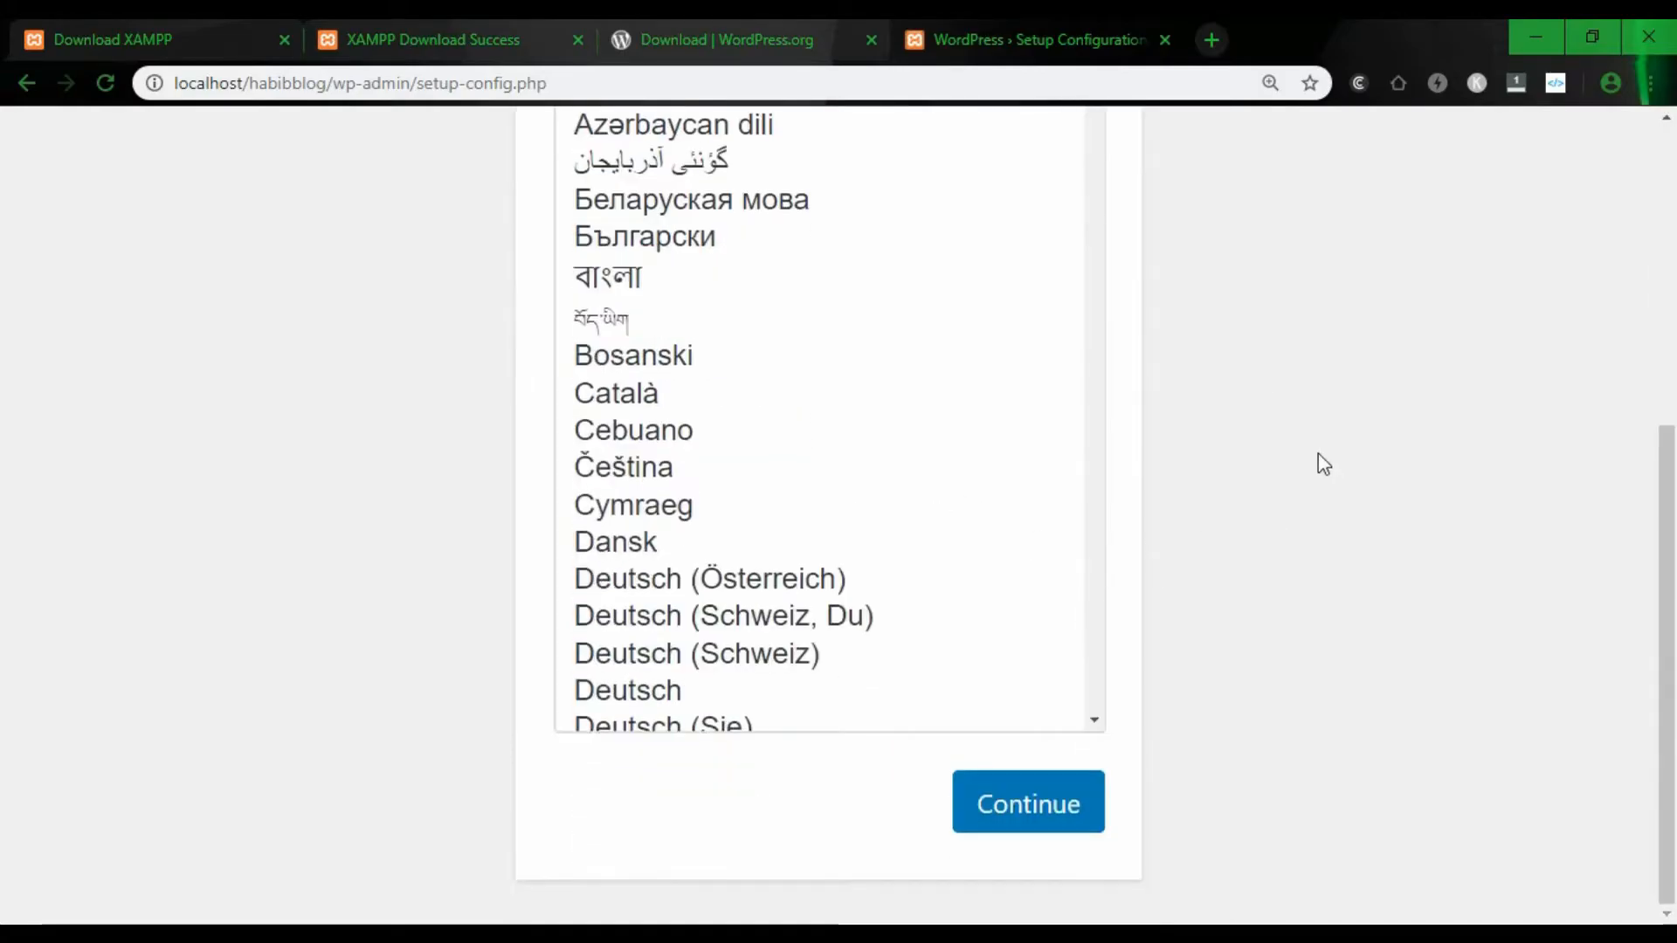
{"action": "left_click", "coordinate": [1037, 799]}
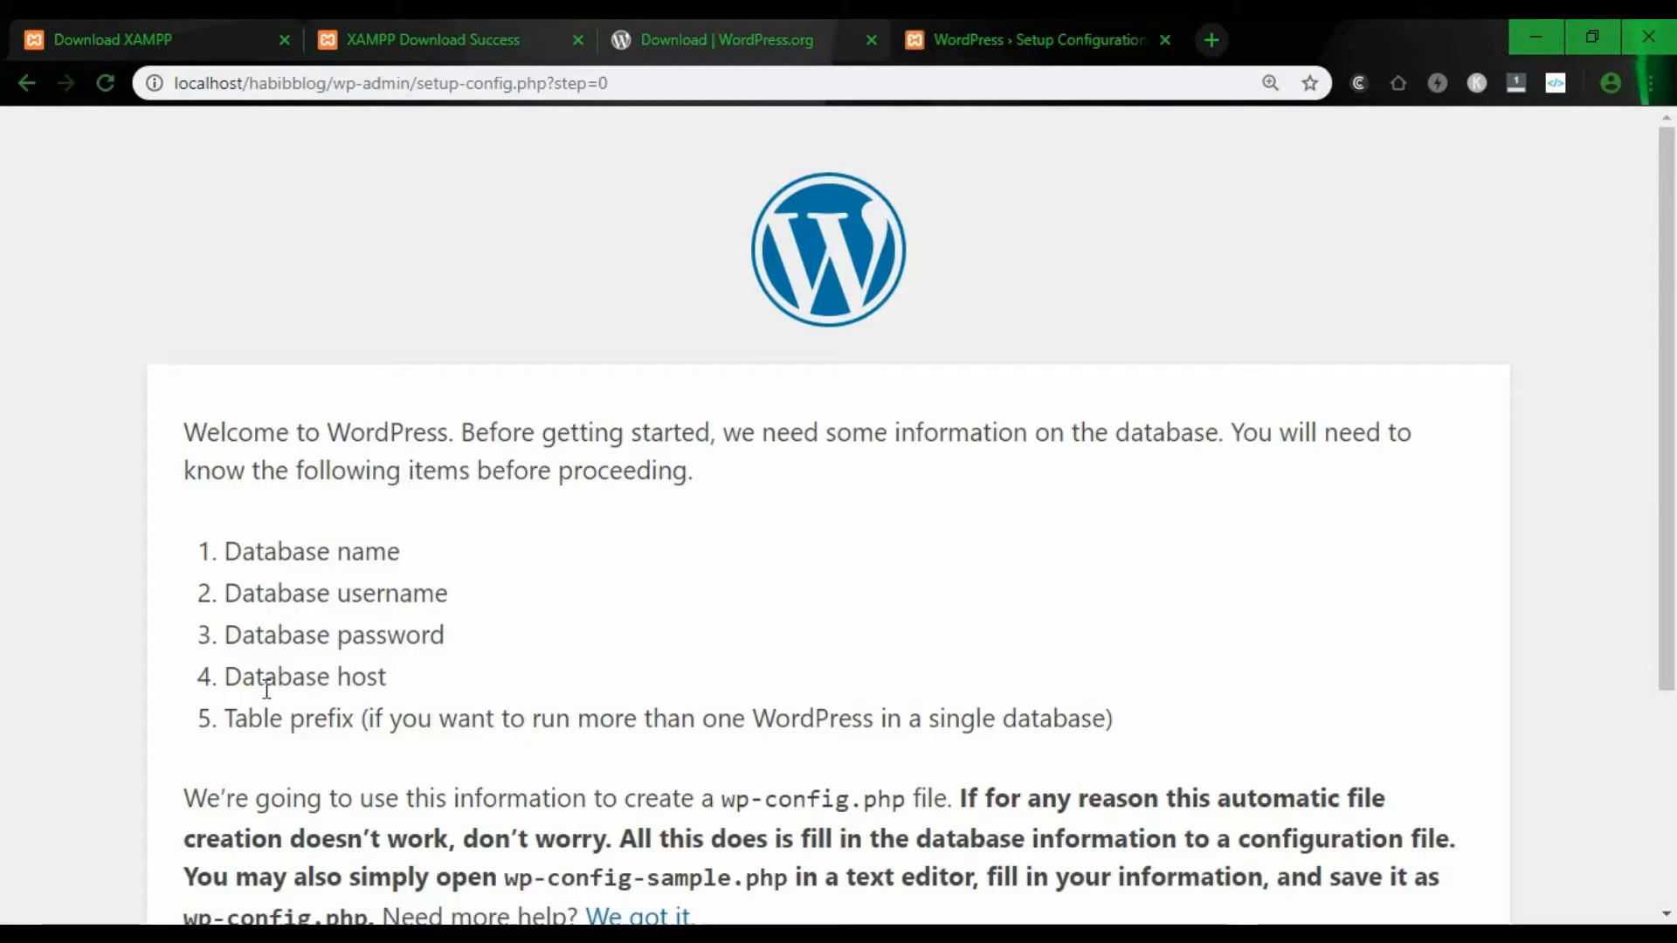
{"action": "scroll", "coordinate": [458, 650], "scroll_direction": "down", "scroll_amount": 1}
{"action": "scroll", "coordinate": [464, 653], "scroll_direction": "down", "scroll_amount": 3}
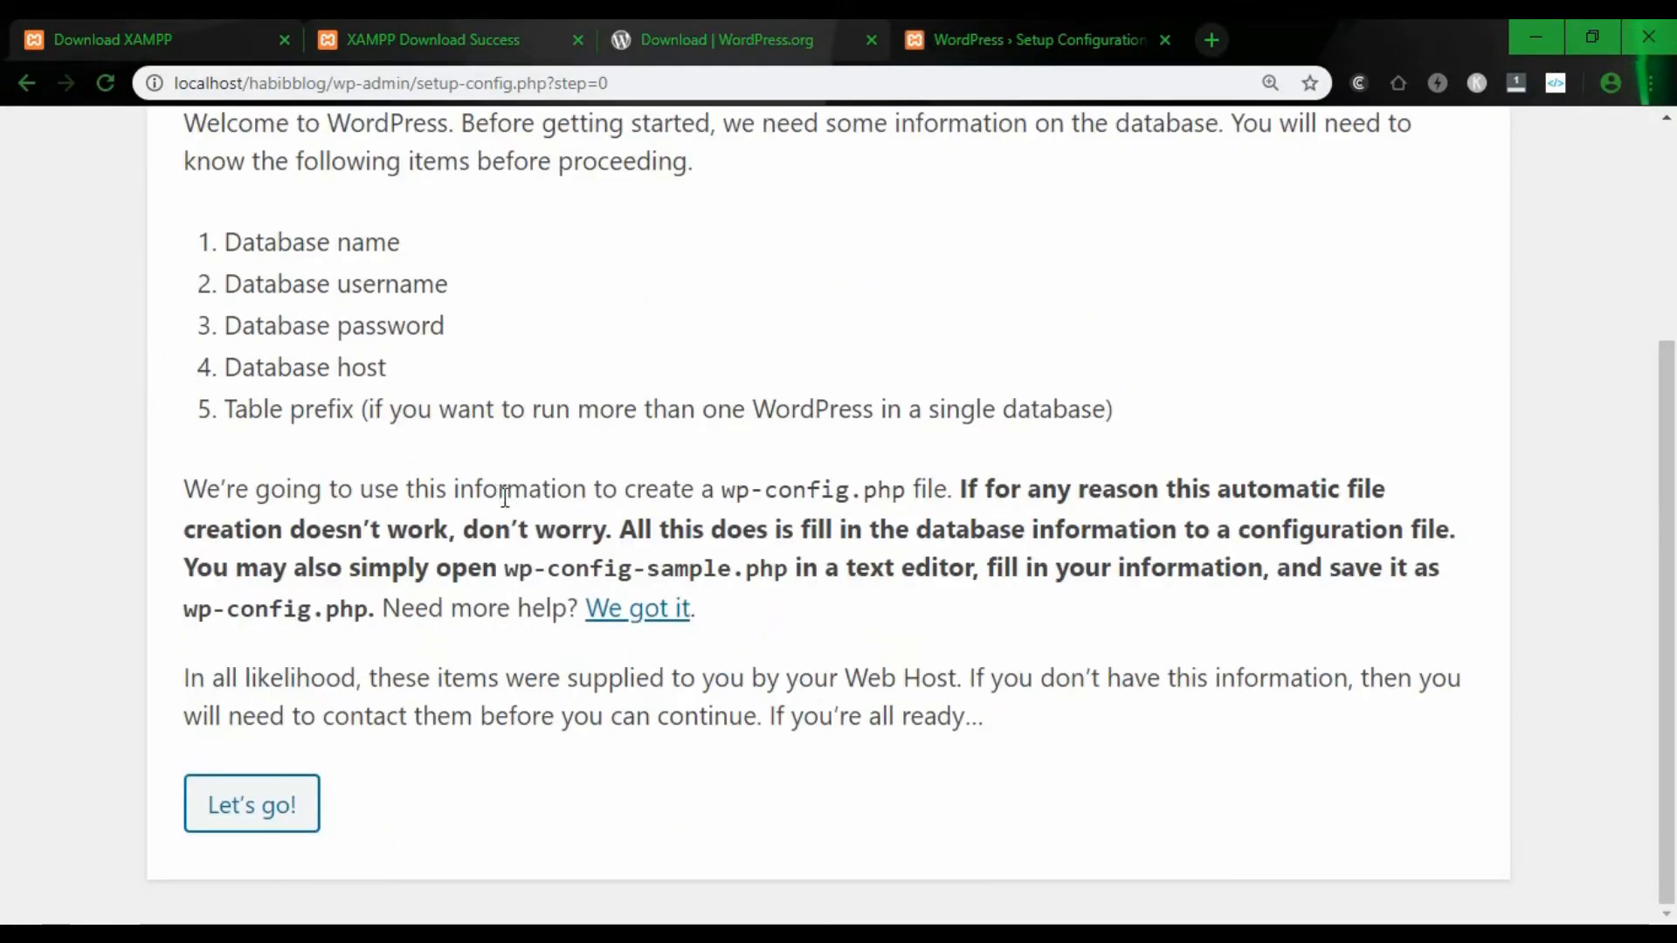
- Enter database name habibblog and username root in the connection form
{"action": "left_click", "coordinate": [259, 823]}
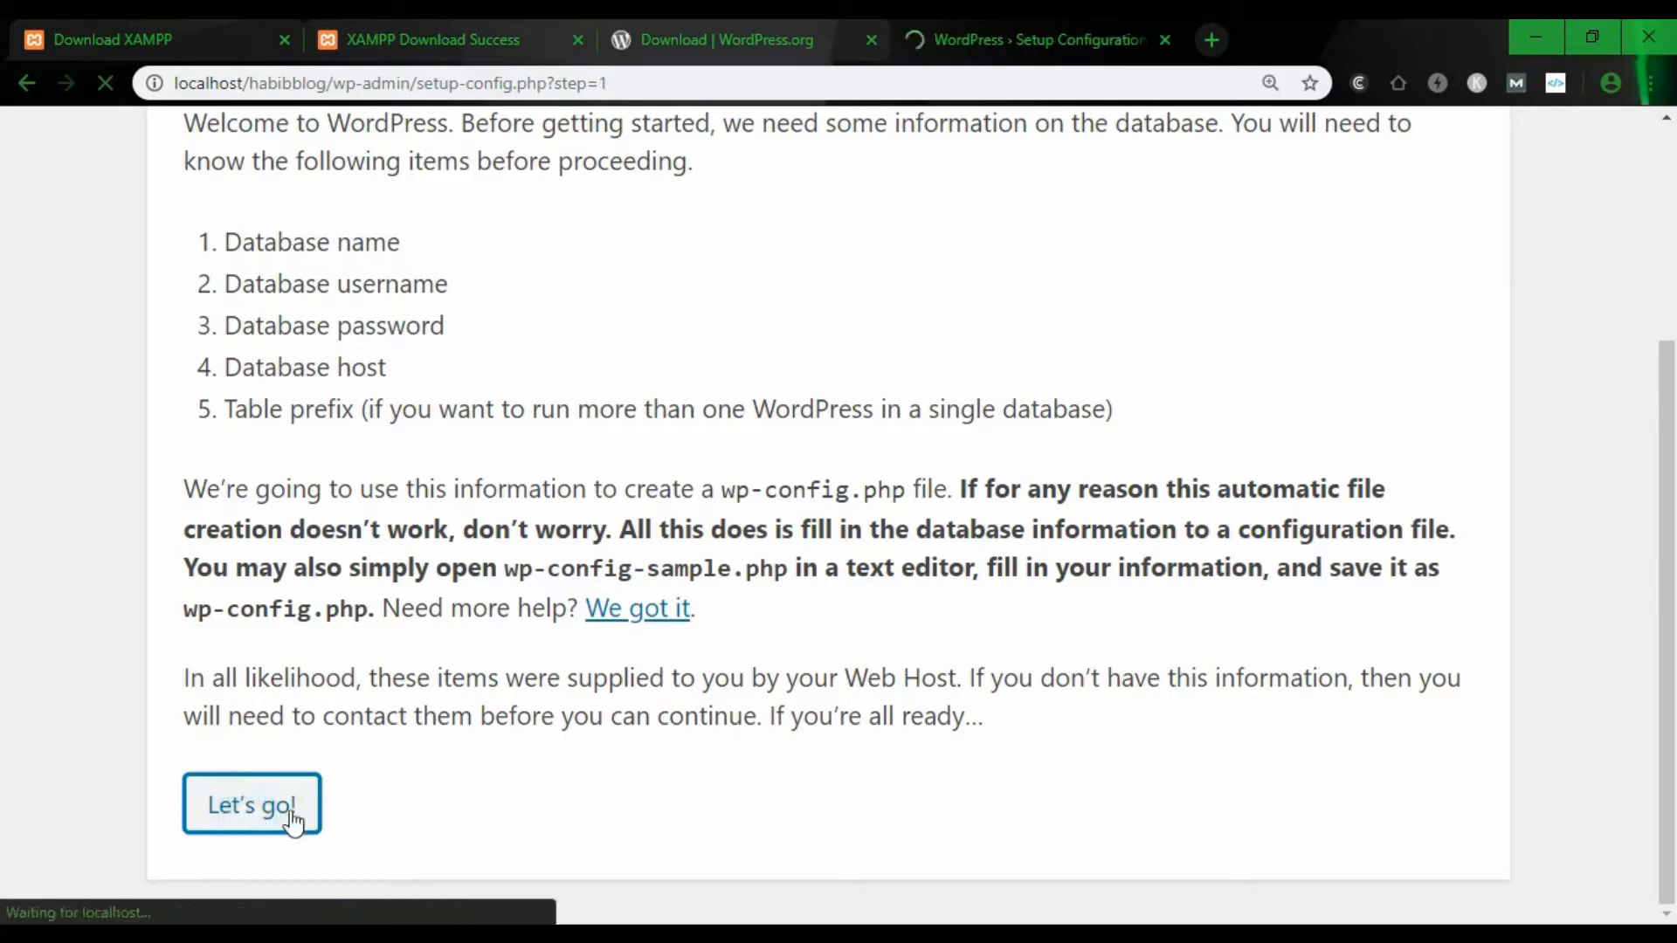
{"action": "scroll", "coordinate": [318, 349], "scroll_direction": "down", "scroll_amount": 2}
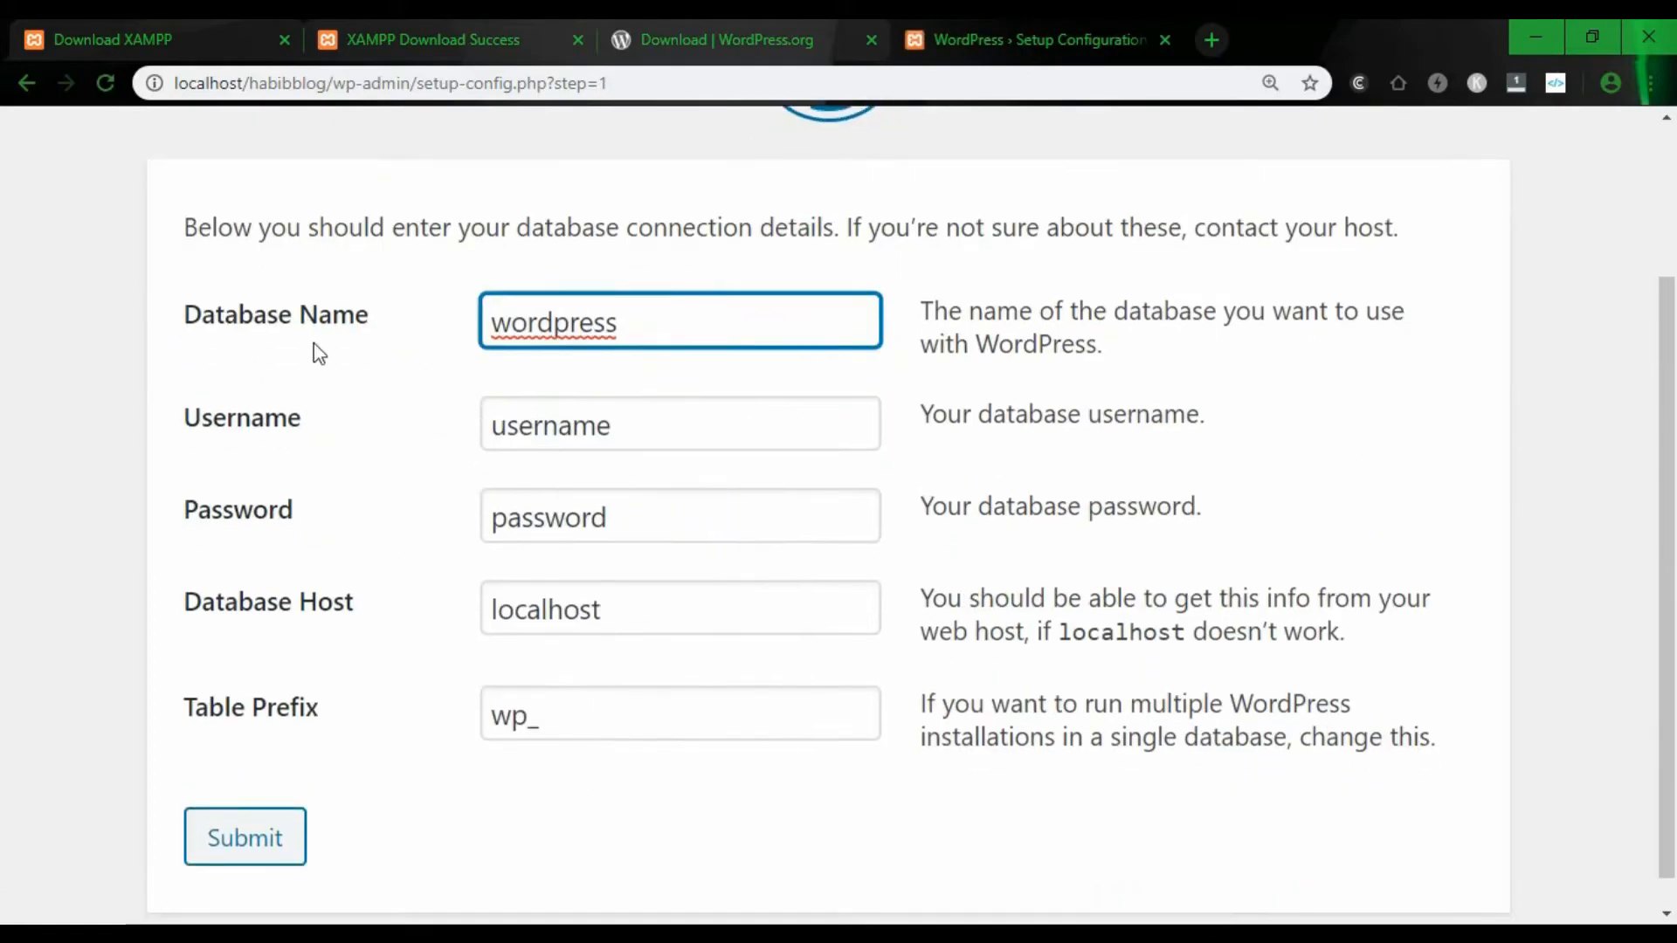
{"action": "left_click", "coordinate": [656, 328]}
{"action": "double_click", "coordinate": [657, 328]}
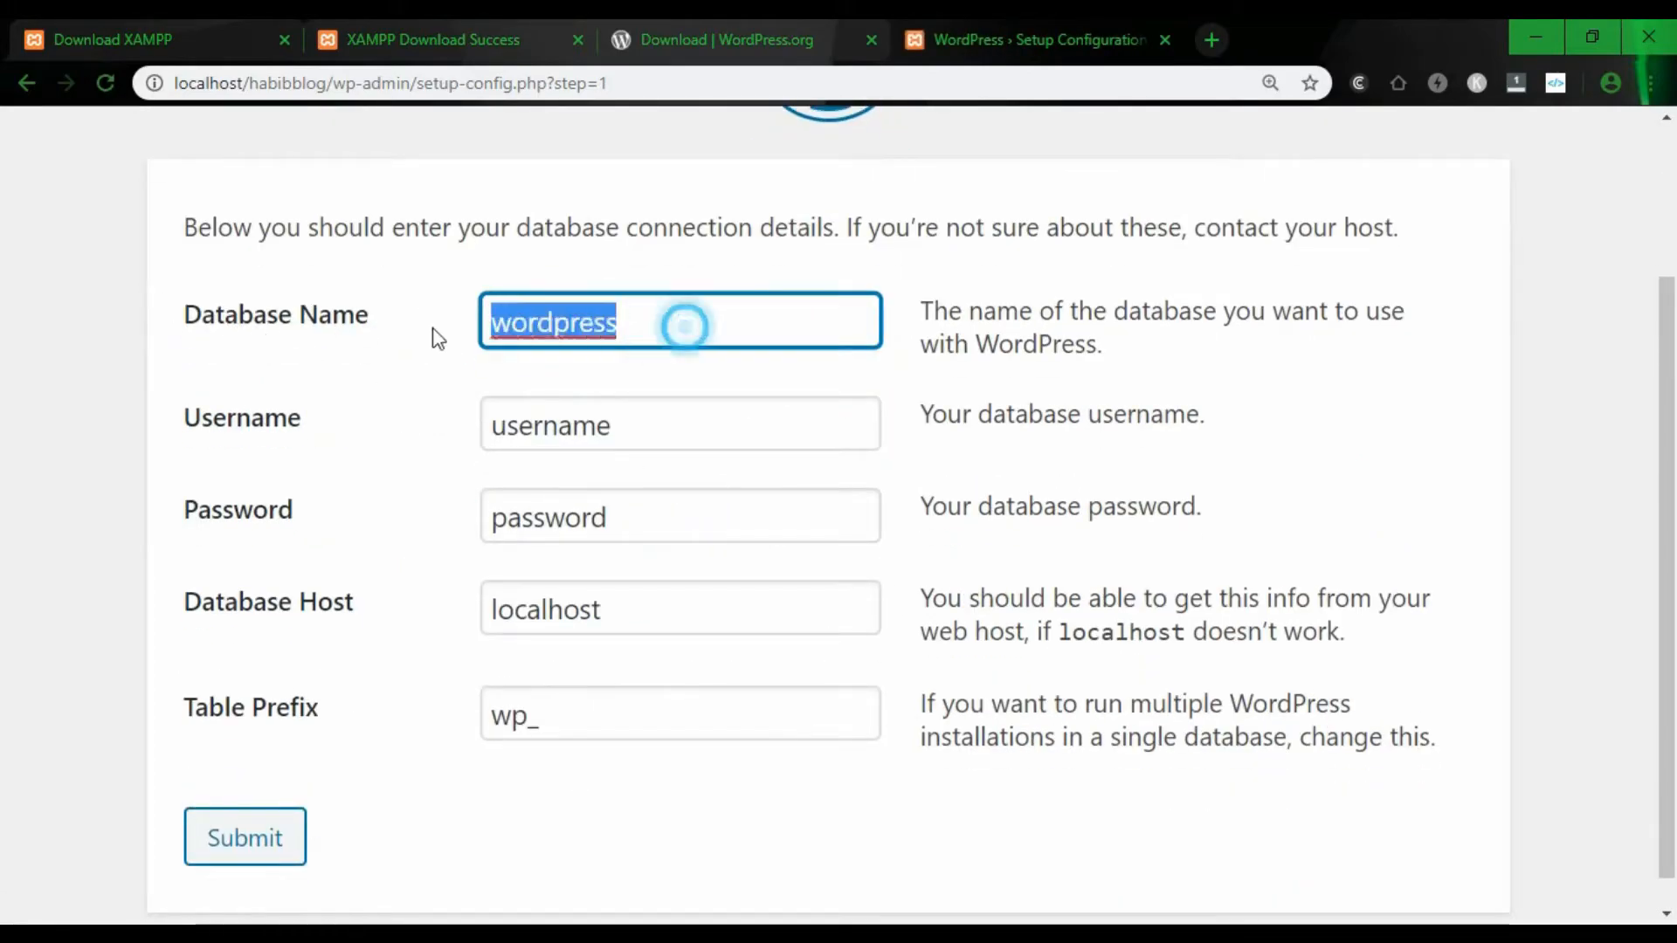
{"action": "type", "text": "habib"}
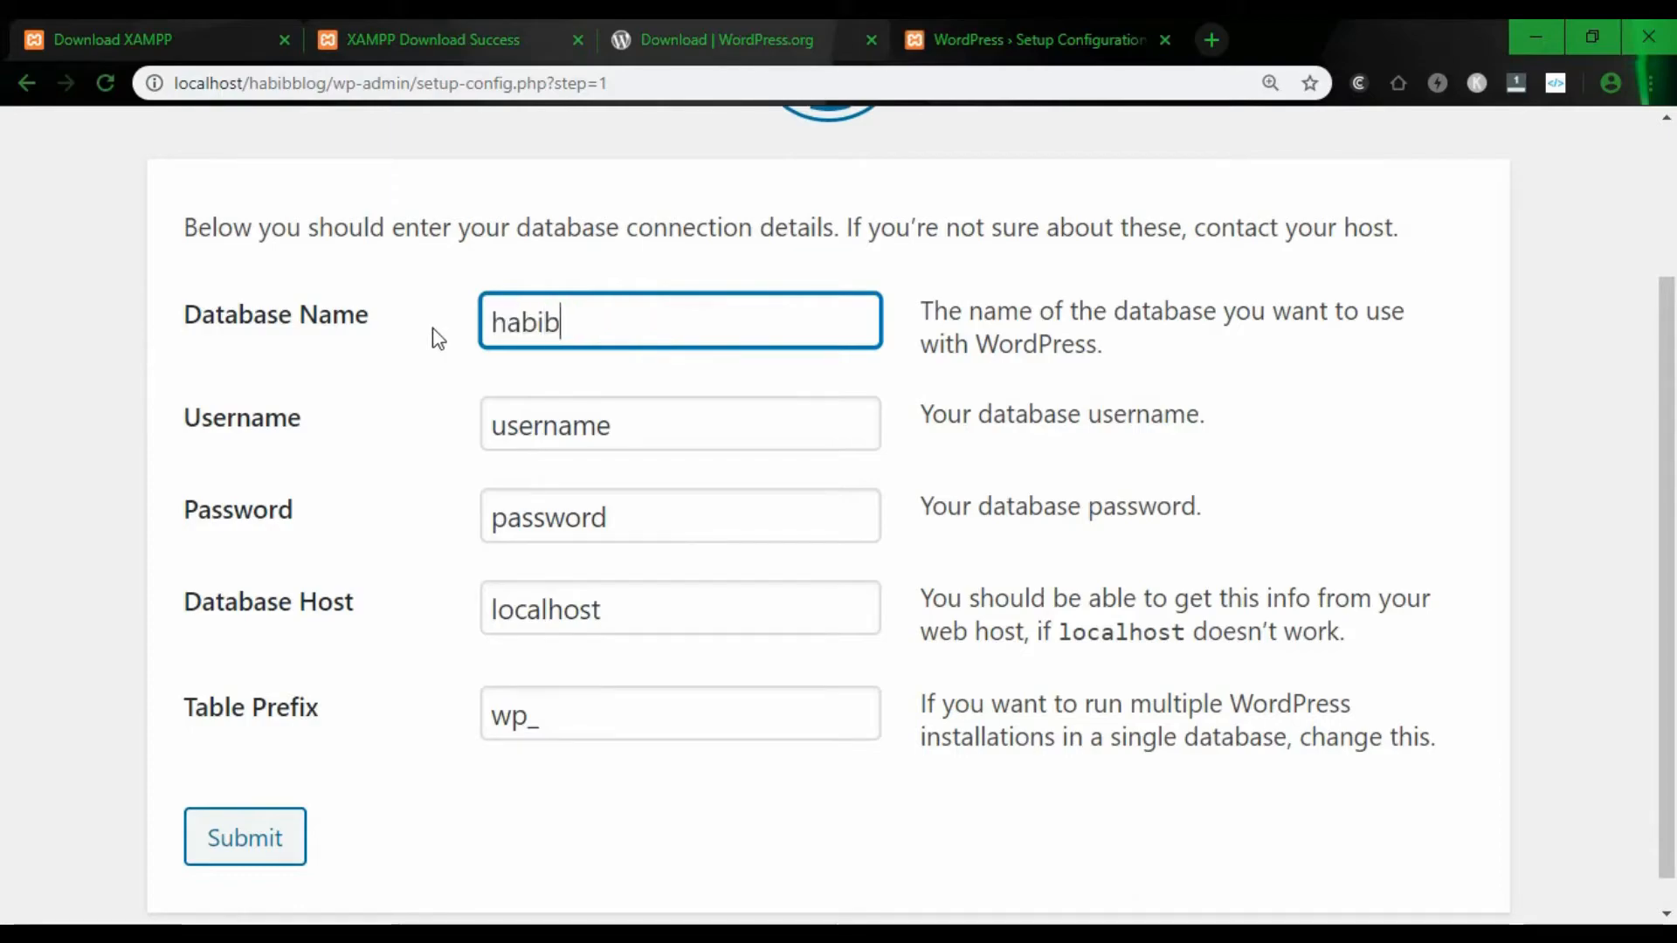
{"action": "type", "text": "blog"}
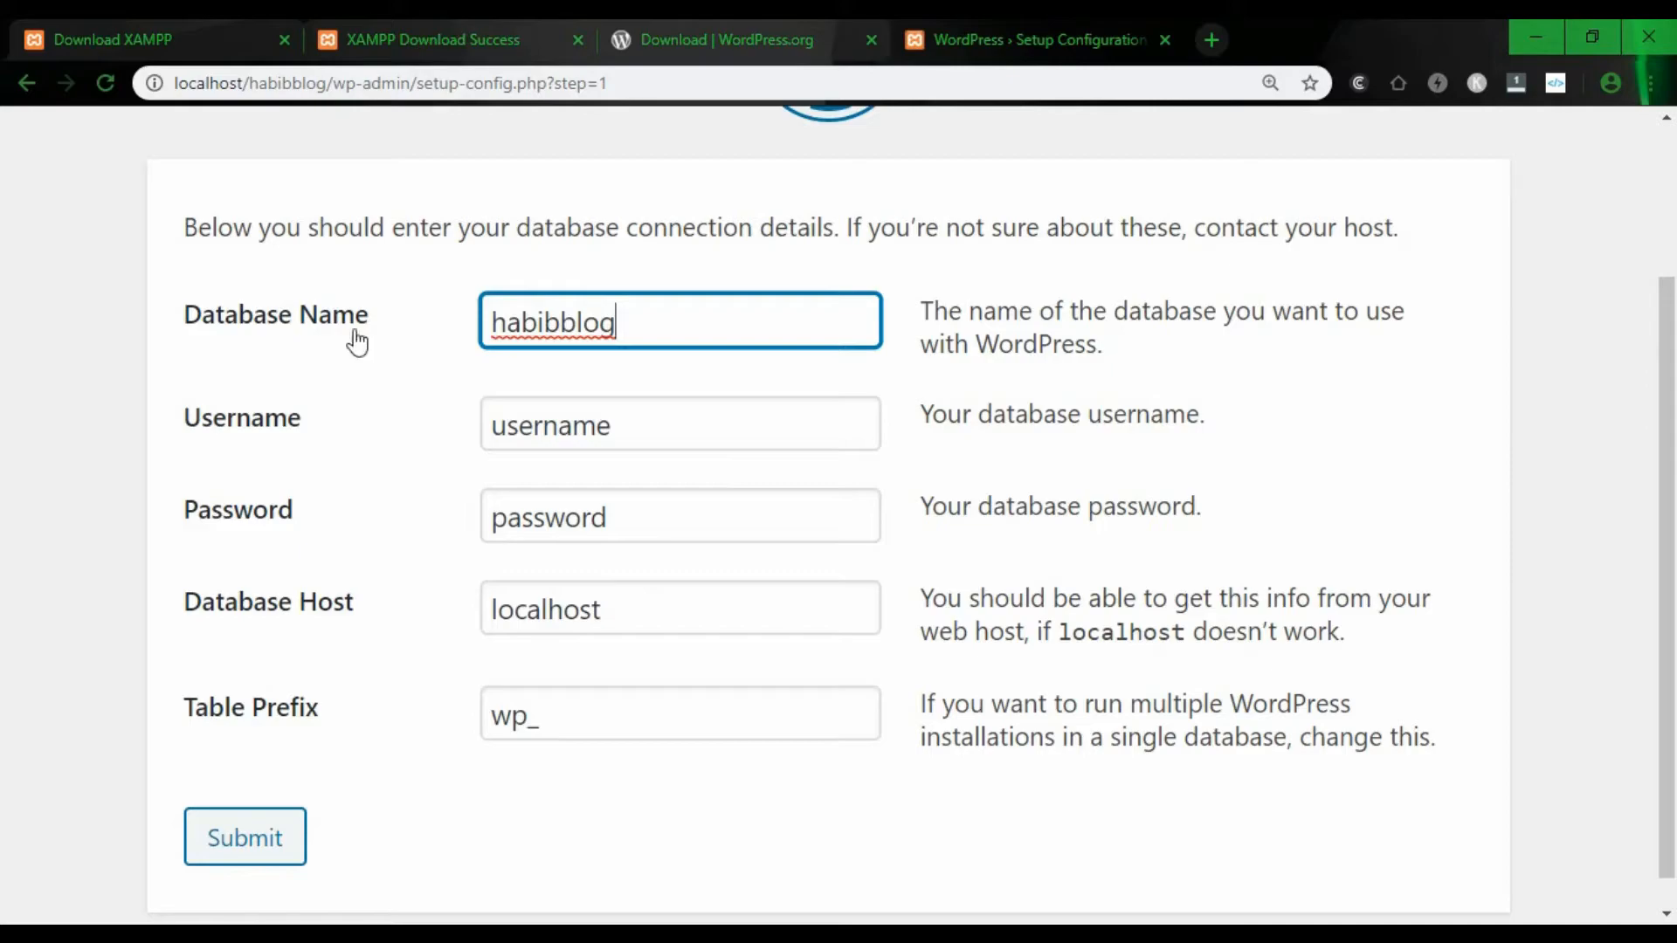
{"action": "left_click_drag", "start_coordinate": [636, 416], "coordinate": [468, 419]}
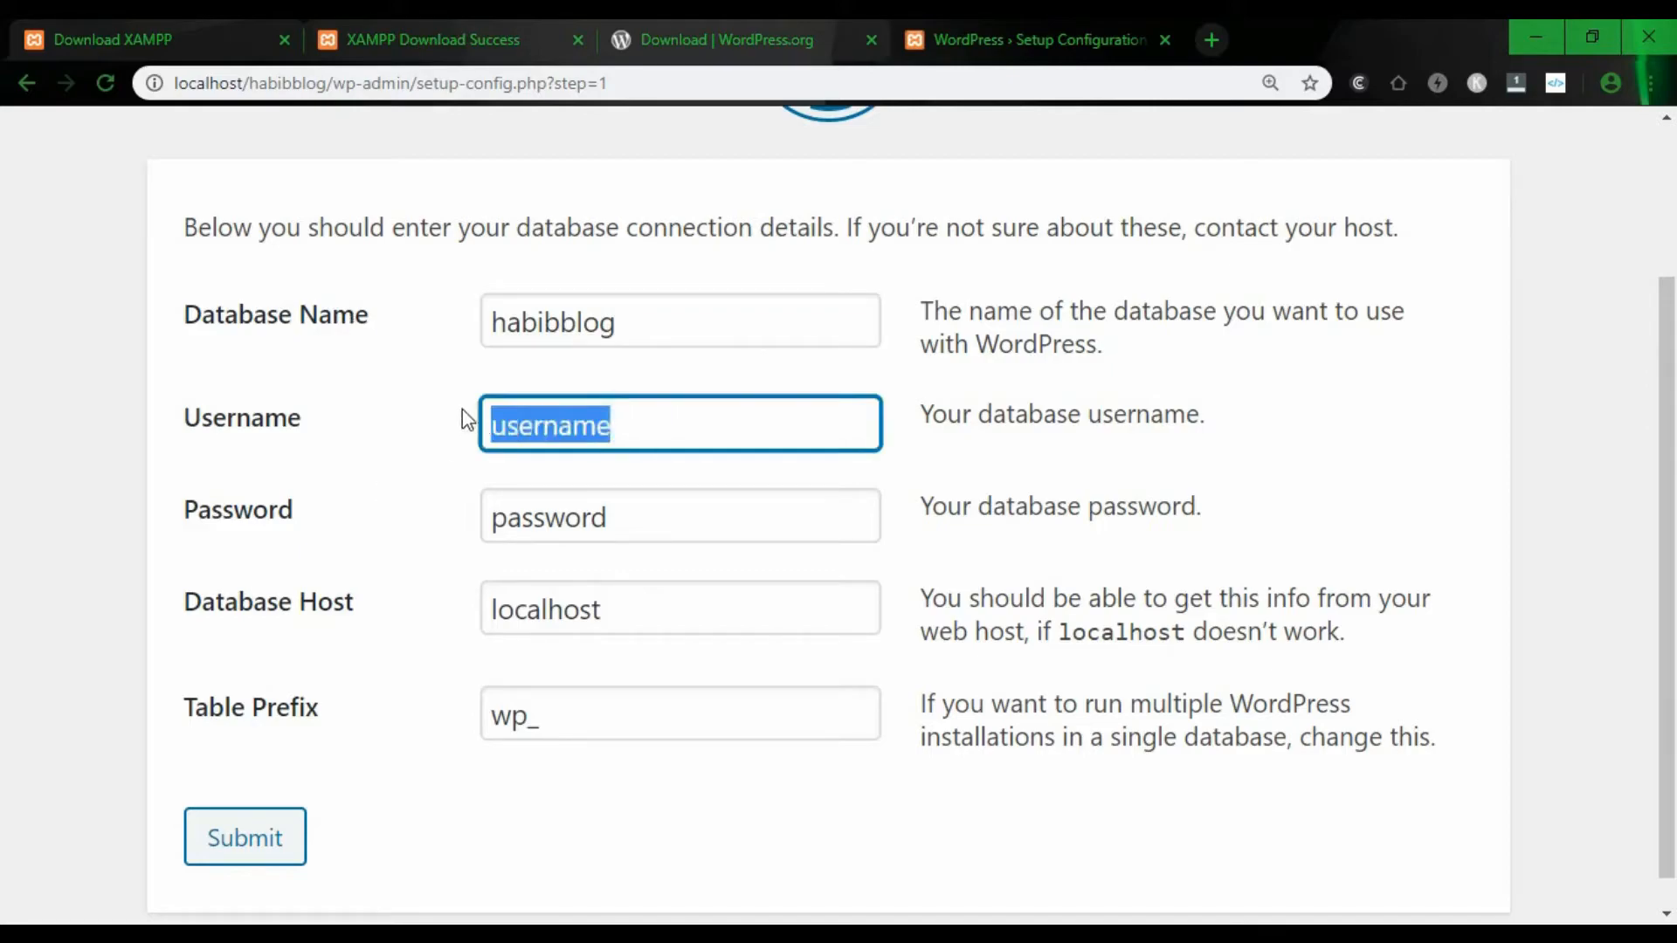
{"action": "type", "text": "root"}
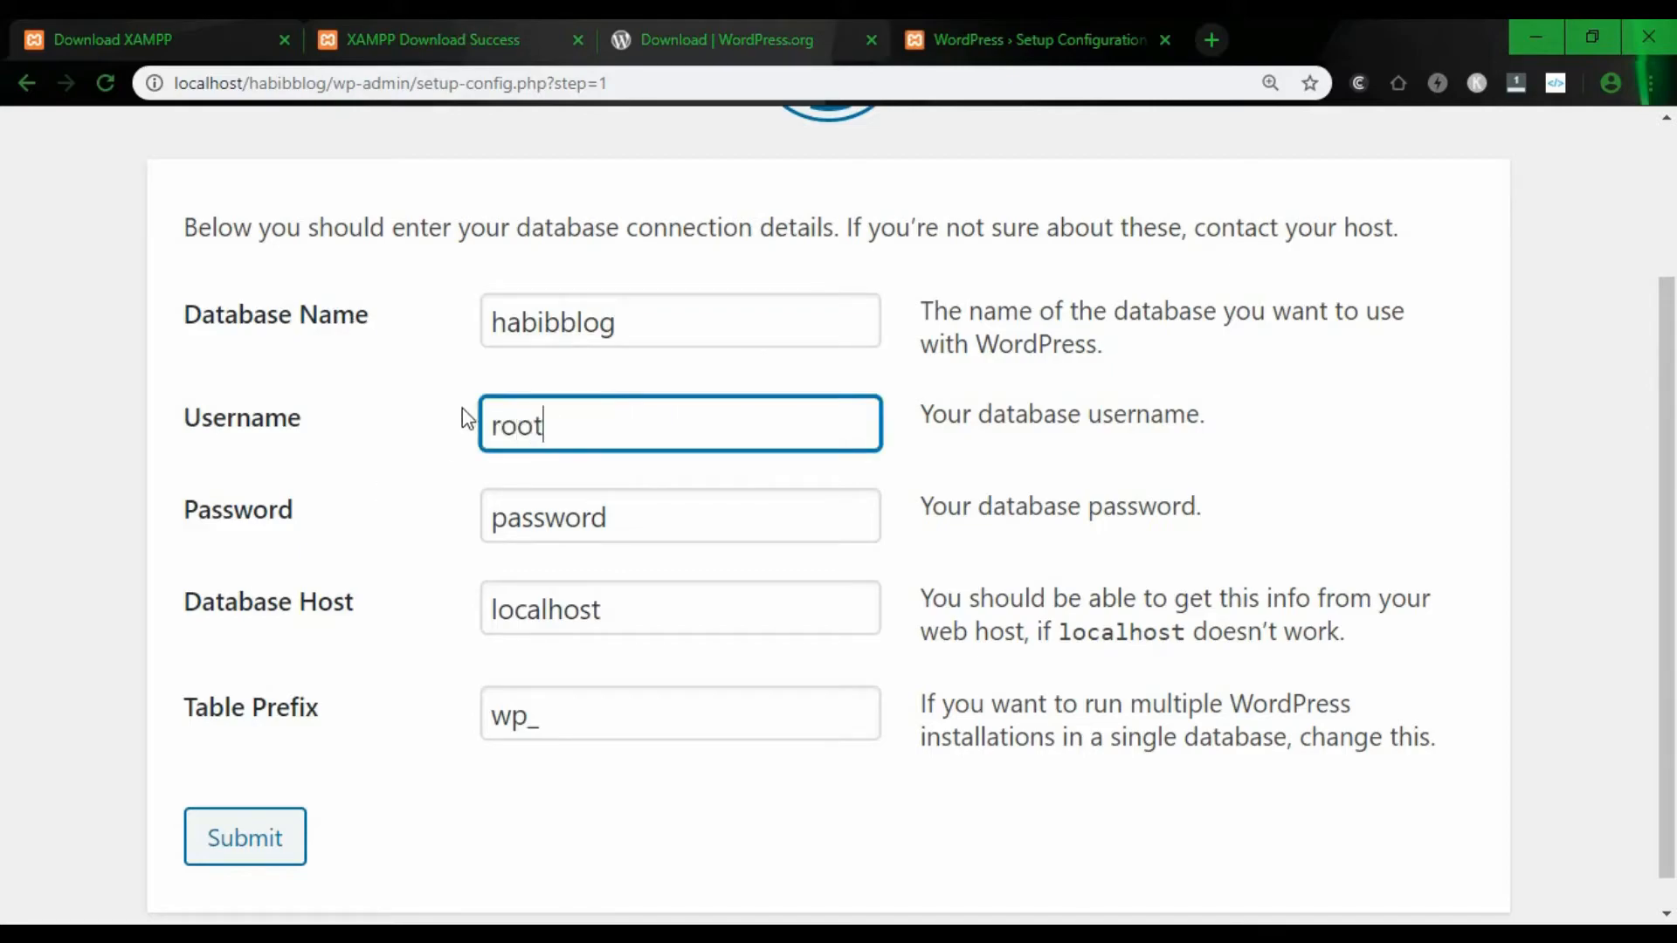
- Leave the password blank, keep localhost and the wp_ prefix, and submit
{"action": "left_click_drag", "start_coordinate": [621, 517], "coordinate": [449, 494]}
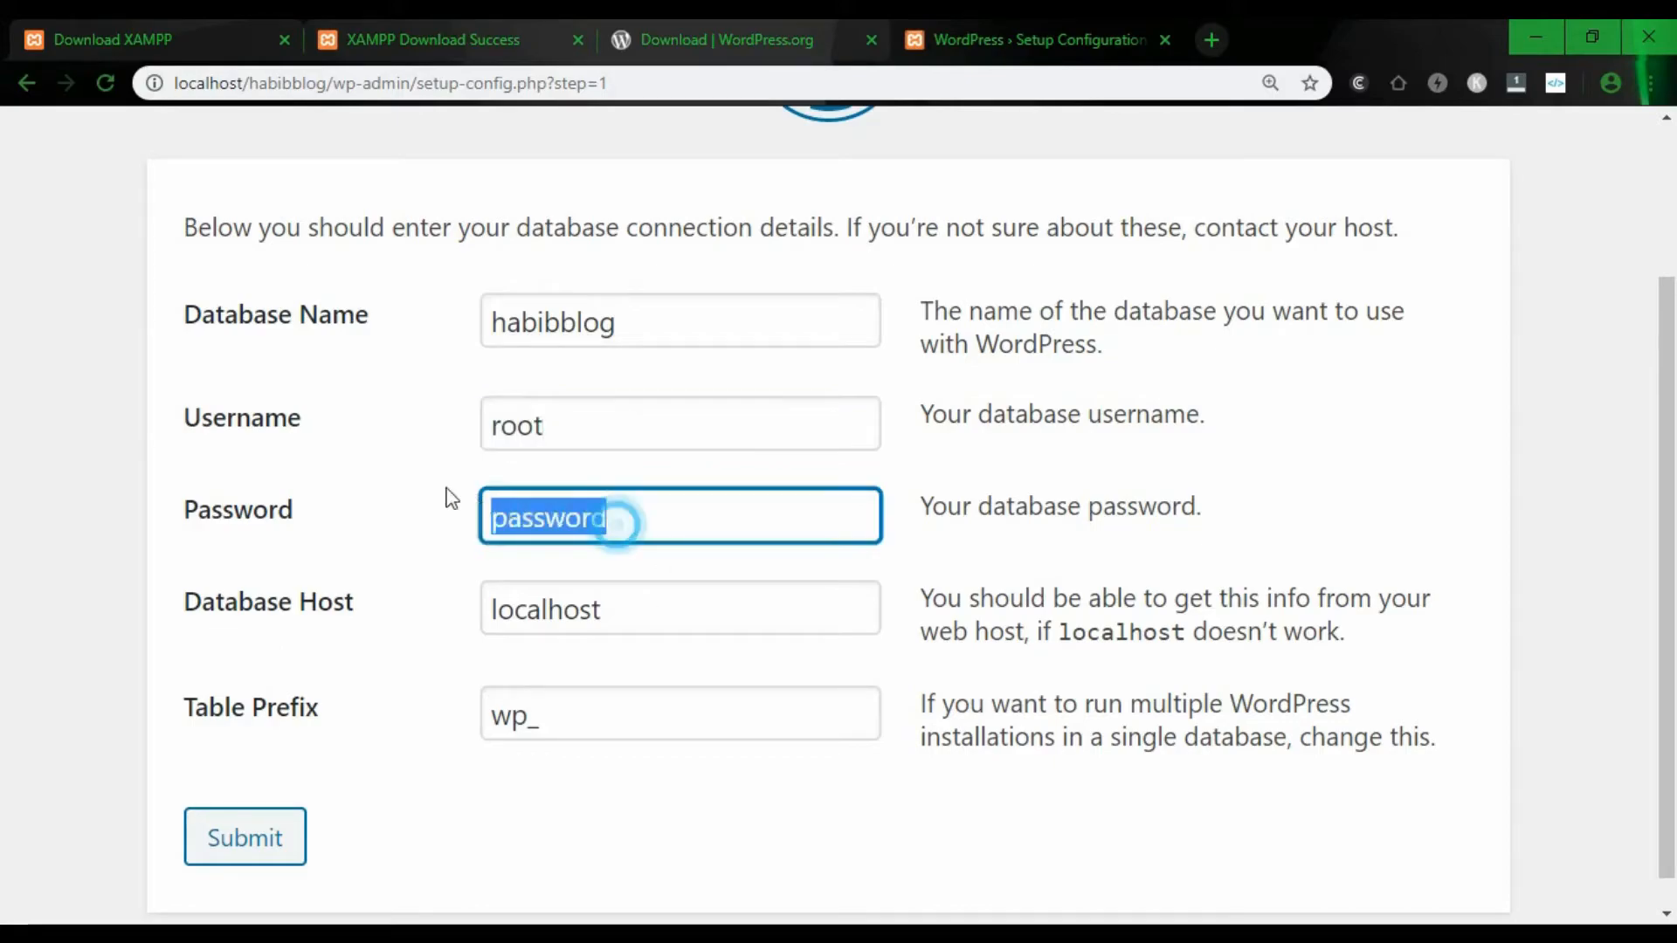
{"action": "key", "text": "BackSpace"}
{"action": "left_click_drag", "start_coordinate": [655, 610], "coordinate": [563, 609]}
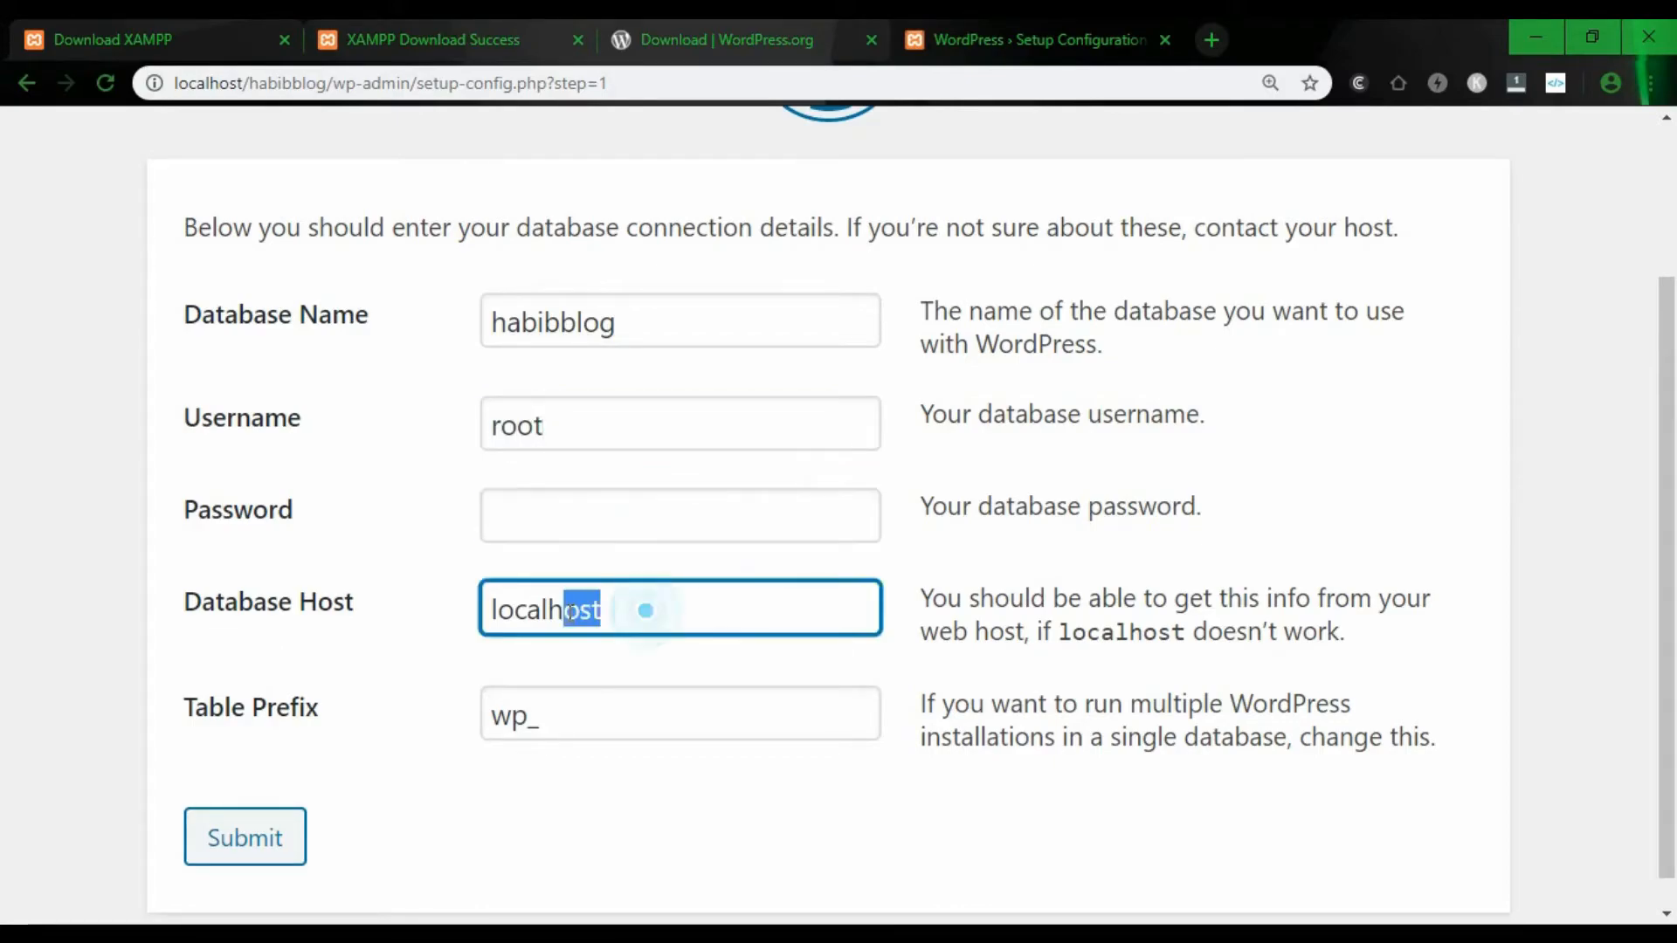
{"action": "left_click", "coordinate": [609, 612]}
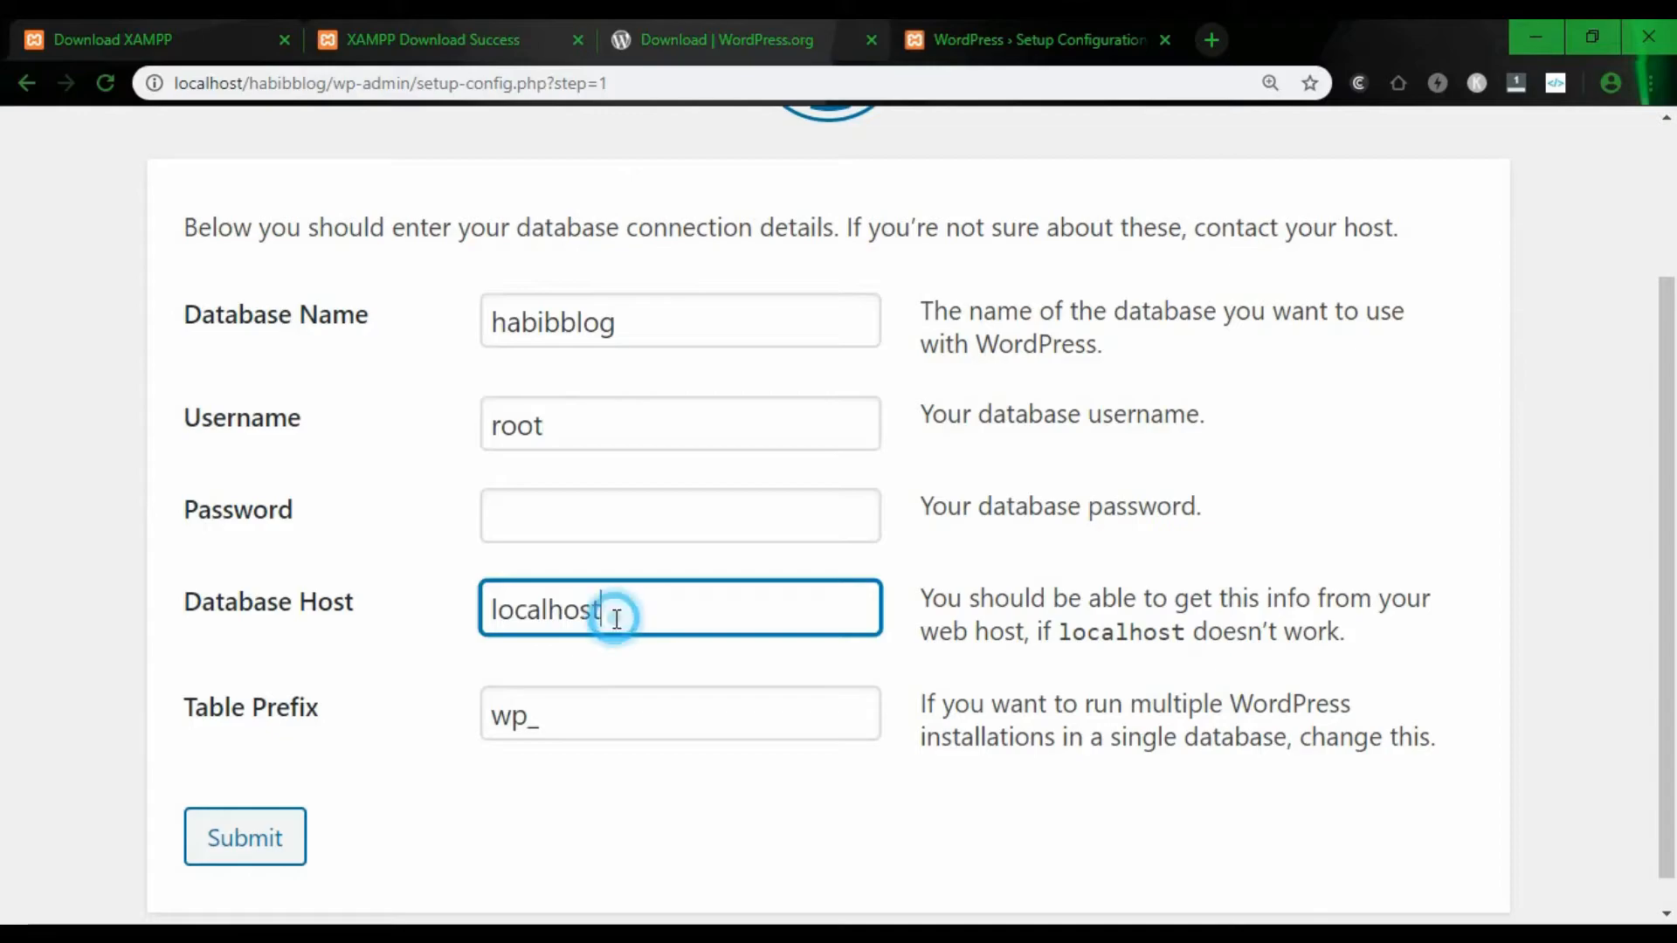
{"action": "left_click", "coordinate": [577, 730]}
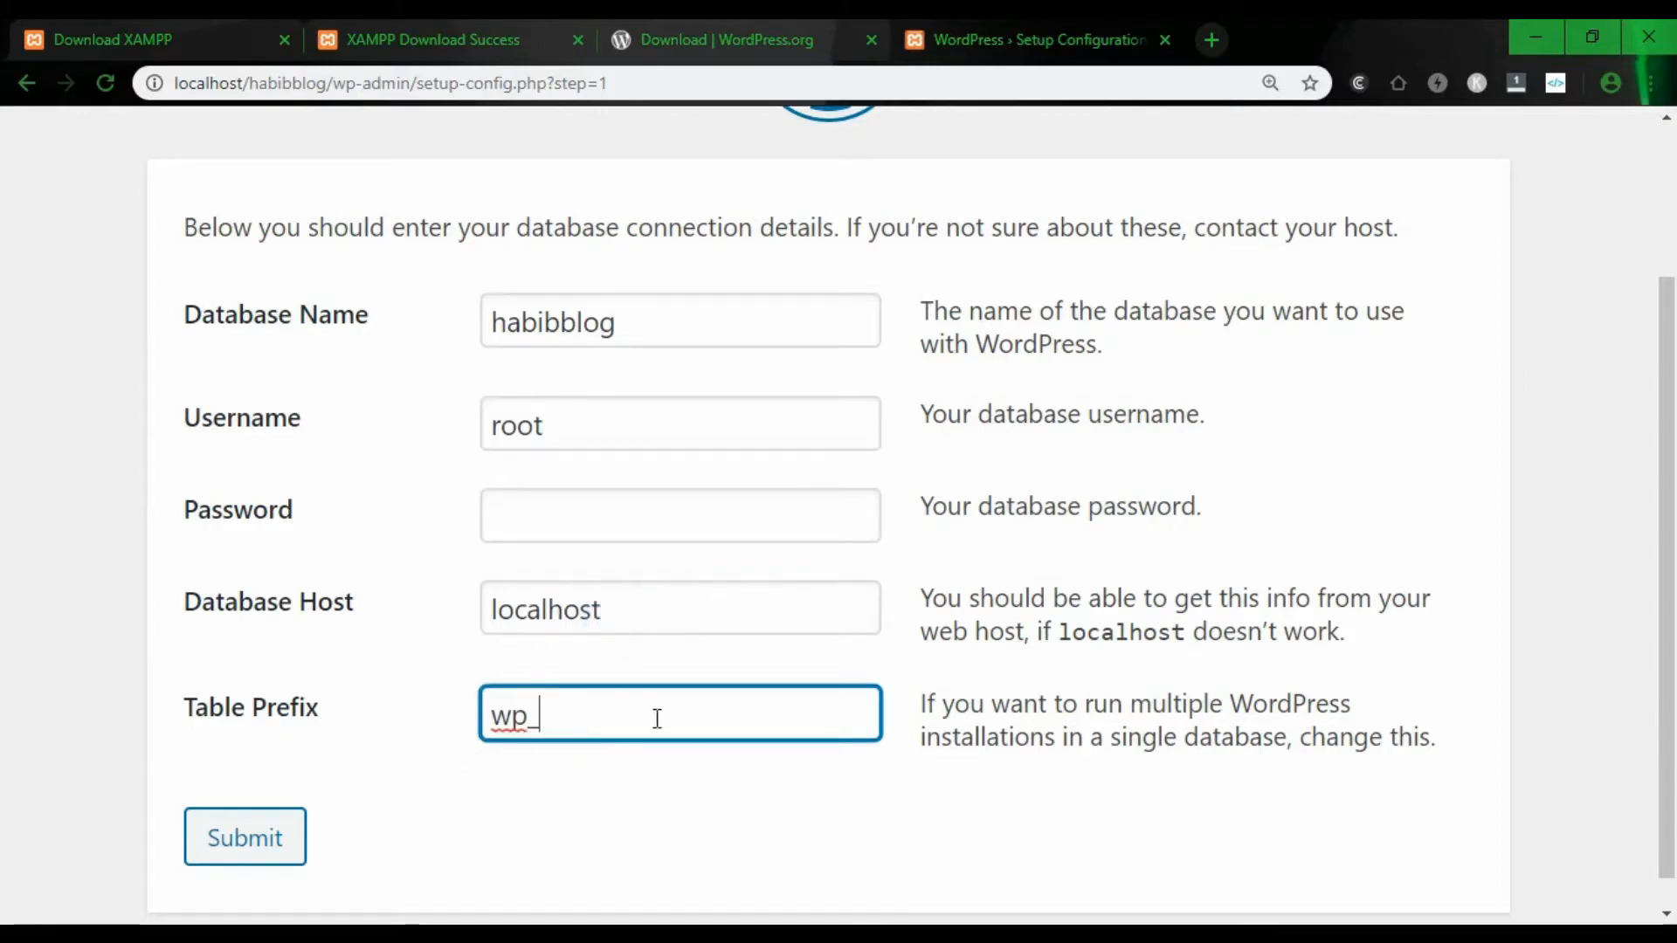
{"action": "left_click", "coordinate": [246, 840]}
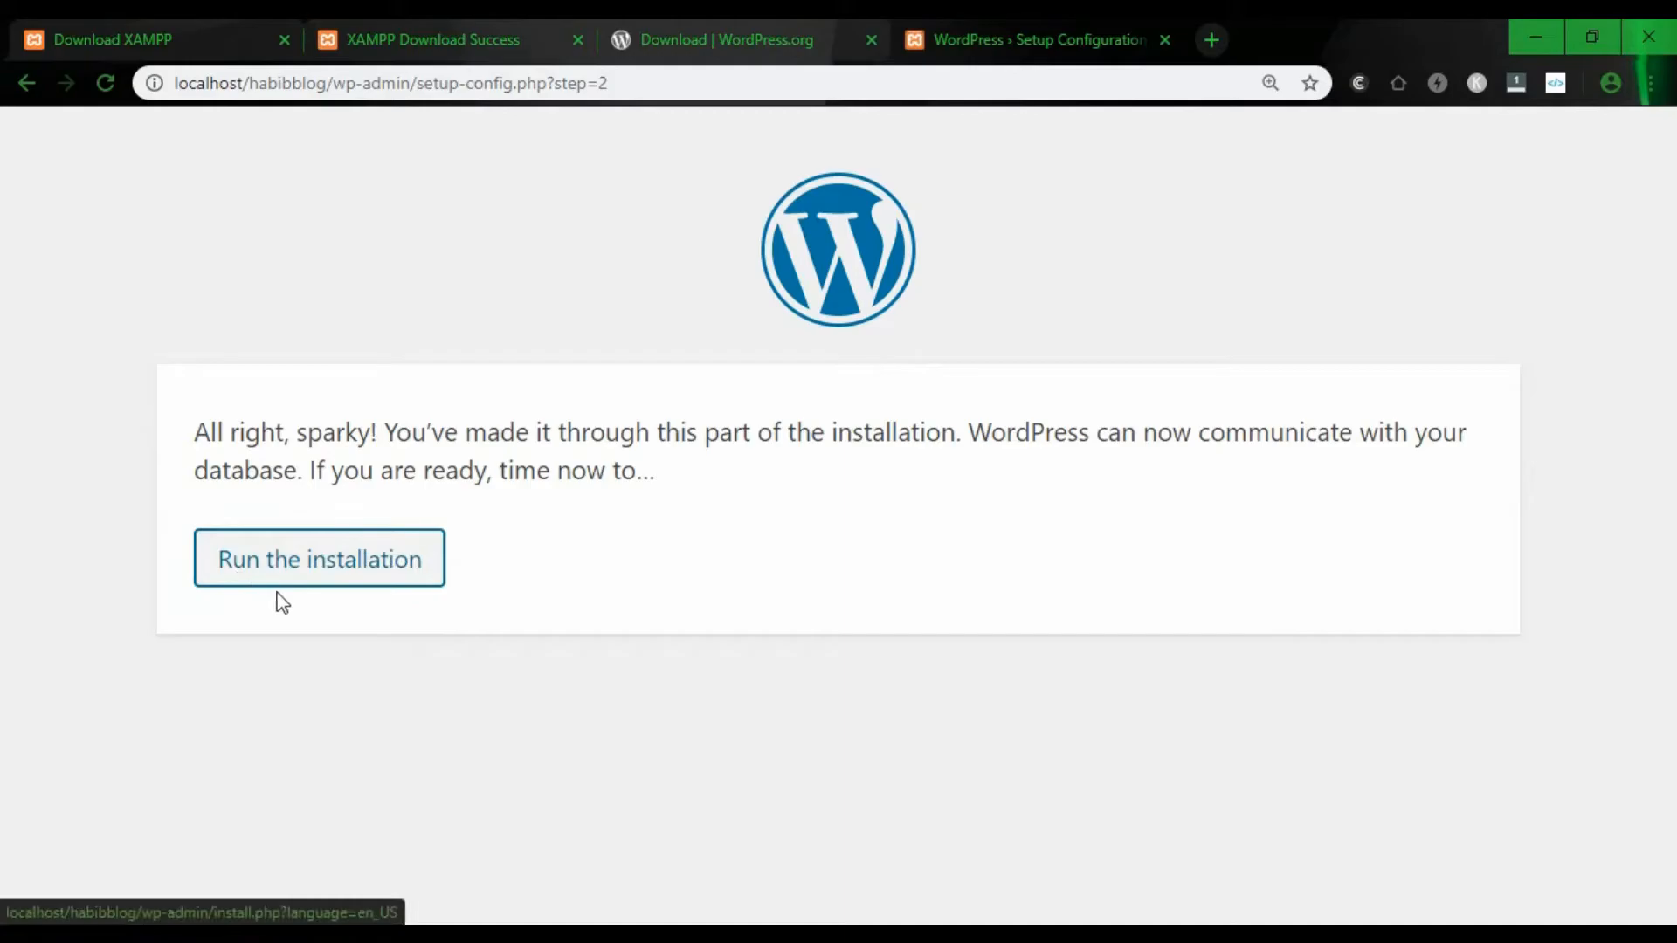
- Run the installation and enter the site title 'Habib Blog'
{"action": "left_click", "coordinate": [321, 567]}
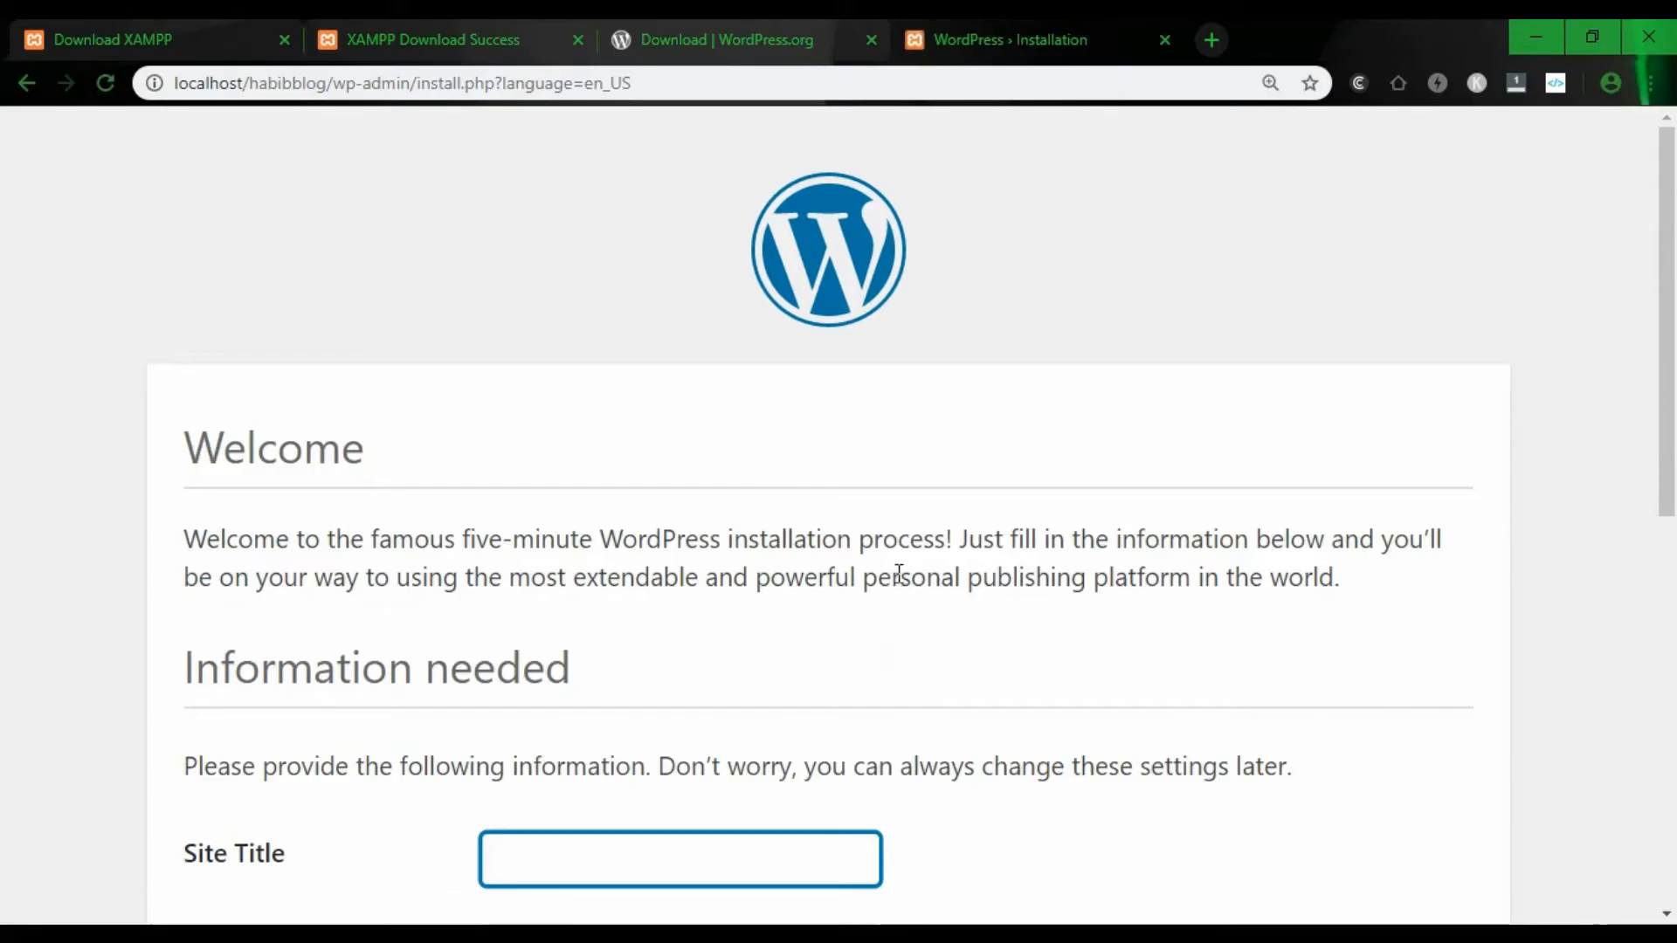
{"action": "scroll", "coordinate": [859, 609], "scroll_direction": "down", "scroll_amount": 5}
{"action": "scroll", "coordinate": [659, 561], "scroll_direction": "up", "scroll_amount": 5}
{"action": "scroll", "coordinate": [213, 573], "scroll_direction": "down", "scroll_amount": 5}
{"action": "scroll", "coordinate": [472, 459], "scroll_direction": "down", "scroll_amount": 5}
{"action": "scroll", "coordinate": [472, 458], "scroll_direction": "up", "scroll_amount": 7}
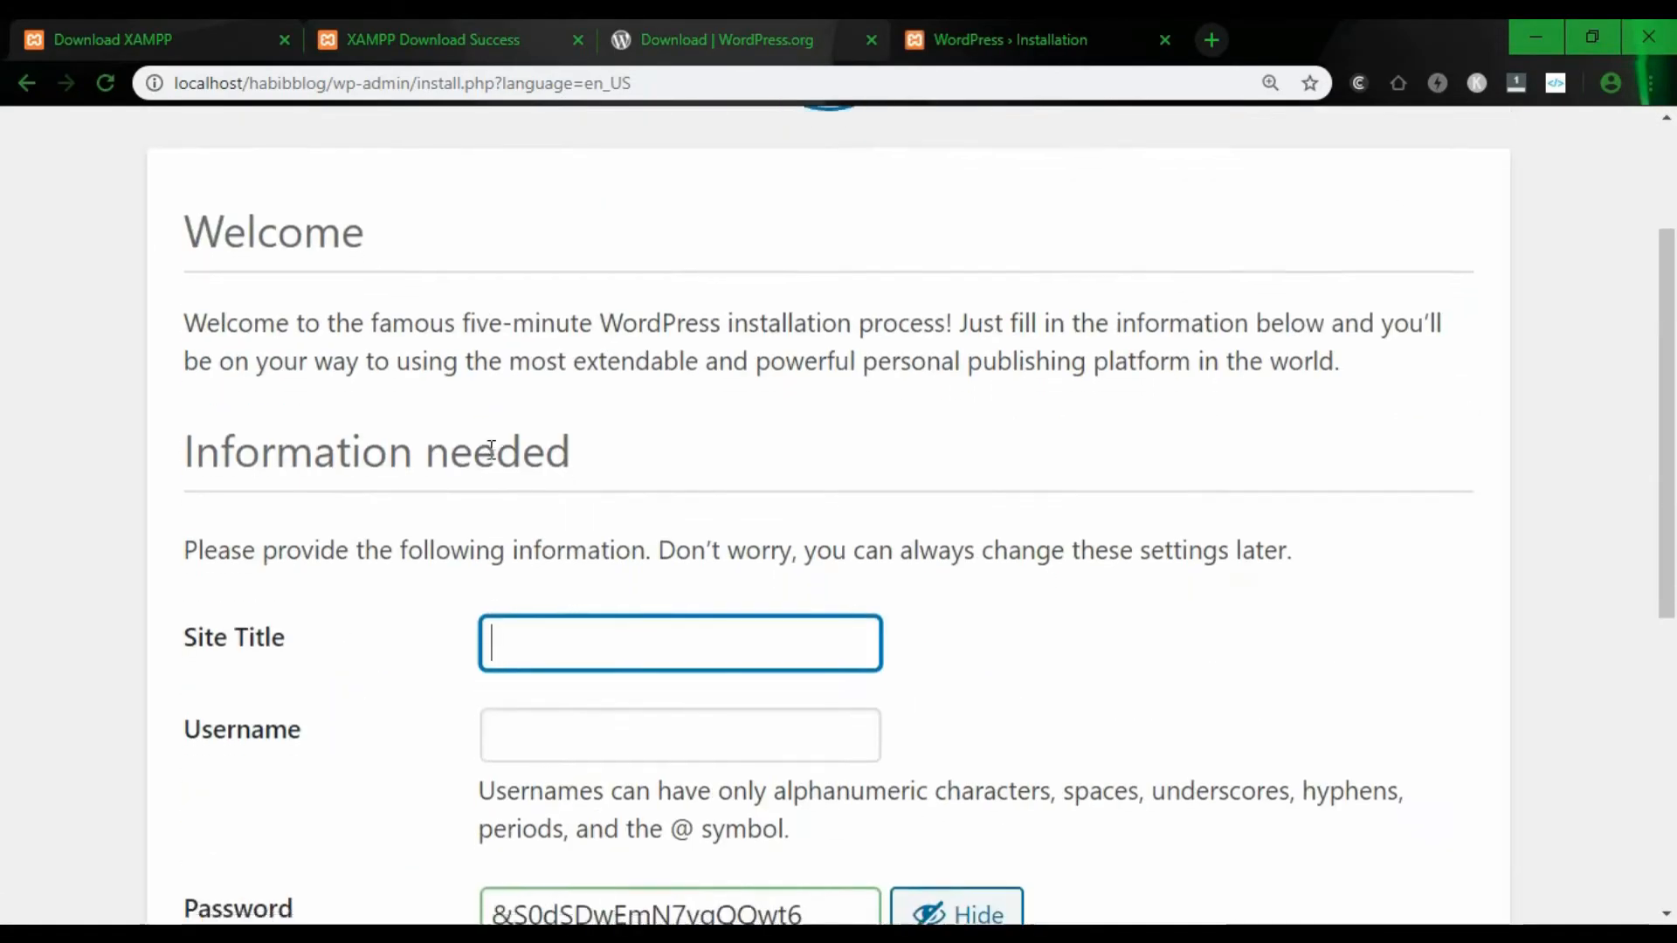
{"action": "scroll", "coordinate": [367, 347], "scroll_direction": "down", "scroll_amount": 5}
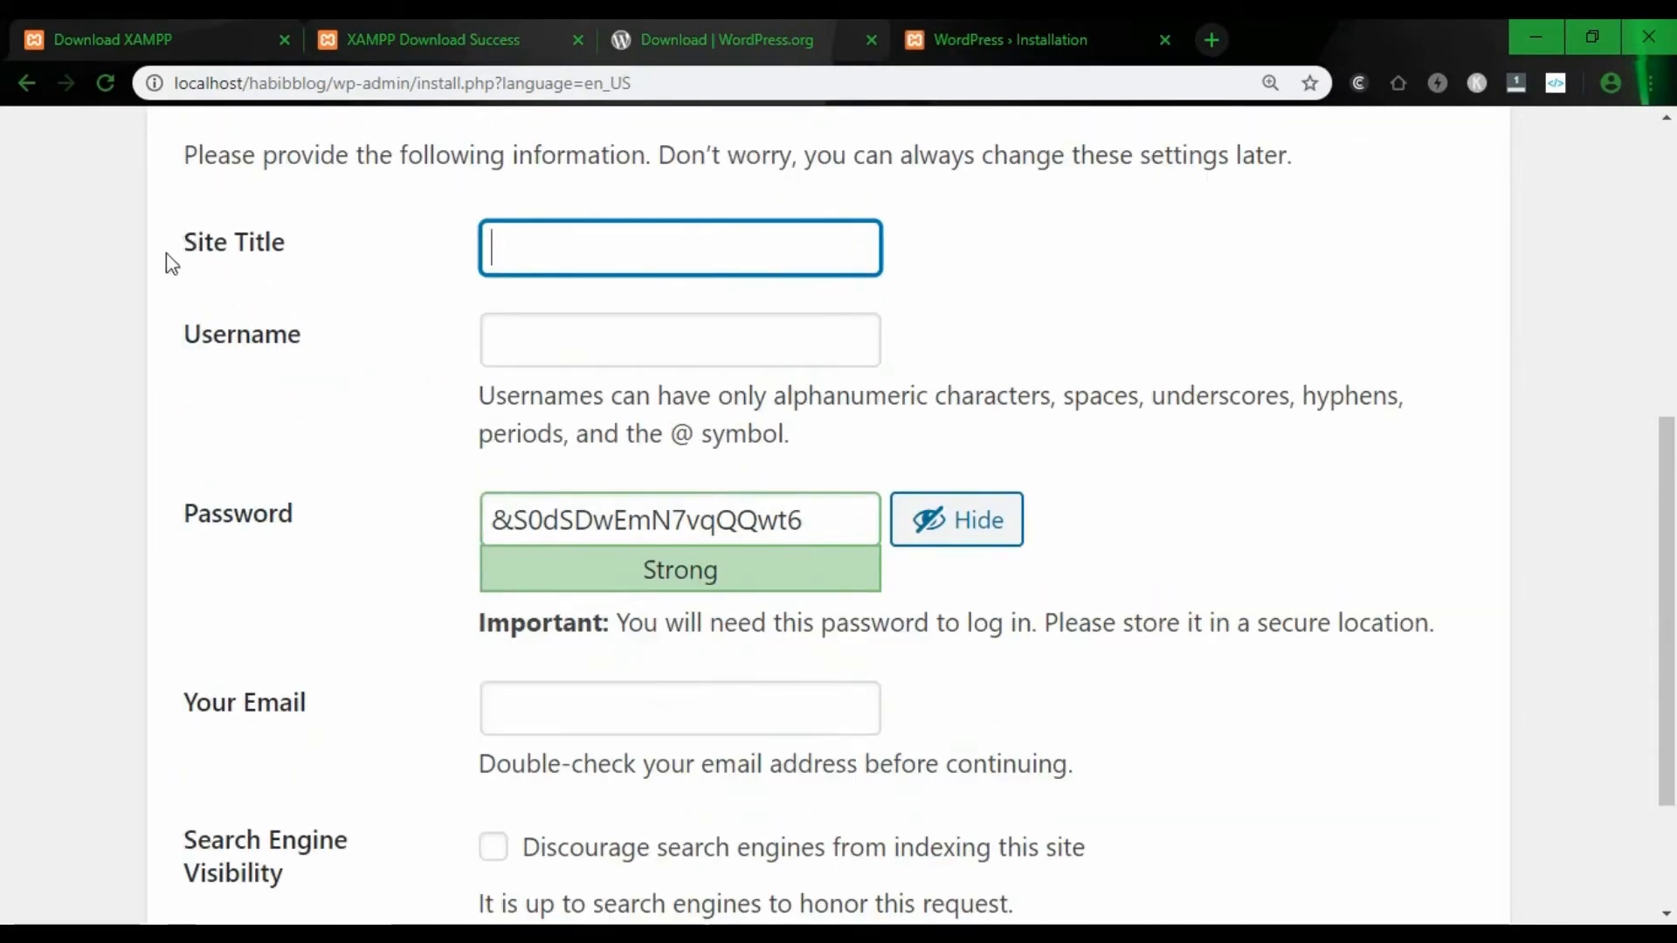
{"action": "left_click", "coordinate": [598, 260]}
{"action": "type", "text": "habib blog"}
{"action": "key", "text": "Left"}
{"action": "key", "text": "Left"}
{"action": "key", "text": "Left"}
{"action": "key", "text": "Left"}
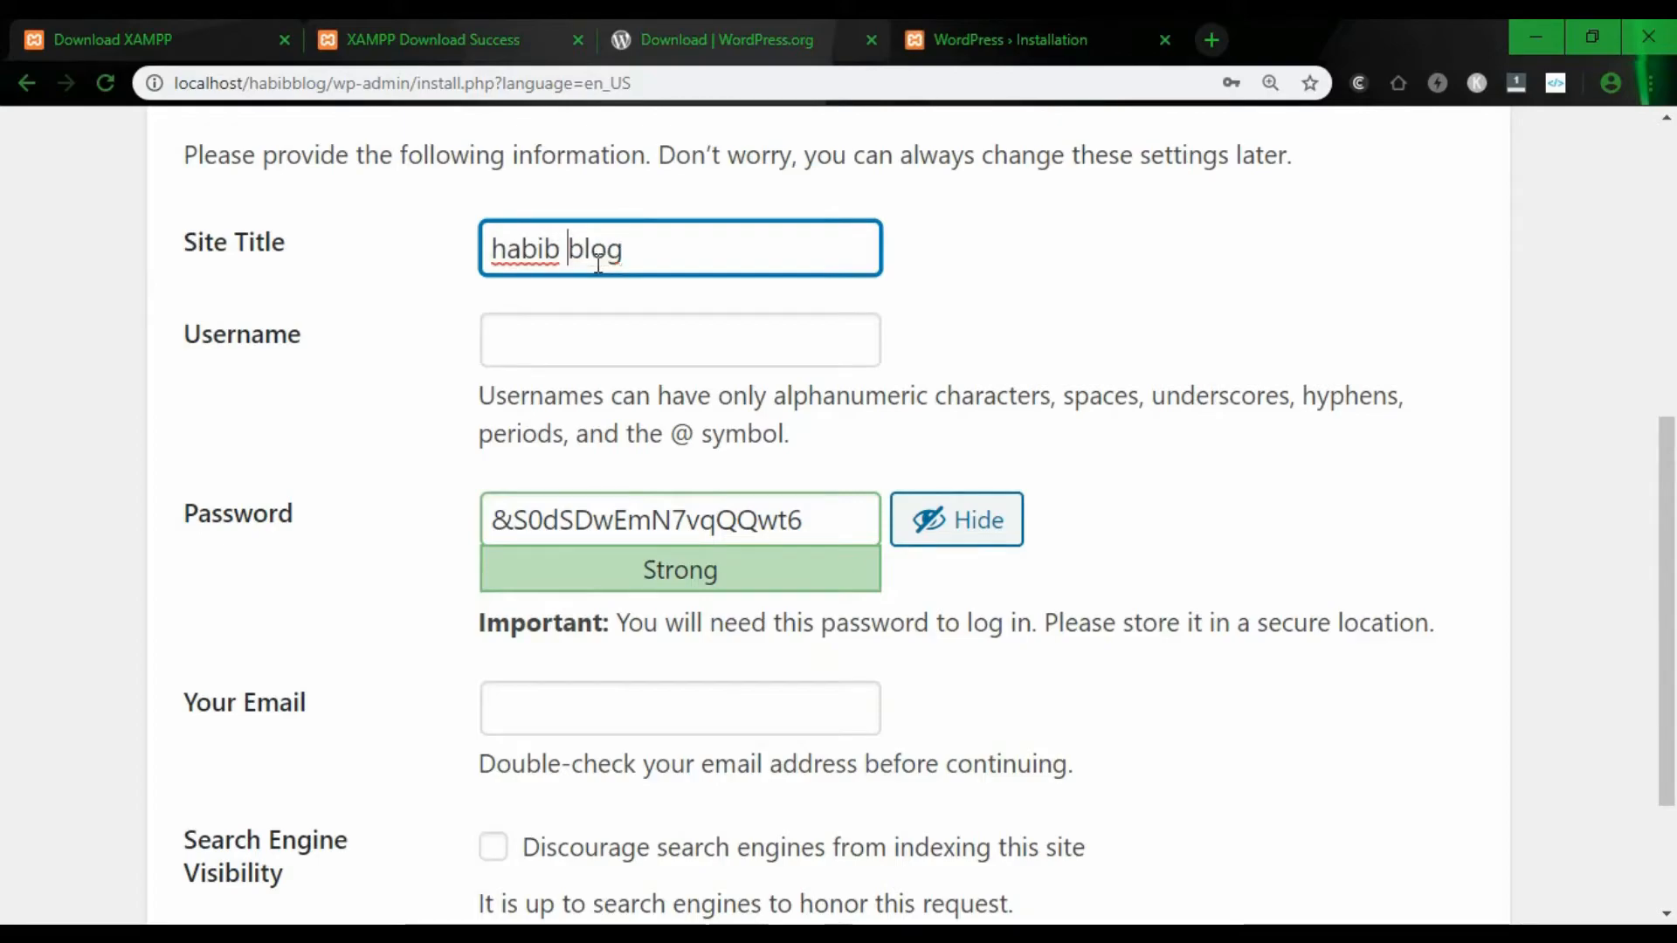
{"action": "key", "text": "BackSpace"}
{"action": "type", "text": "B"}
{"action": "key", "text": "Left"}
{"action": "key", "text": "Left"}
{"action": "key", "text": "Left"}
{"action": "key", "text": "BackSpace"}
{"action": "type", "text": "H"}
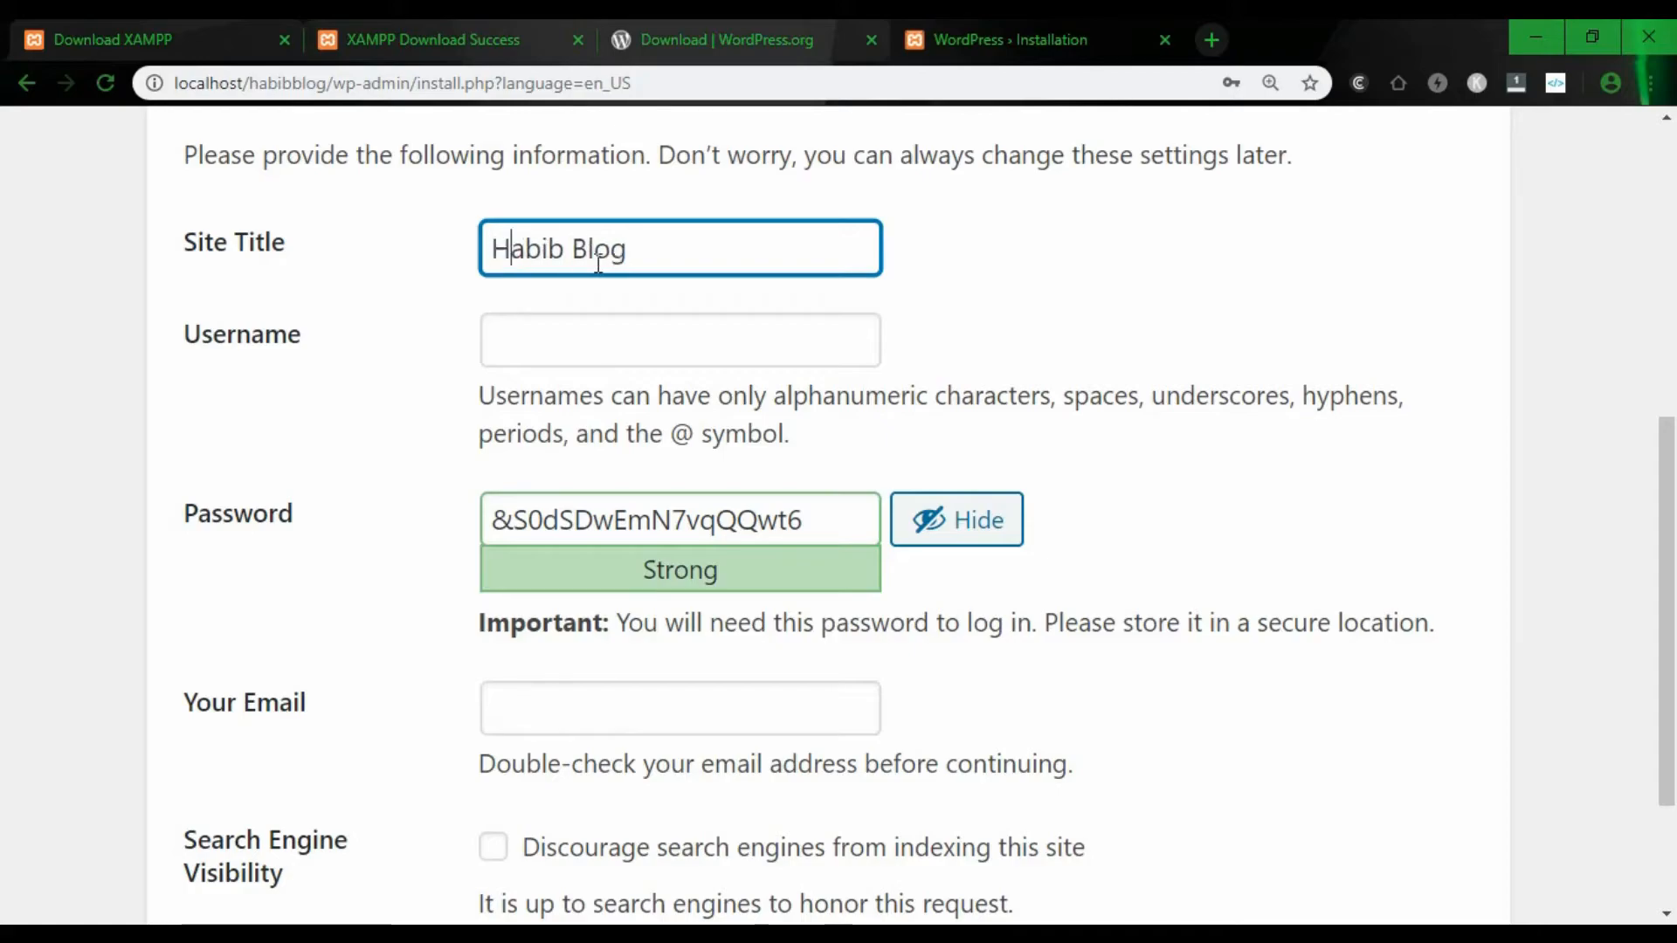
- Keep the admin username, replace the generated password with a custom weak one, and confirm weak use
{"action": "left_click", "coordinate": [639, 355]}
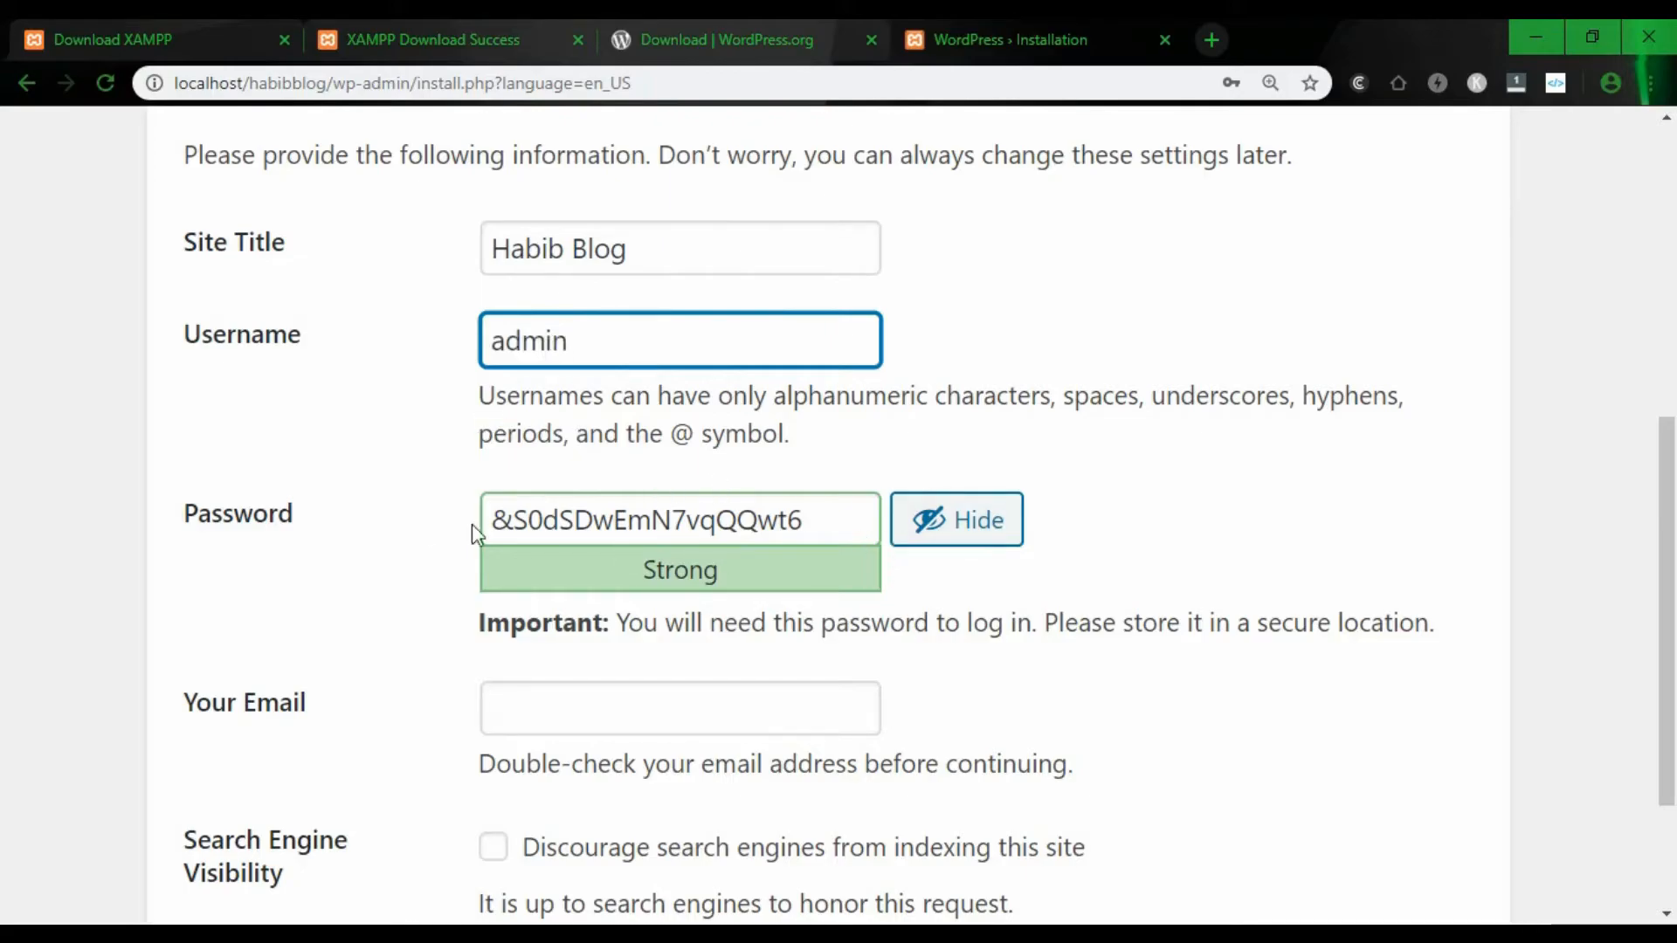
{"action": "left_click_drag", "start_coordinate": [838, 523], "coordinate": [471, 522]}
{"action": "key", "text": "BackSpace"}
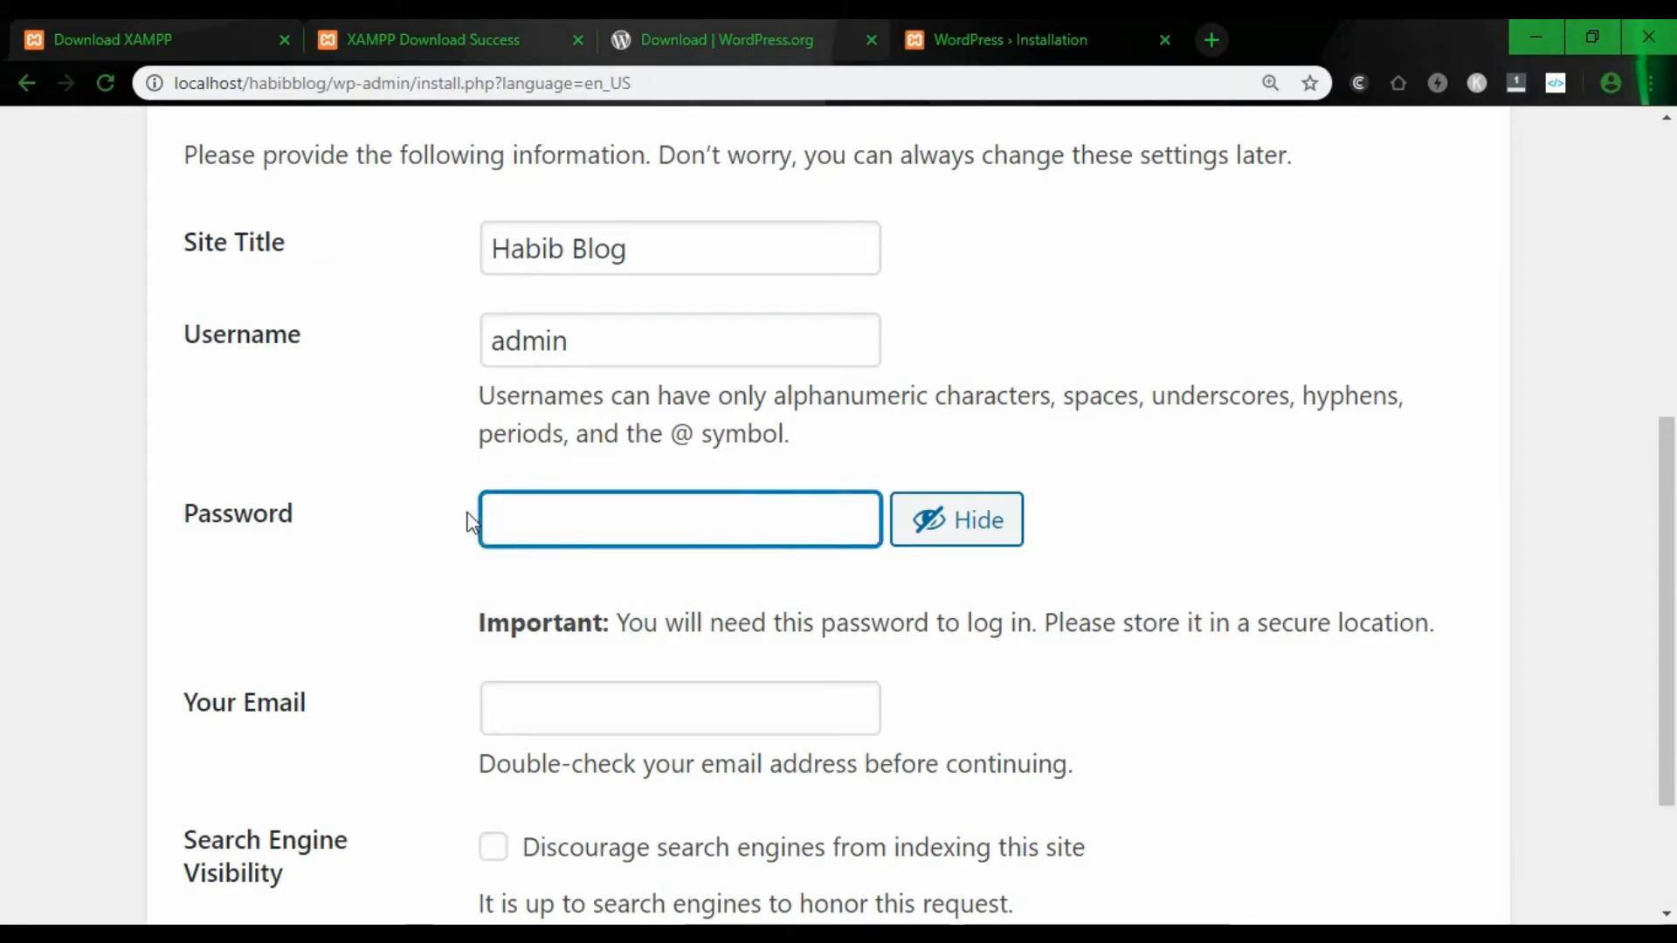
{"action": "type", "text": "adim123"}
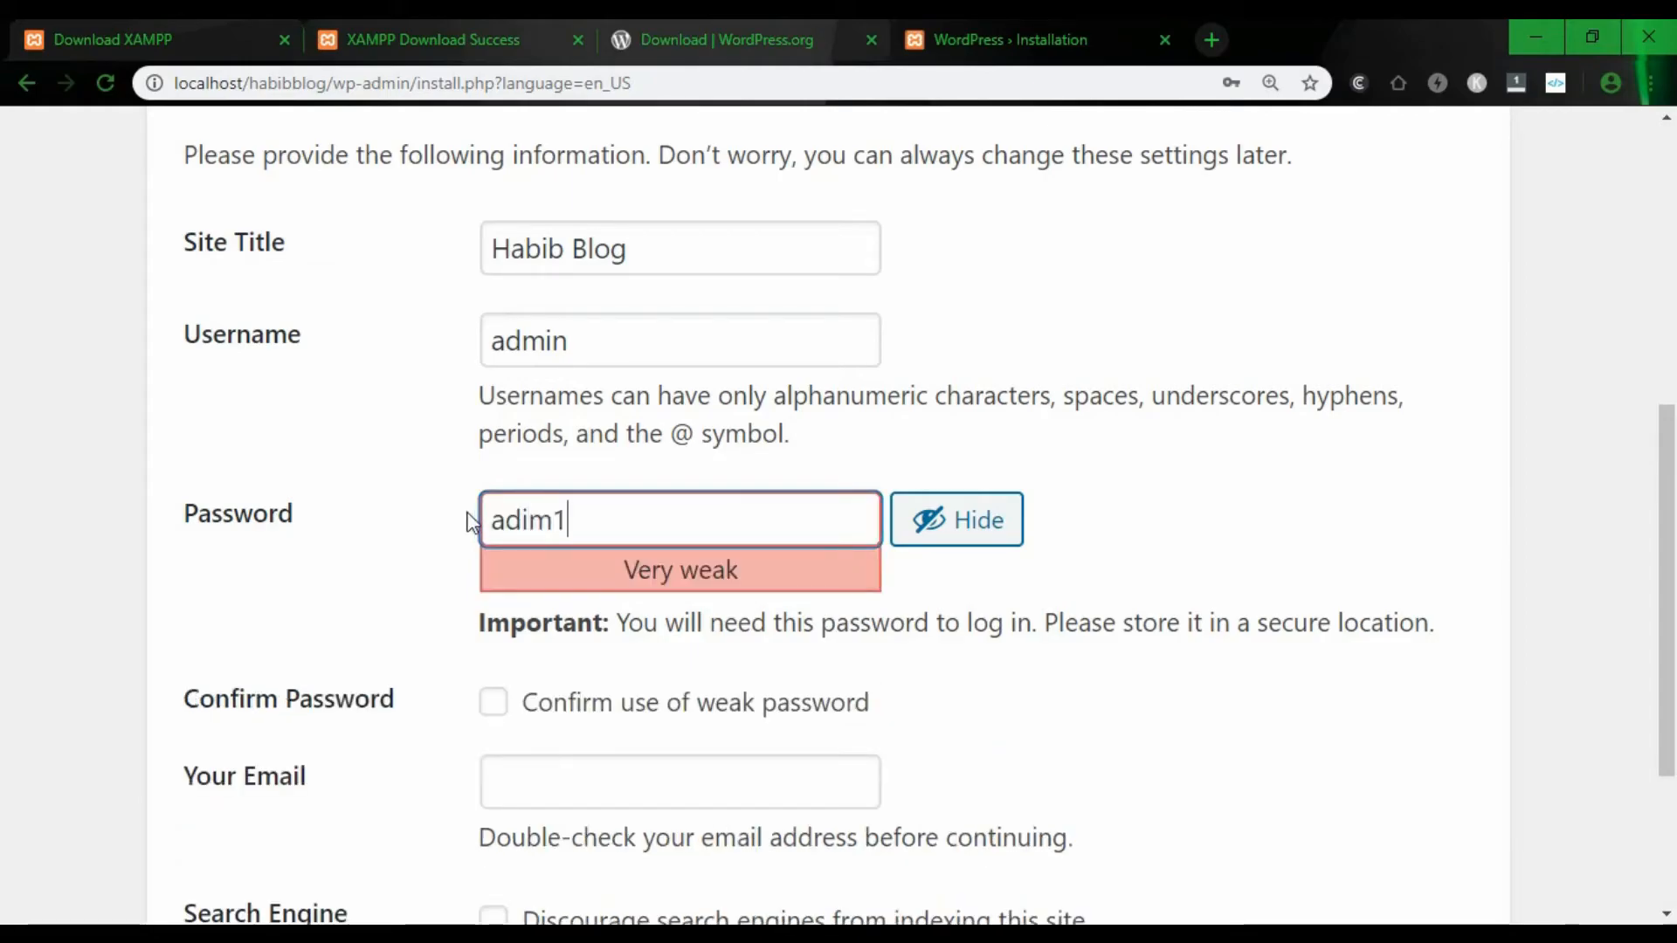
{"action": "left_click", "coordinate": [547, 522]}
{"action": "key", "text": "BackSpace"}
{"action": "key", "text": "BackSpace"}
{"action": "type", "text": "min123"}
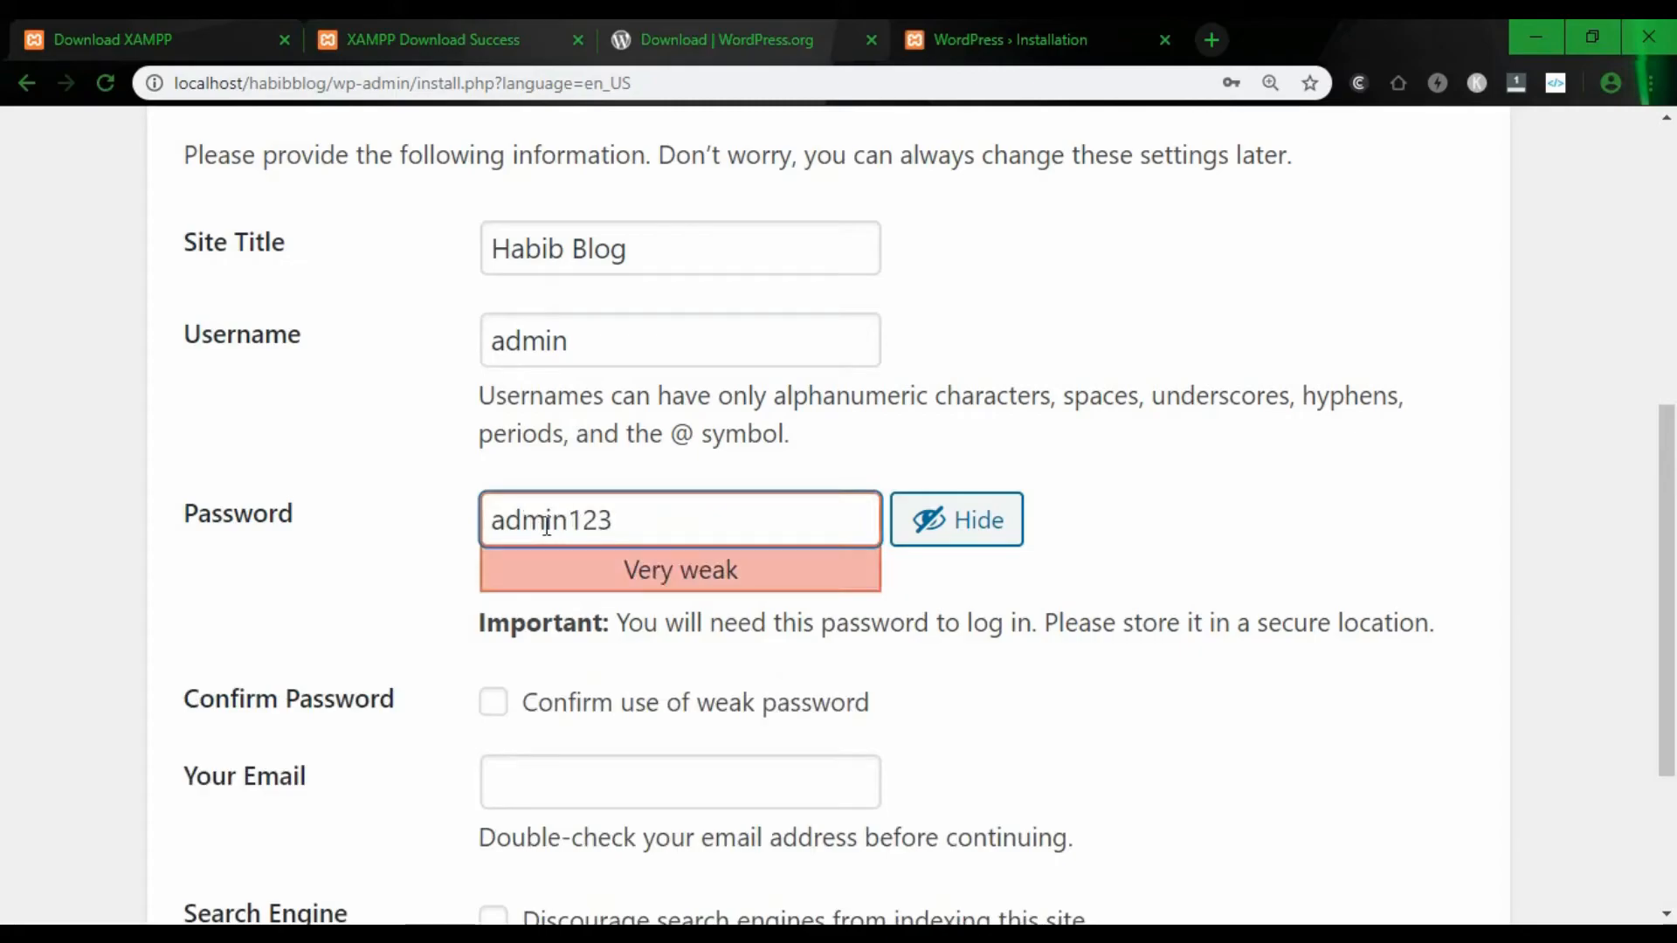
{"action": "scroll", "coordinate": [565, 576], "scroll_direction": "down", "scroll_amount": 2}
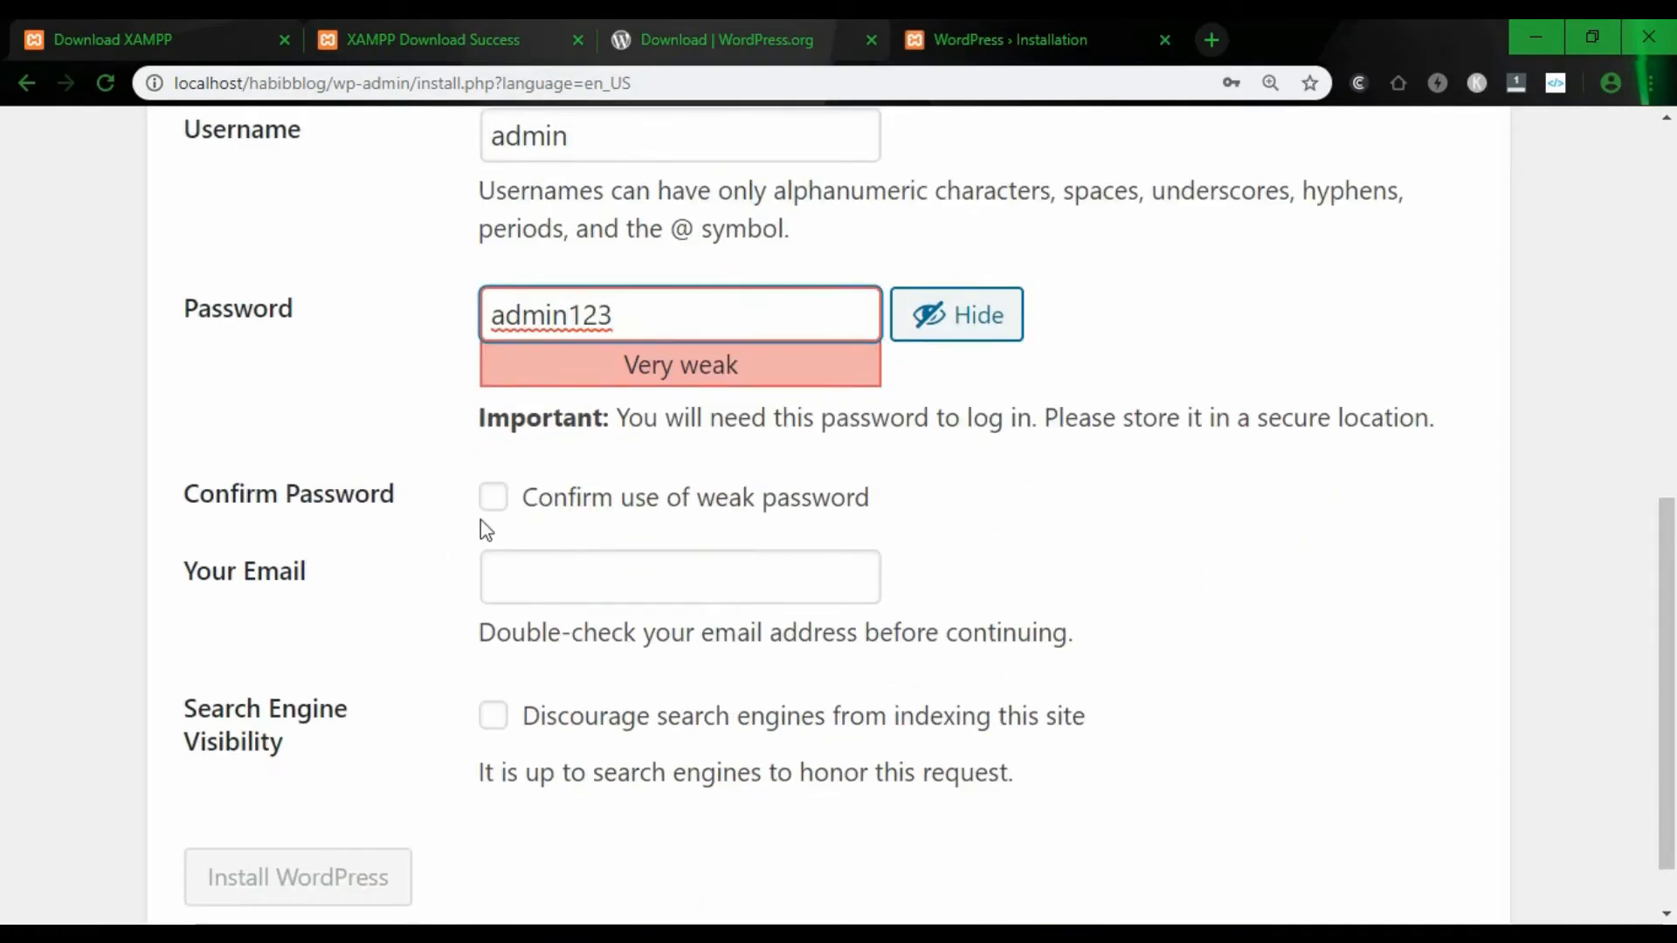
{"action": "left_click", "coordinate": [493, 500]}
- Fill in the administrator's e-mail address
{"action": "left_click", "coordinate": [587, 590]}
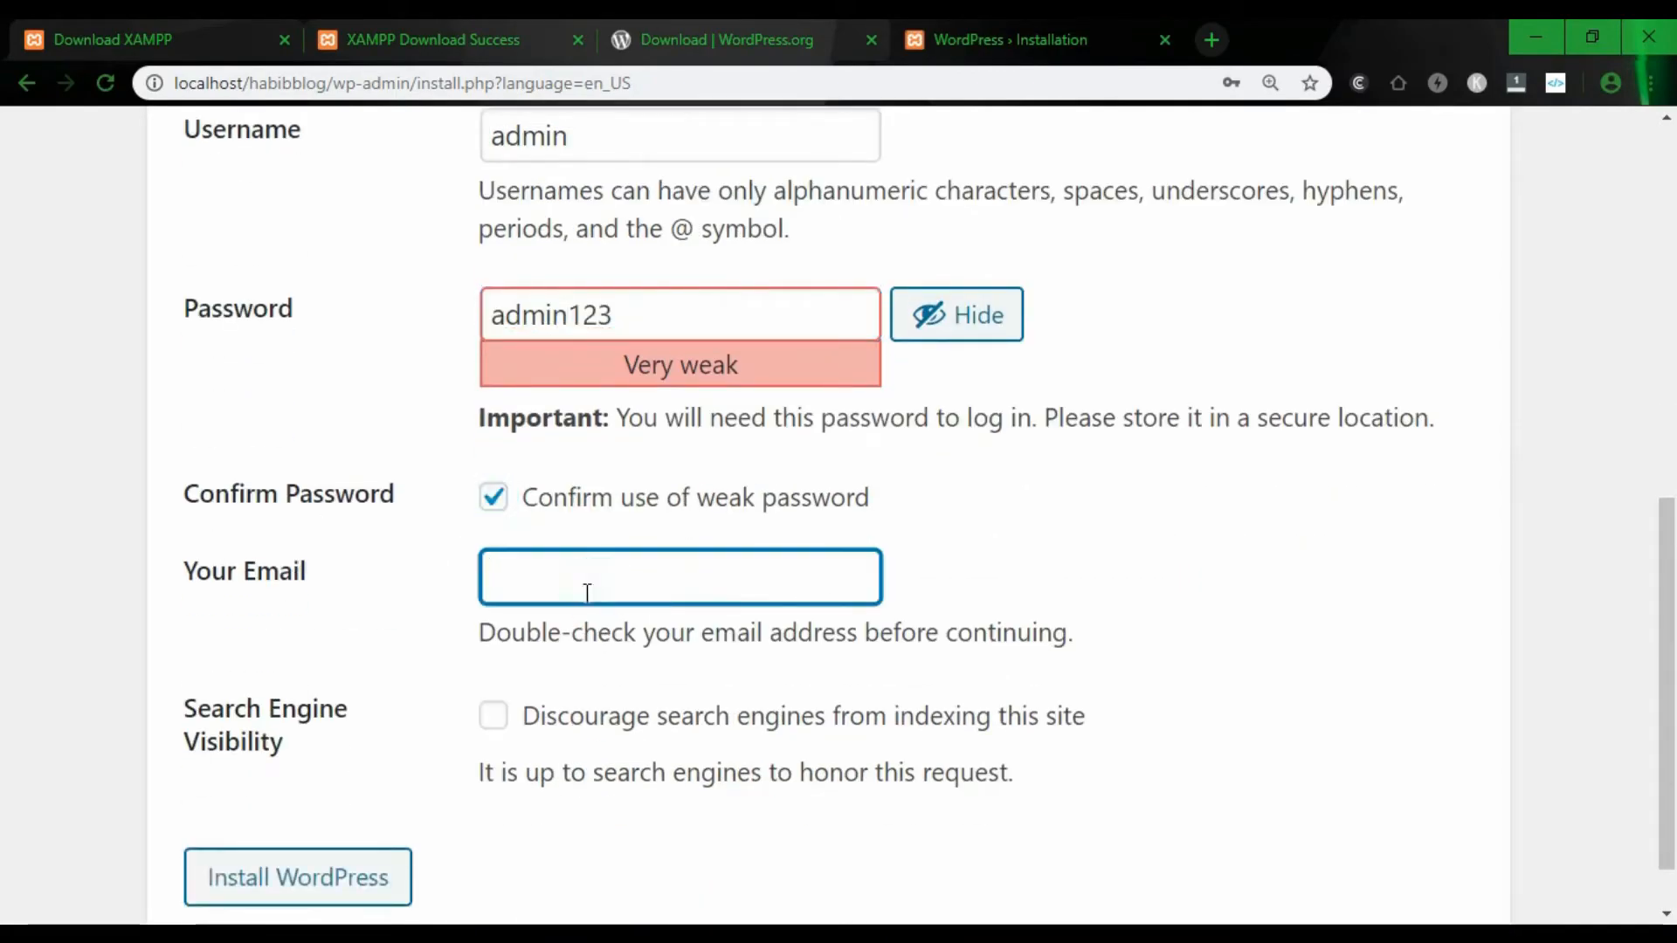
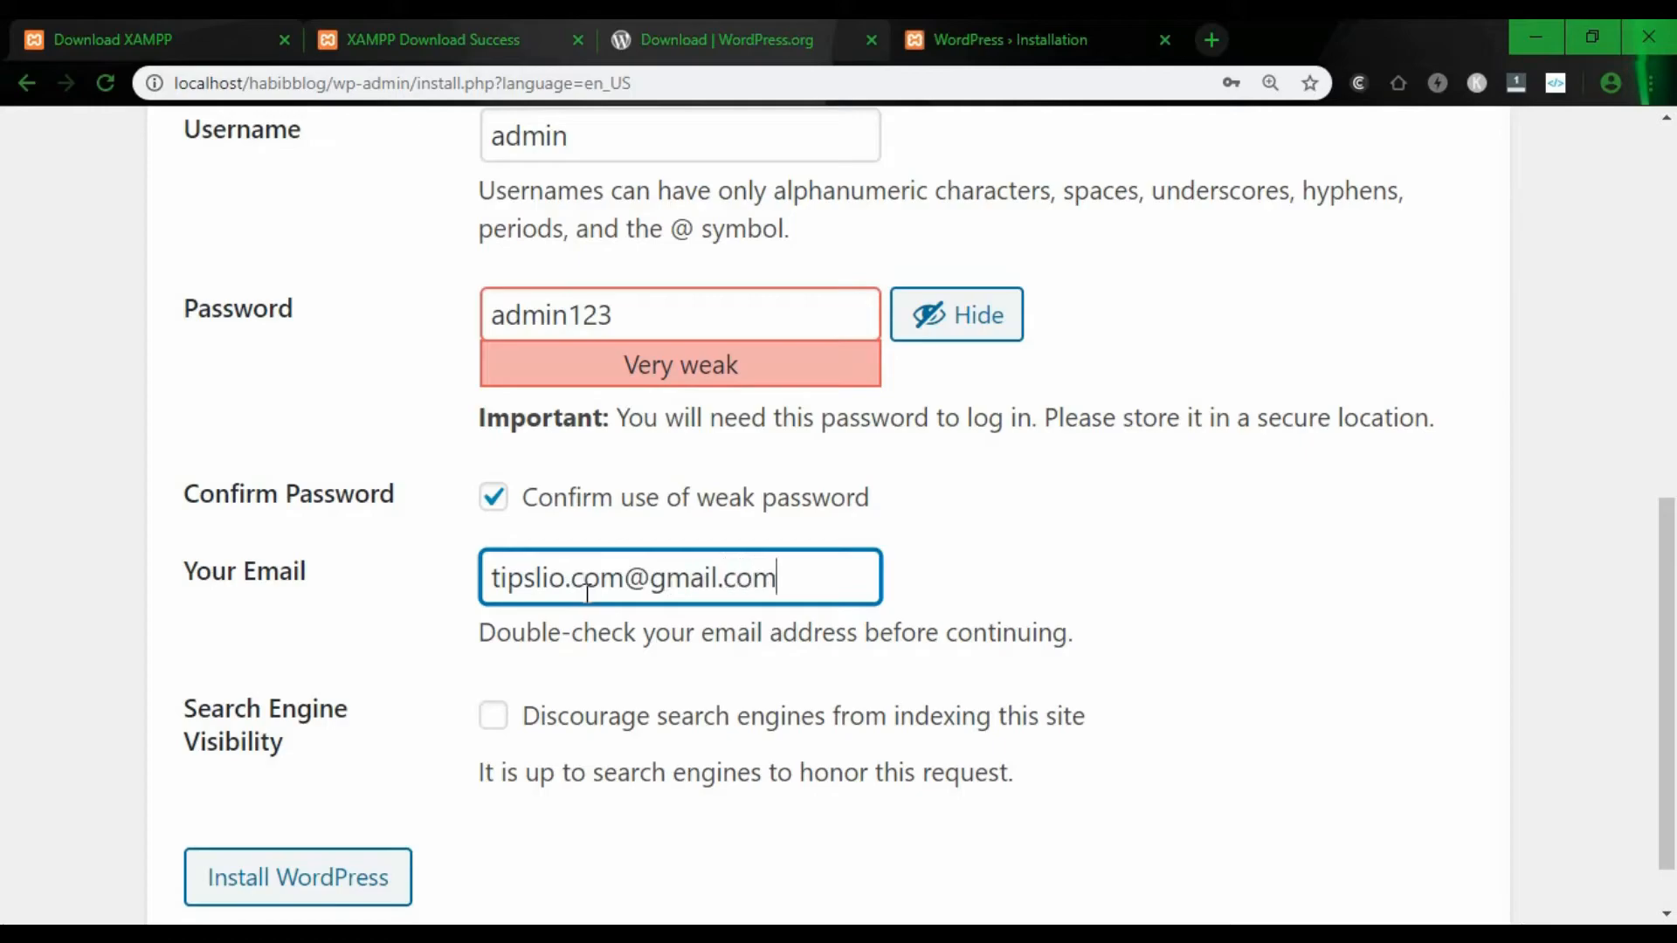
{"action": "scroll", "coordinate": [603, 603], "scroll_direction": "down", "scroll_amount": 1}
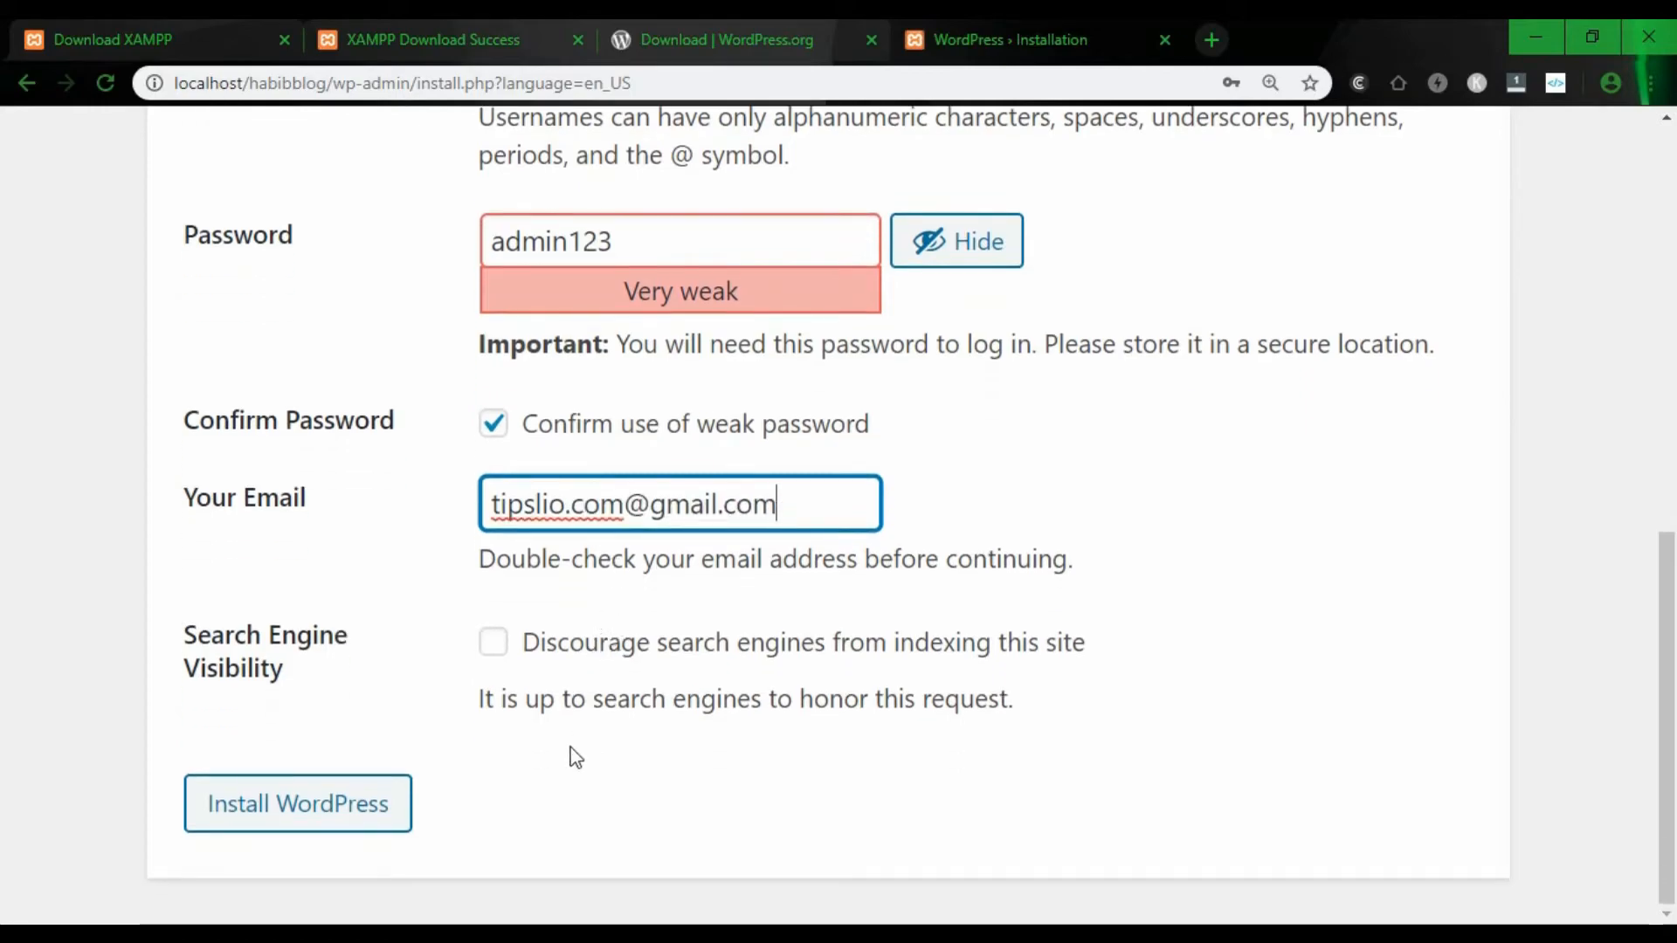
- Install WordPress, decline saving the password, and go to the login page
{"action": "left_click", "coordinate": [298, 813]}
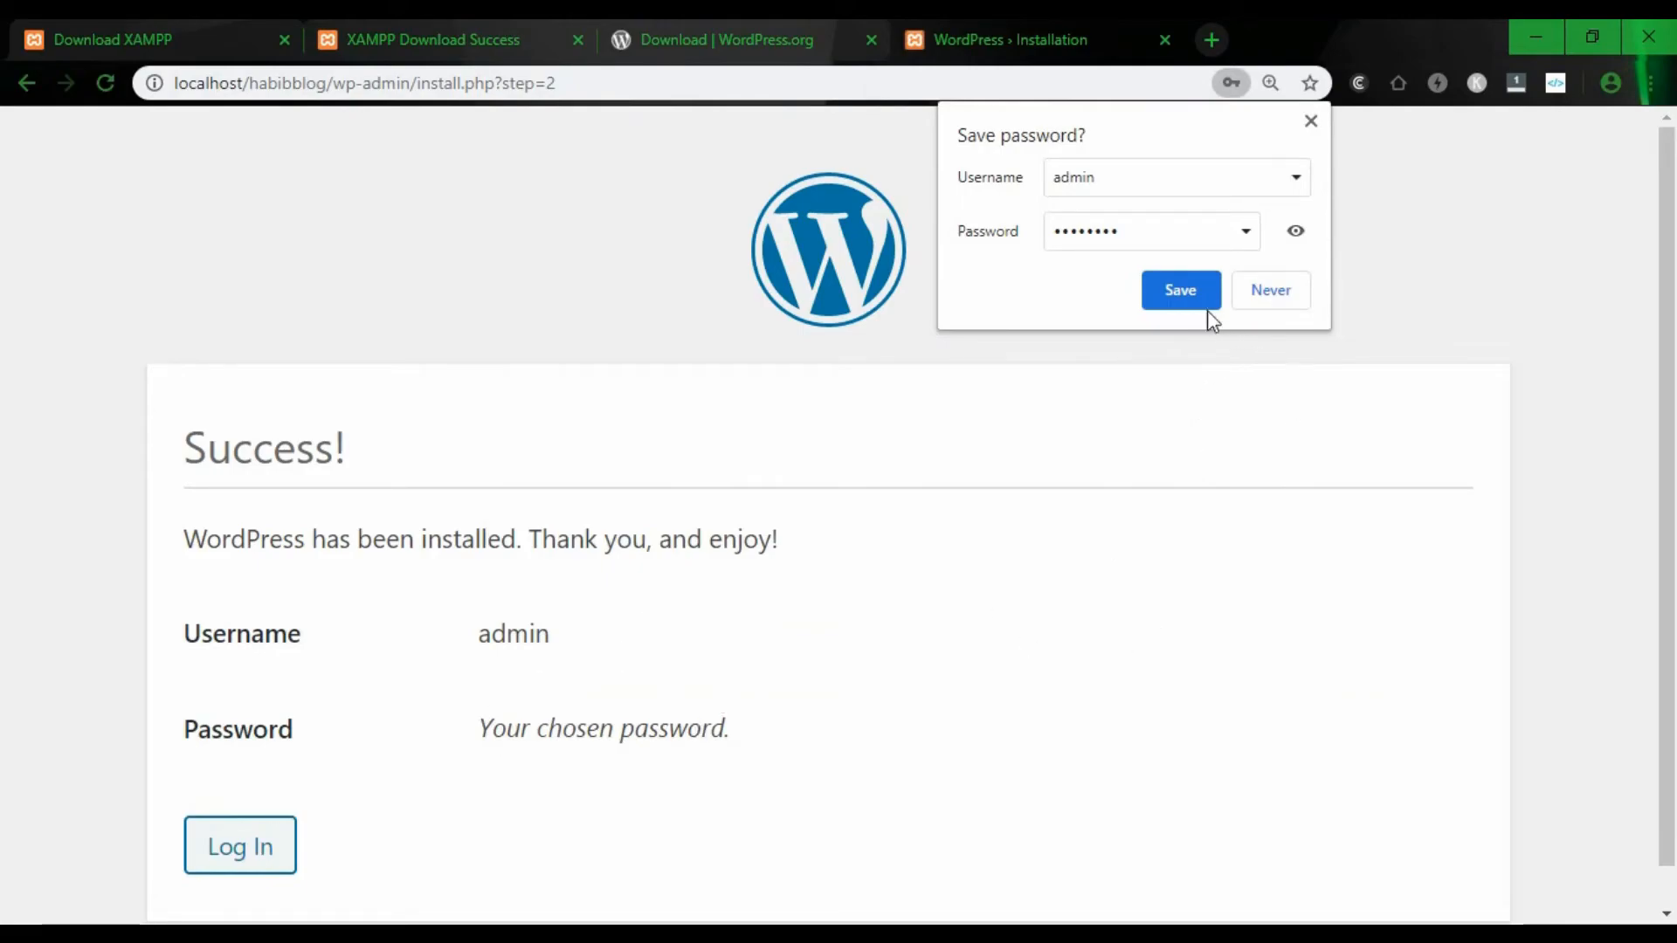
{"action": "left_click", "coordinate": [1264, 292]}
{"action": "scroll", "coordinate": [678, 601], "scroll_direction": "down", "scroll_amount": 1}
{"action": "left_click", "coordinate": [247, 807]}
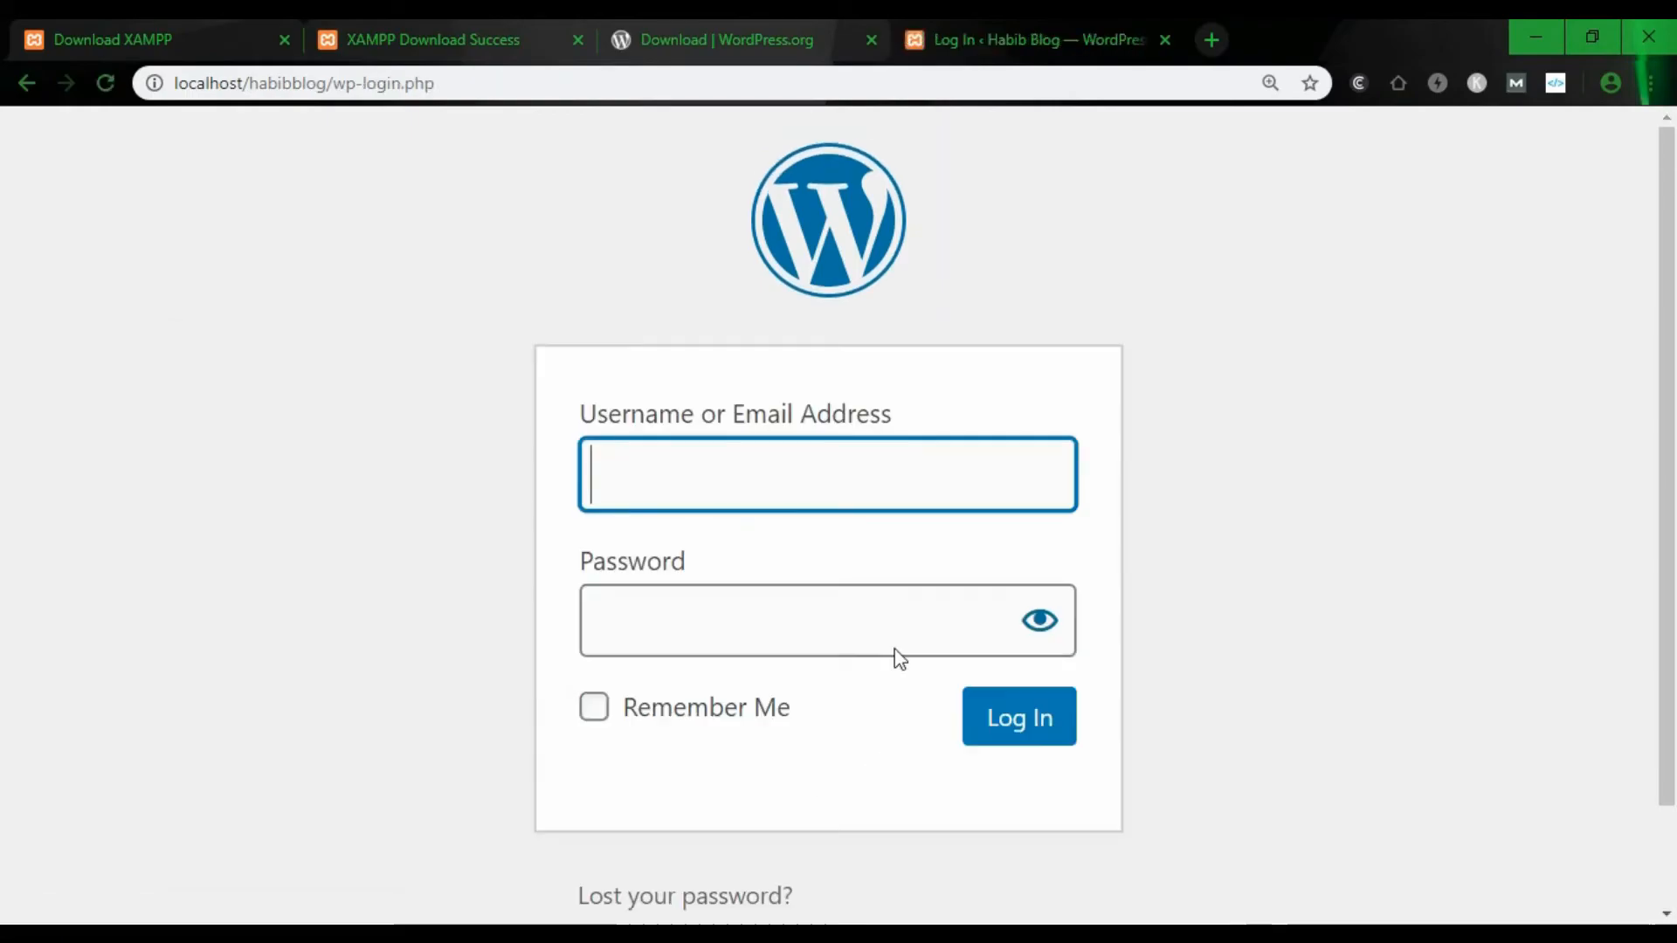
- Log in as admin with the password and Remember Me checked
{"action": "left_click", "coordinate": [806, 481]}
{"action": "type", "text": "admin"}
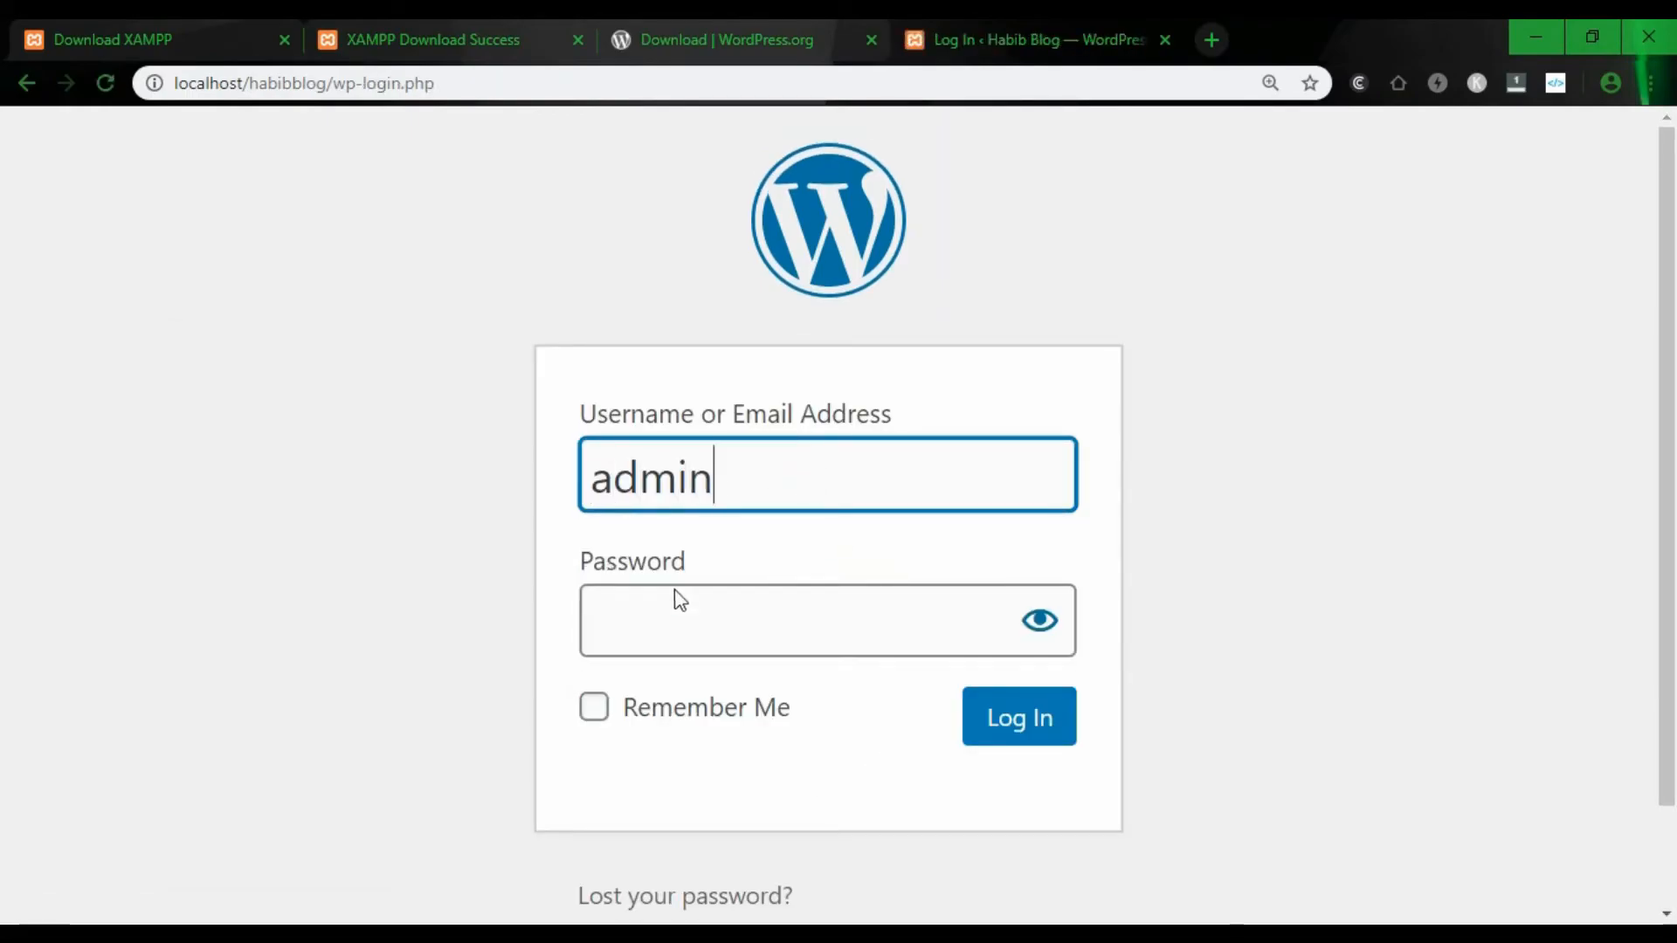
{"action": "left_click", "coordinate": [647, 642]}
{"action": "type", "text": "ad••••"}
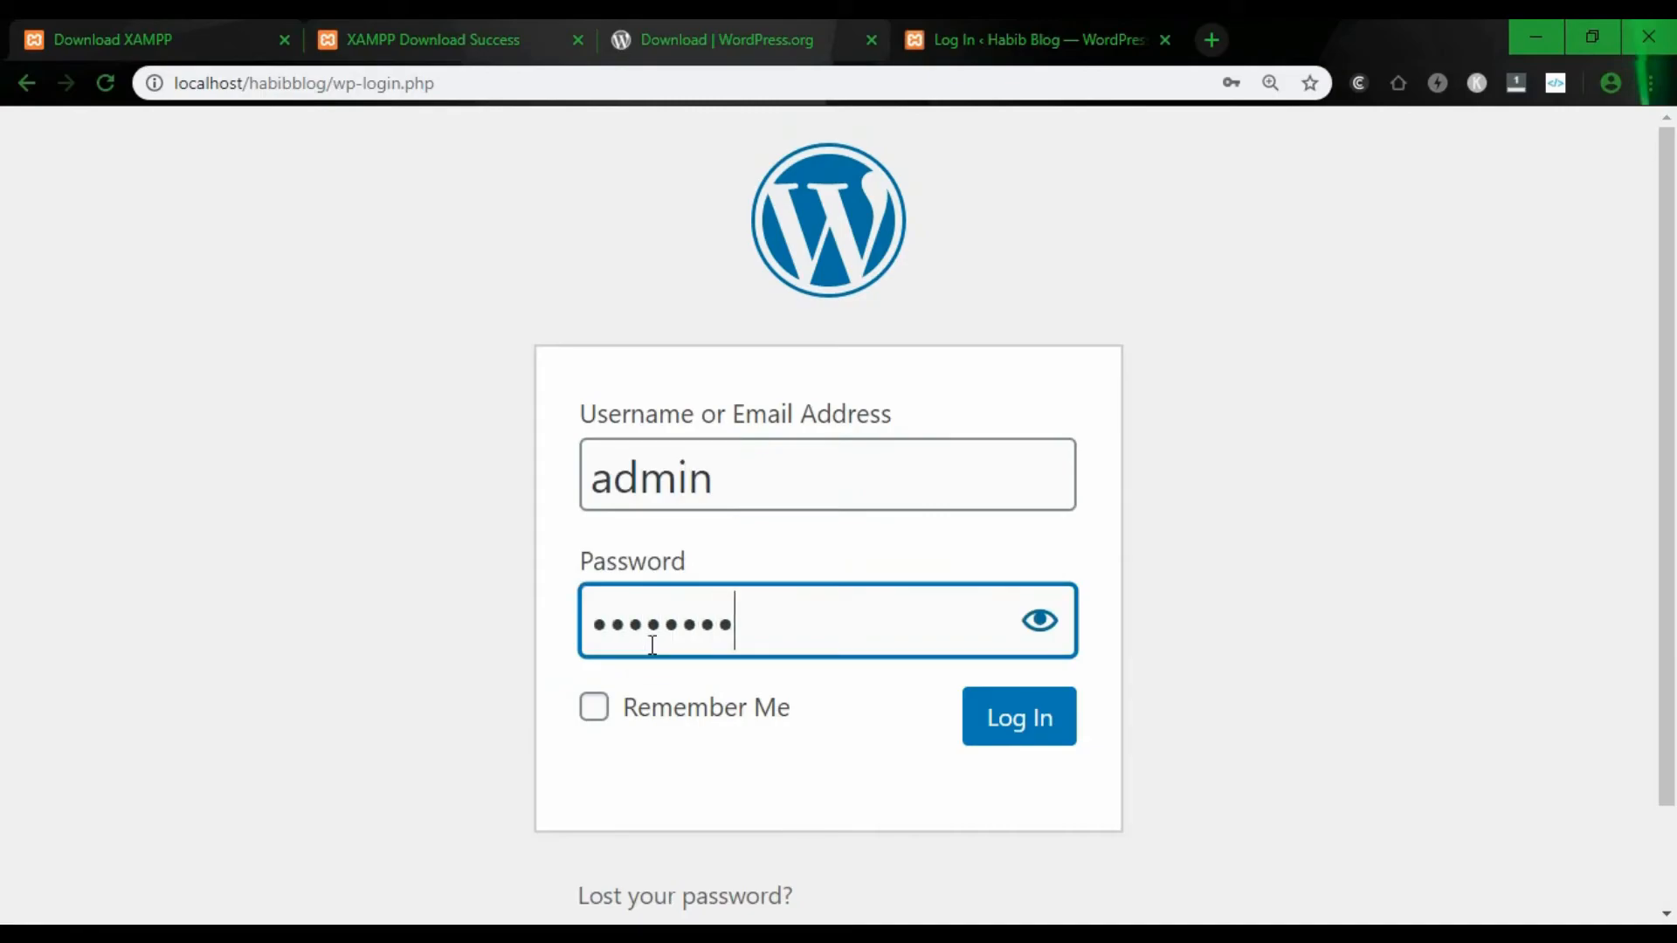
{"action": "left_click", "coordinate": [594, 709]}
{"action": "left_click", "coordinate": [1038, 724]}
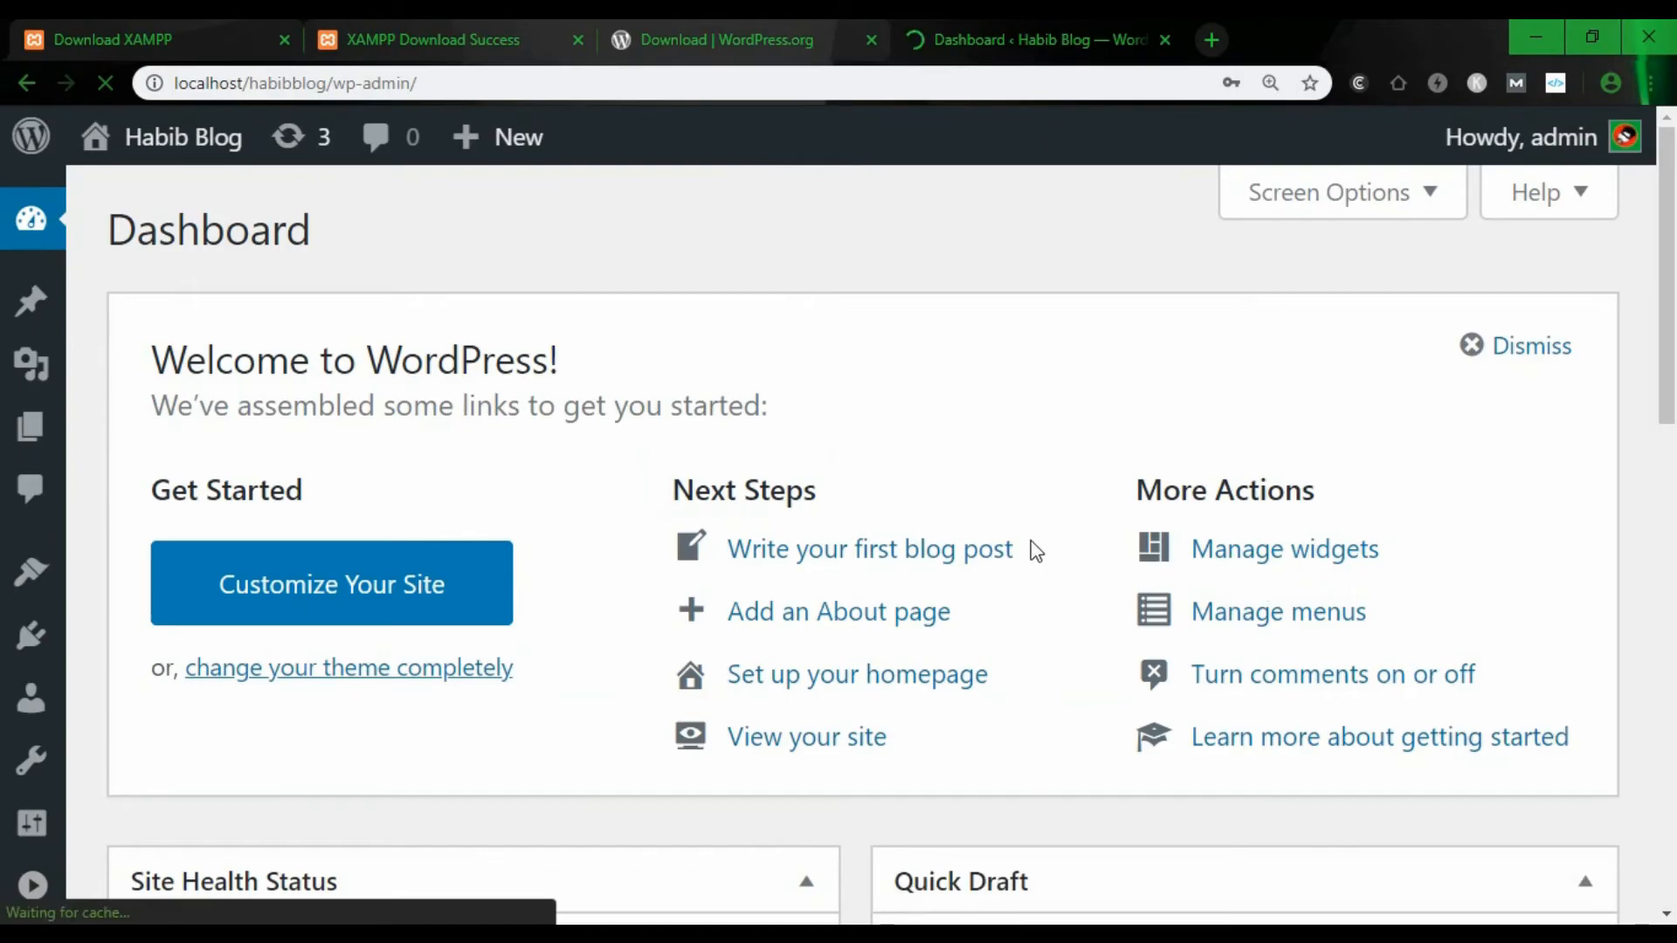
- Adjust the Dashboard zoom back to normal and select localhost/habibblog in the address bar
{"action": "key", "text": "ctrl+minus"}
{"action": "key", "text": "ctrl+minus"}
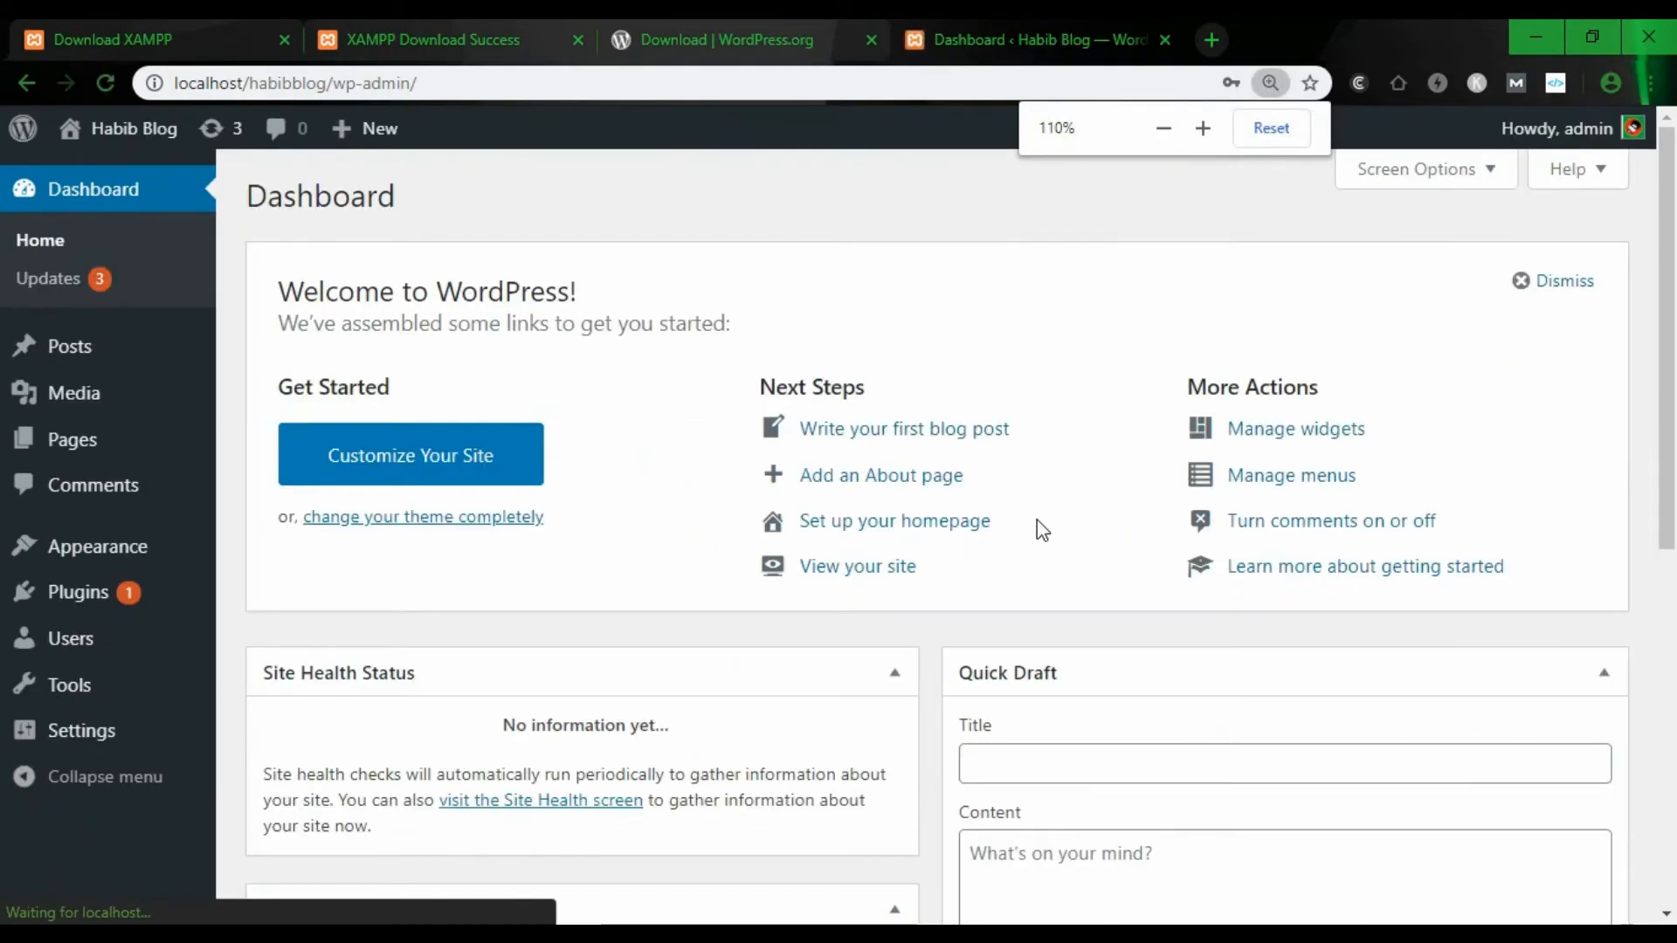
{"action": "key", "text": "ctrl+minus"}
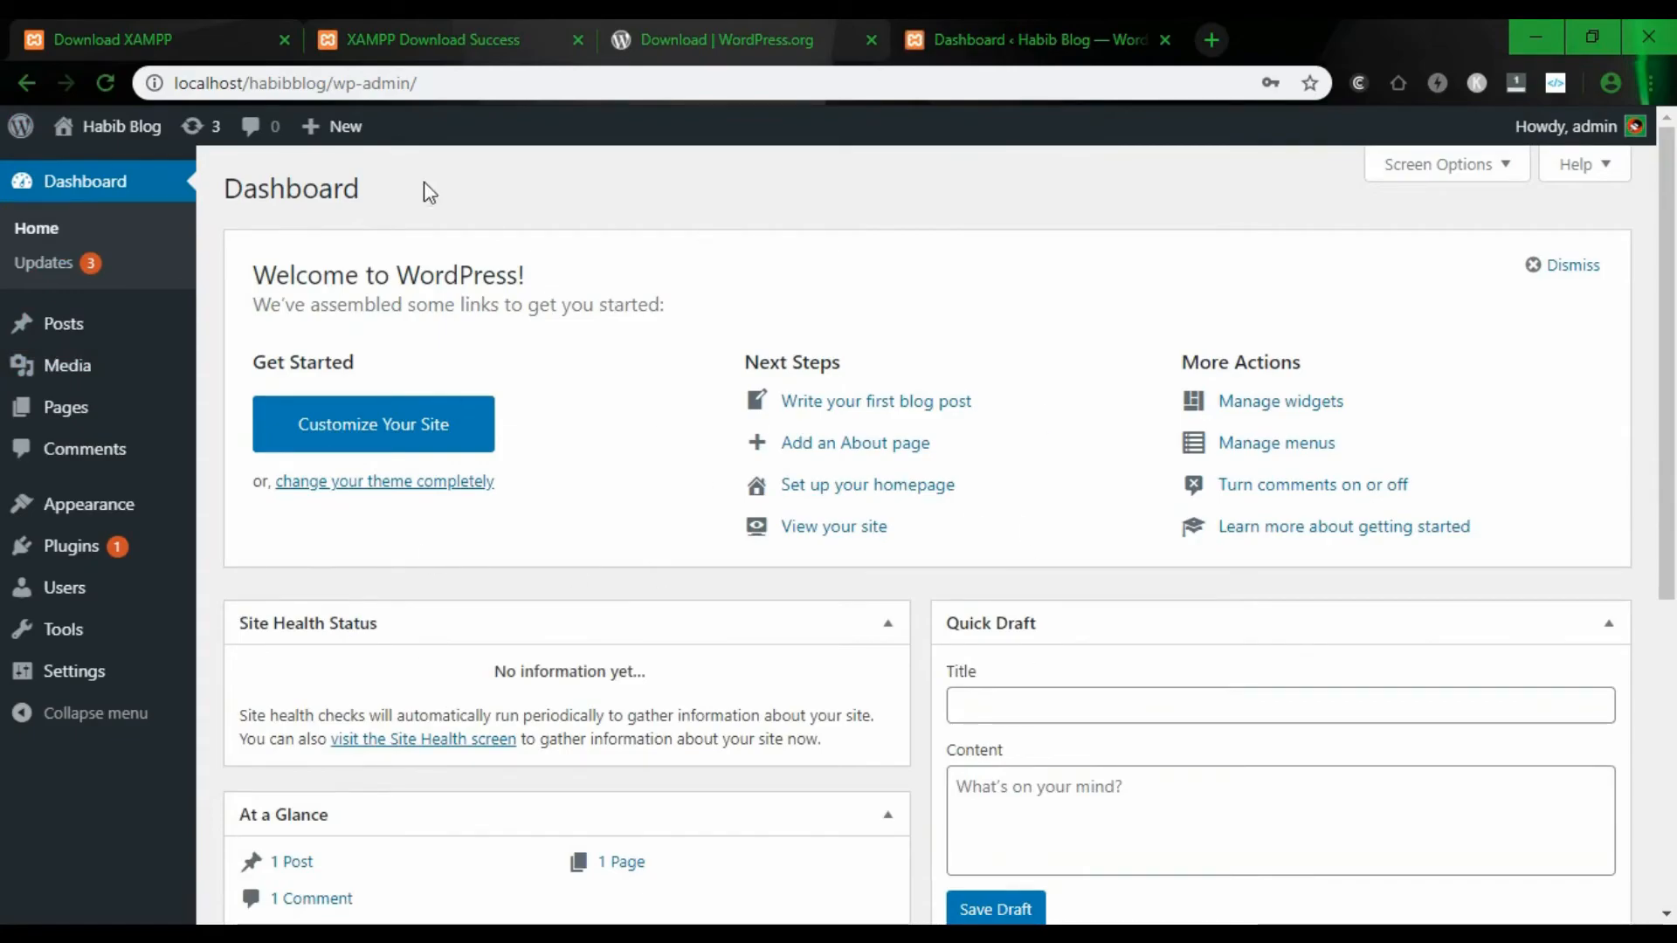
{"action": "left_click", "coordinate": [334, 83]}
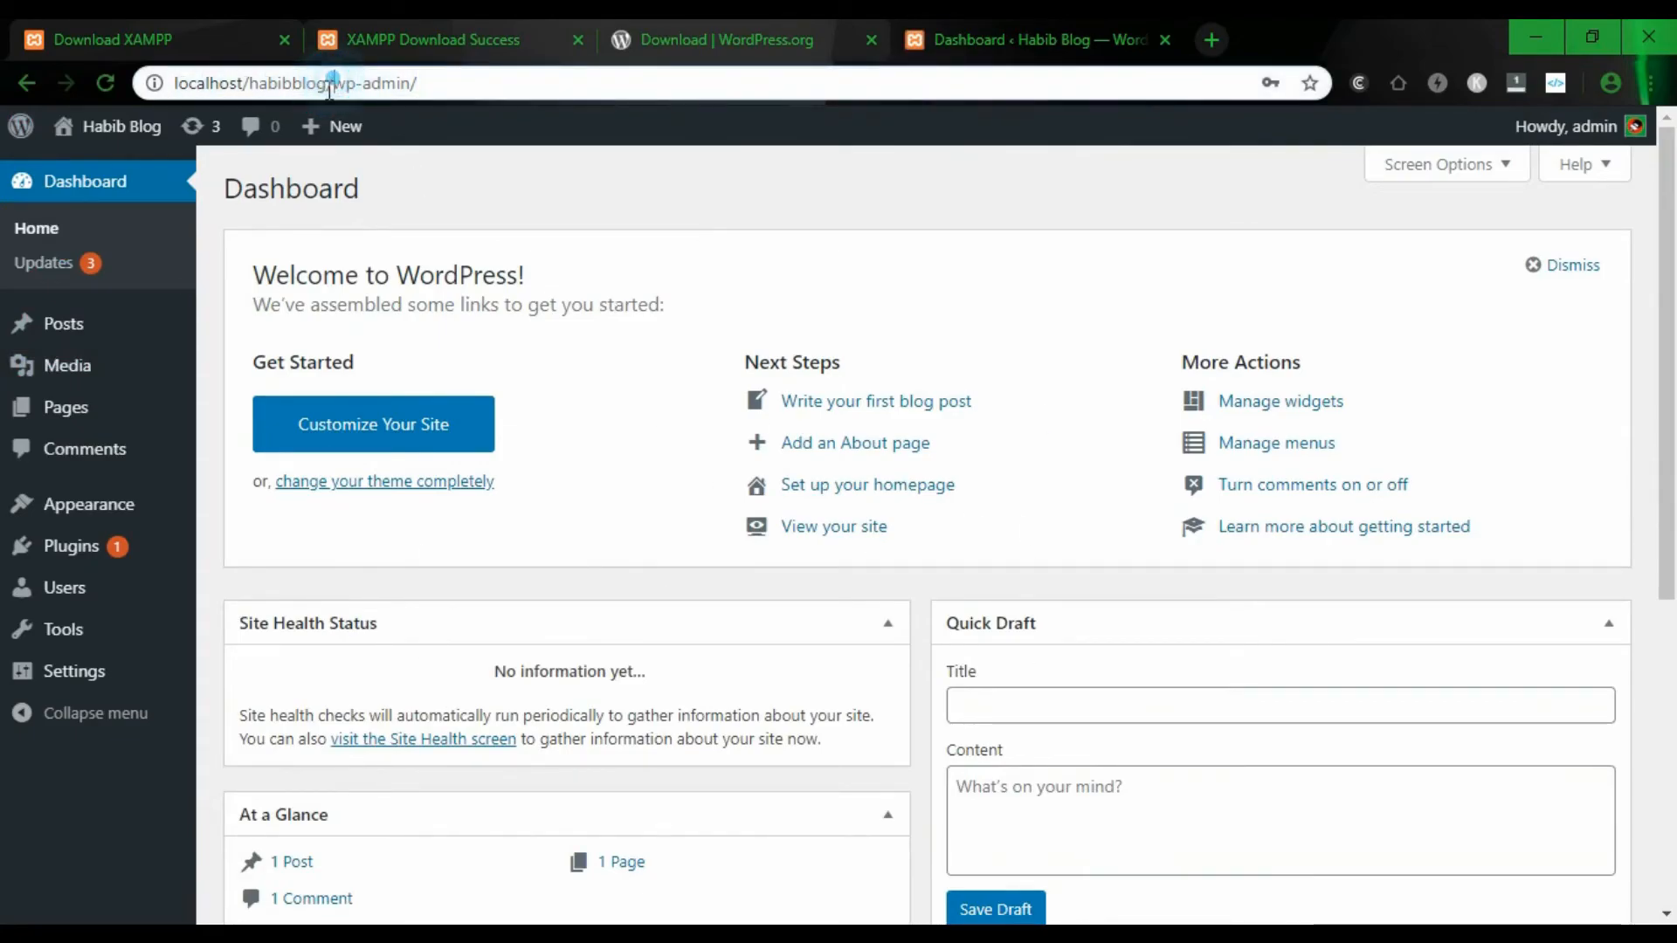
{"action": "left_click_drag", "start_coordinate": [326, 83], "coordinate": [153, 83]}
{"action": "key", "text": "ctrl+c"}
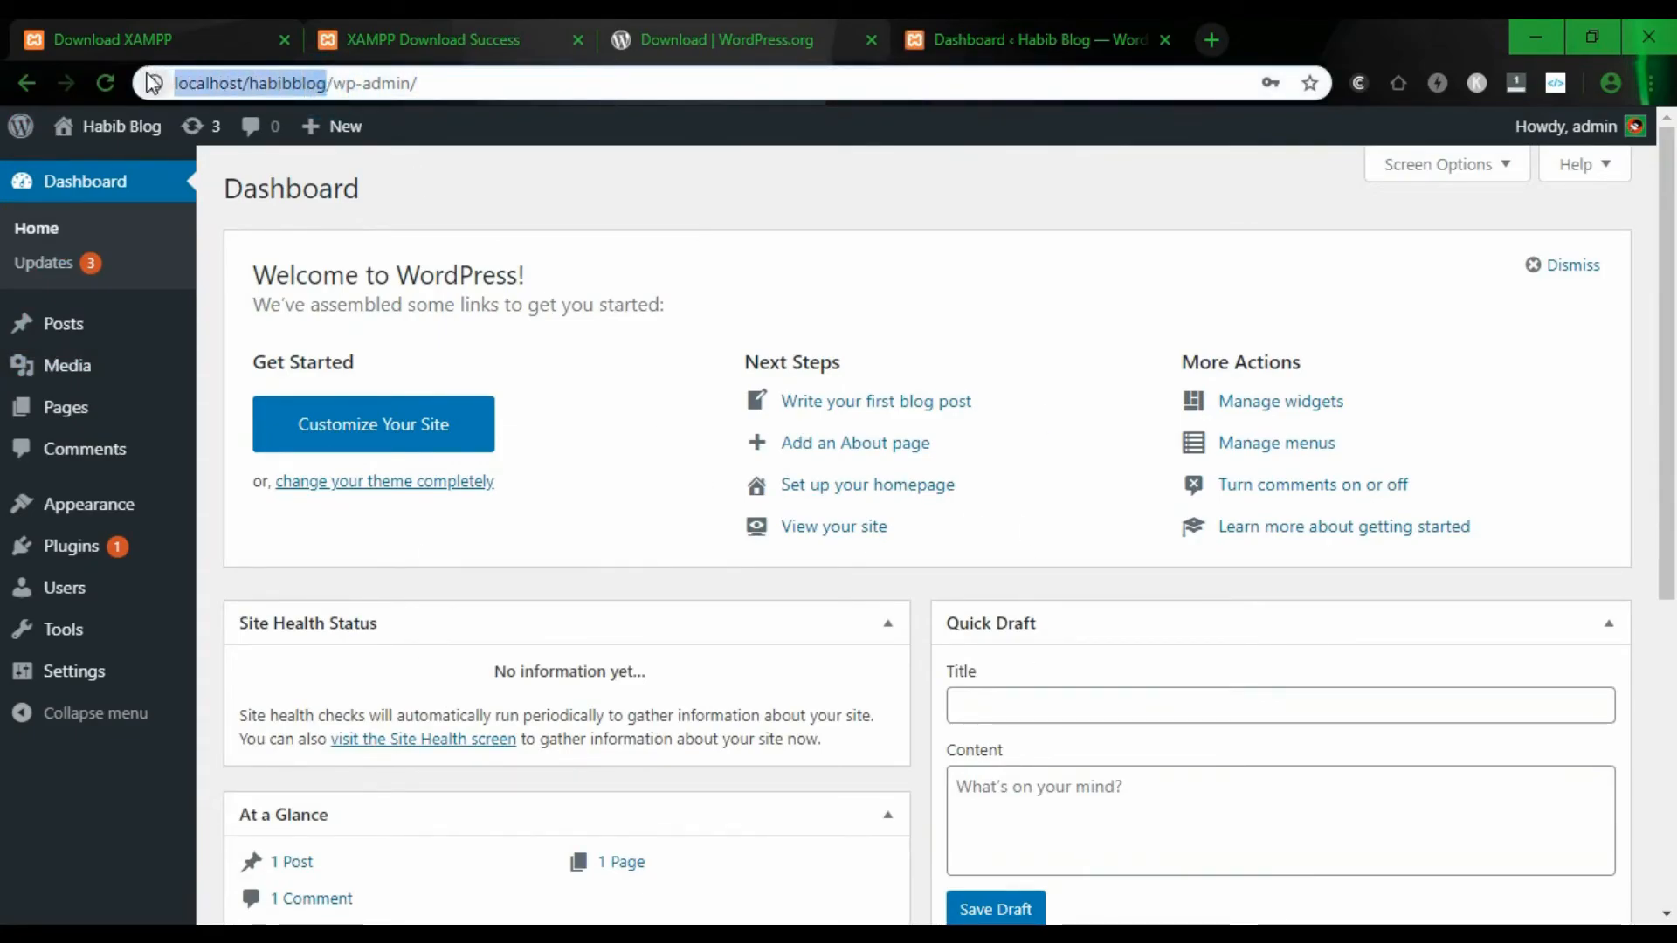
- Open the Habib Blog front page at localhost/habibblog in a new tab
{"action": "left_click", "coordinate": [1220, 40]}
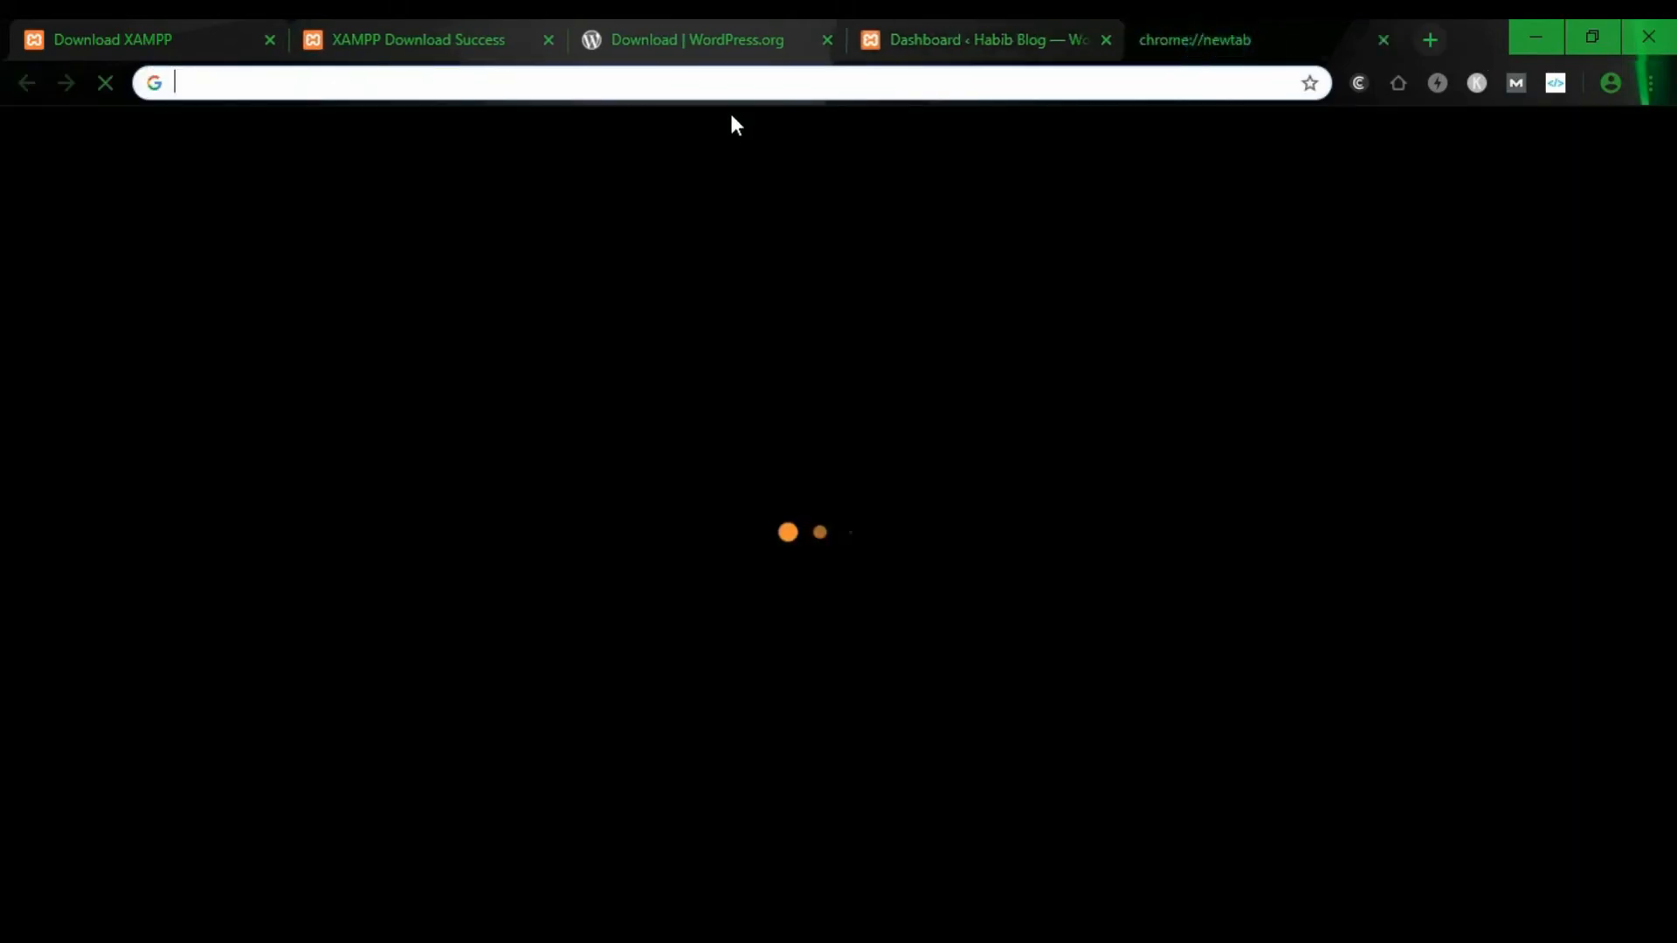
{"action": "key", "text": "ctrl+v"}
{"action": "key", "text": "Return"}
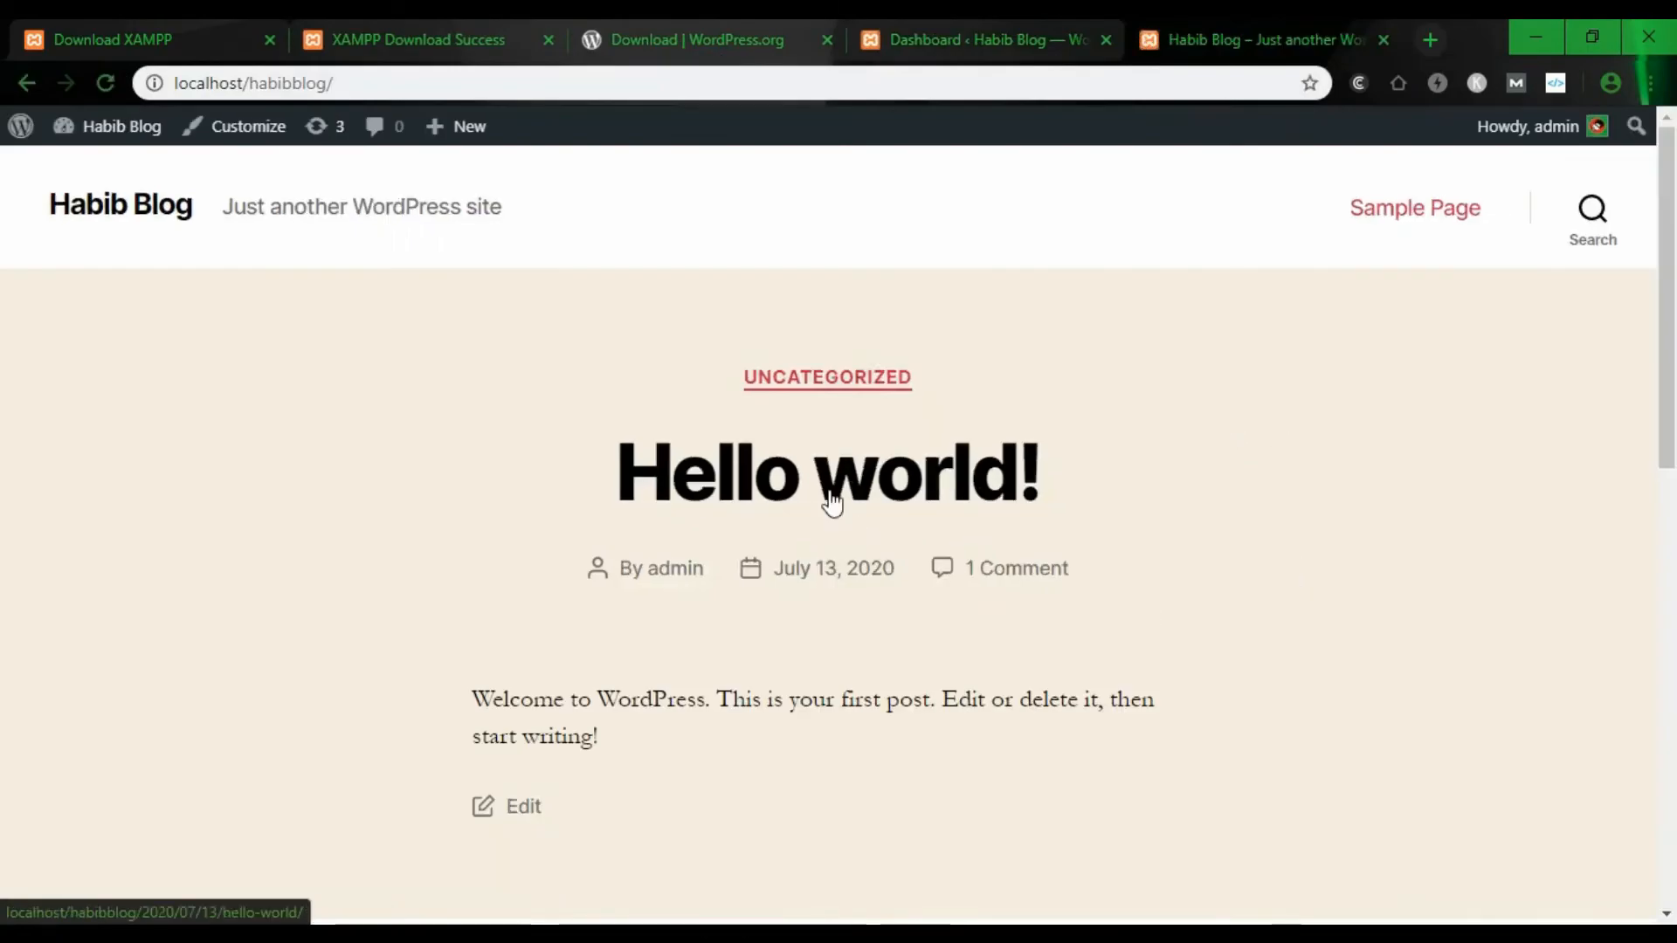
{"action": "scroll", "coordinate": [1112, 573], "scroll_direction": "down", "scroll_amount": 15}
{"action": "scroll", "coordinate": [1115, 591], "scroll_direction": "up", "scroll_amount": 15}
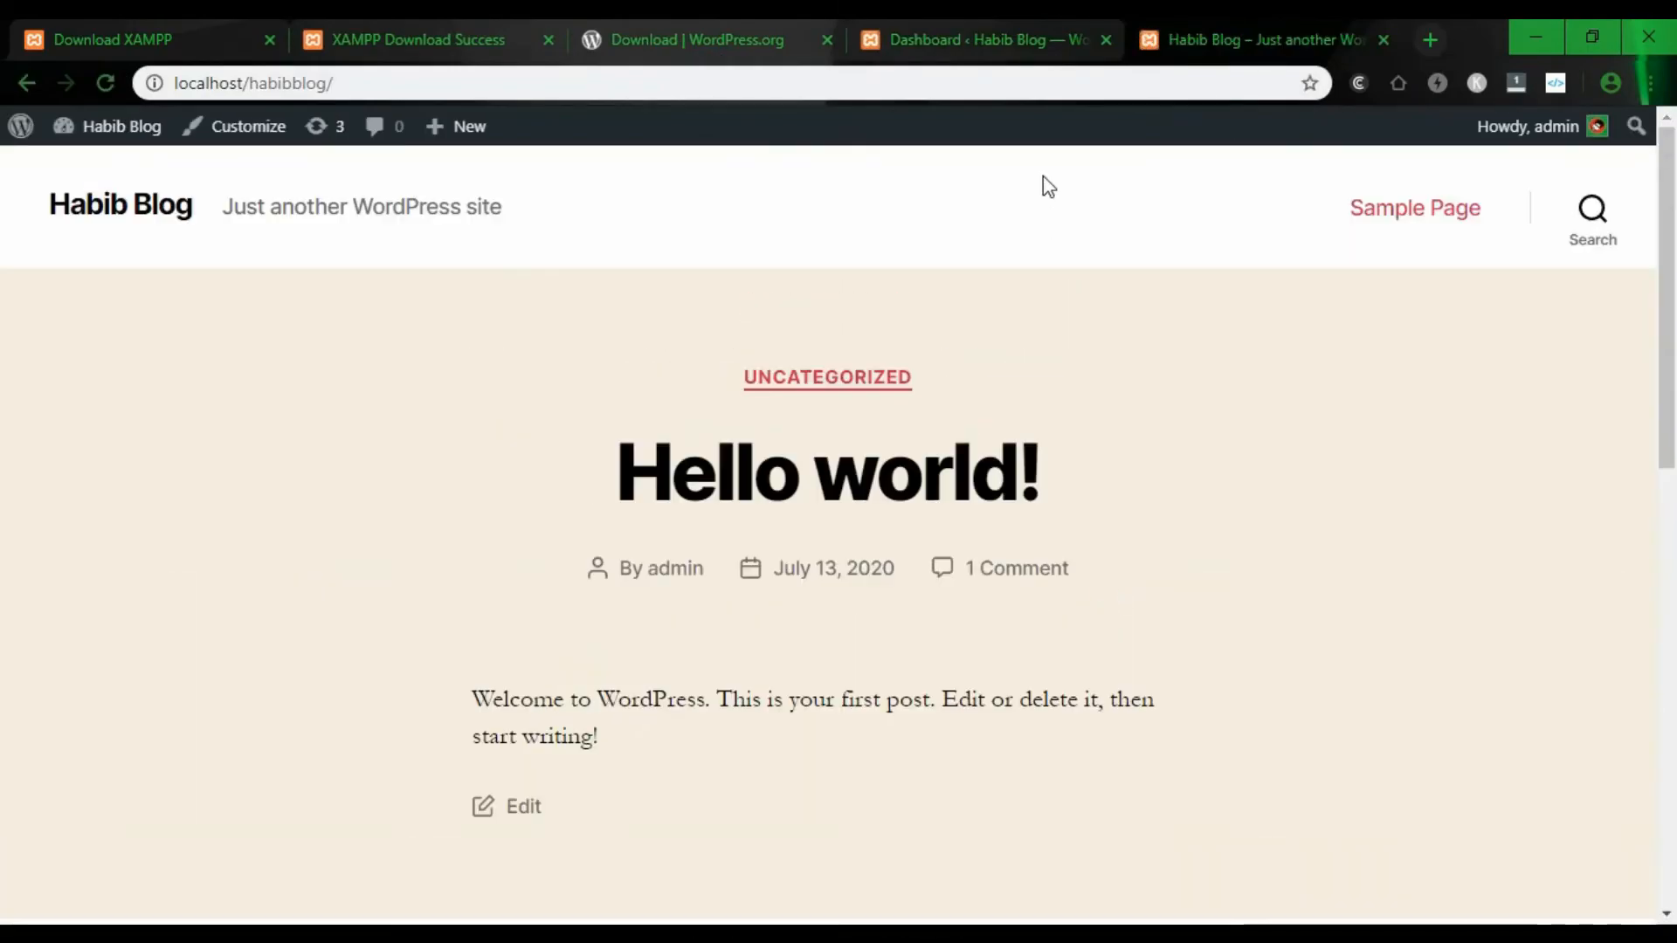
- Compare the Dashboard and front page tabs, check site info, then switch to XAMPP Control Panel
{"action": "left_click", "coordinate": [1004, 39]}
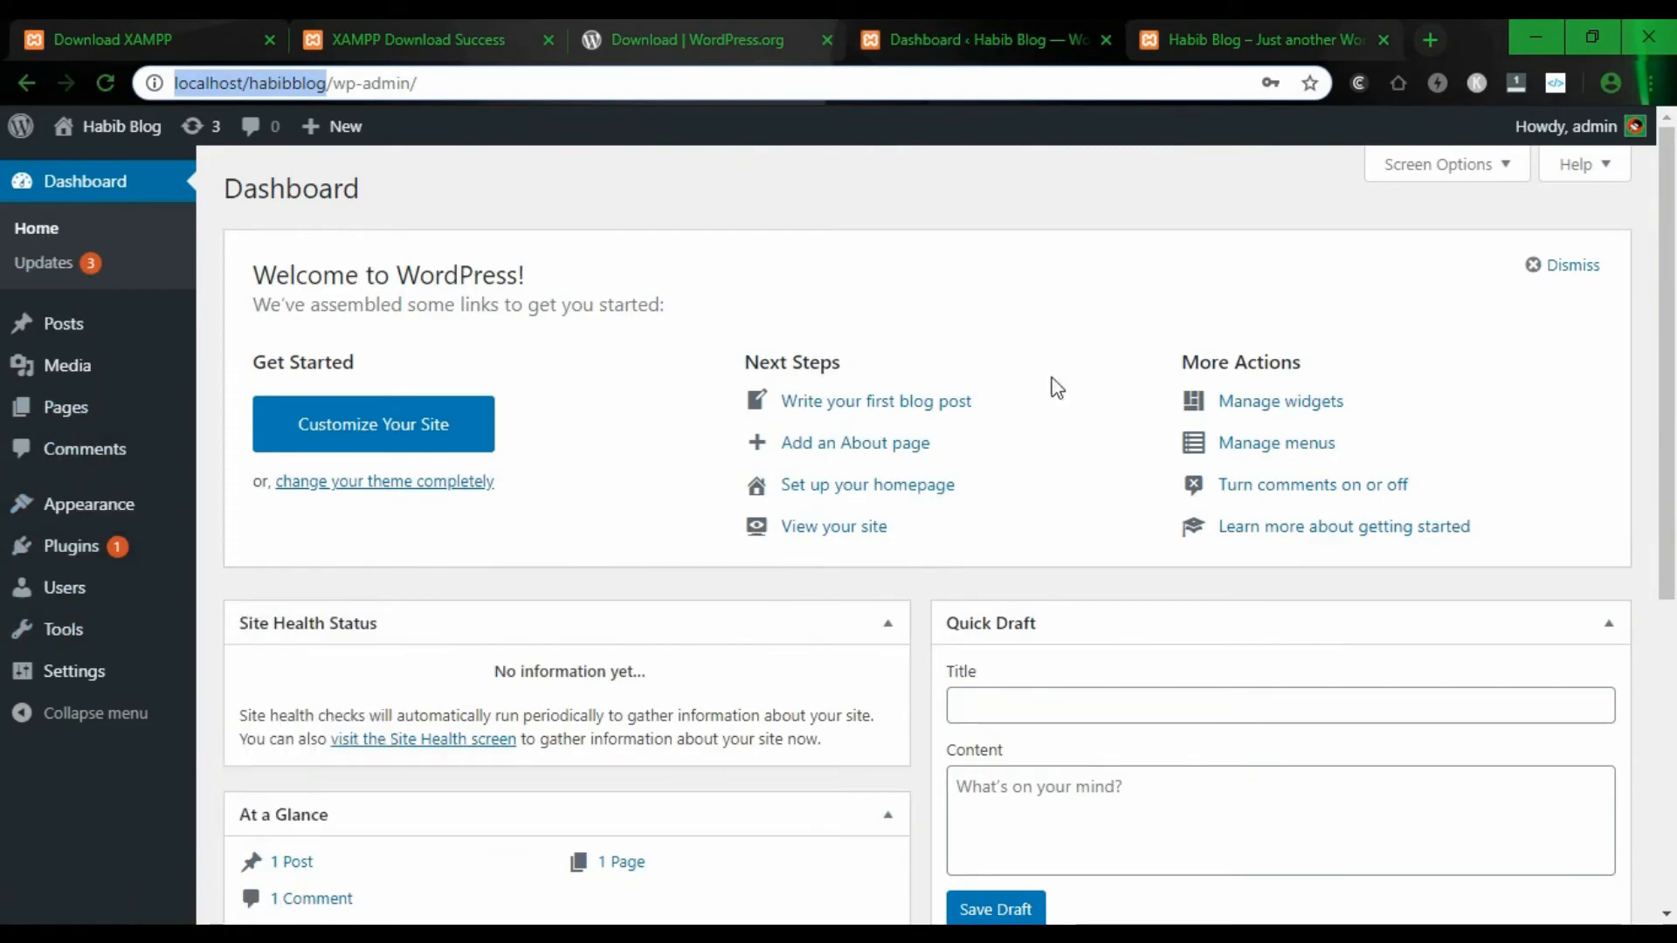
{"action": "left_click", "coordinate": [1197, 39]}
{"action": "scroll", "coordinate": [839, 550], "scroll_direction": "down", "scroll_amount": 10}
{"action": "scroll", "coordinate": [891, 603], "scroll_direction": "up", "scroll_amount": 10}
{"action": "left_click", "coordinate": [162, 83]}
{"action": "left_click", "coordinate": [360, 82]}
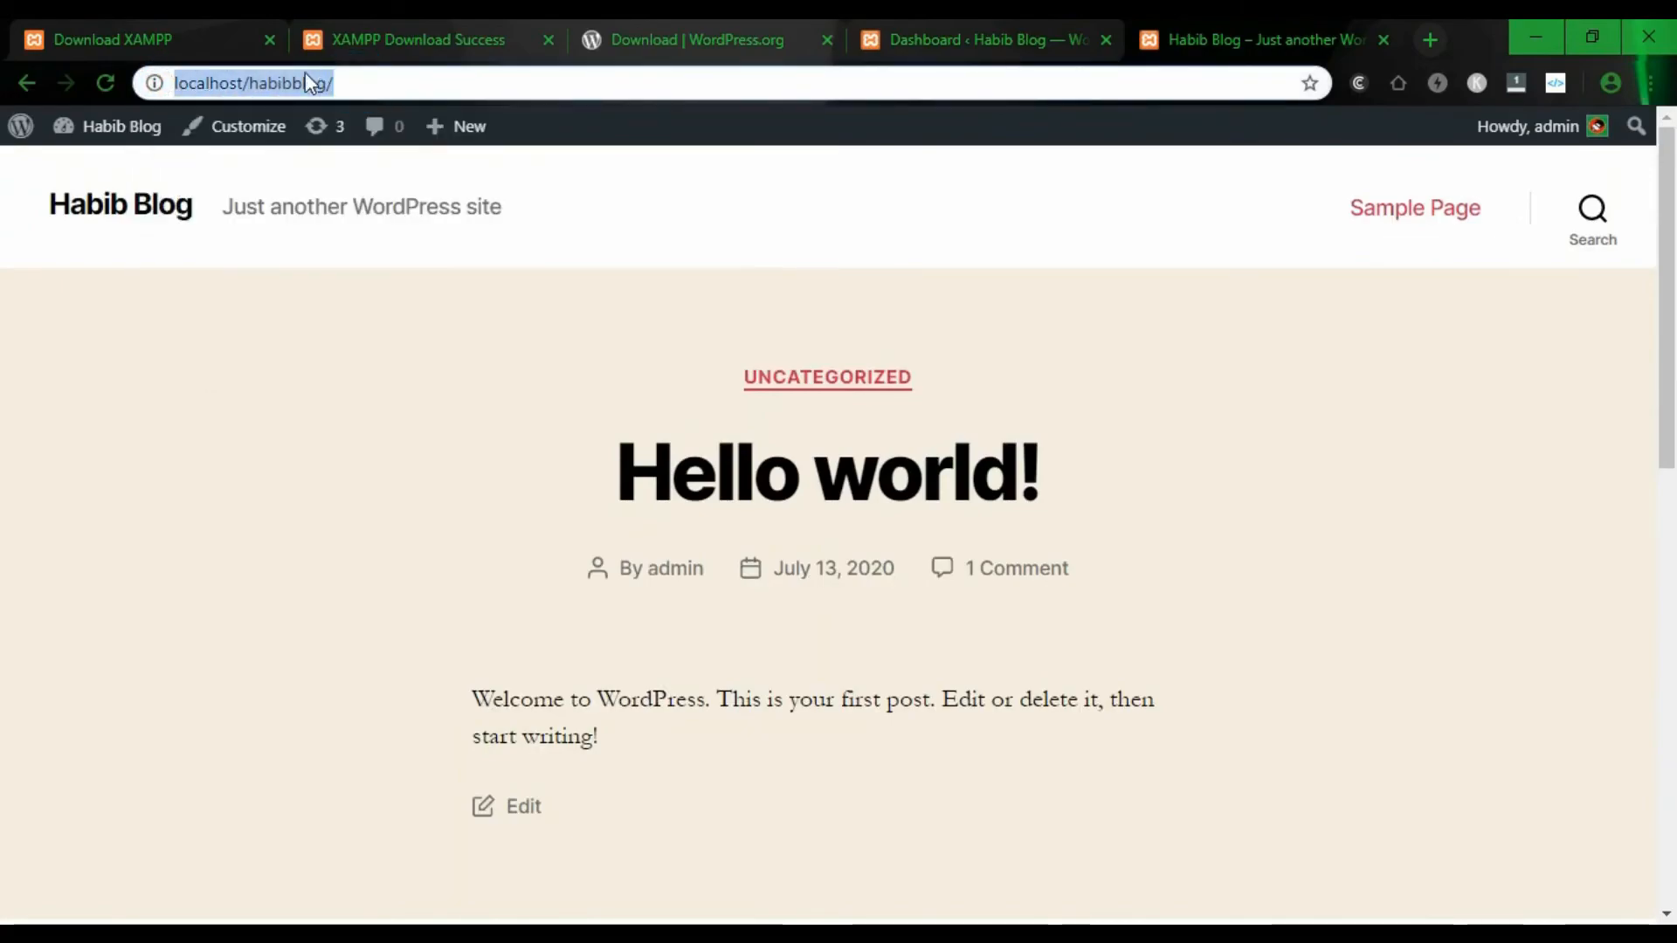
{"action": "left_click", "coordinate": [241, 80]}
{"action": "left_click", "coordinate": [335, 88]}
{"action": "double_click", "coordinate": [385, 82]}
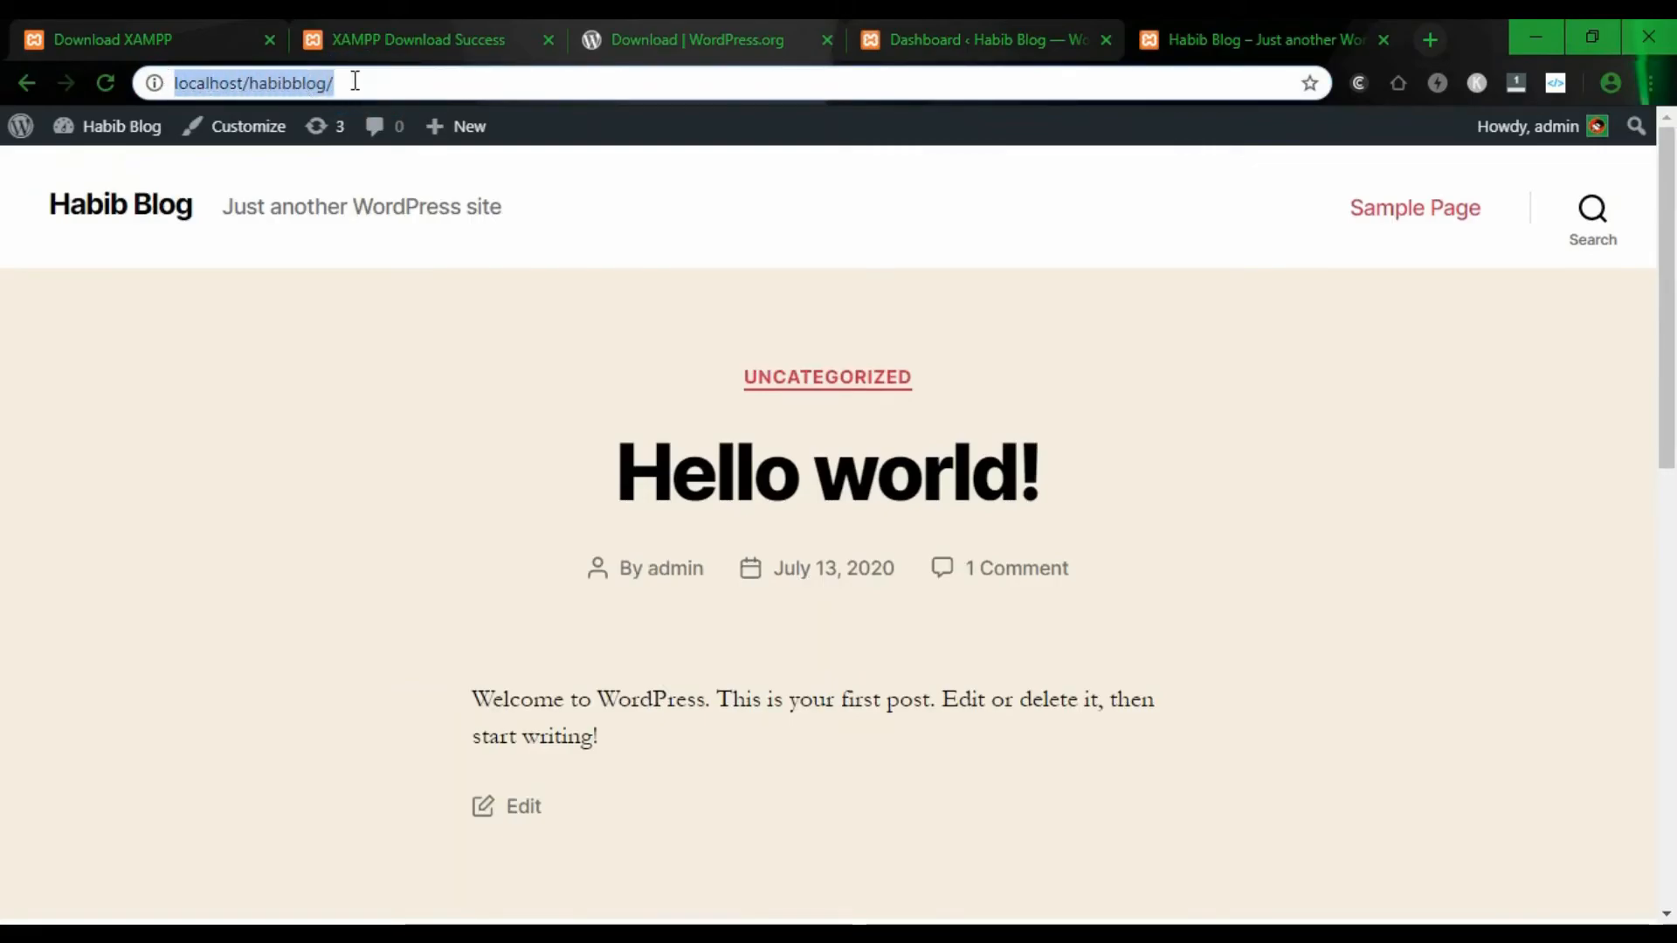
{"action": "left_click", "coordinate": [352, 80]}
{"action": "key", "text": "alt+Tab"}
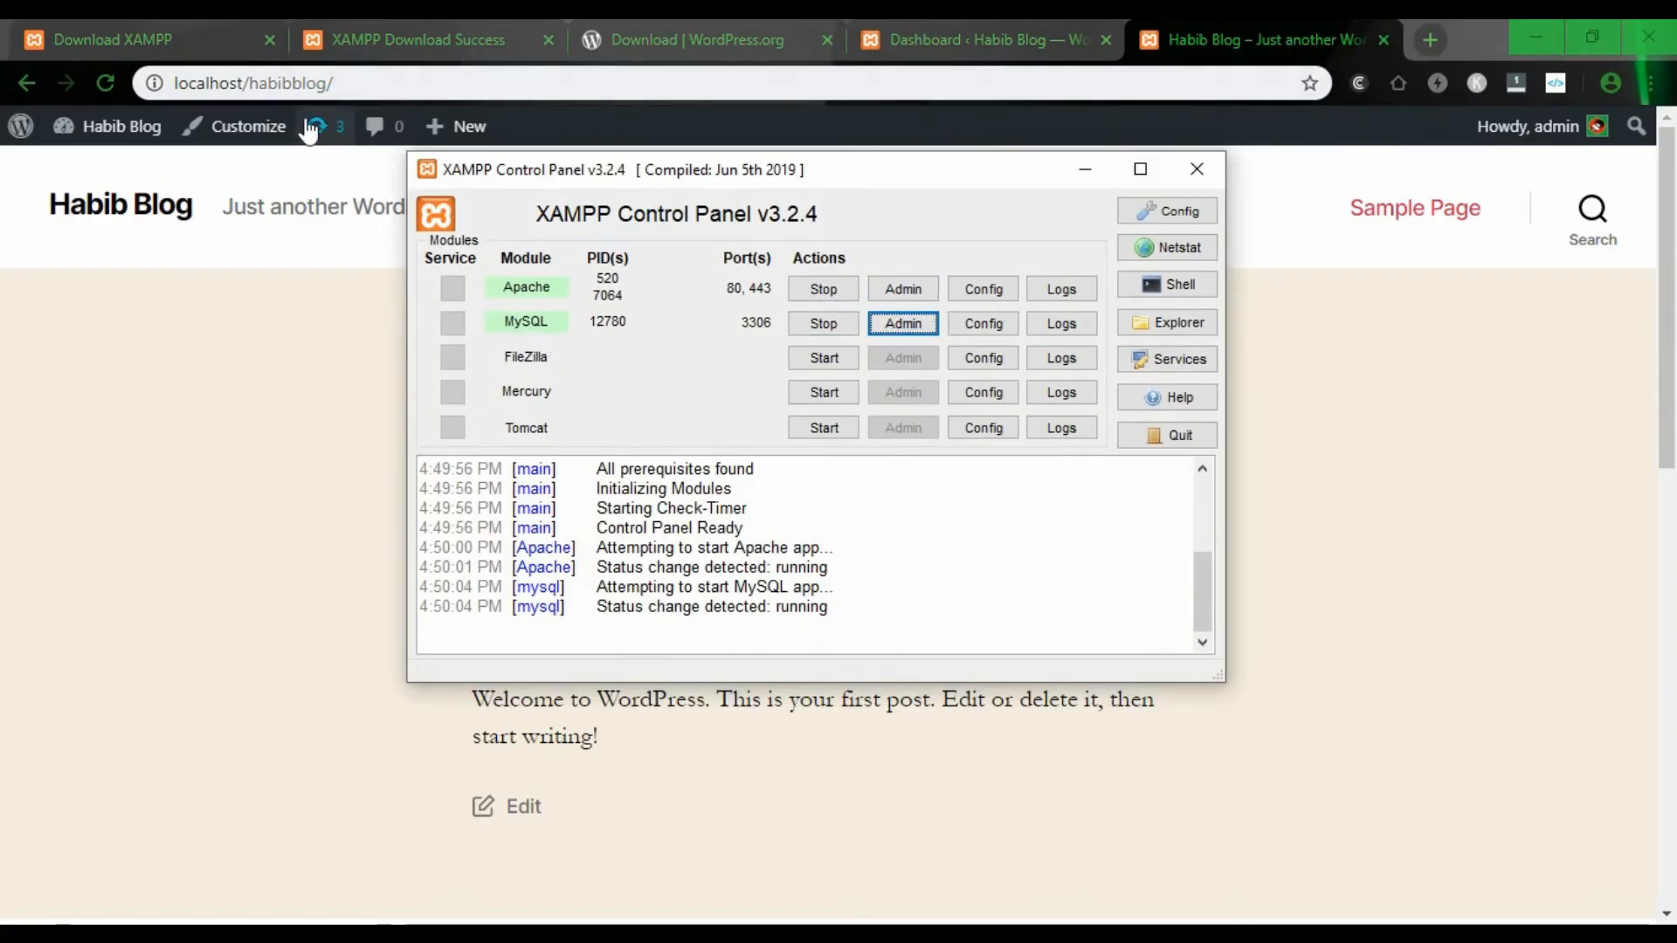
- Stop Apache and MySQL in XAMPP, then reload the blog to see it can't be reached
{"action": "left_click", "coordinate": [344, 81]}
{"action": "left_click", "coordinate": [983, 935]}
{"action": "left_click", "coordinate": [823, 290]}
{"action": "left_click", "coordinate": [821, 325]}
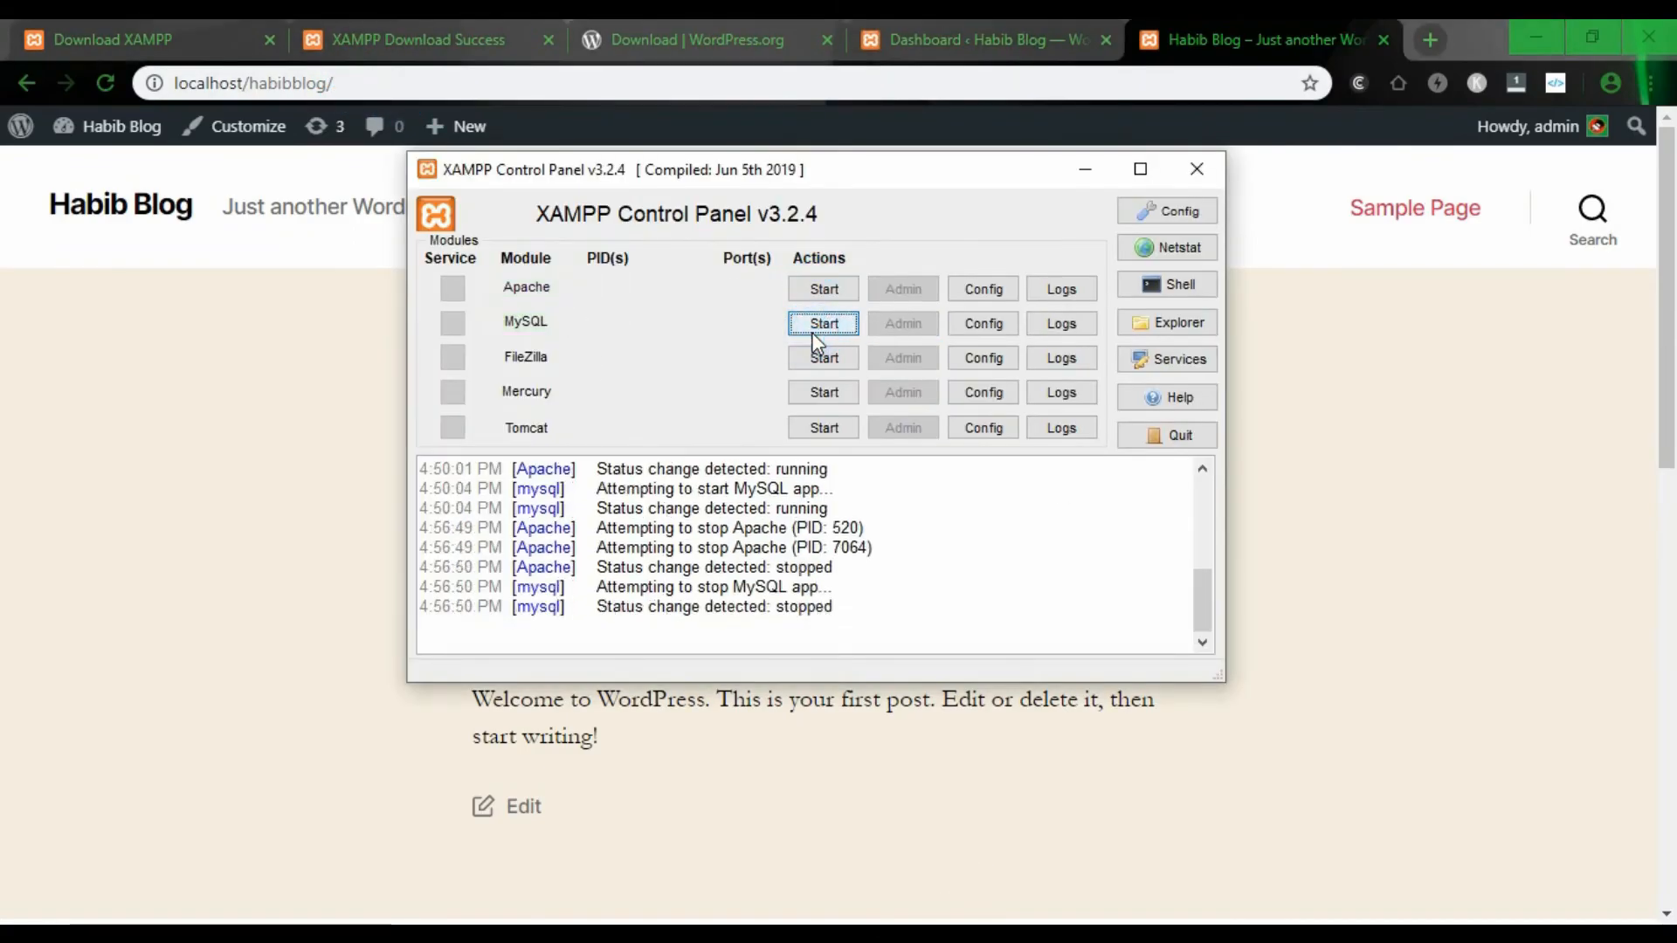
{"action": "left_click", "coordinate": [1087, 174]}
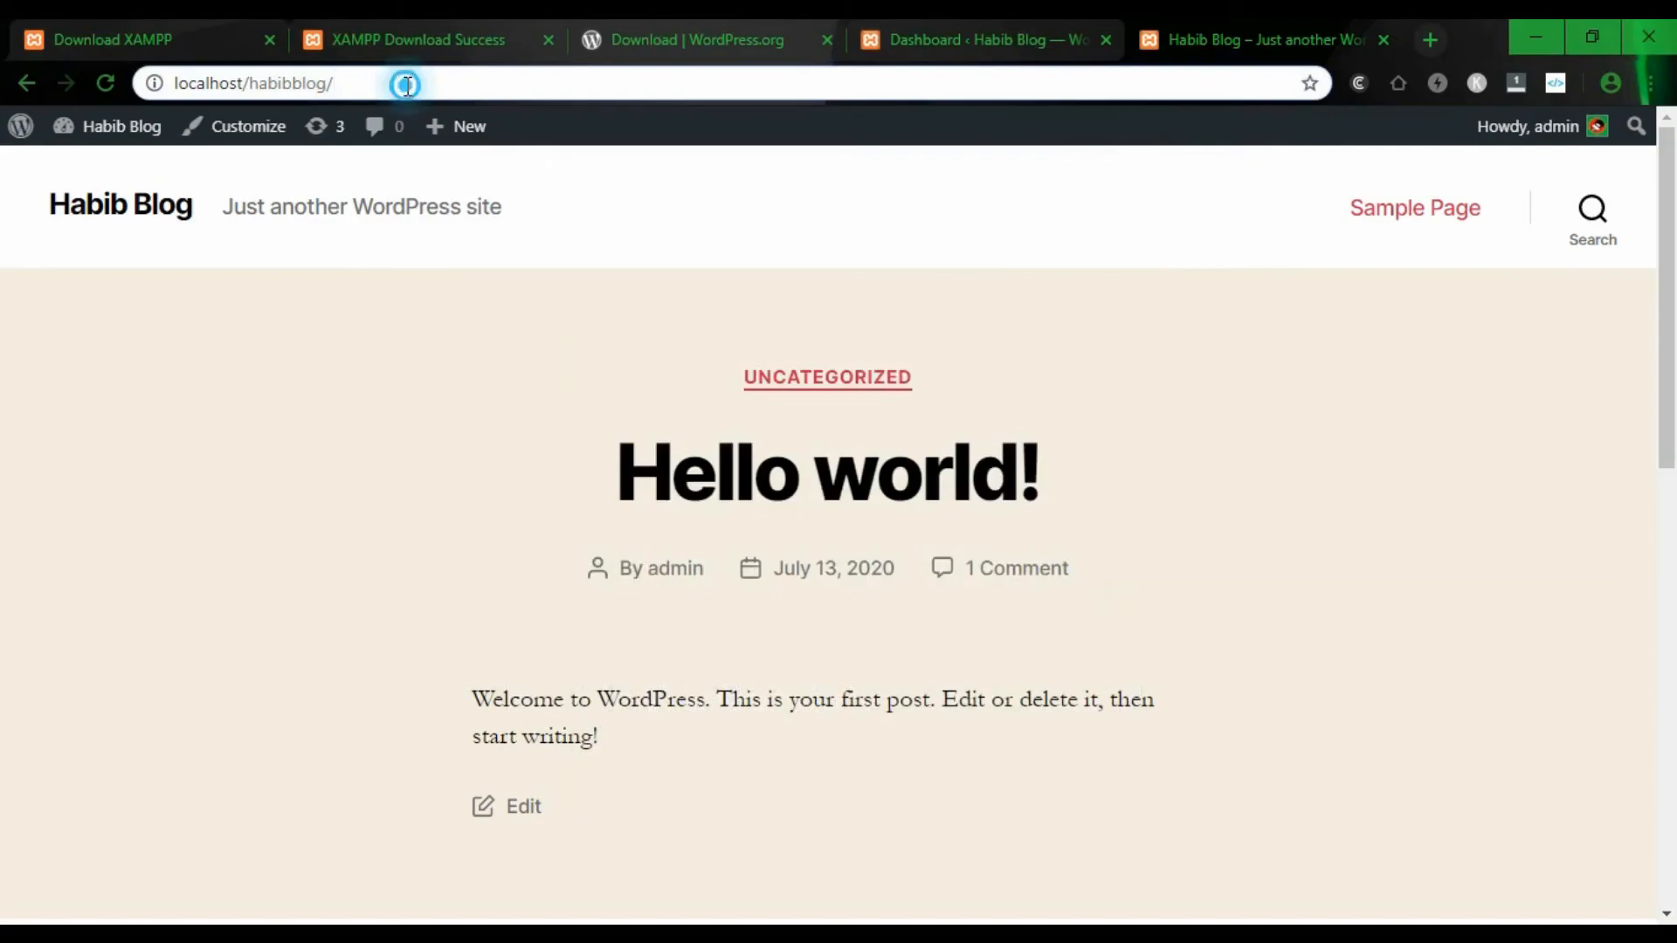
{"action": "key", "text": "Return"}
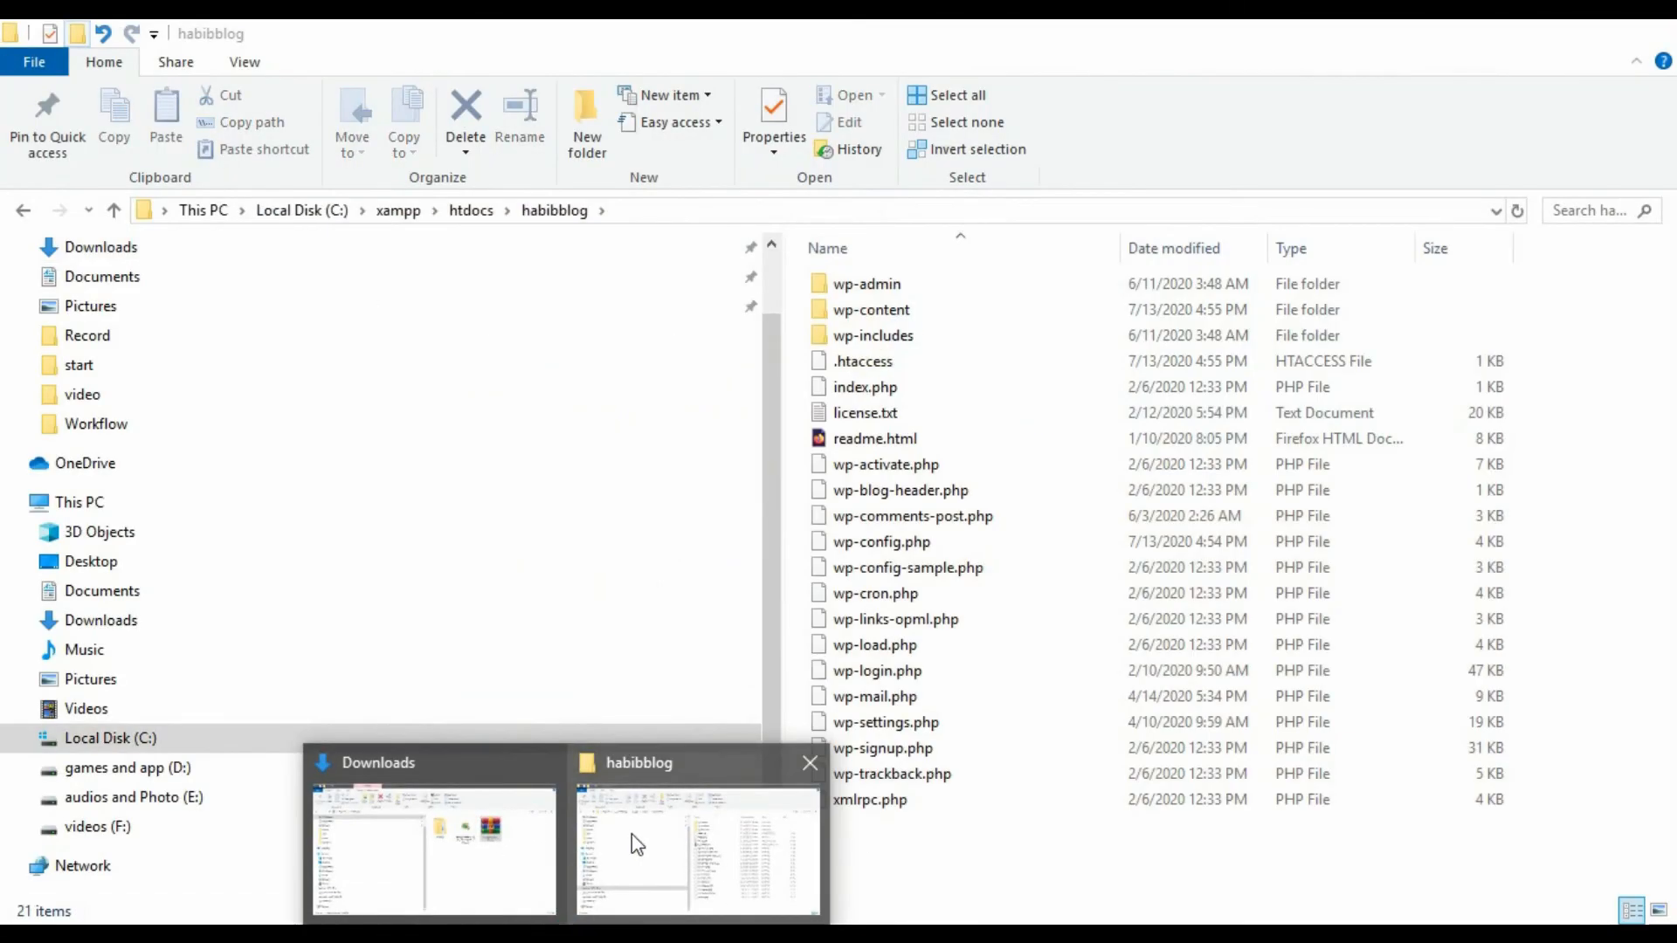
- Relaunch xampp-control.exe from C:\xampp in File Explorer
{"action": "left_click", "coordinate": [631, 835]}
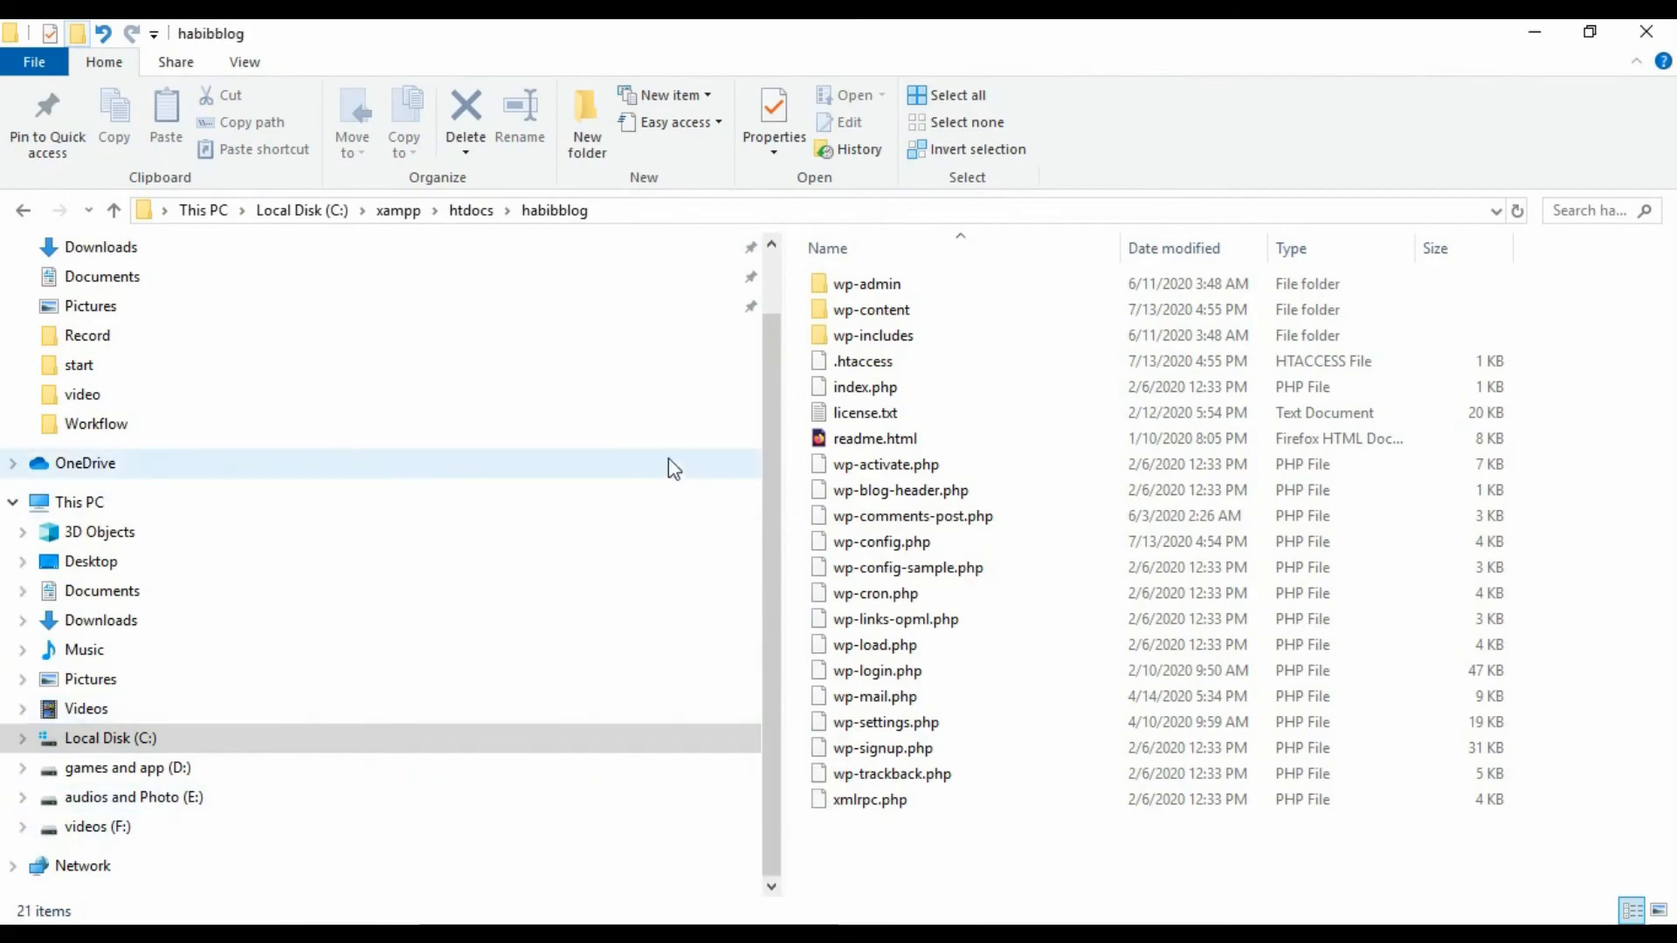
{"action": "scroll", "coordinate": [112, 356], "scroll_direction": "up", "scroll_amount": 1}
{"action": "left_click", "coordinate": [74, 585]}
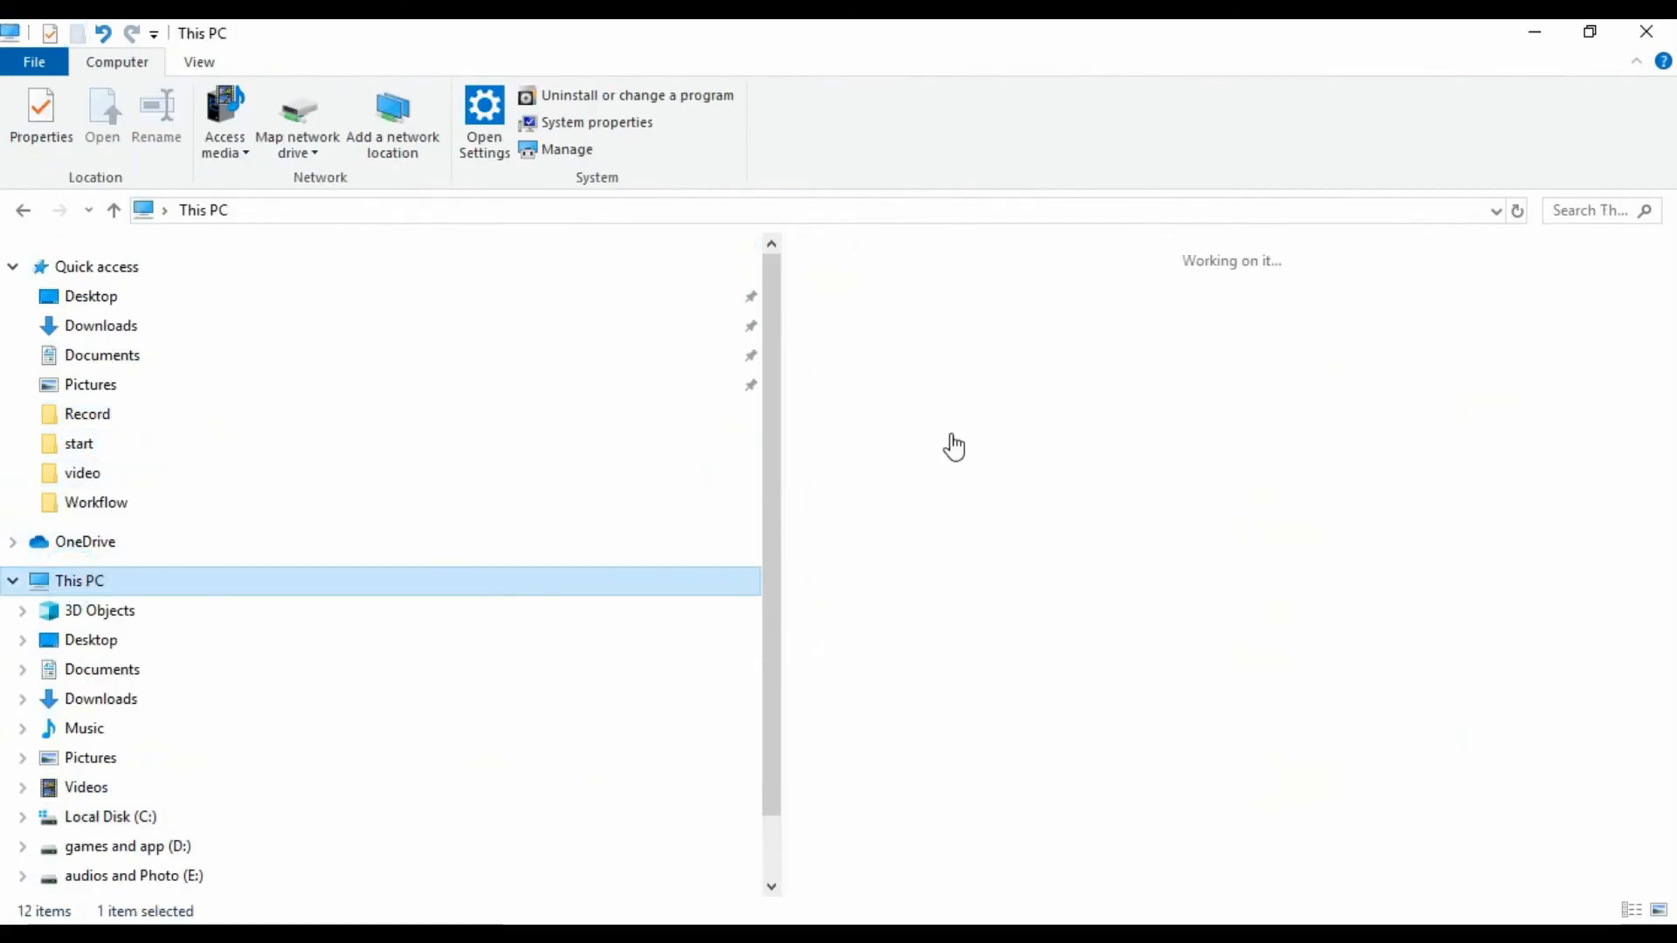
{"action": "double_click", "coordinate": [961, 638]}
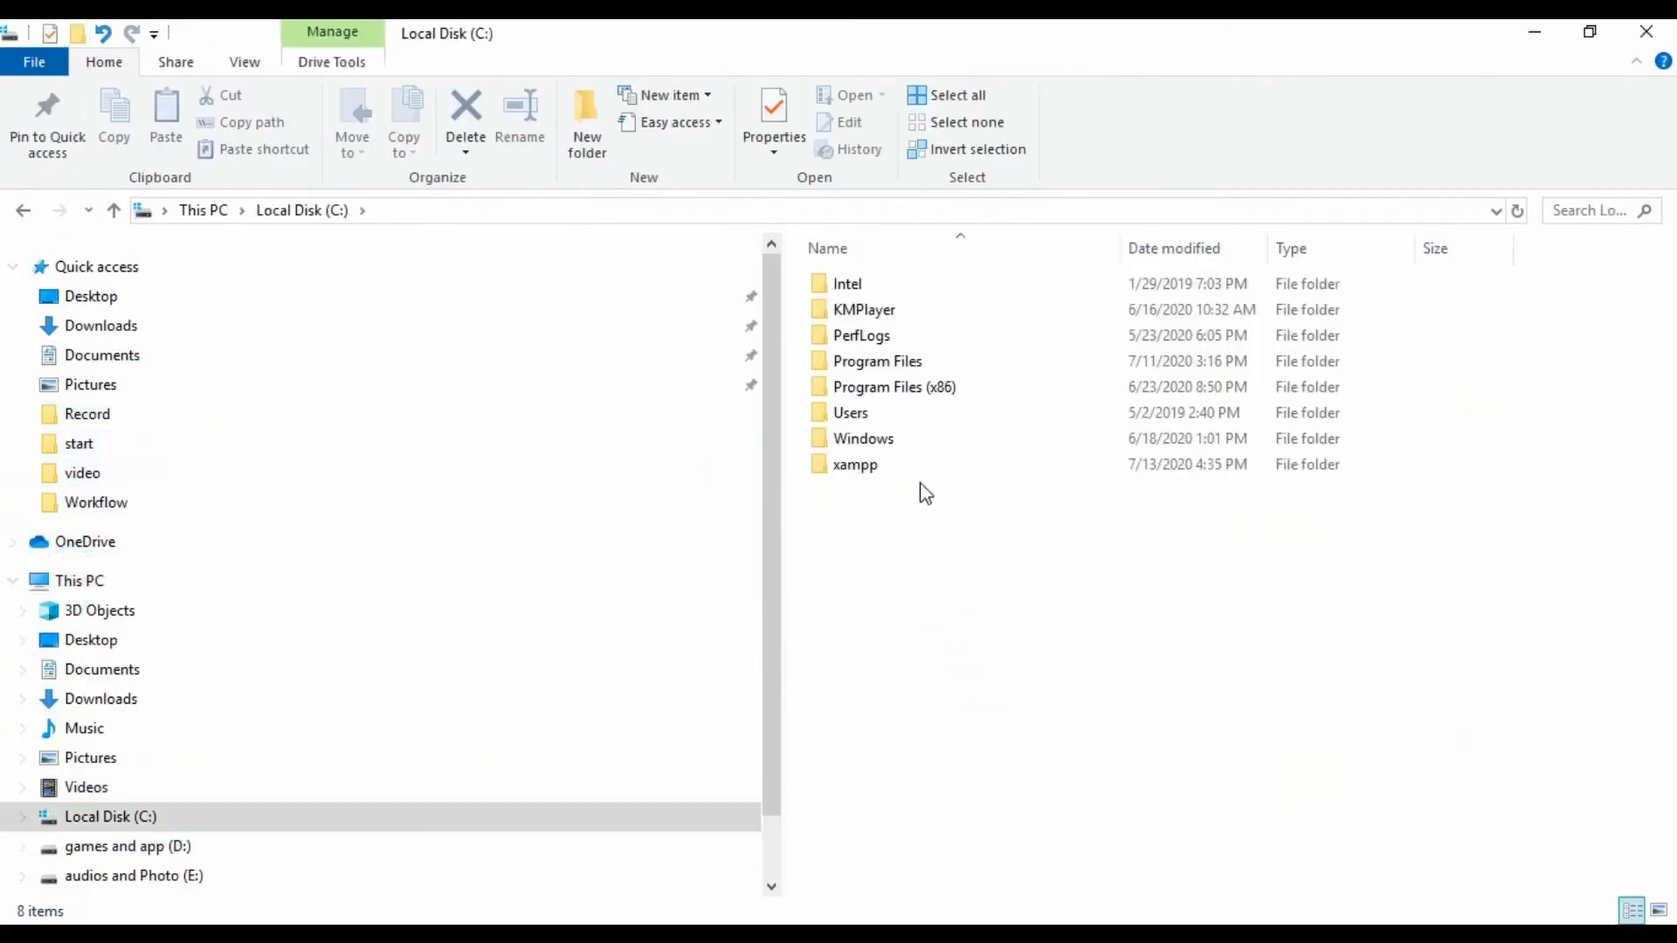
{"action": "double_click", "coordinate": [874, 464]}
{"action": "scroll", "coordinate": [1004, 568], "scroll_direction": "down", "scroll_amount": 9}
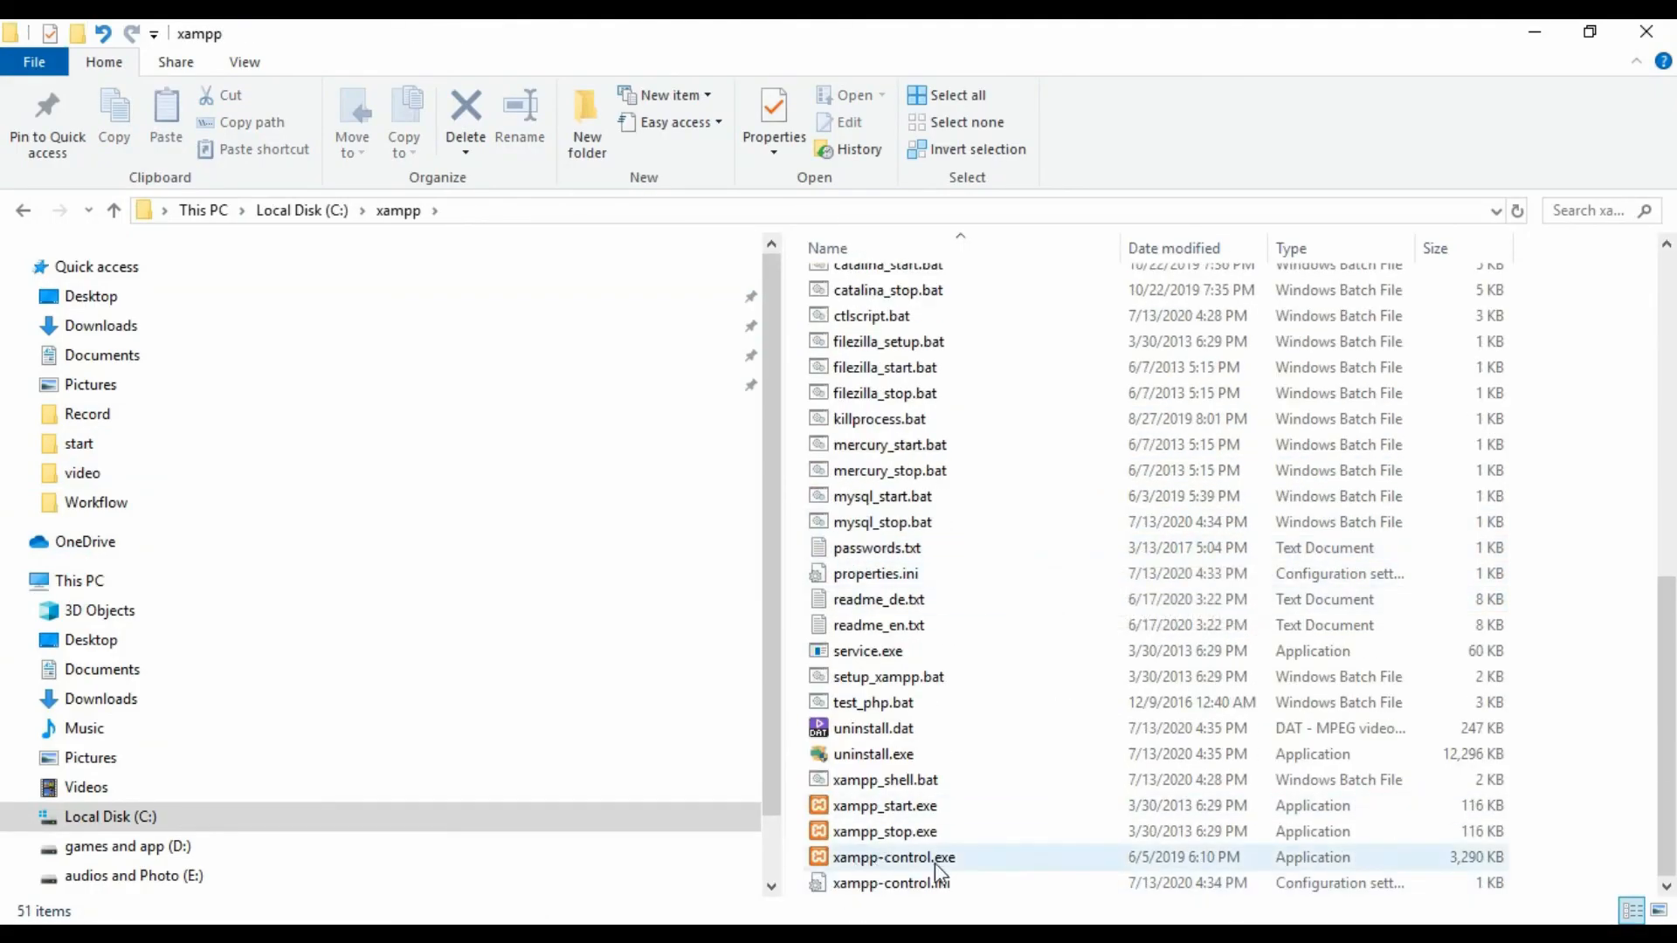
{"action": "double_click", "coordinate": [931, 862]}
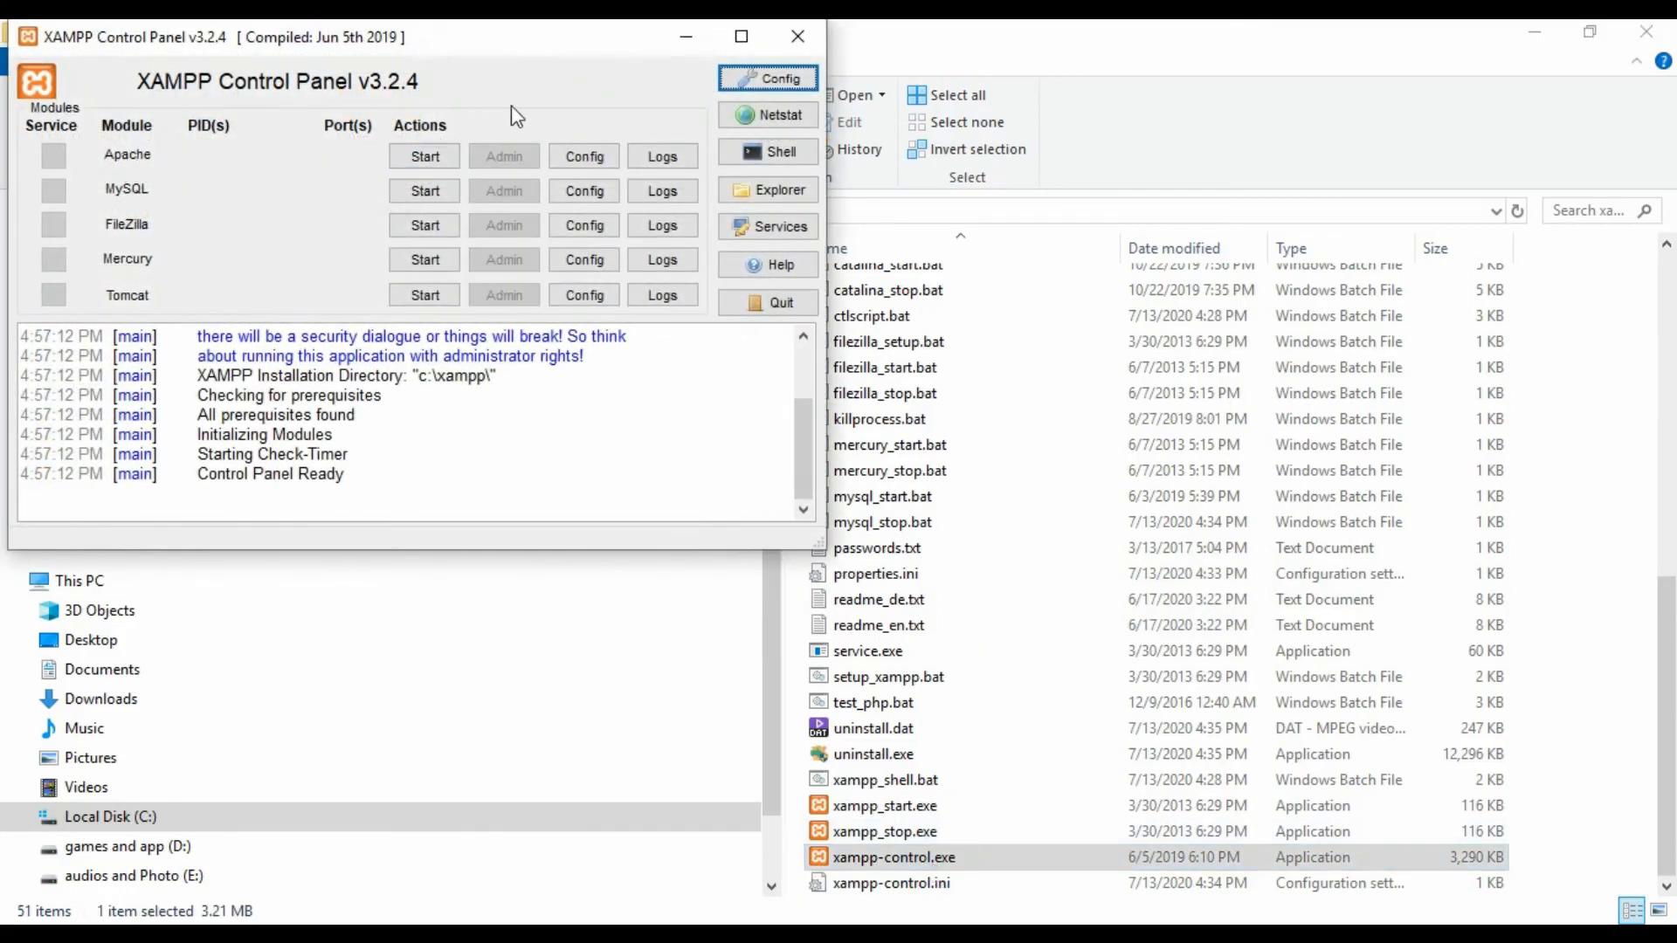
- Start Apache and MySQL, minimize the panel, and reload the blog page
{"action": "left_click", "coordinate": [441, 157]}
{"action": "left_click", "coordinate": [428, 191]}
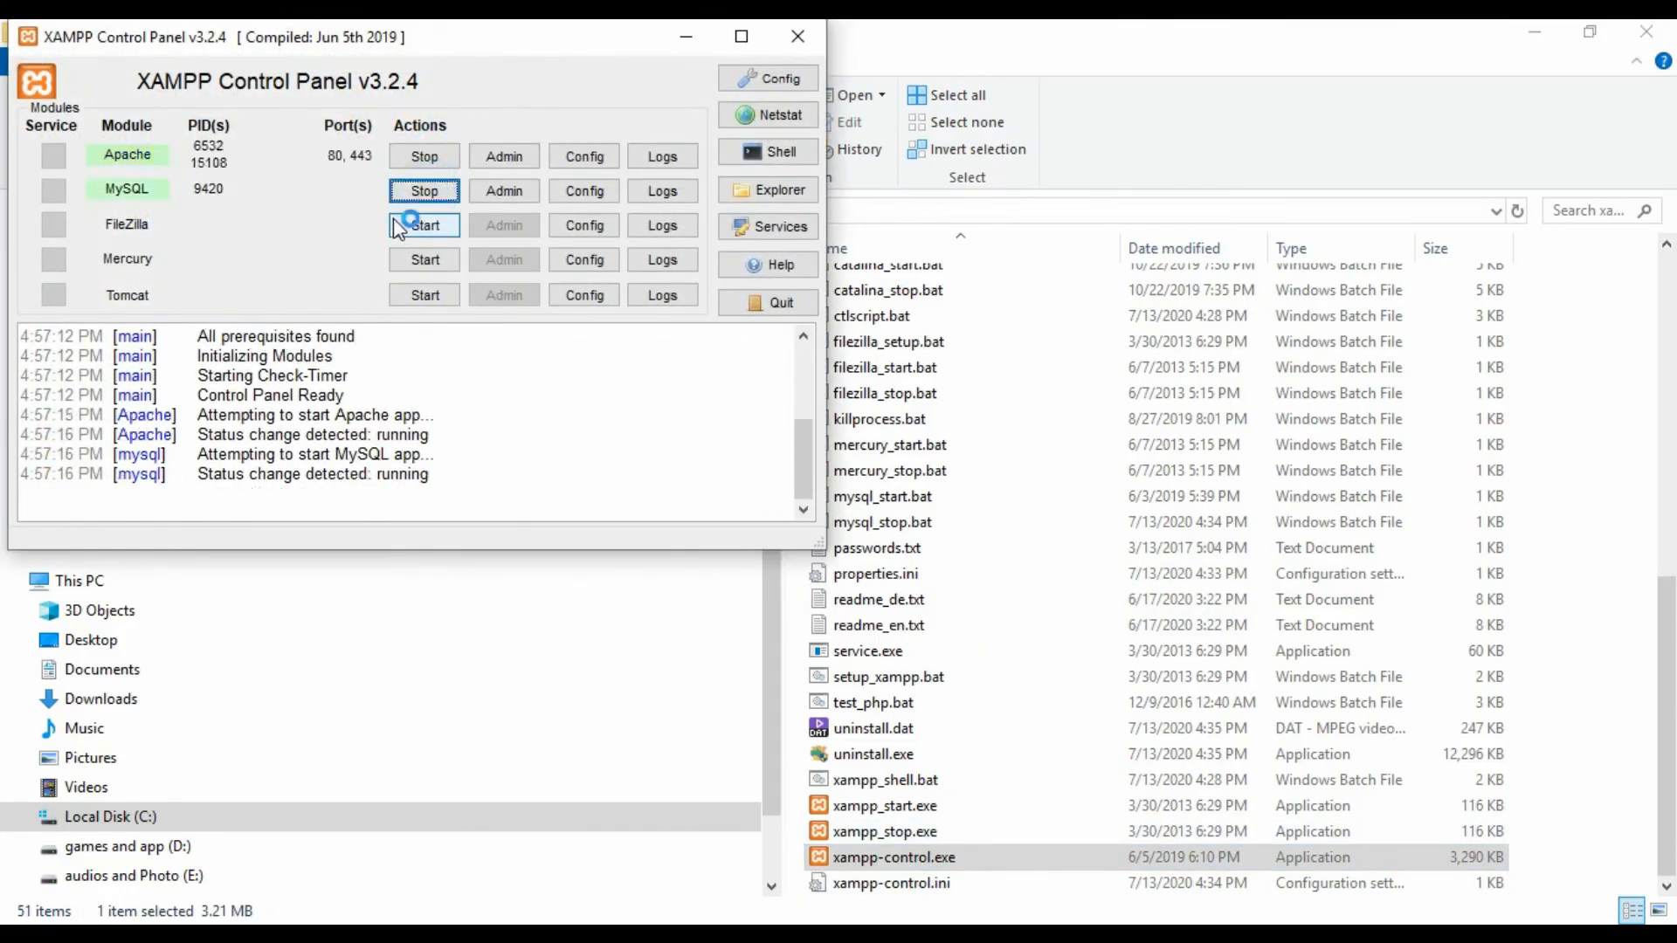
{"action": "left_click", "coordinate": [685, 36]}
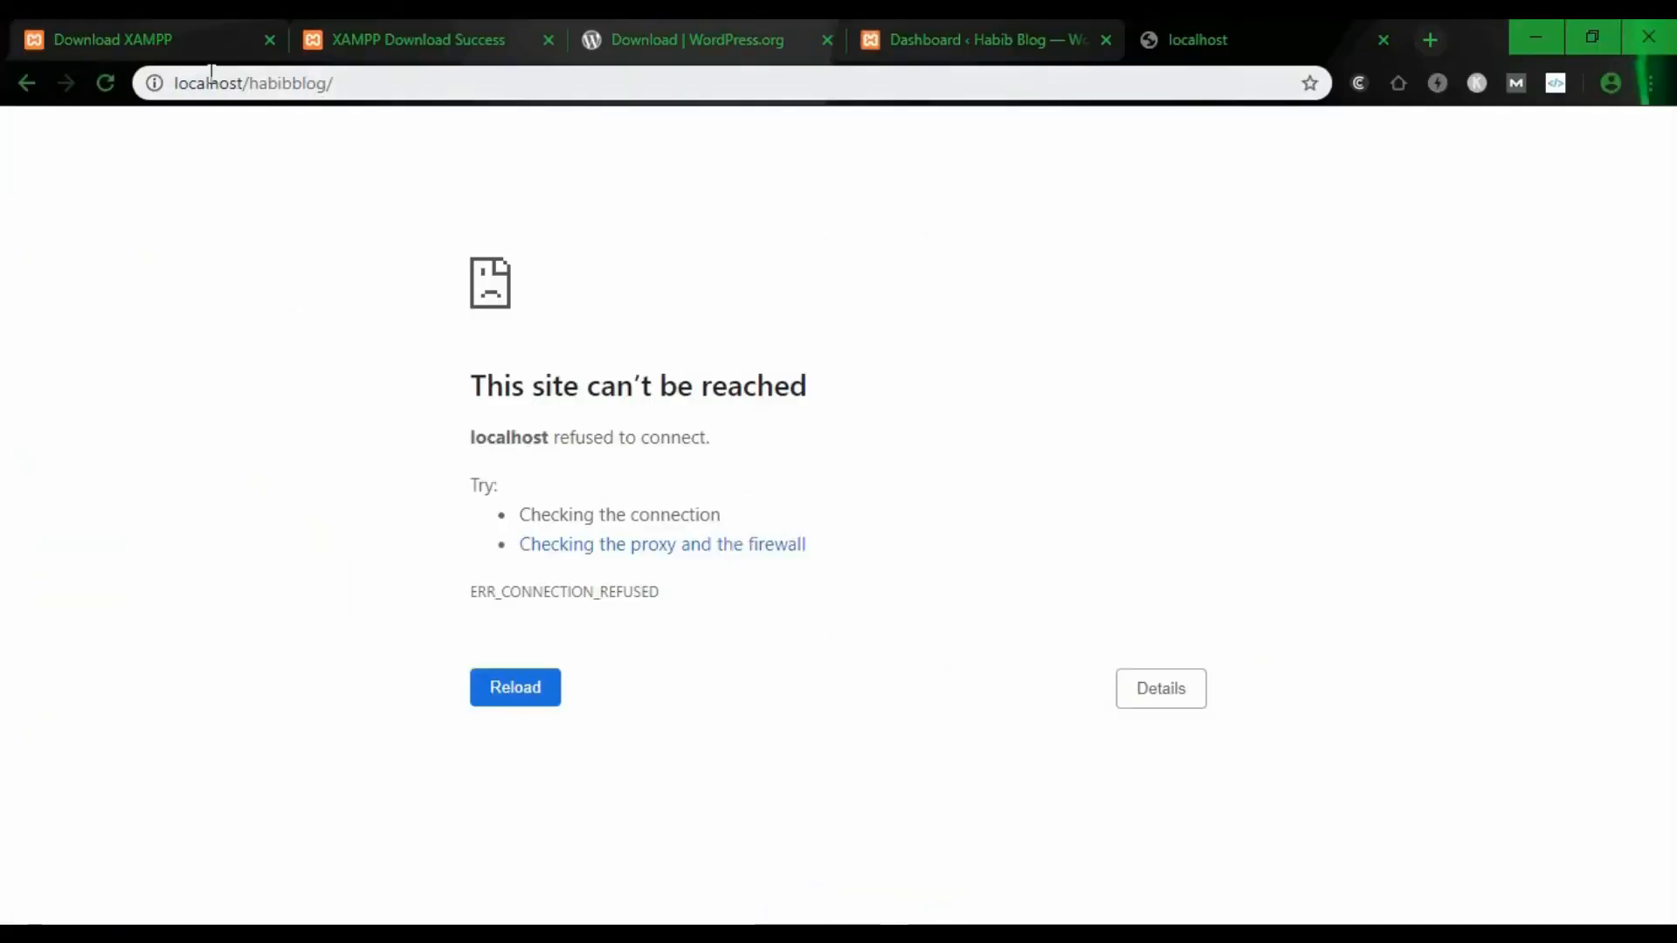
{"action": "left_click", "coordinate": [105, 84]}
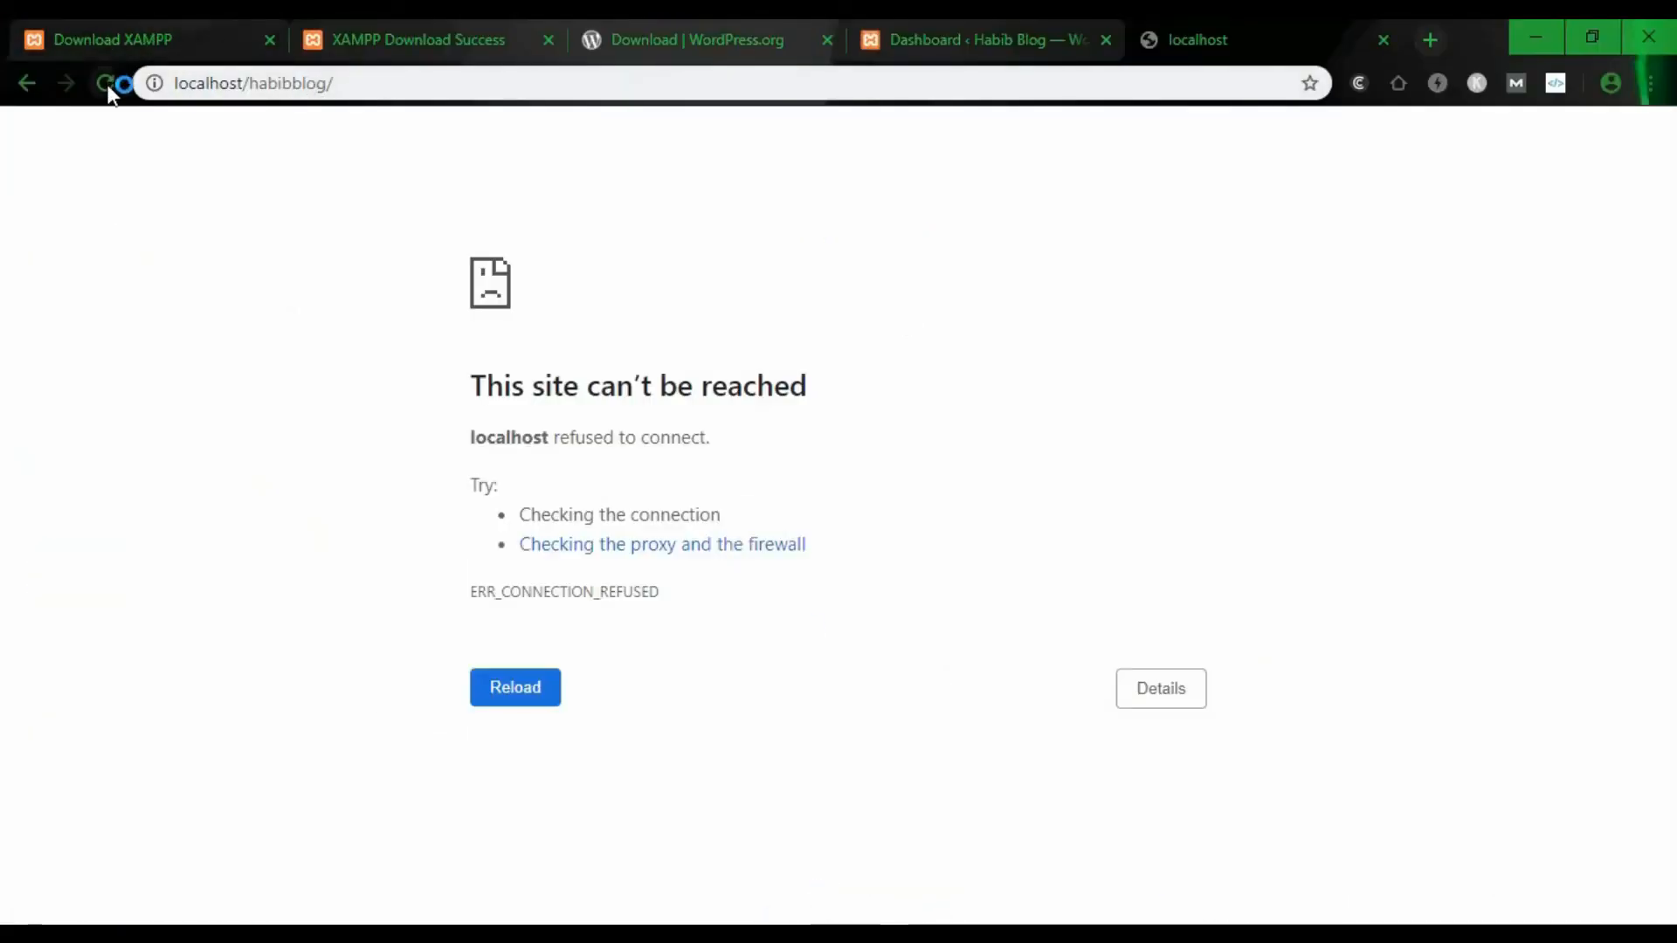